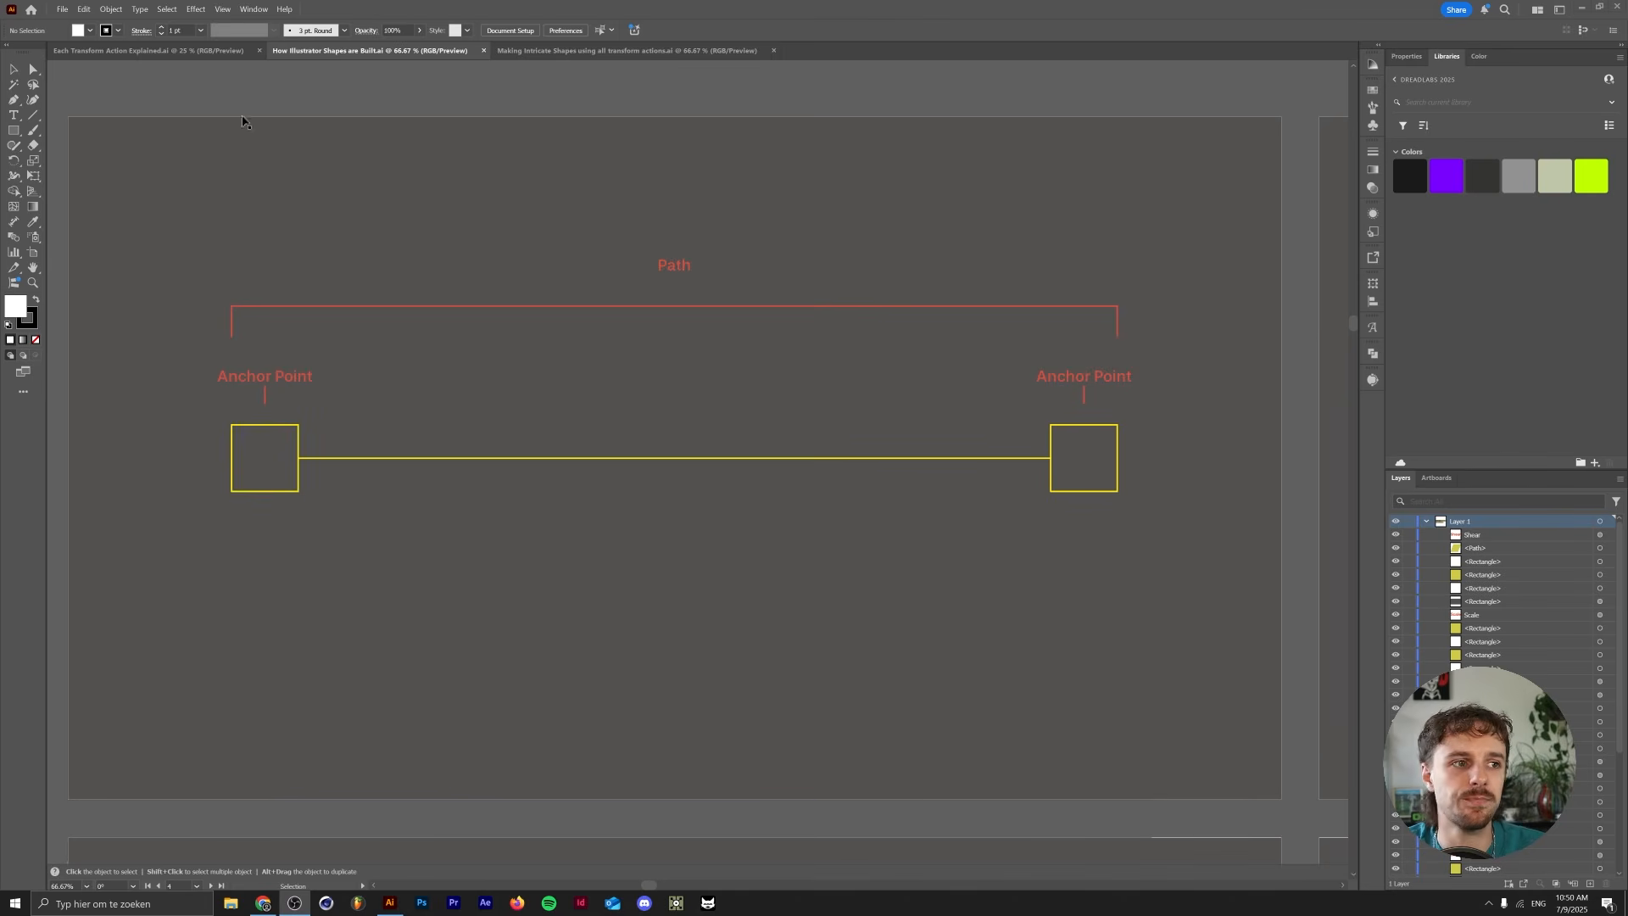
- Draw a white square about 250 px wide on the anchor point artboard and delete it
key("m")
mouse_move(512, 534)
left_mouse_down()
mouse_move(796, 760)
mouse_move(702, 724)
mouse_move(662, 684)
mouse_move(676, 692)
left_mouse_up()
key("v")
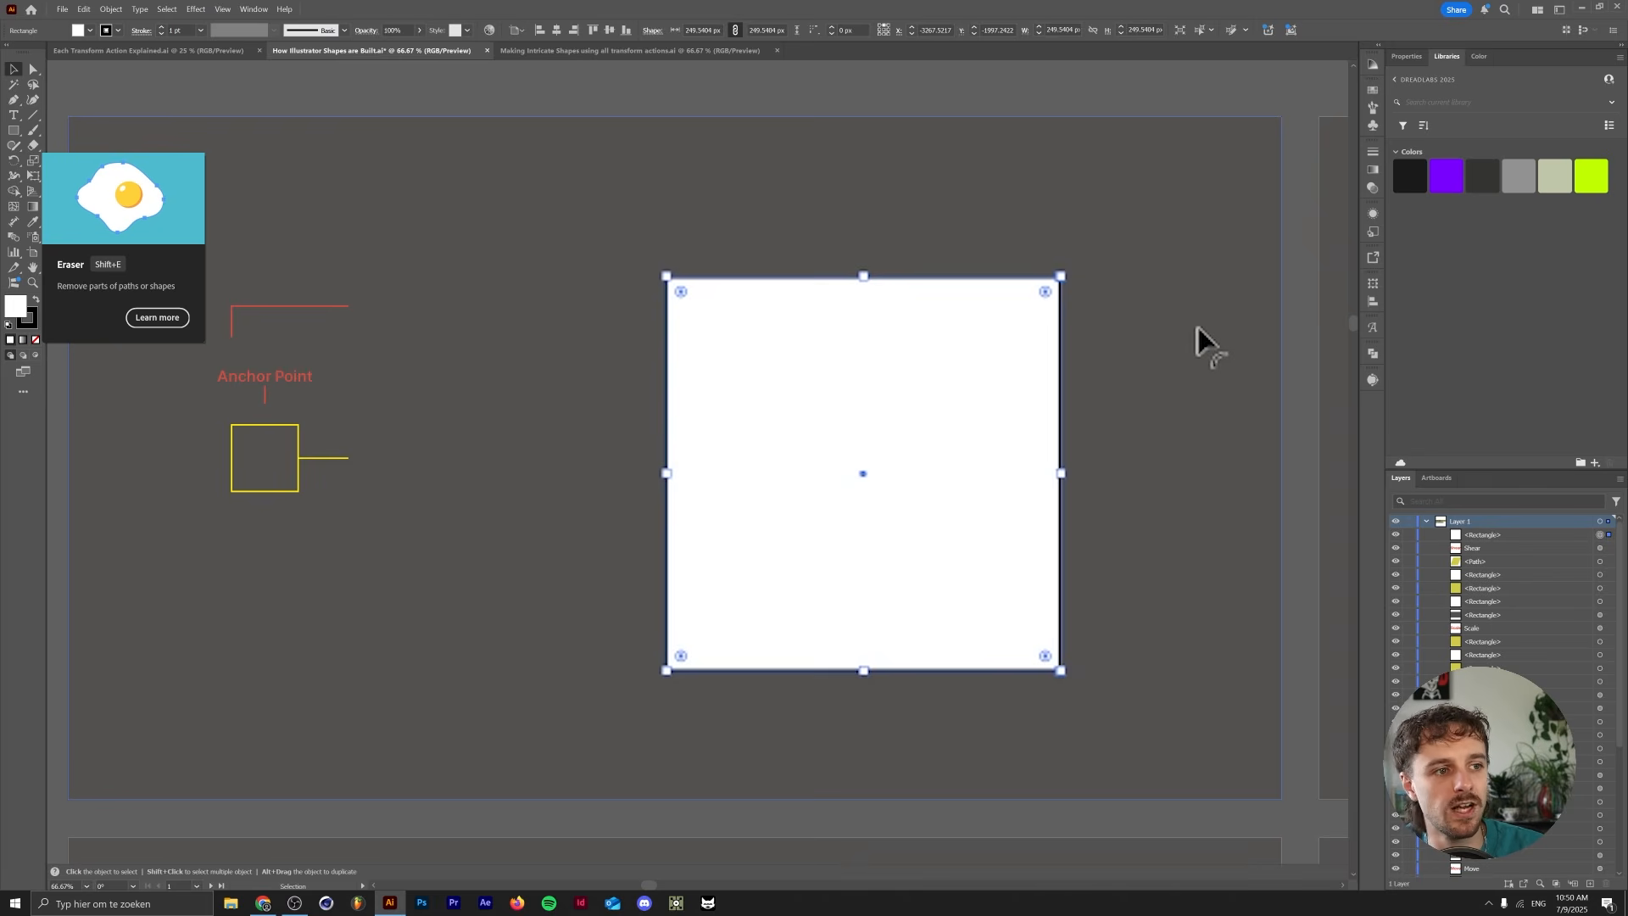
key("Delete")
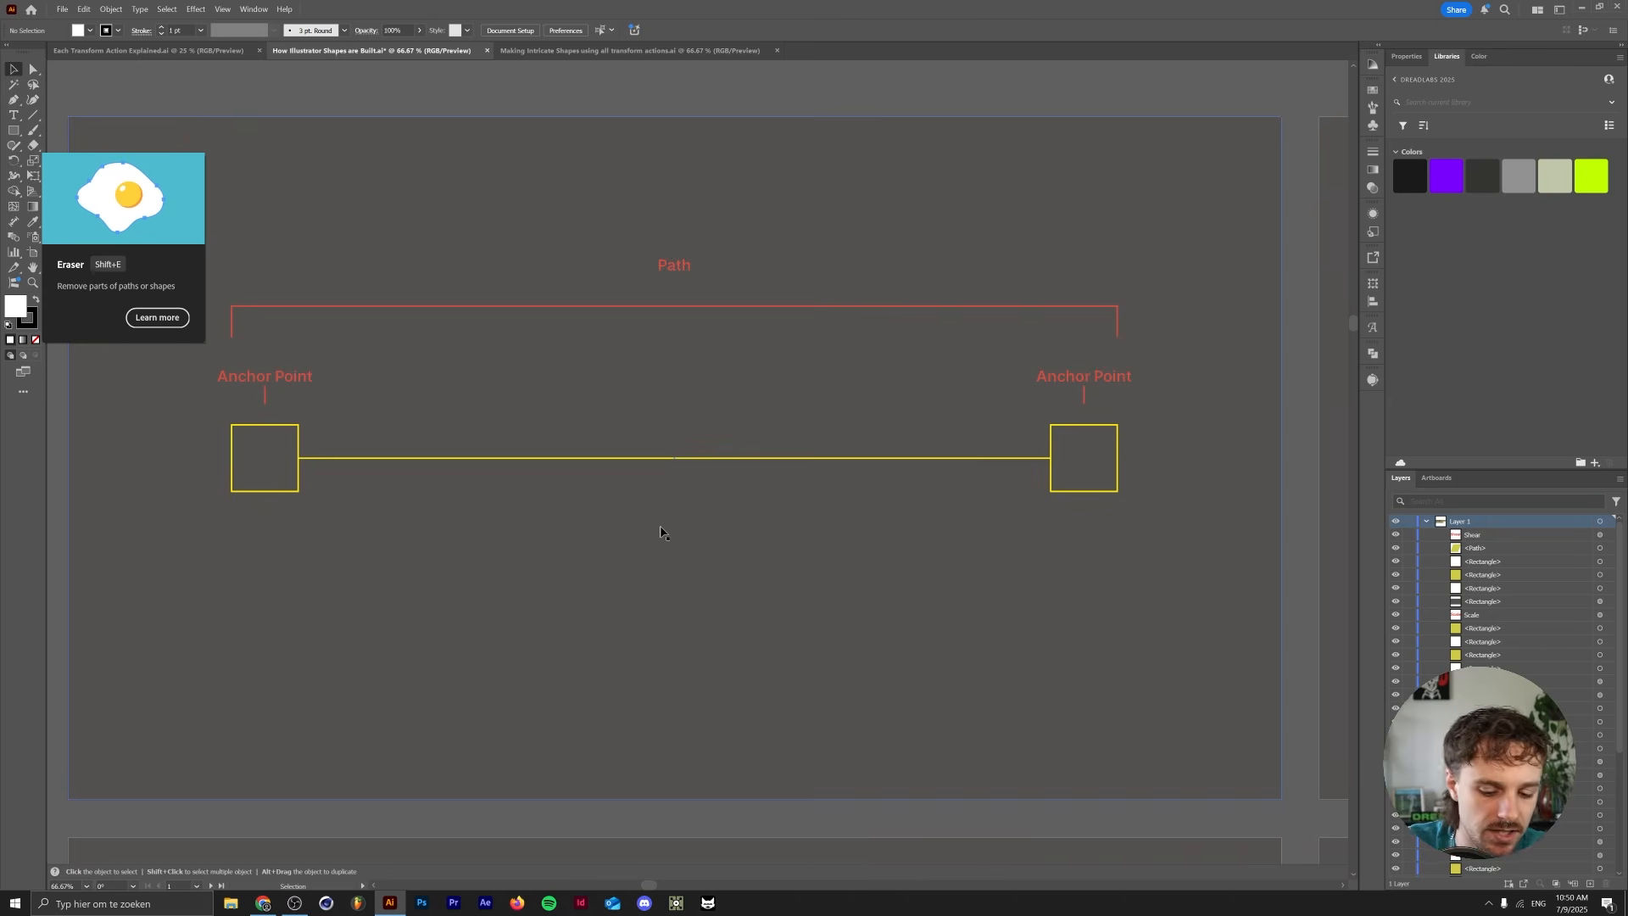
- Draw a straight horizontal two-point path with the Pen tool below the yellow line and deselect it
key("p")
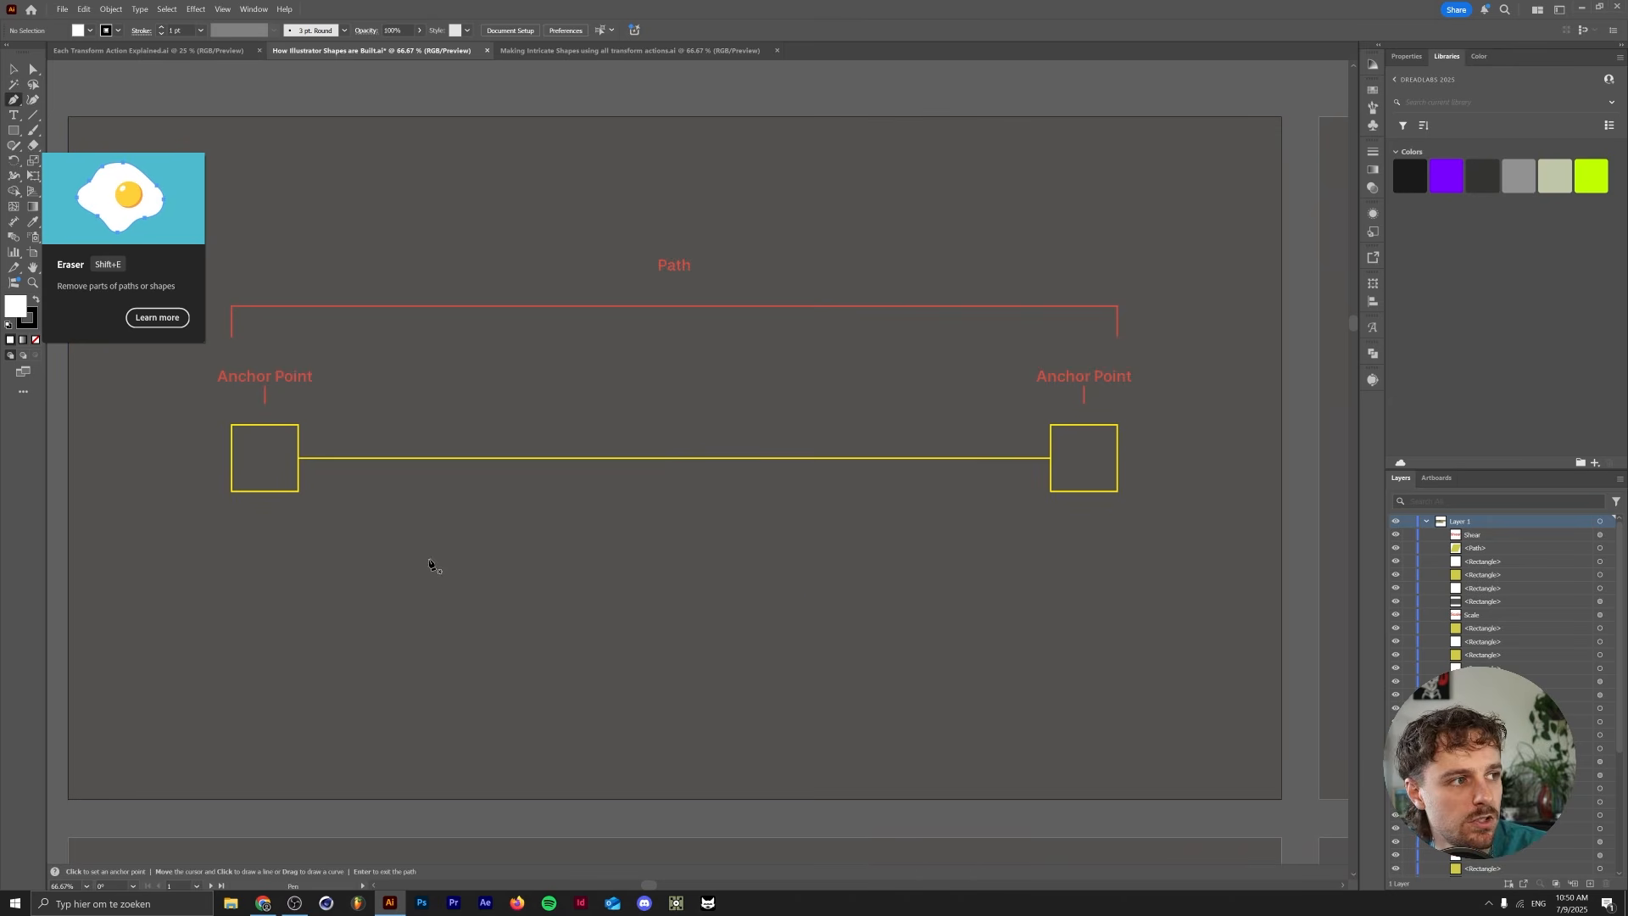
left_click(424, 599)
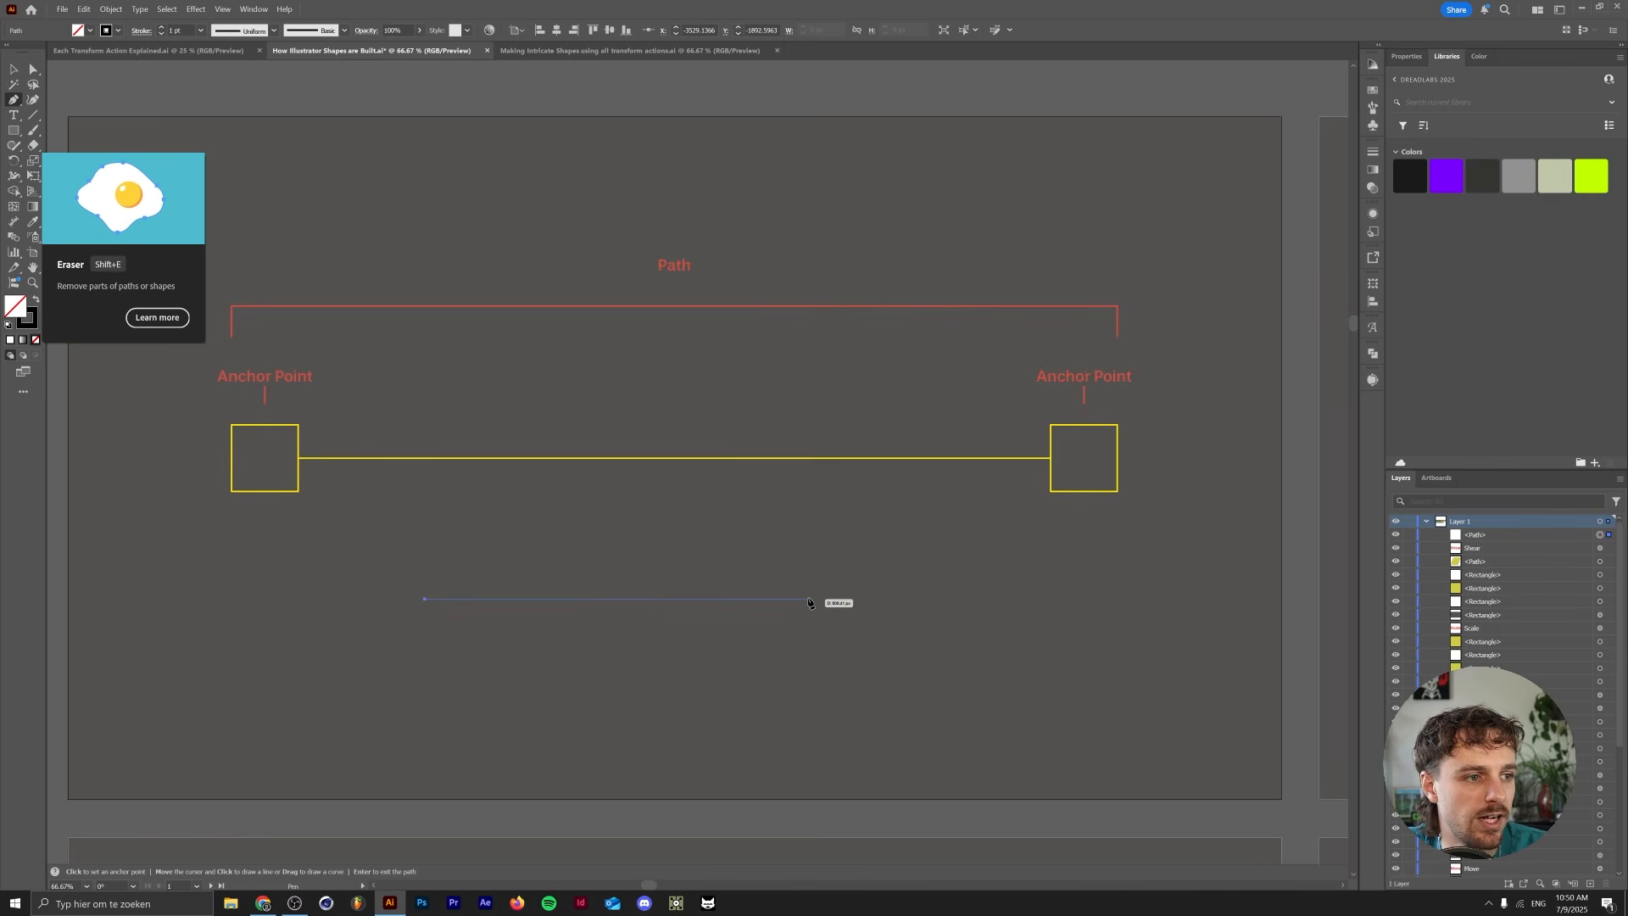
left_click(847, 598)
key("v")
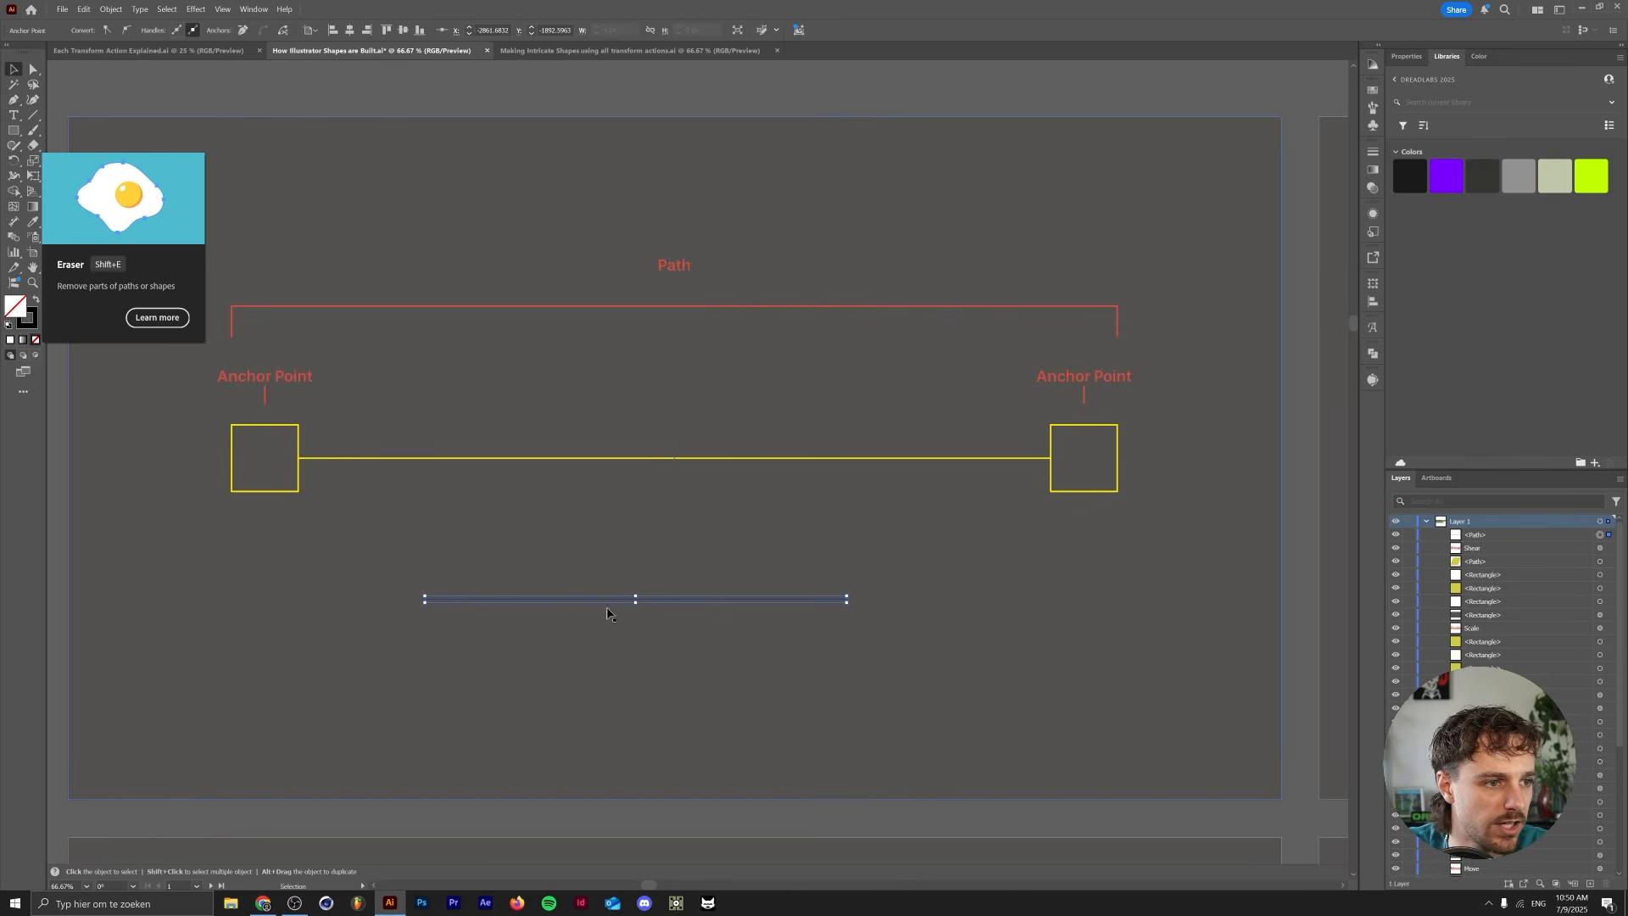
left_click(463, 627)
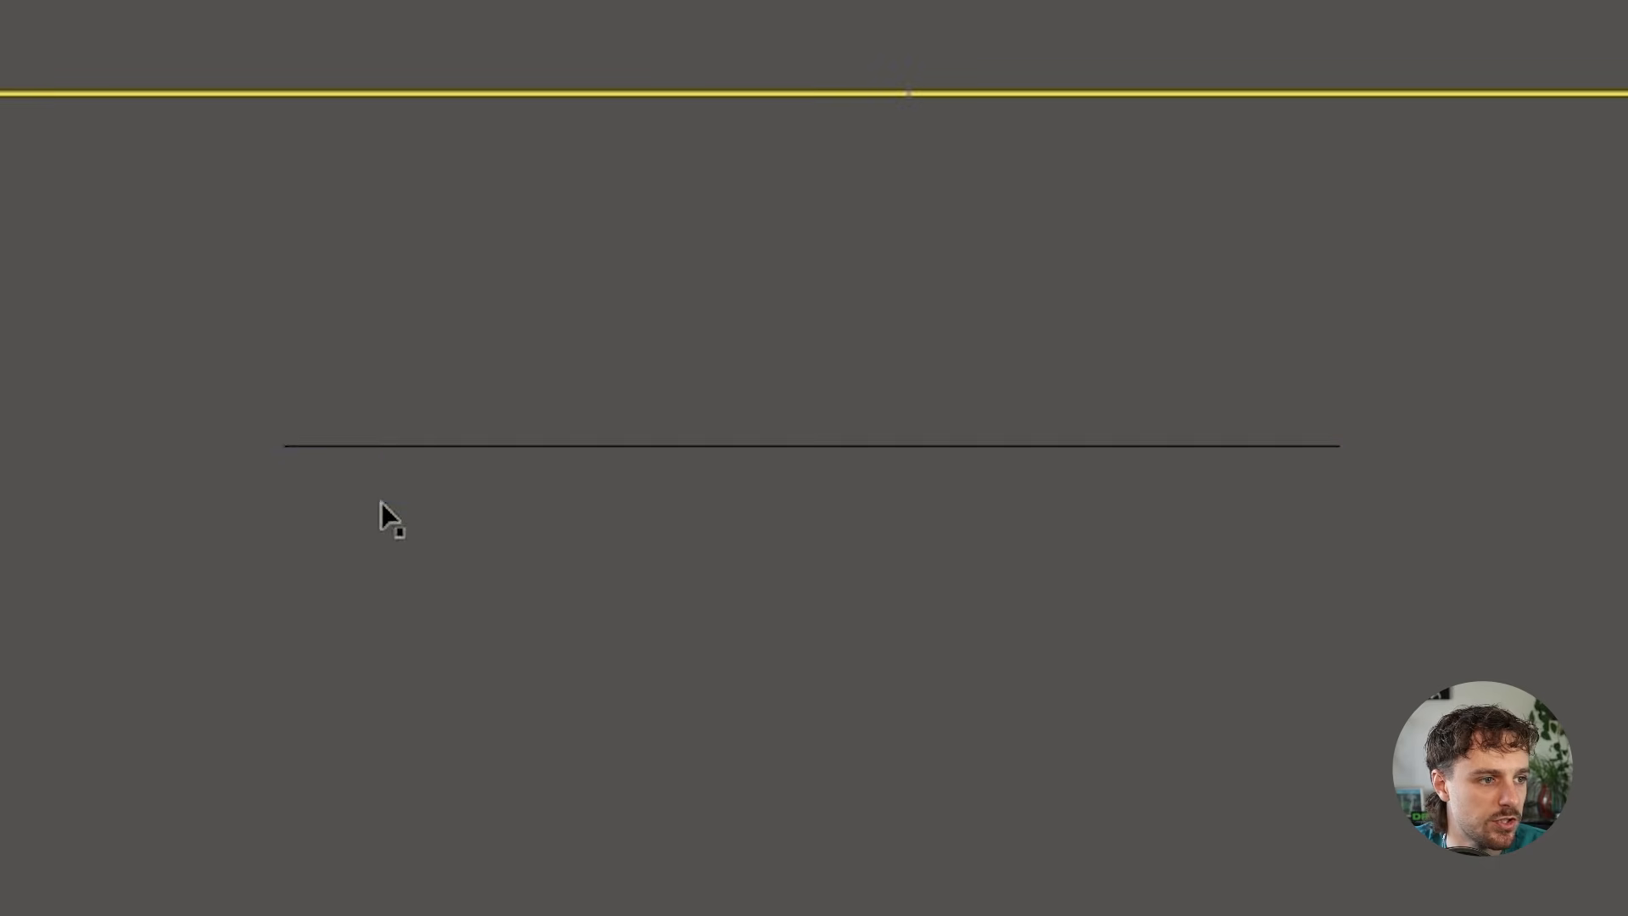
- Try repositioning the straight path by one of its anchor points with Direct Selection, and delete the path
left_click(393, 445)
key("a")
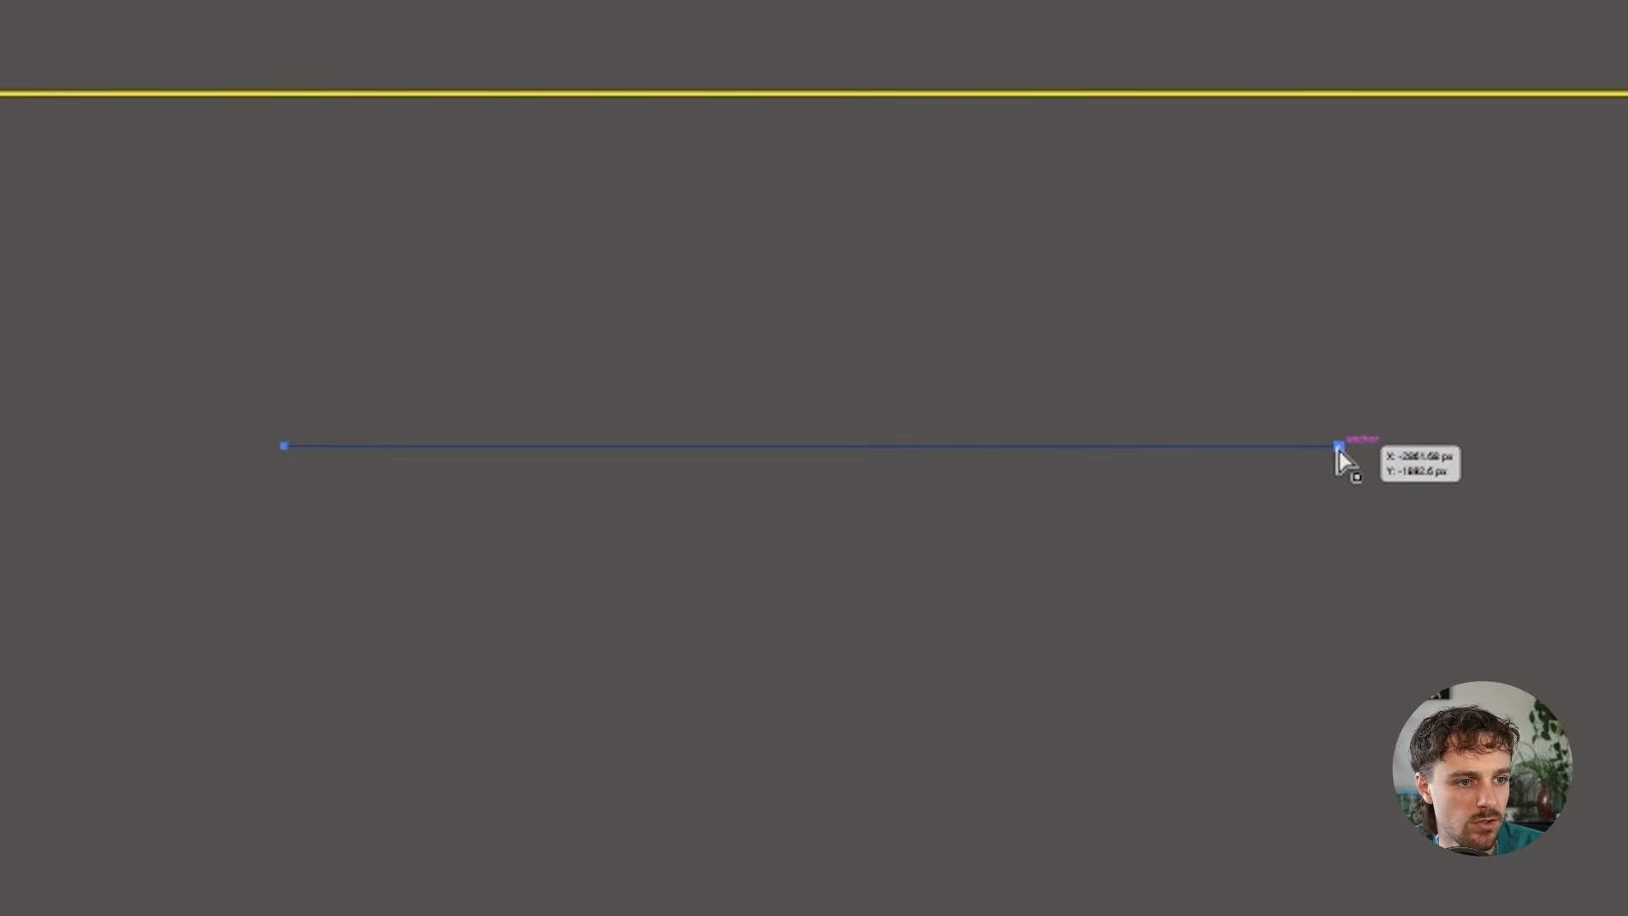
left_click_drag(1339, 450, 1498, 389)
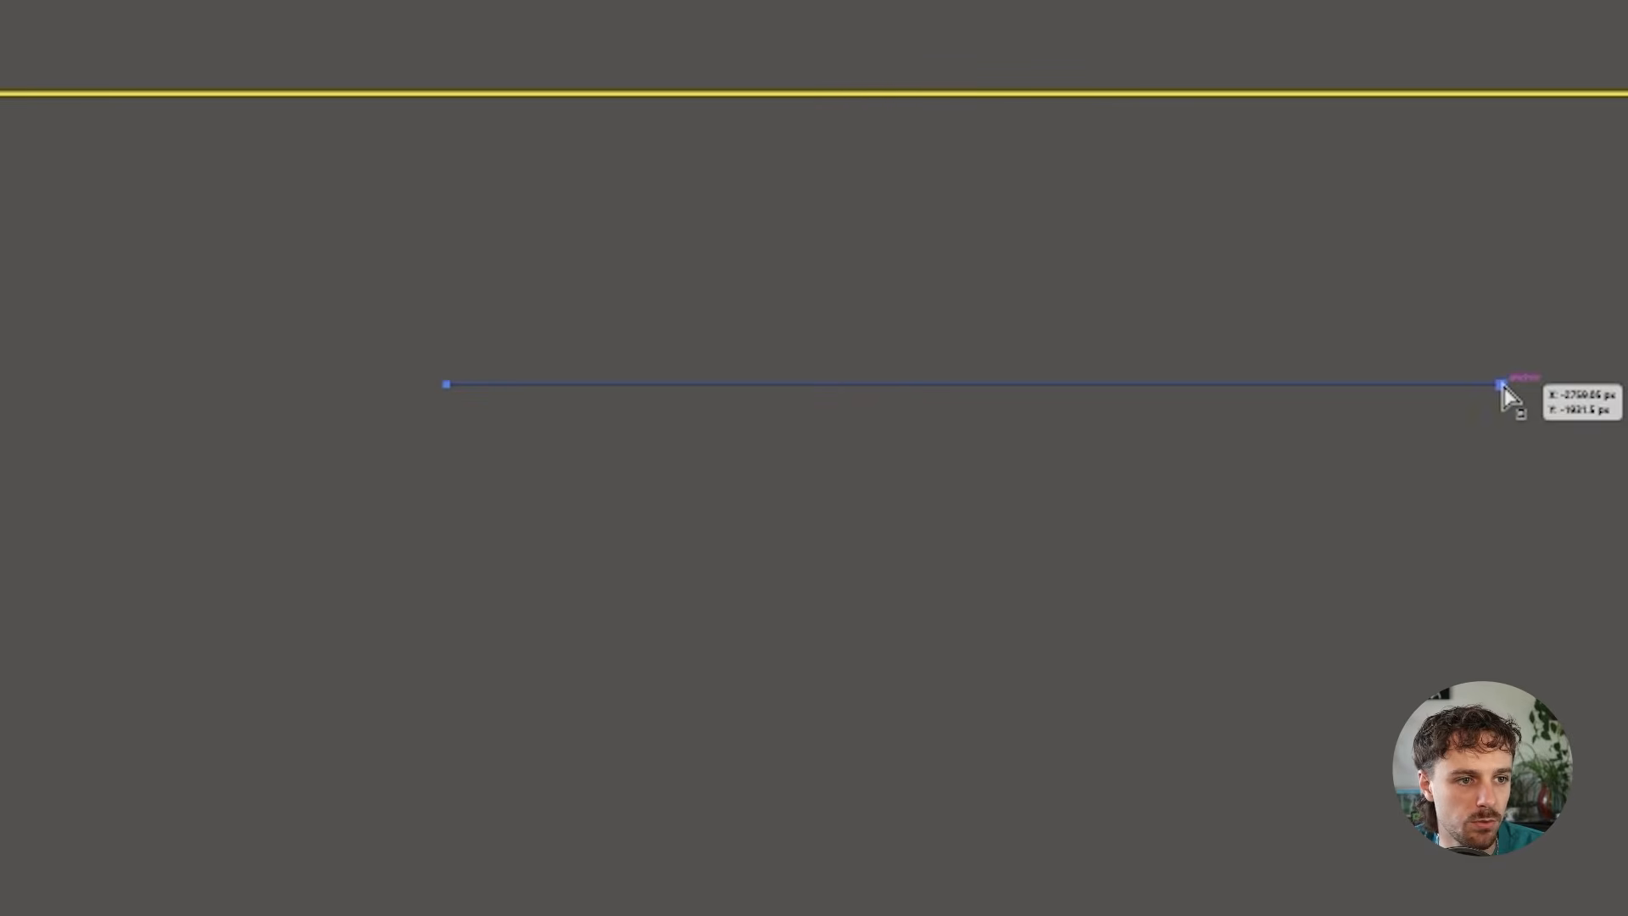
left_click_drag(1501, 387, 1099, 435)
key("Delete")
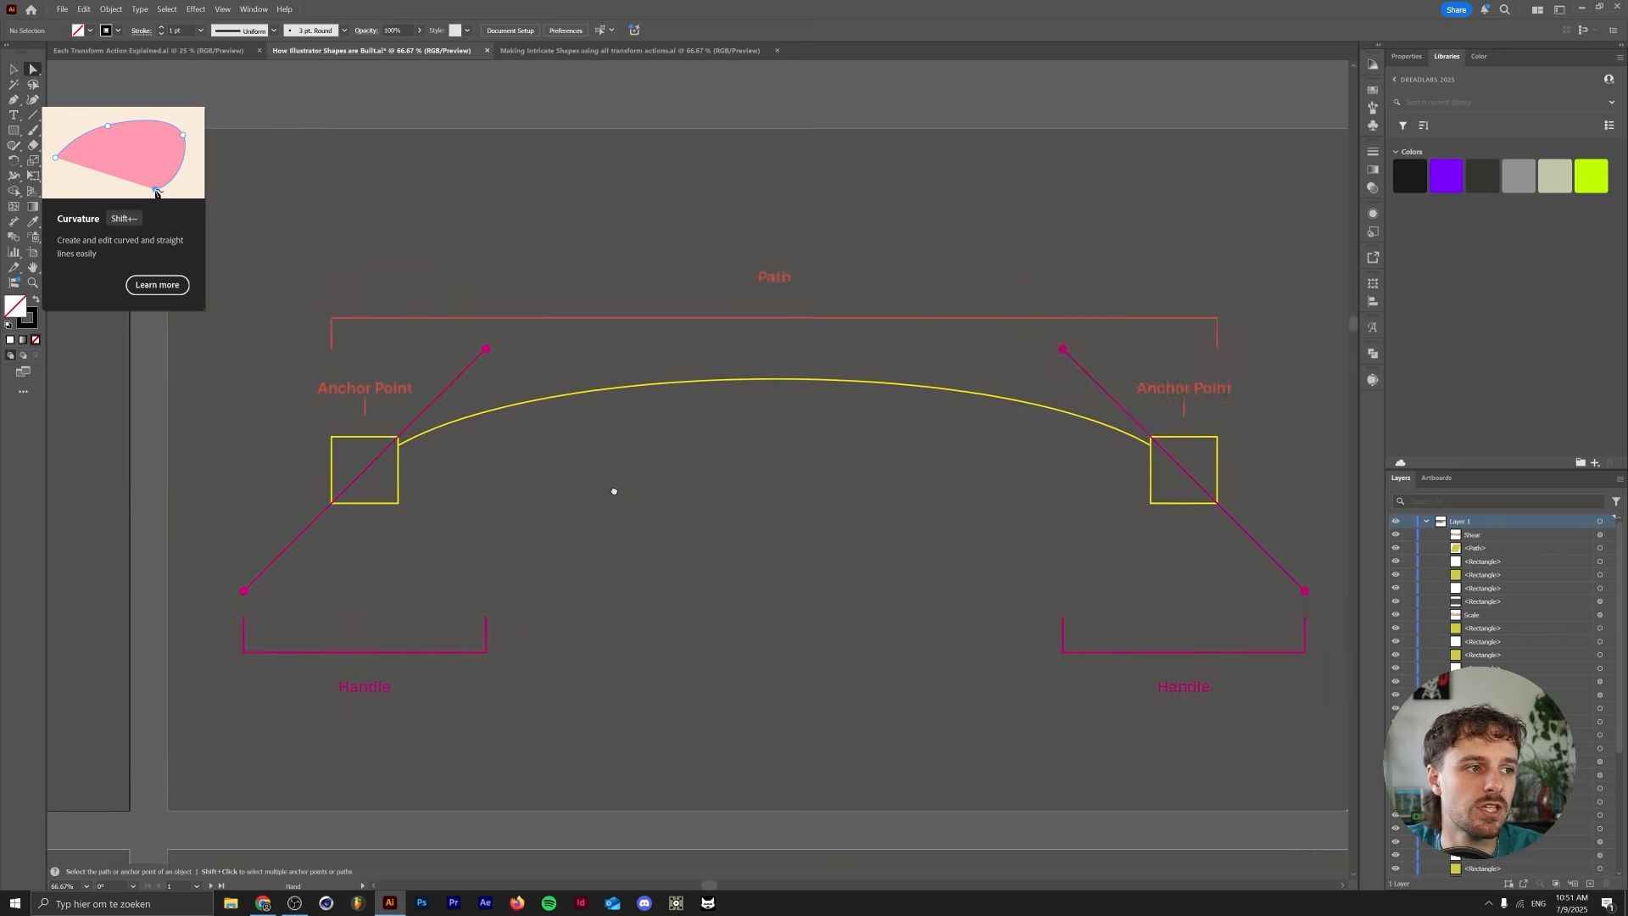
- Draw a wavy four-point curved path with the Pen tool beneath the curve on the Handle diagram artboard
left_click_drag(613, 491, 552, 504)
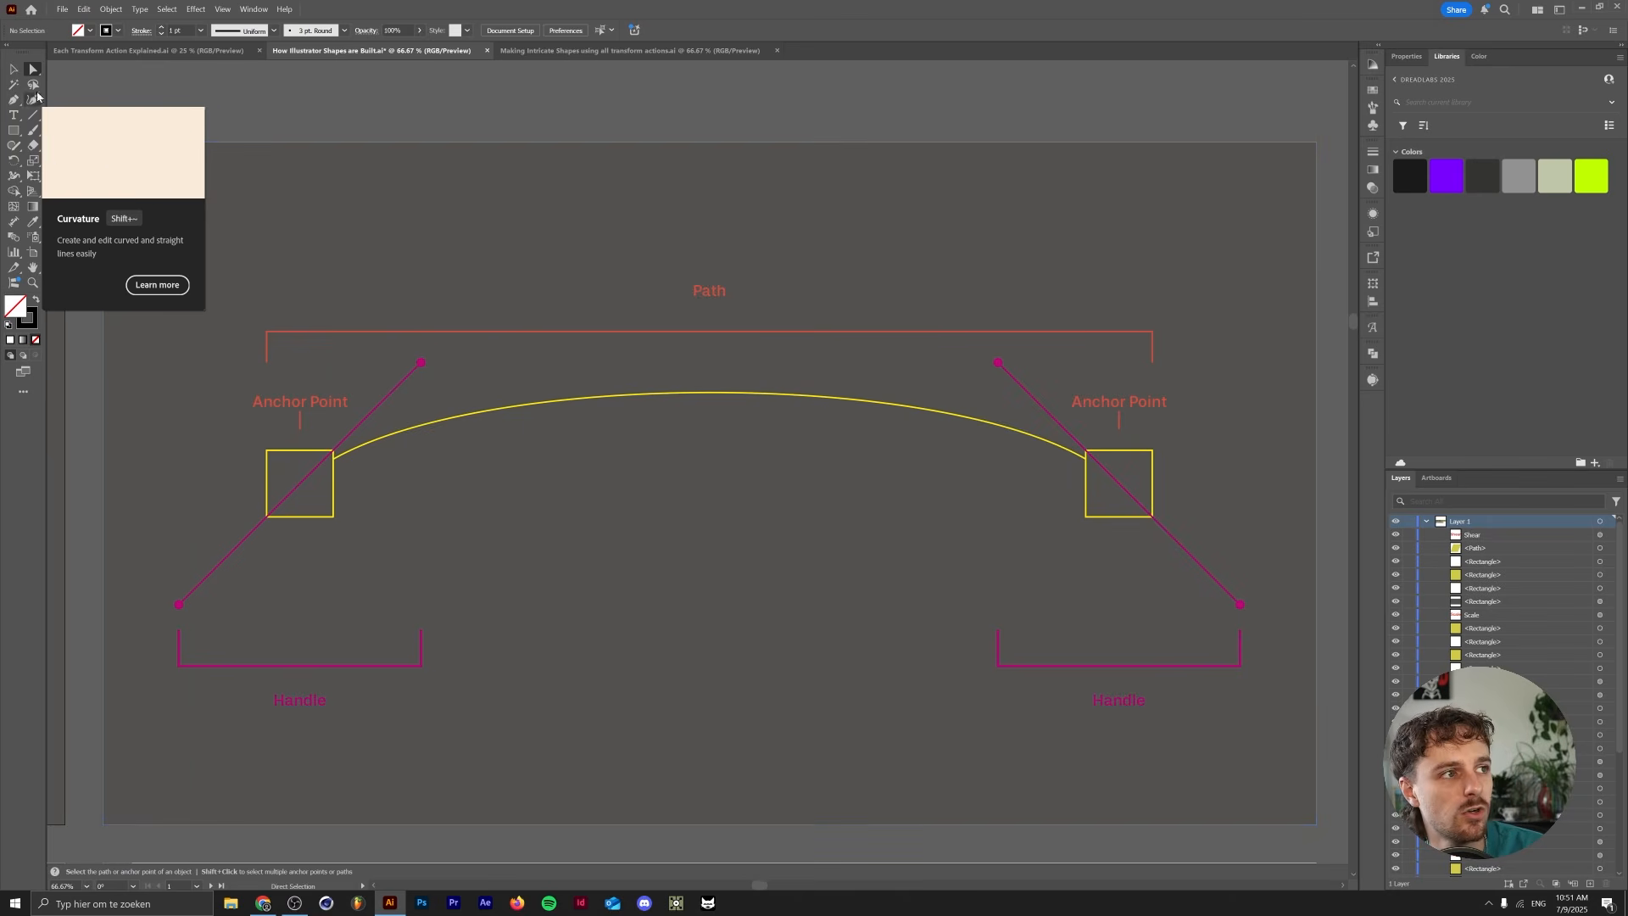
left_click(14, 99)
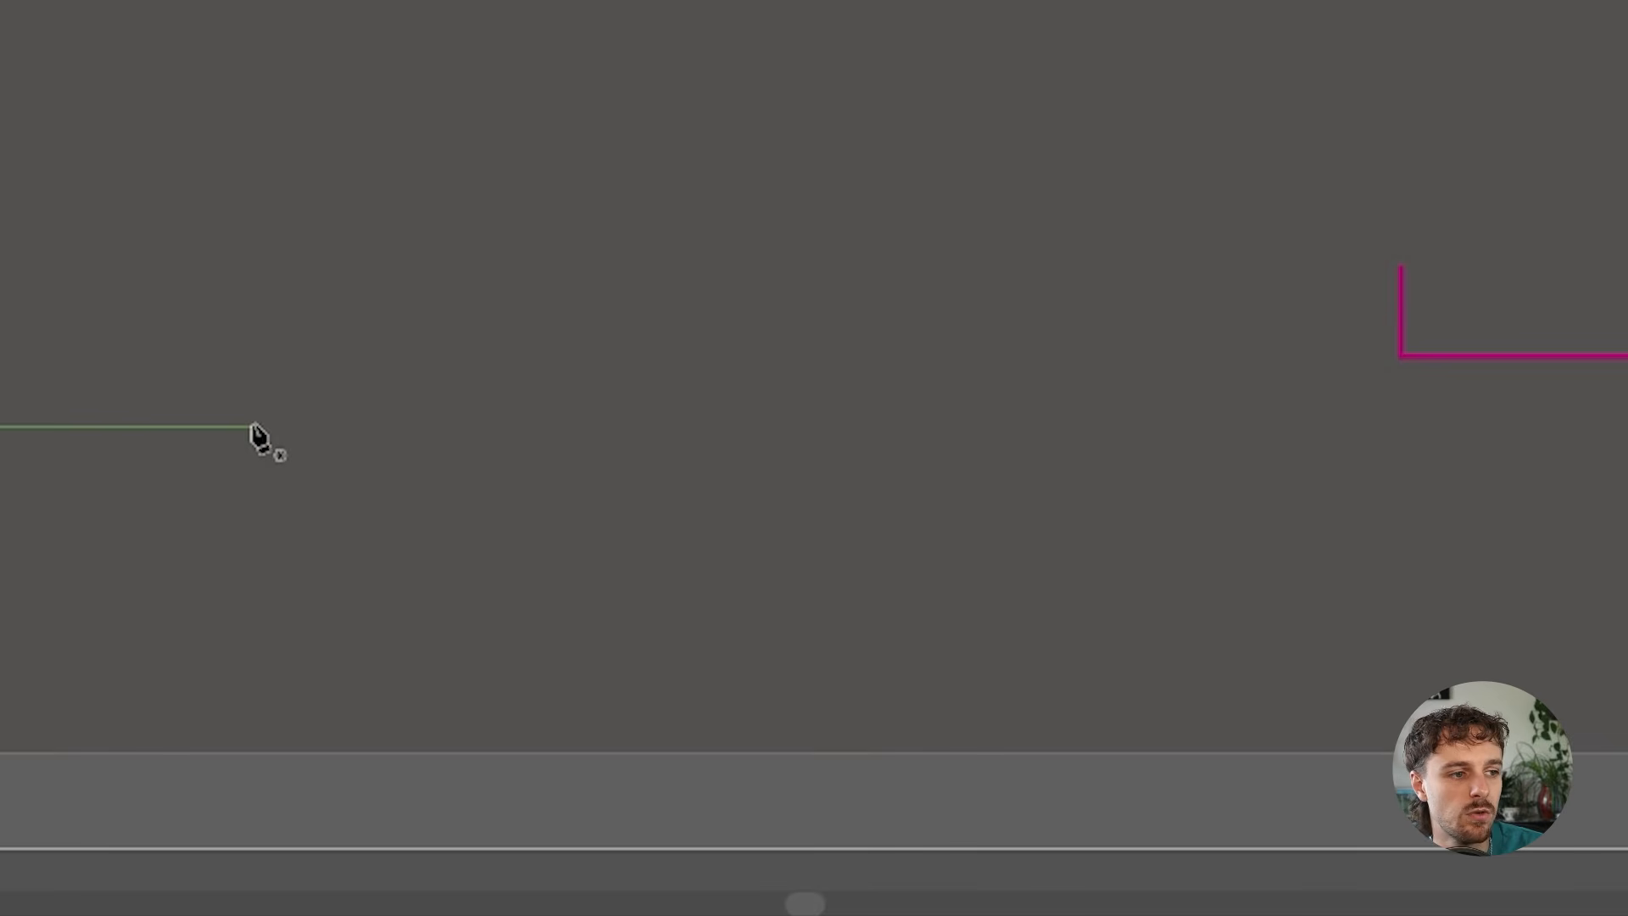
left_click_drag(254, 426, 485, 258)
left_click_drag(1009, 437, 1539, 496)
left_click_drag(1306, 651, 1382, 725)
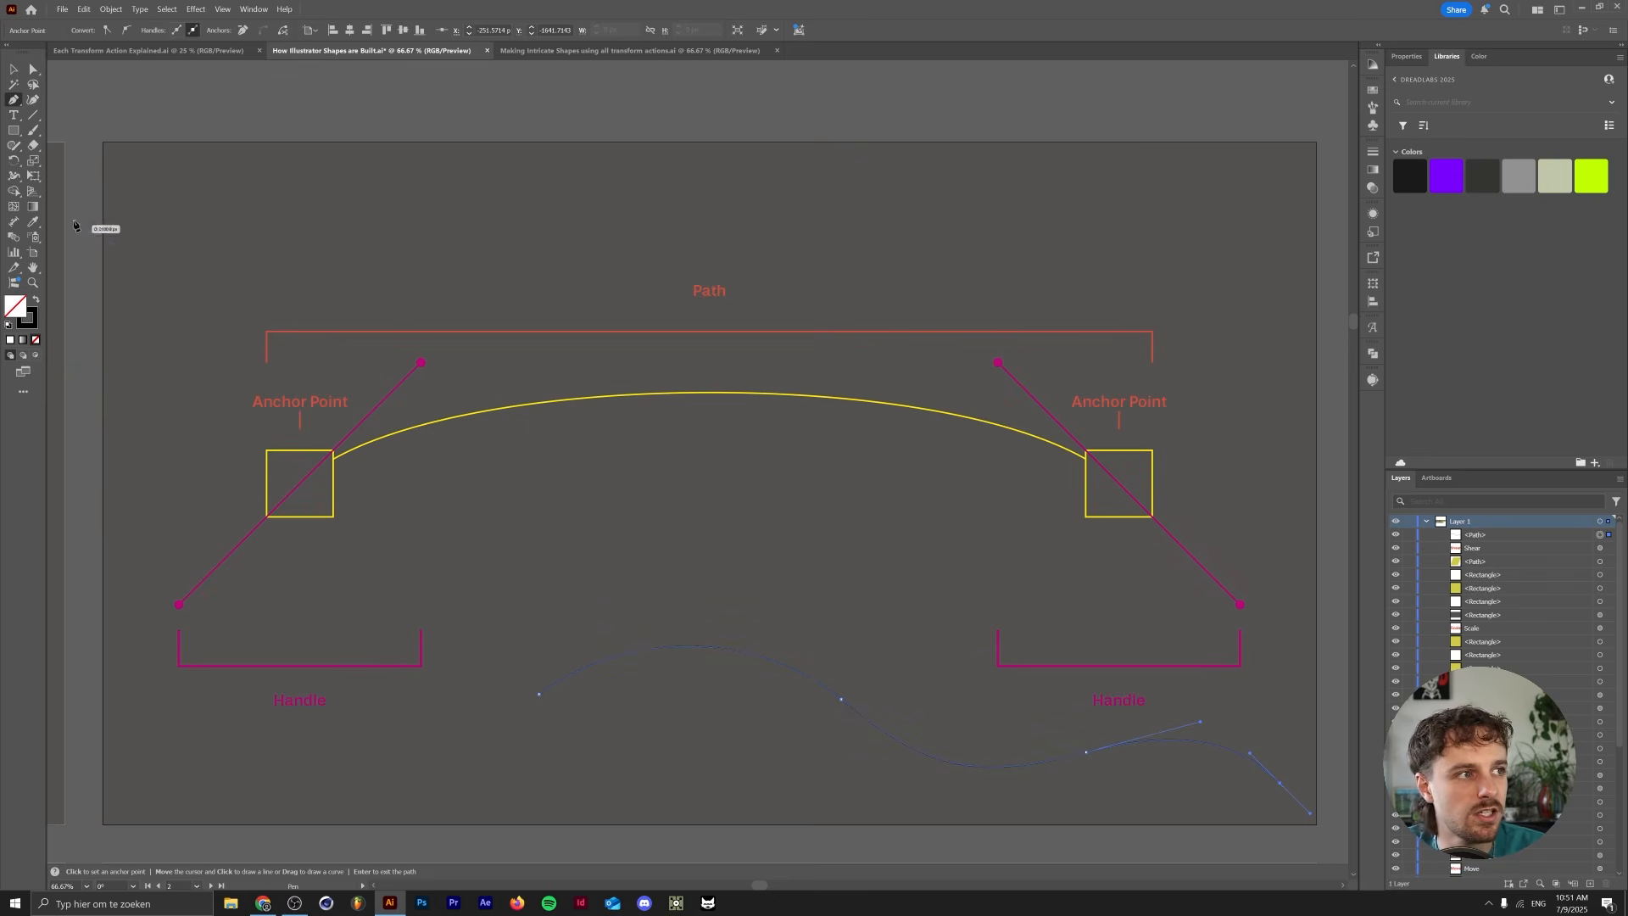
- Inspect the handles of the wavy path's first anchor point in preview and outline view, and delete the path
key("a")
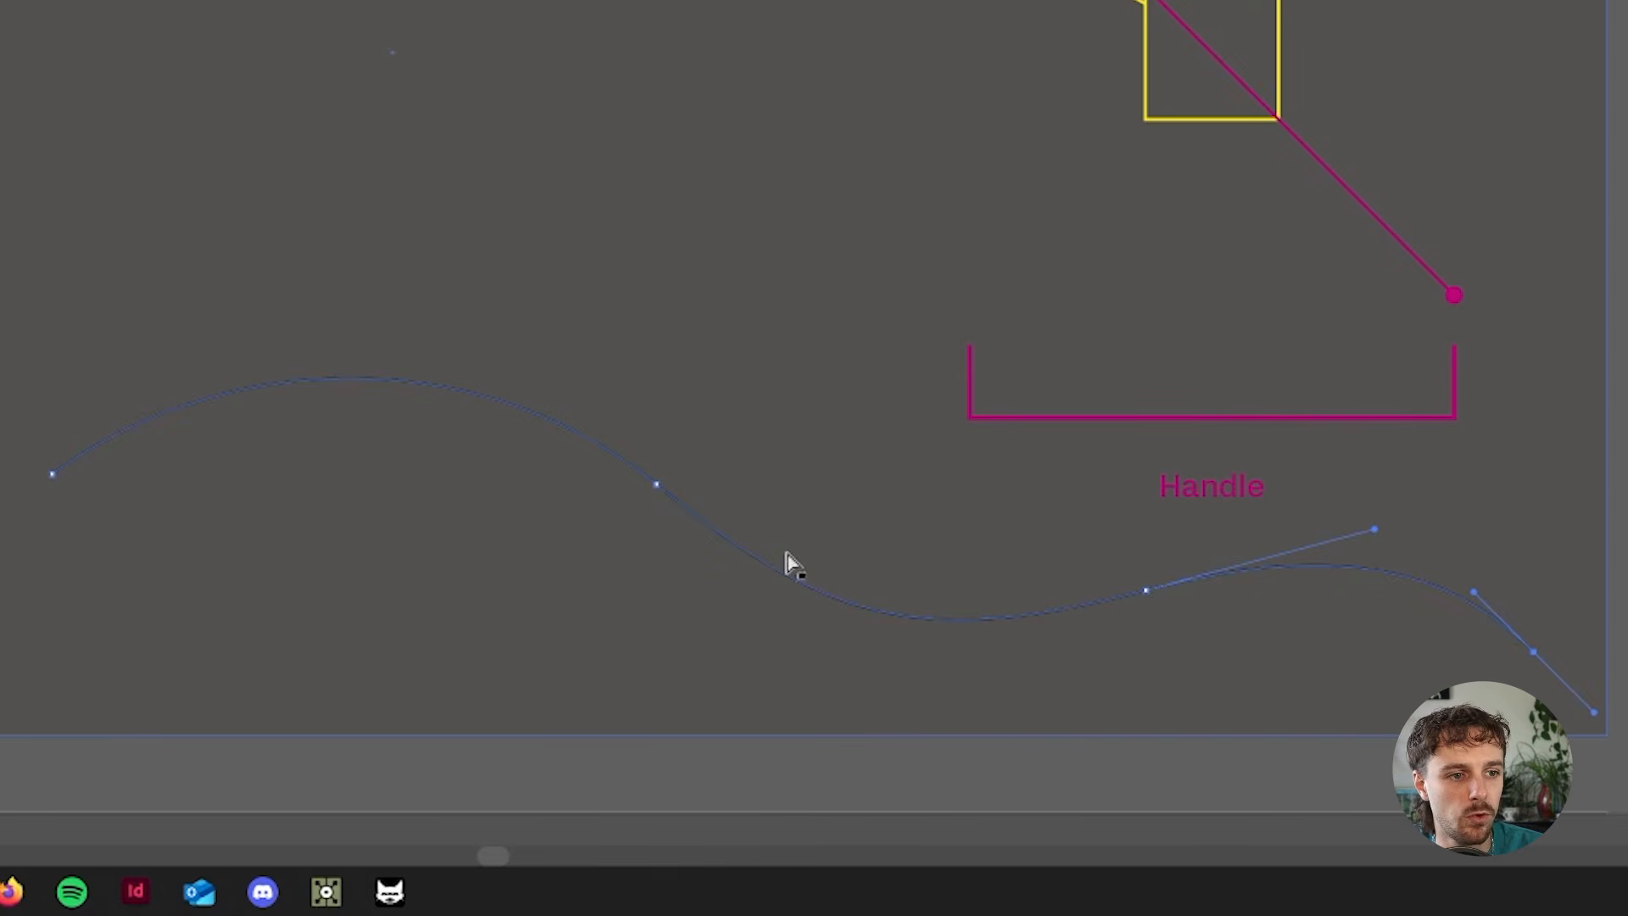
left_click(50, 476)
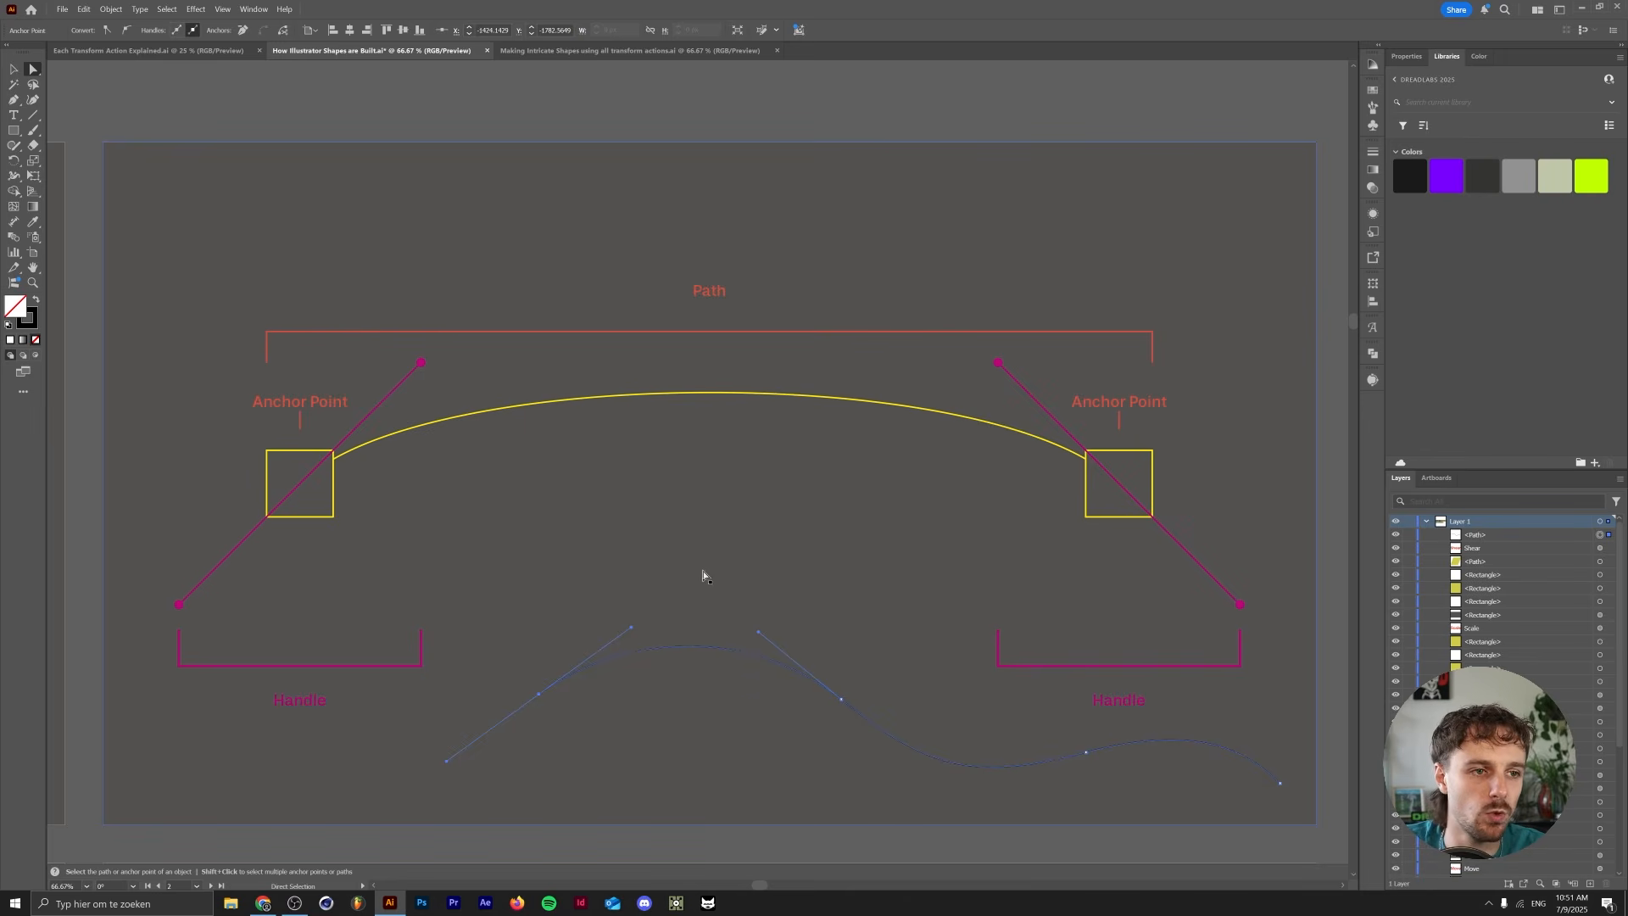
key("ctrl+y")
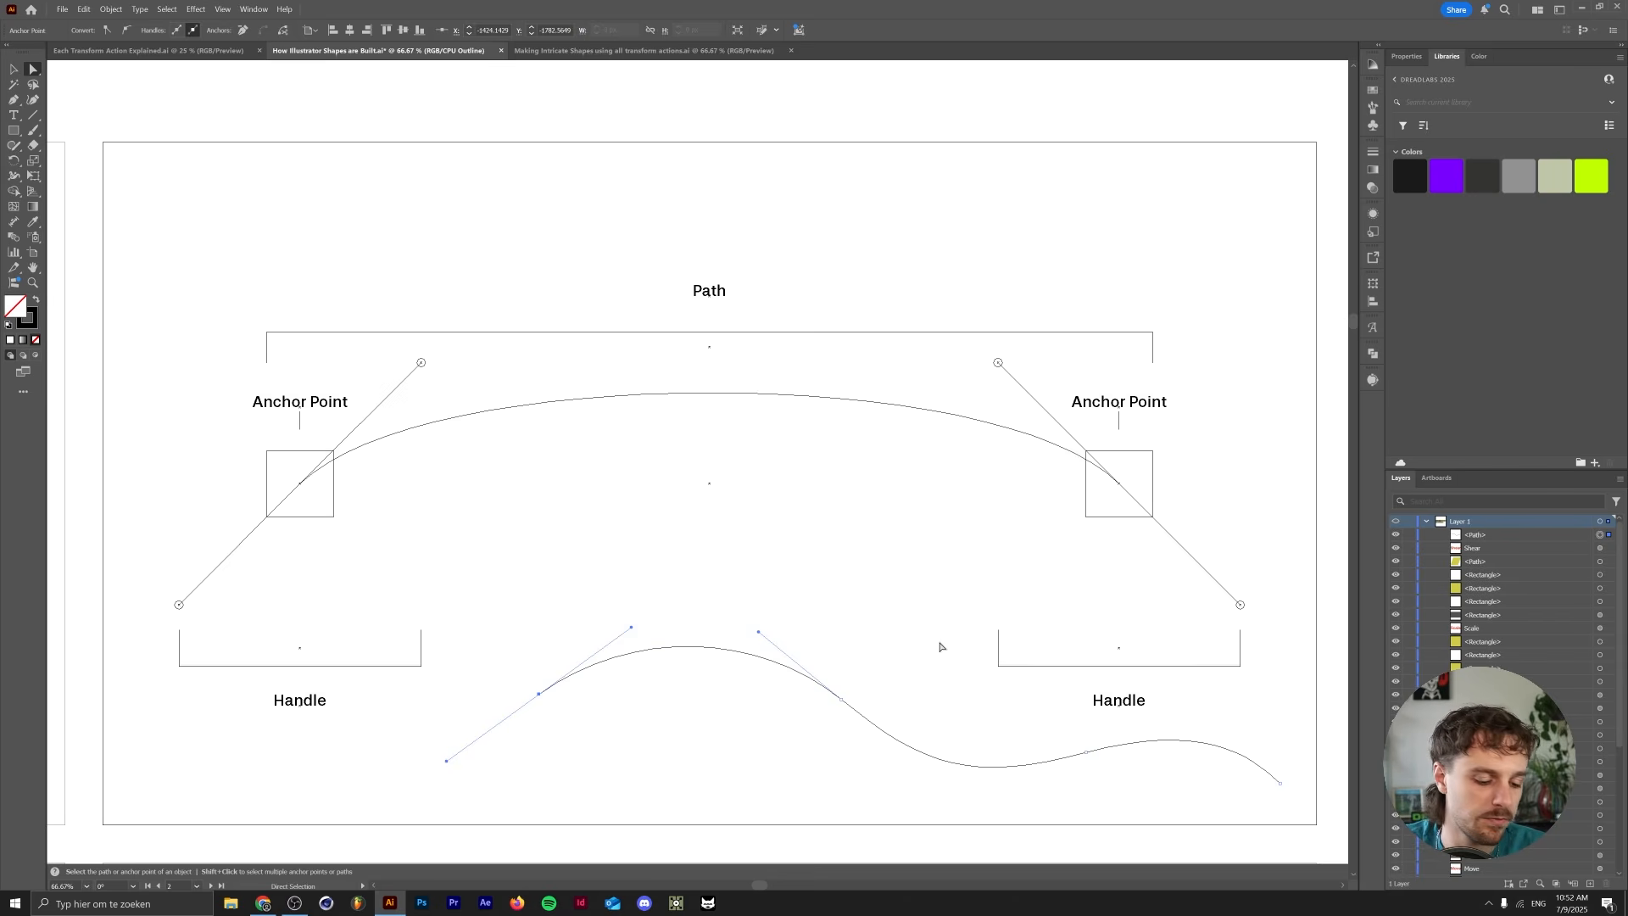
key("ctrl")
key("ctrl+y")
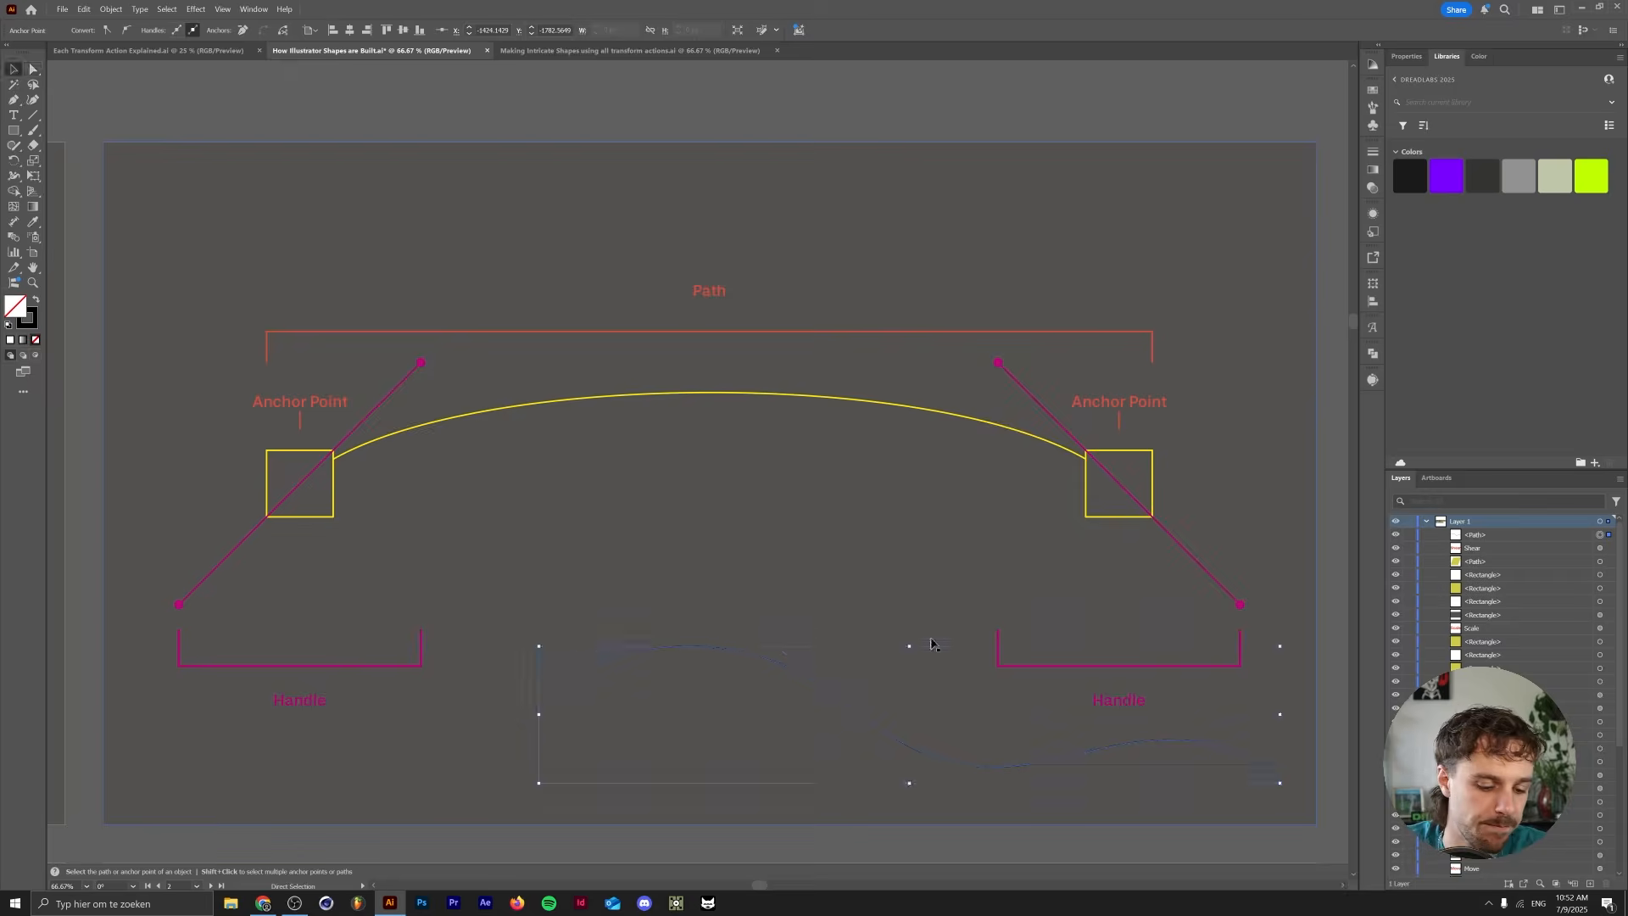
key("Delete")
- Try shearing the unsheared yellow square on the Shear artboard by -20° along the vertical axis
scroll(1327, 794, "right", 10)
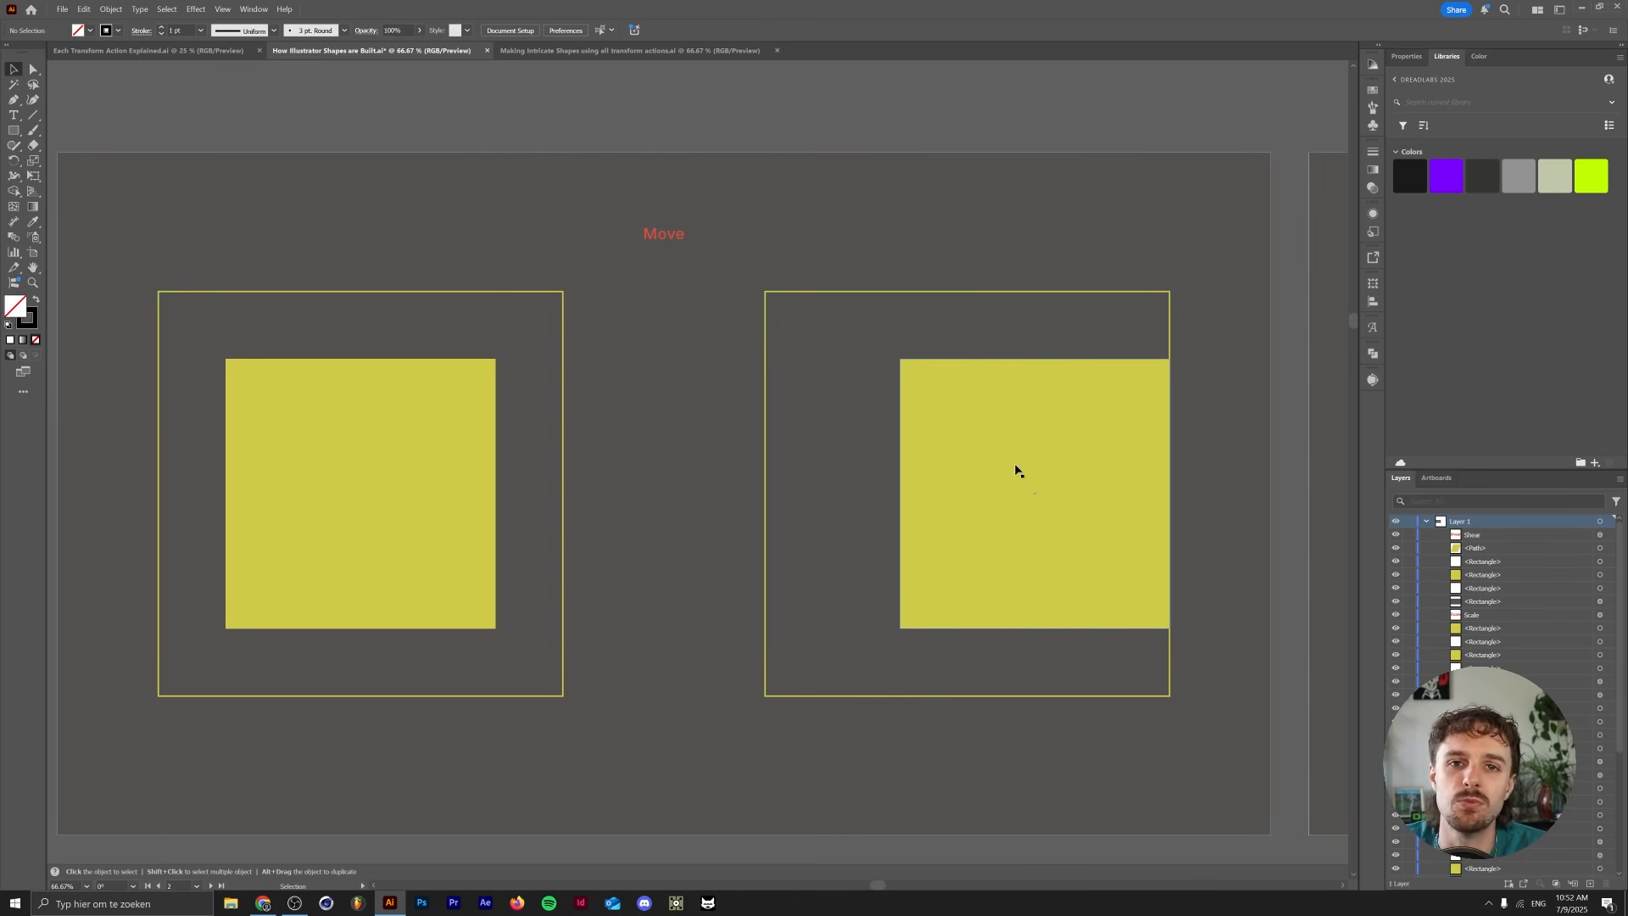
left_click_drag(1198, 434, 1, 418)
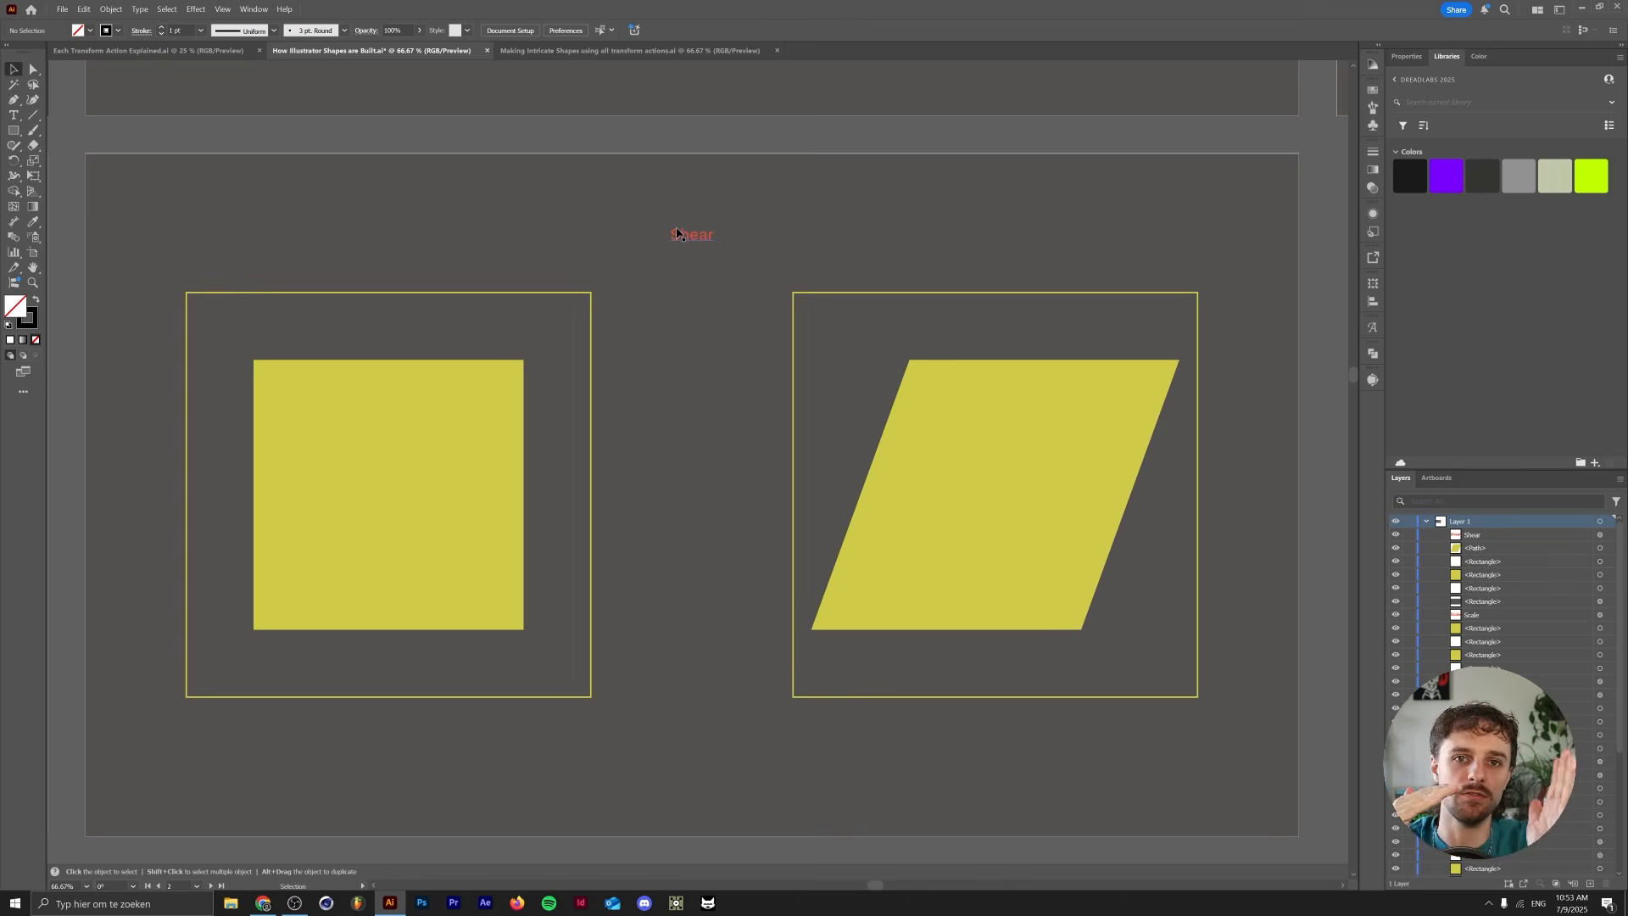
left_click(499, 416)
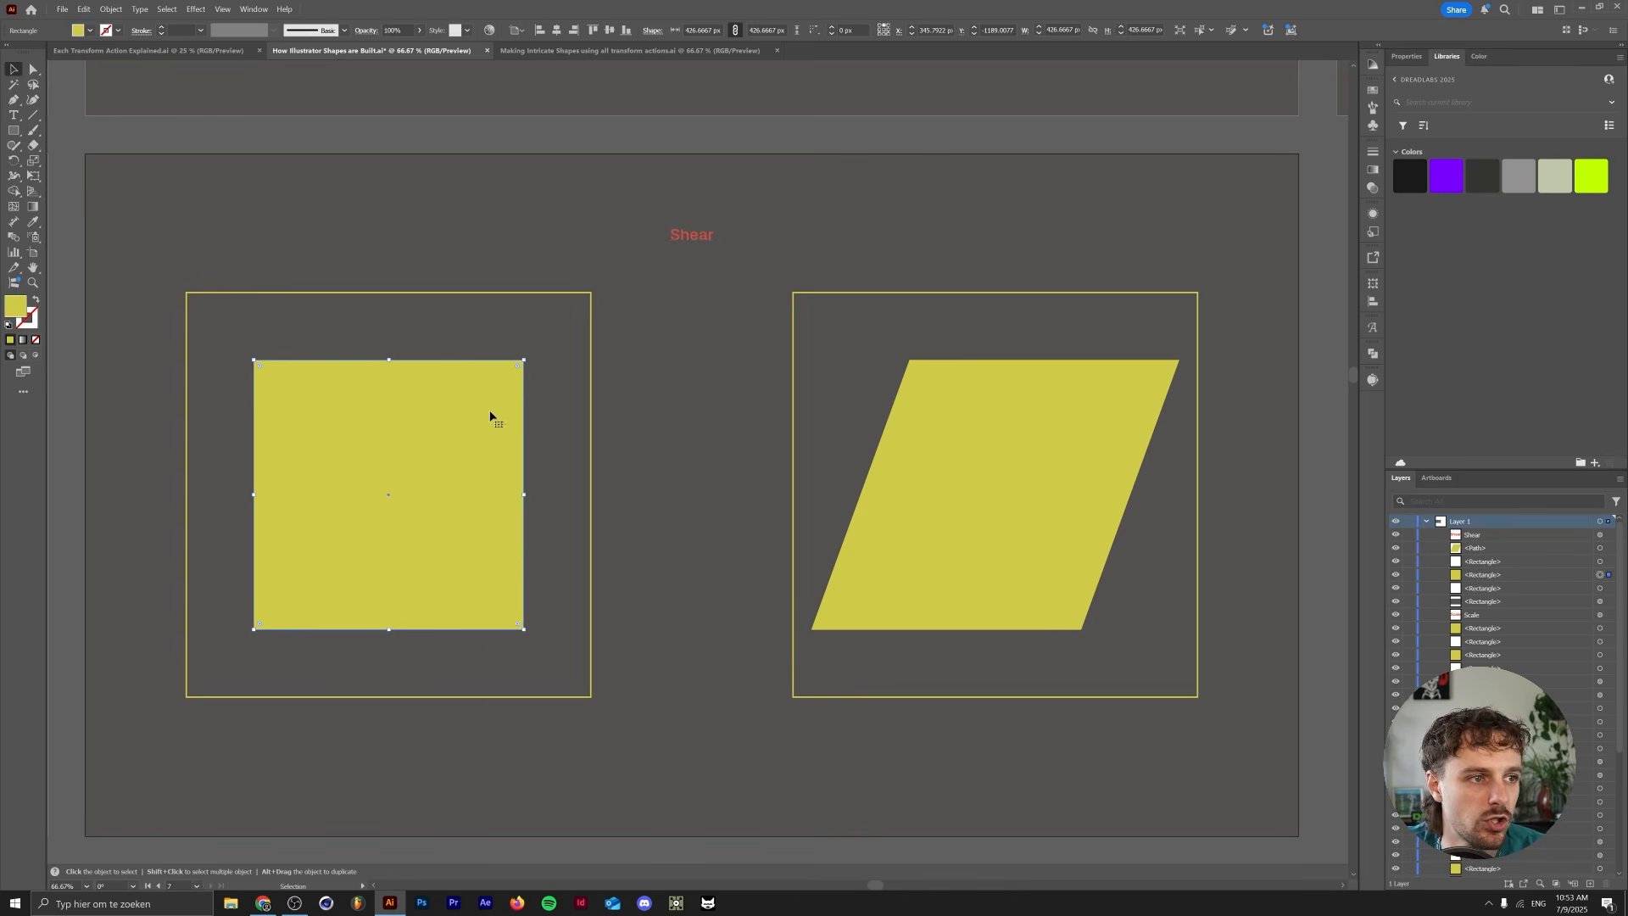
right_click(491, 412)
mouse_move(573, 752)
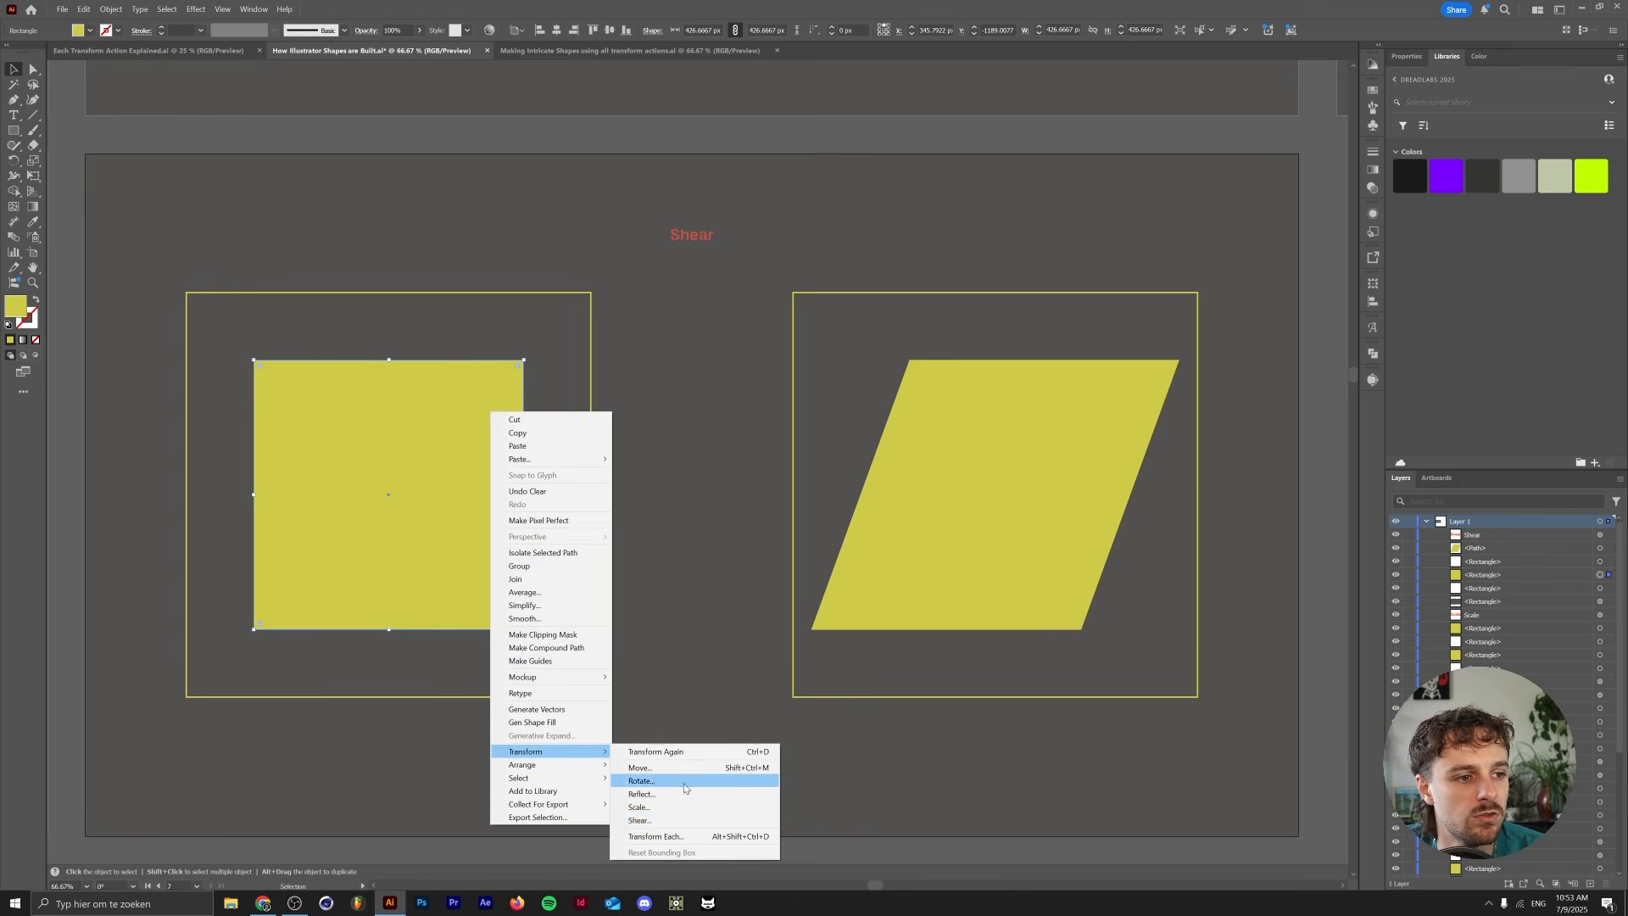
left_click(677, 821)
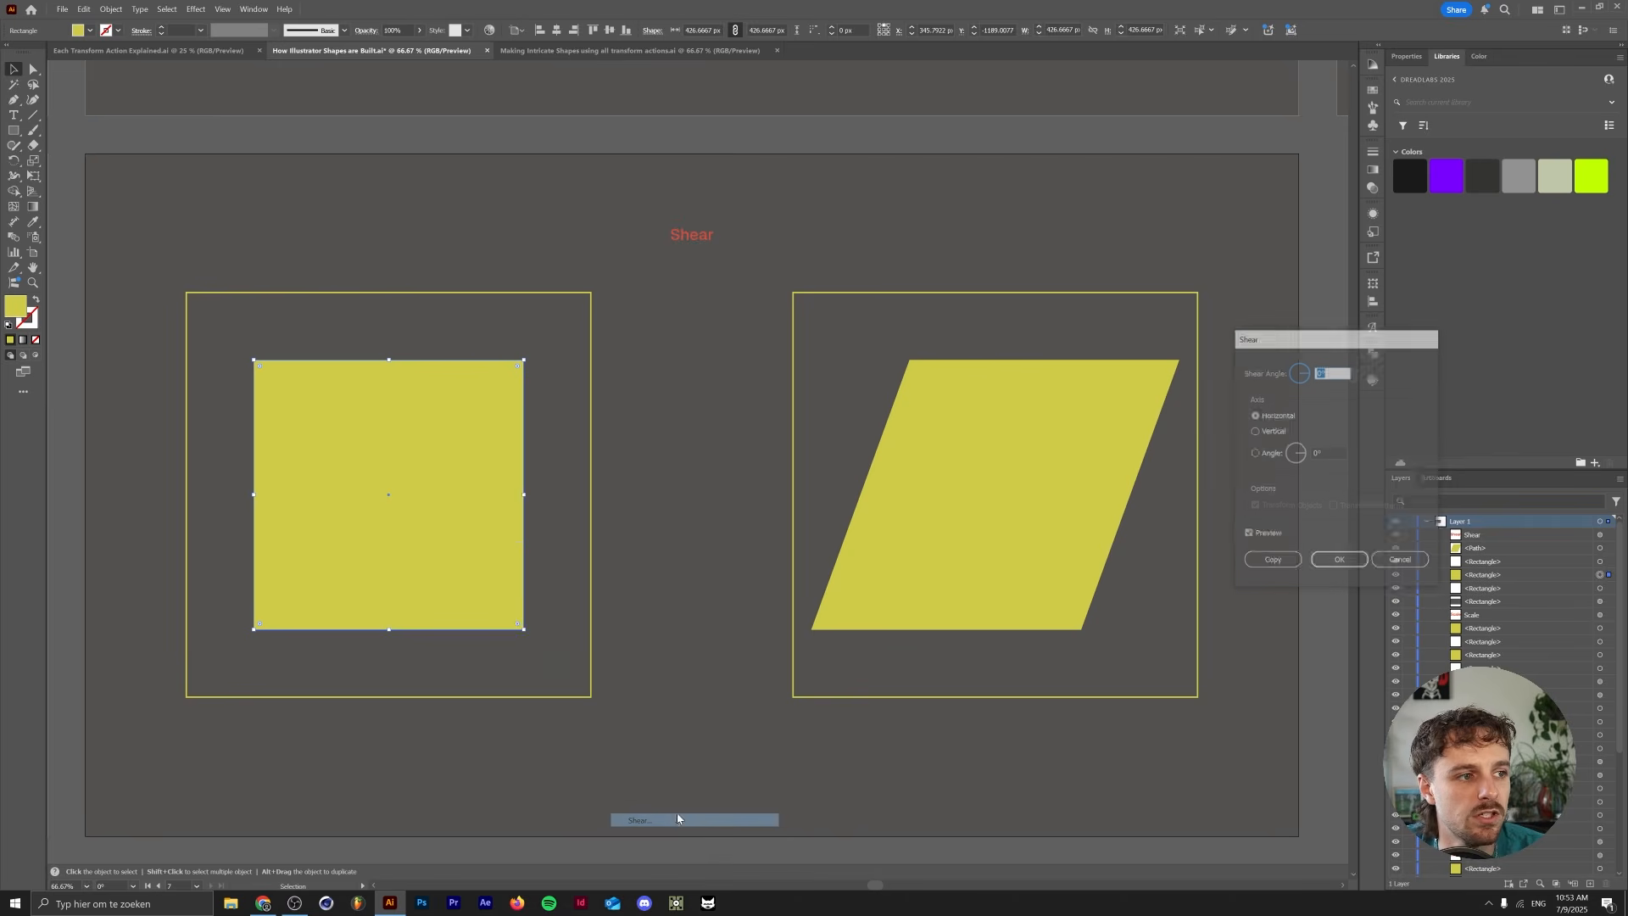
left_click(1269, 432)
left_click(1328, 372)
scroll(1333, 371, "down", 11)
scroll(1335, 370, "down", 11)
scroll(1336, 371, "up", 2)
- Compare the horizontal and vertical shear axes in the preview of the yellow square
left_click(1276, 422)
left_click(1273, 432)
left_click(1271, 419)
left_click(1271, 432)
left_click(1271, 419)
left_click(1270, 434)
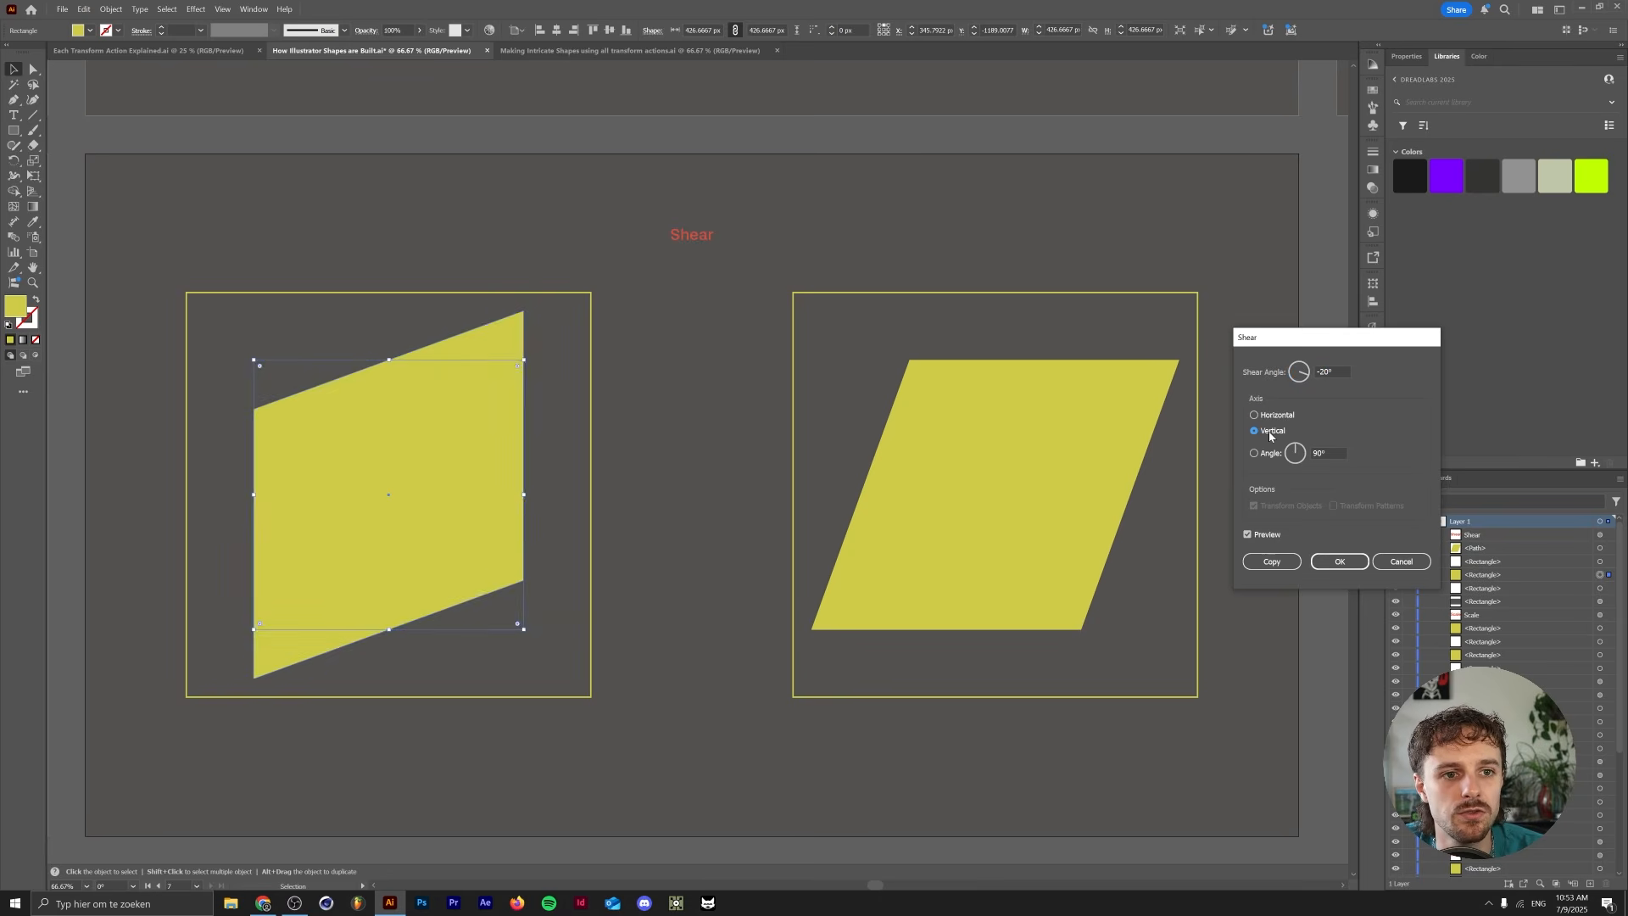
- Try shearing the square along a custom-angle axis and cancel the shear
left_click(1255, 454)
left_click(1295, 453)
scroll(1322, 451, "down", 20)
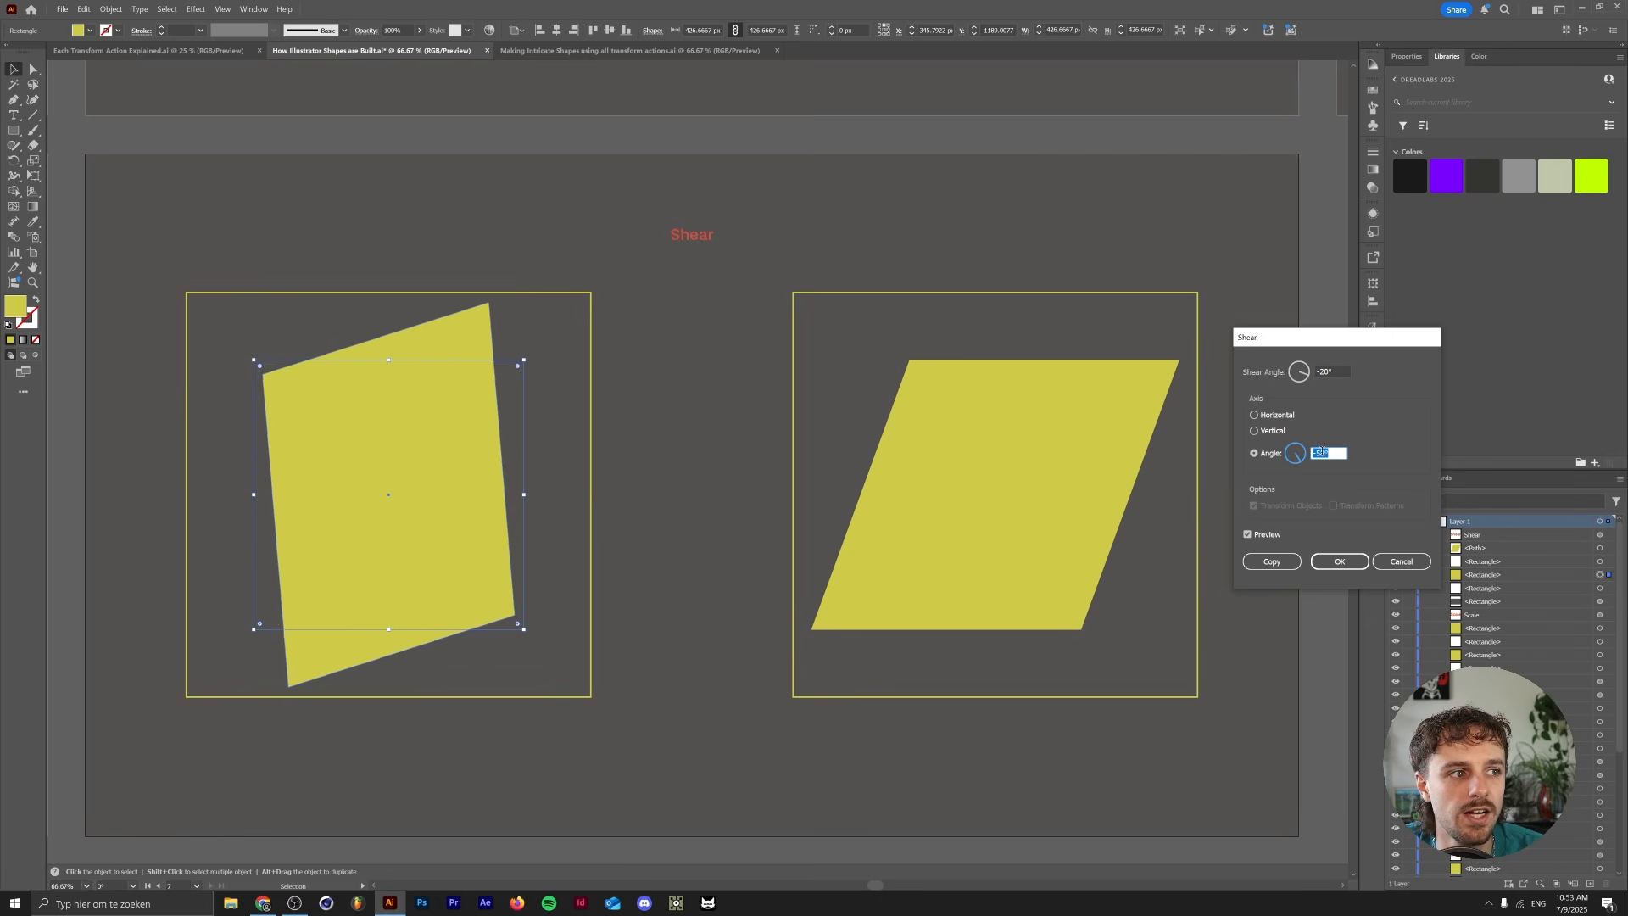
scroll(1322, 452, "down", 15)
key("Escape")
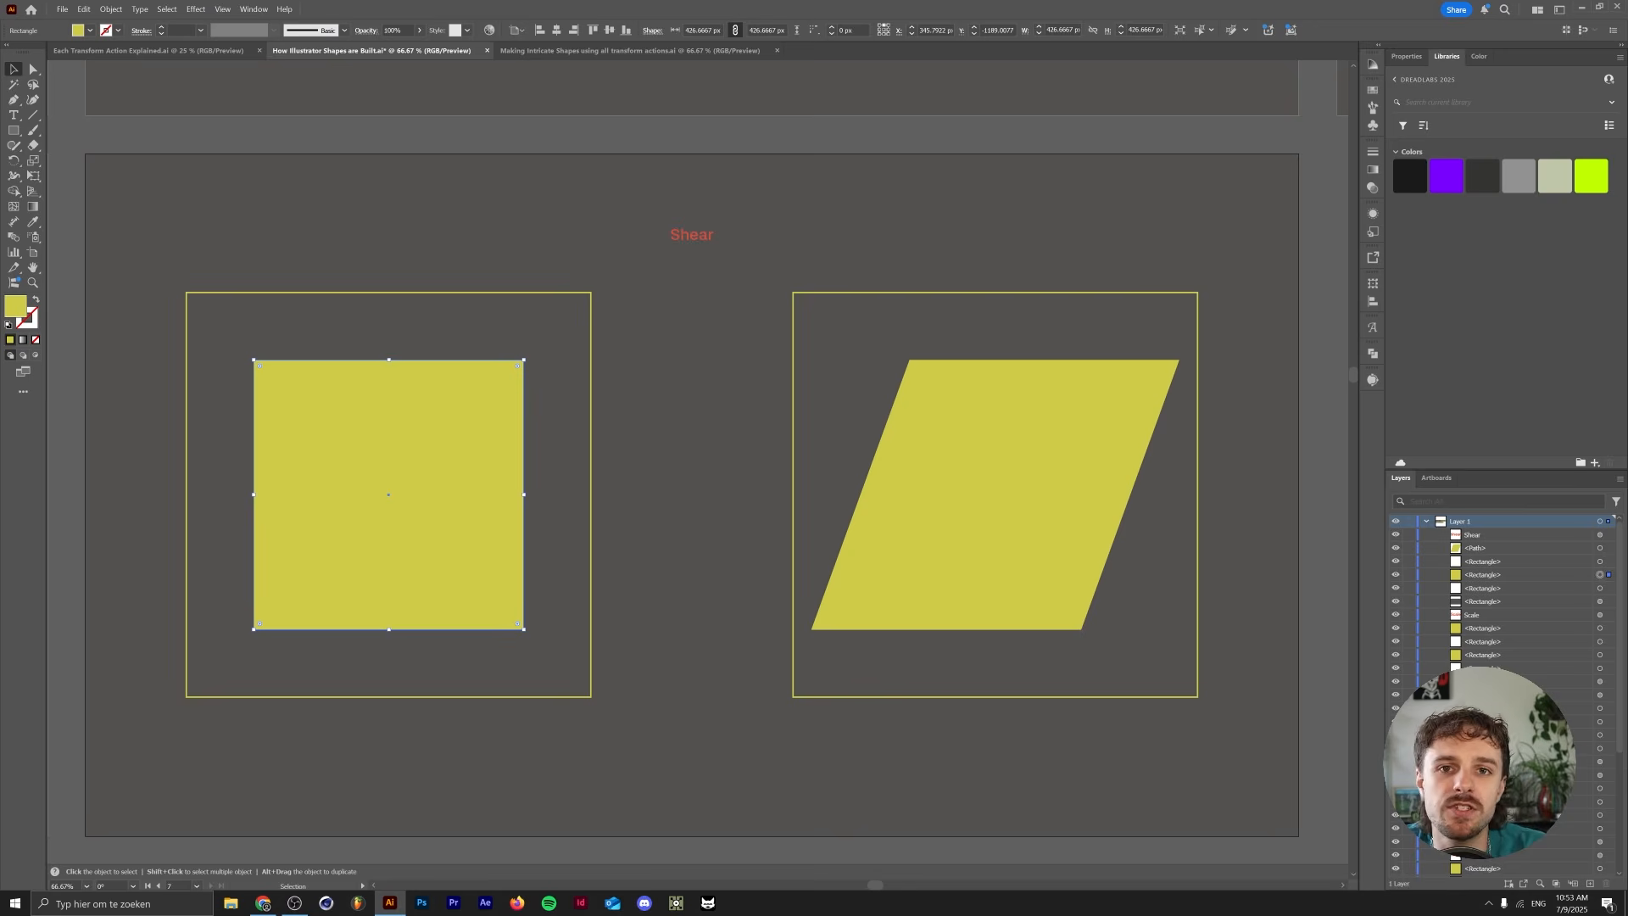
- Try scaling and rotating the offset yellow square on the Move artboard freehand, undoing each change
left_click_drag(860, 407, 644, 848)
left_click_drag(549, 425, 850, 574)
left_click(1058, 507)
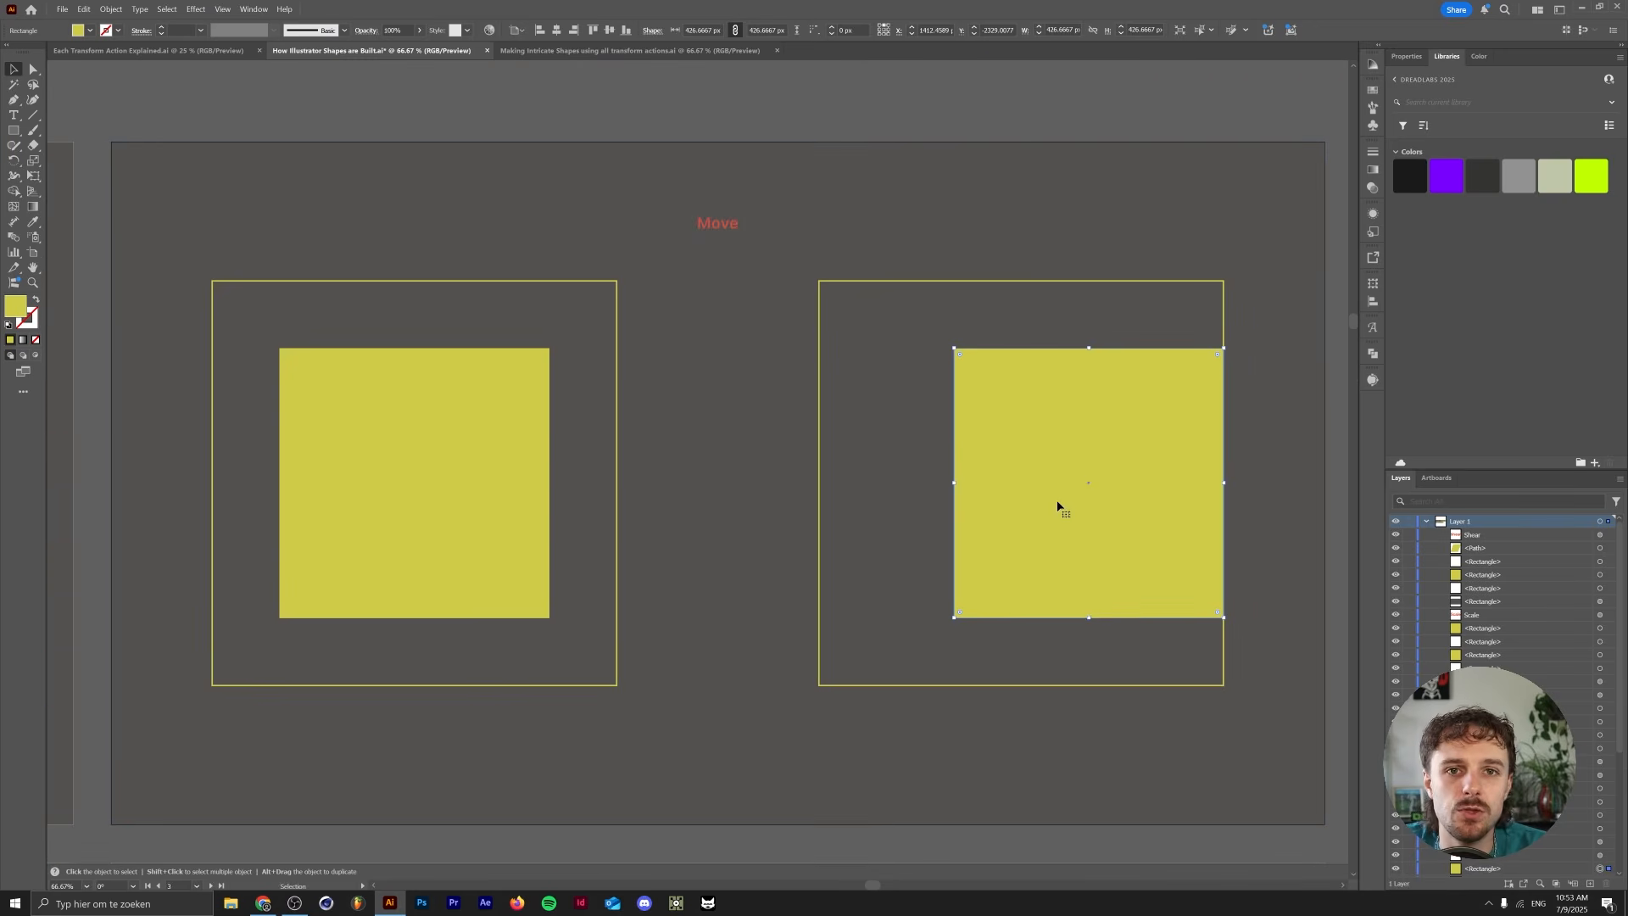
mouse_move(1122, 496)
left_mouse_down()
mouse_move(1092, 393)
mouse_move(1211, 466)
mouse_move(1126, 493)
left_mouse_up()
key("s")
left_click_drag(951, 466, 1014, 582)
key("ctrl+z")
key("r")
key("ctrl+z")
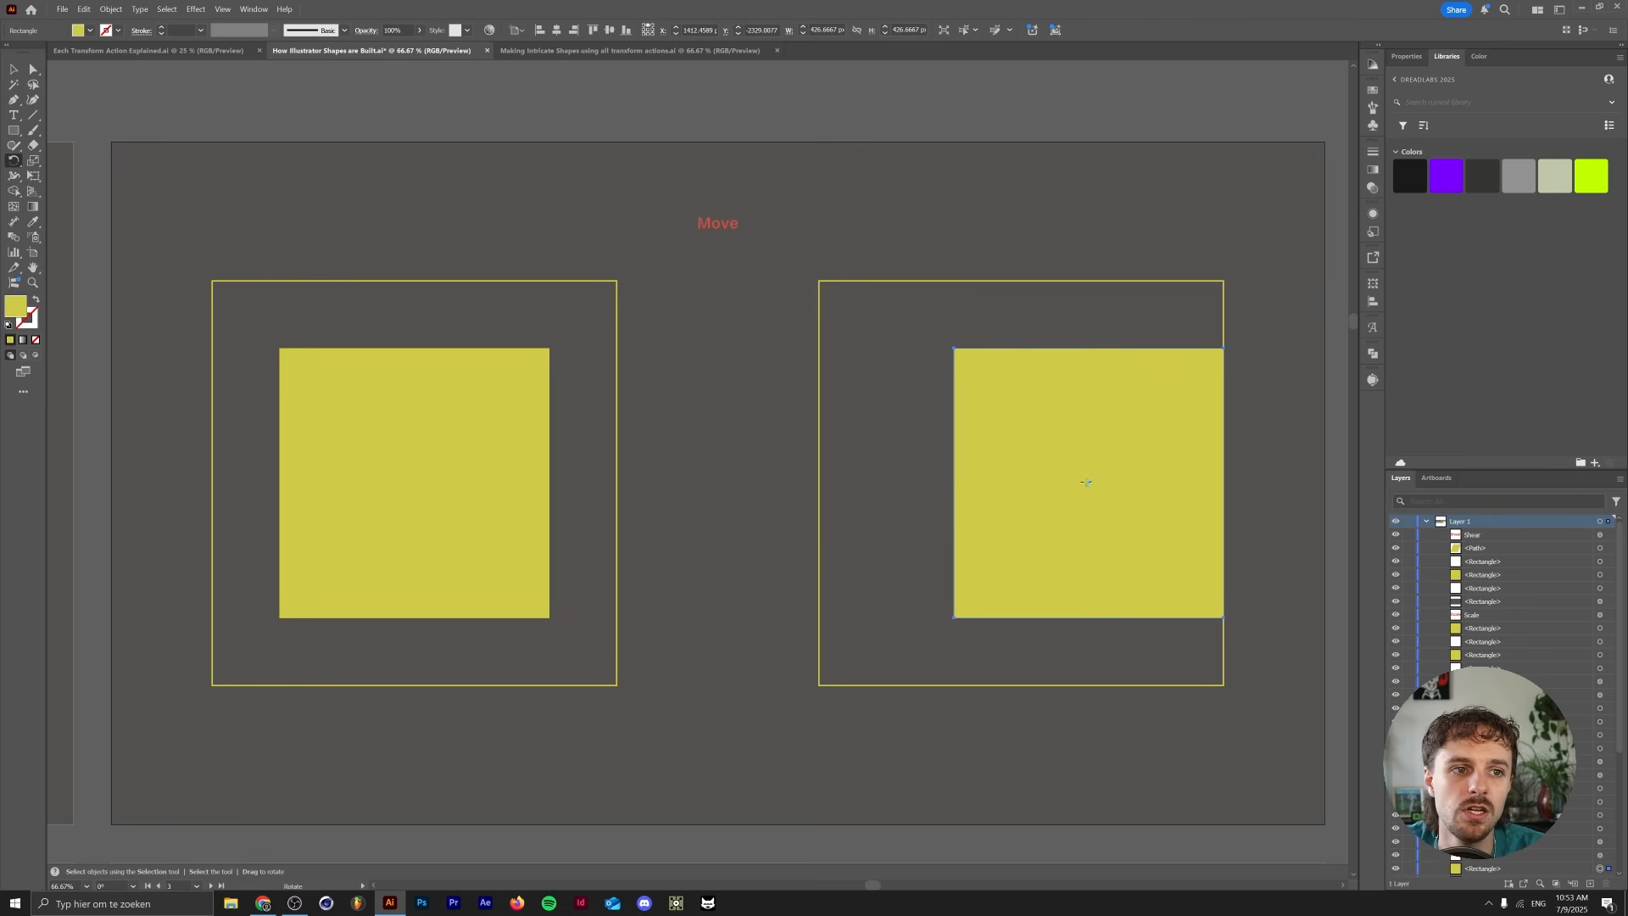
- Review the Transform commands available for the selected yellow square
right_click(1102, 474)
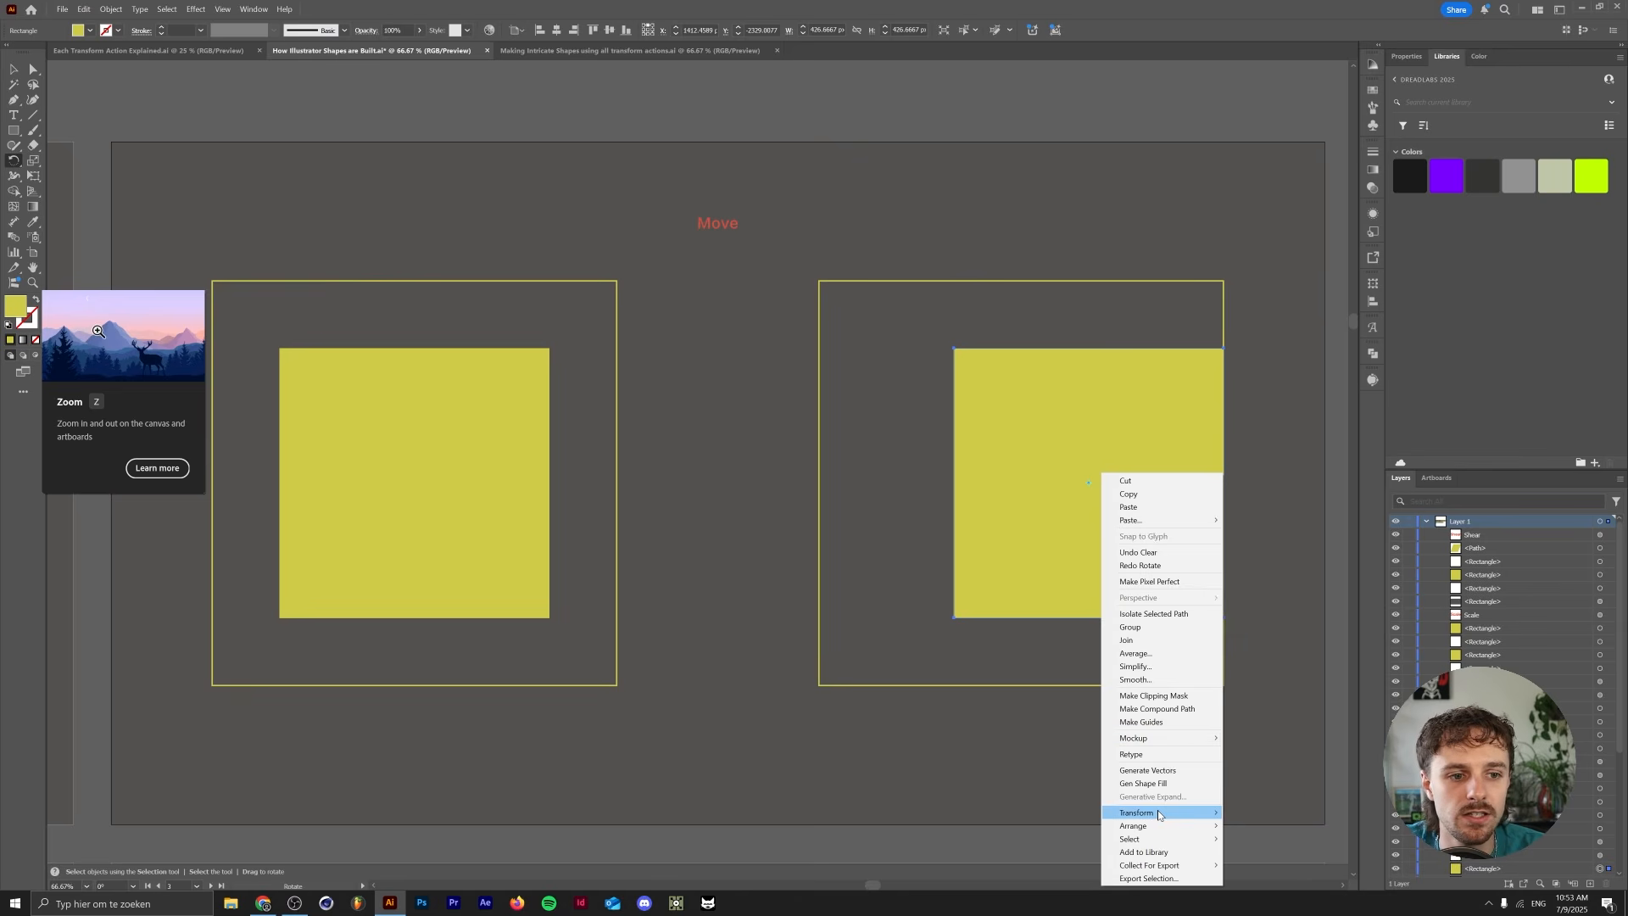
mouse_move(1159, 815)
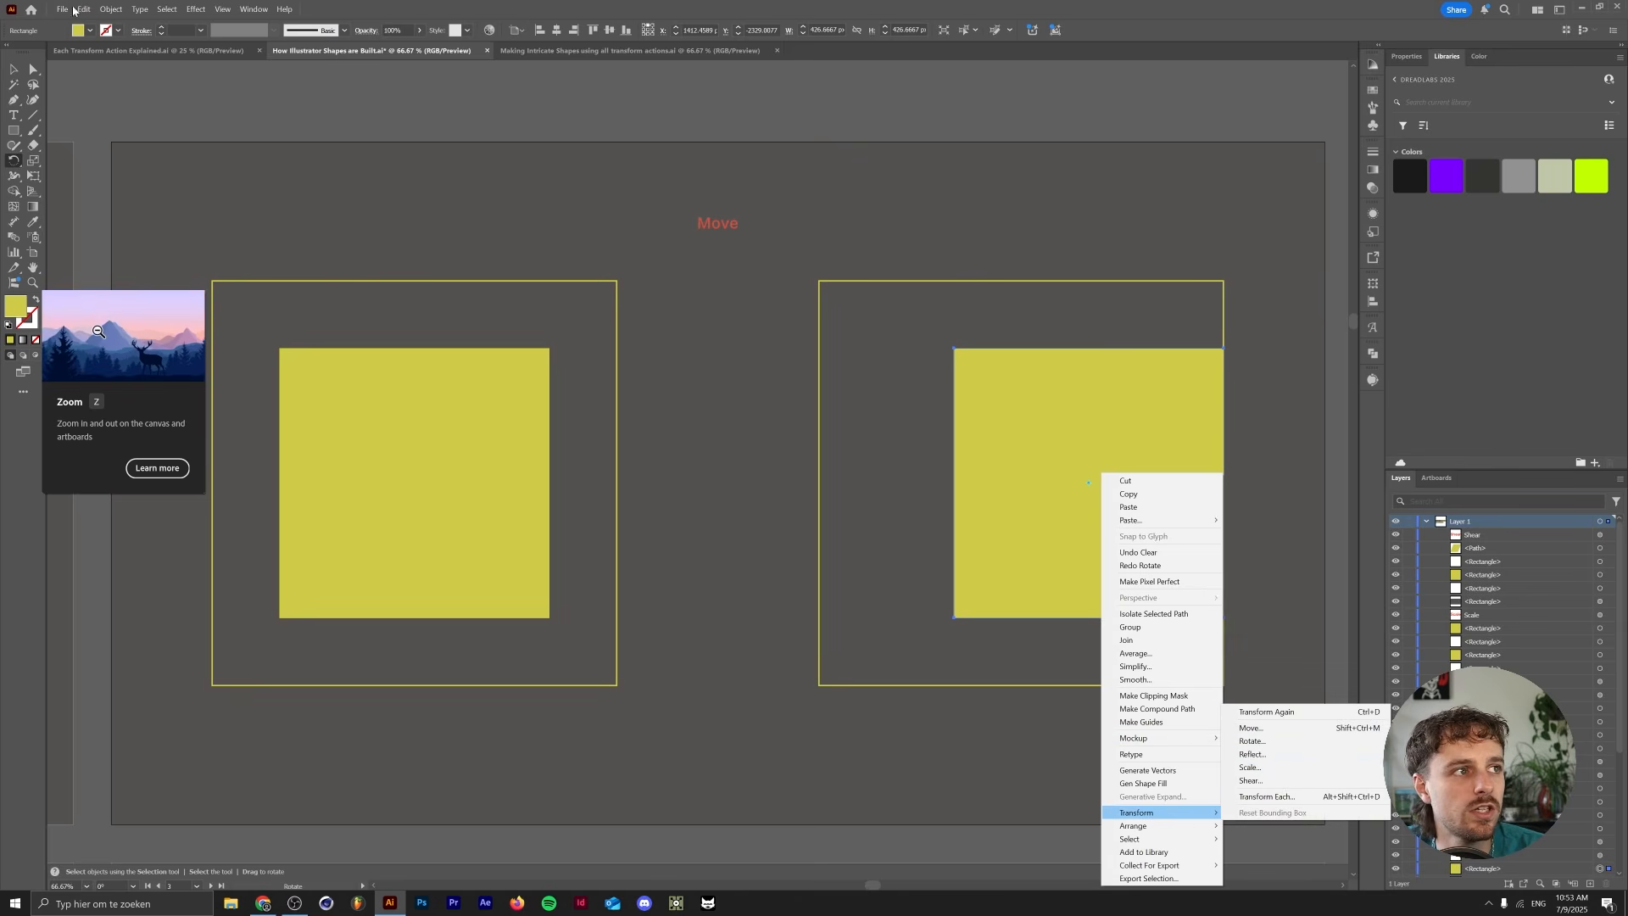
left_click(111, 10)
mouse_move(126, 25)
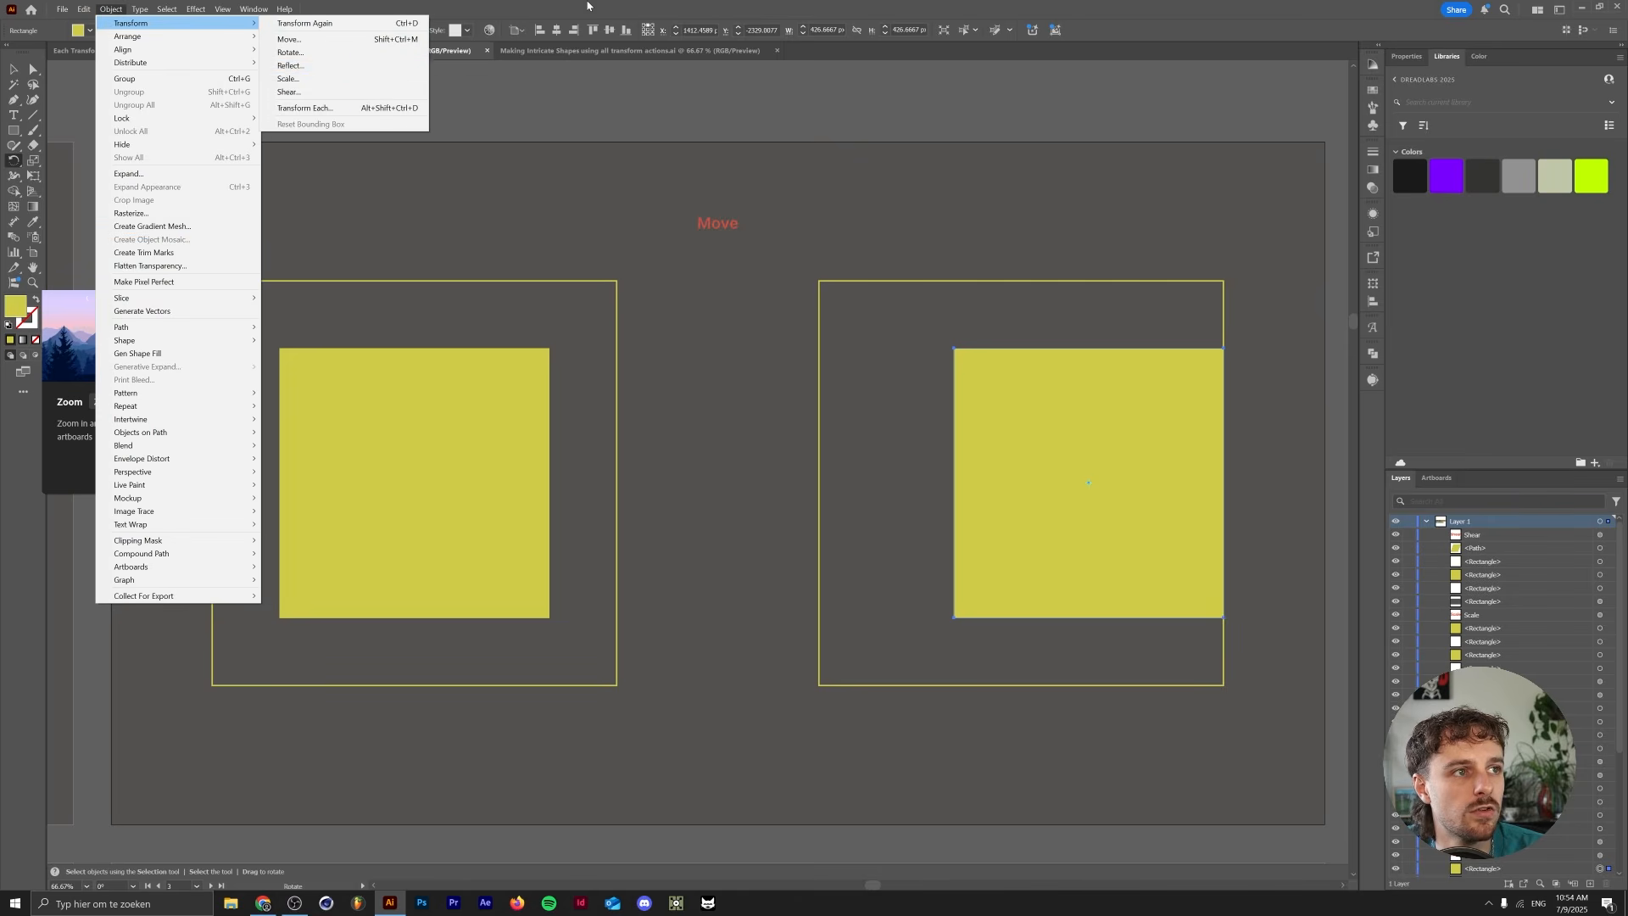
key("Escape")
key("v")
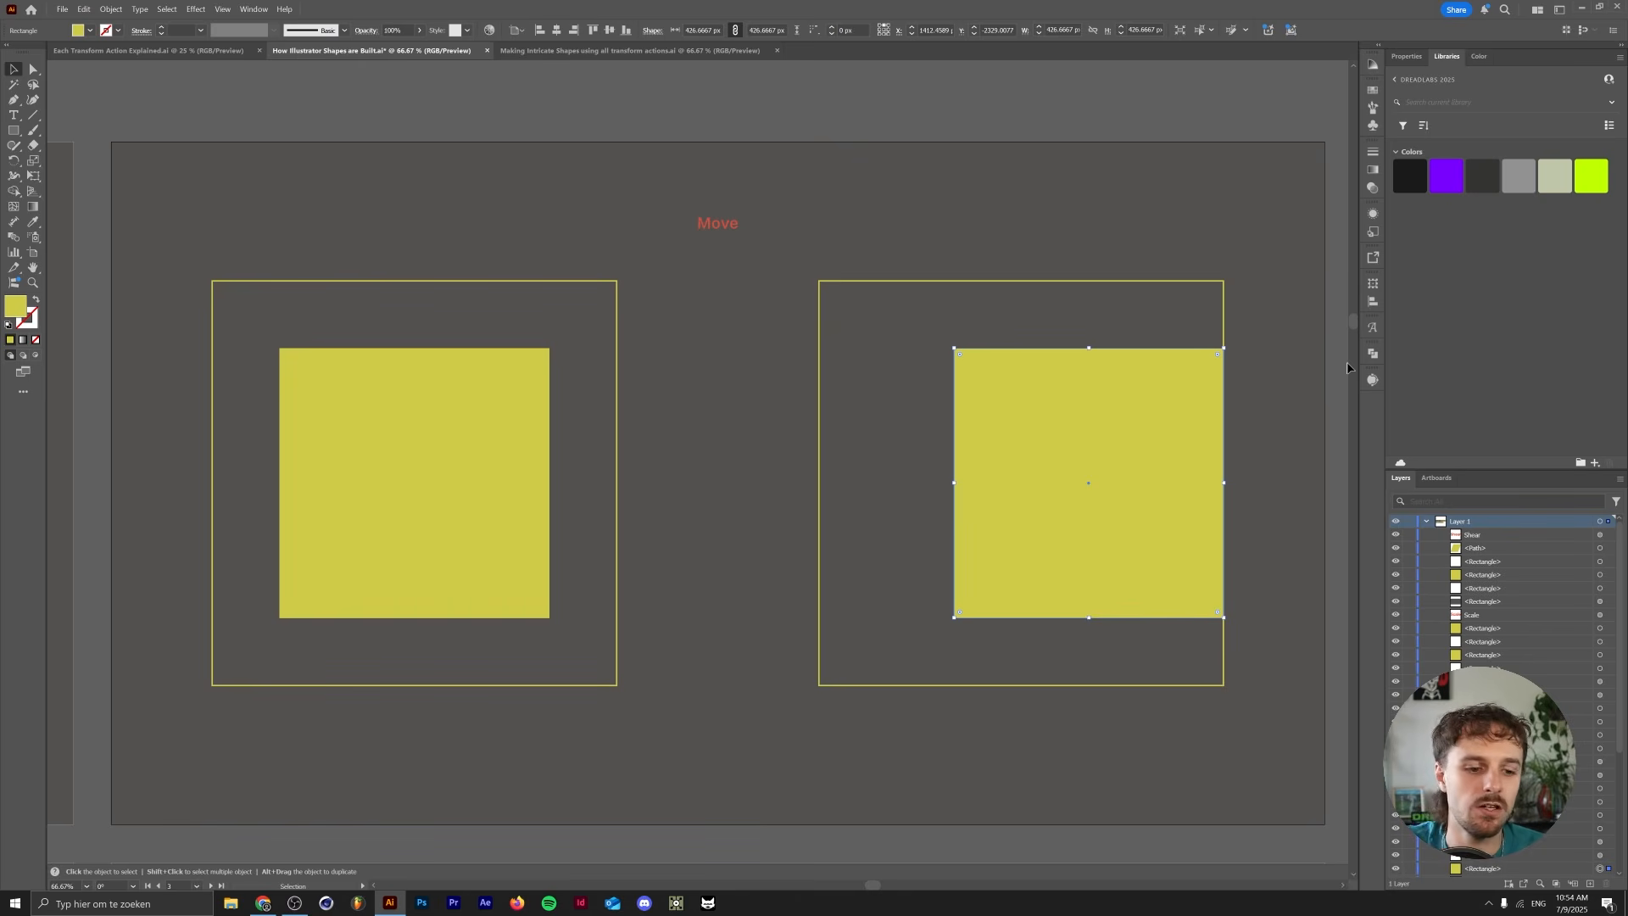
left_click(110, 9)
left_click(110, 9)
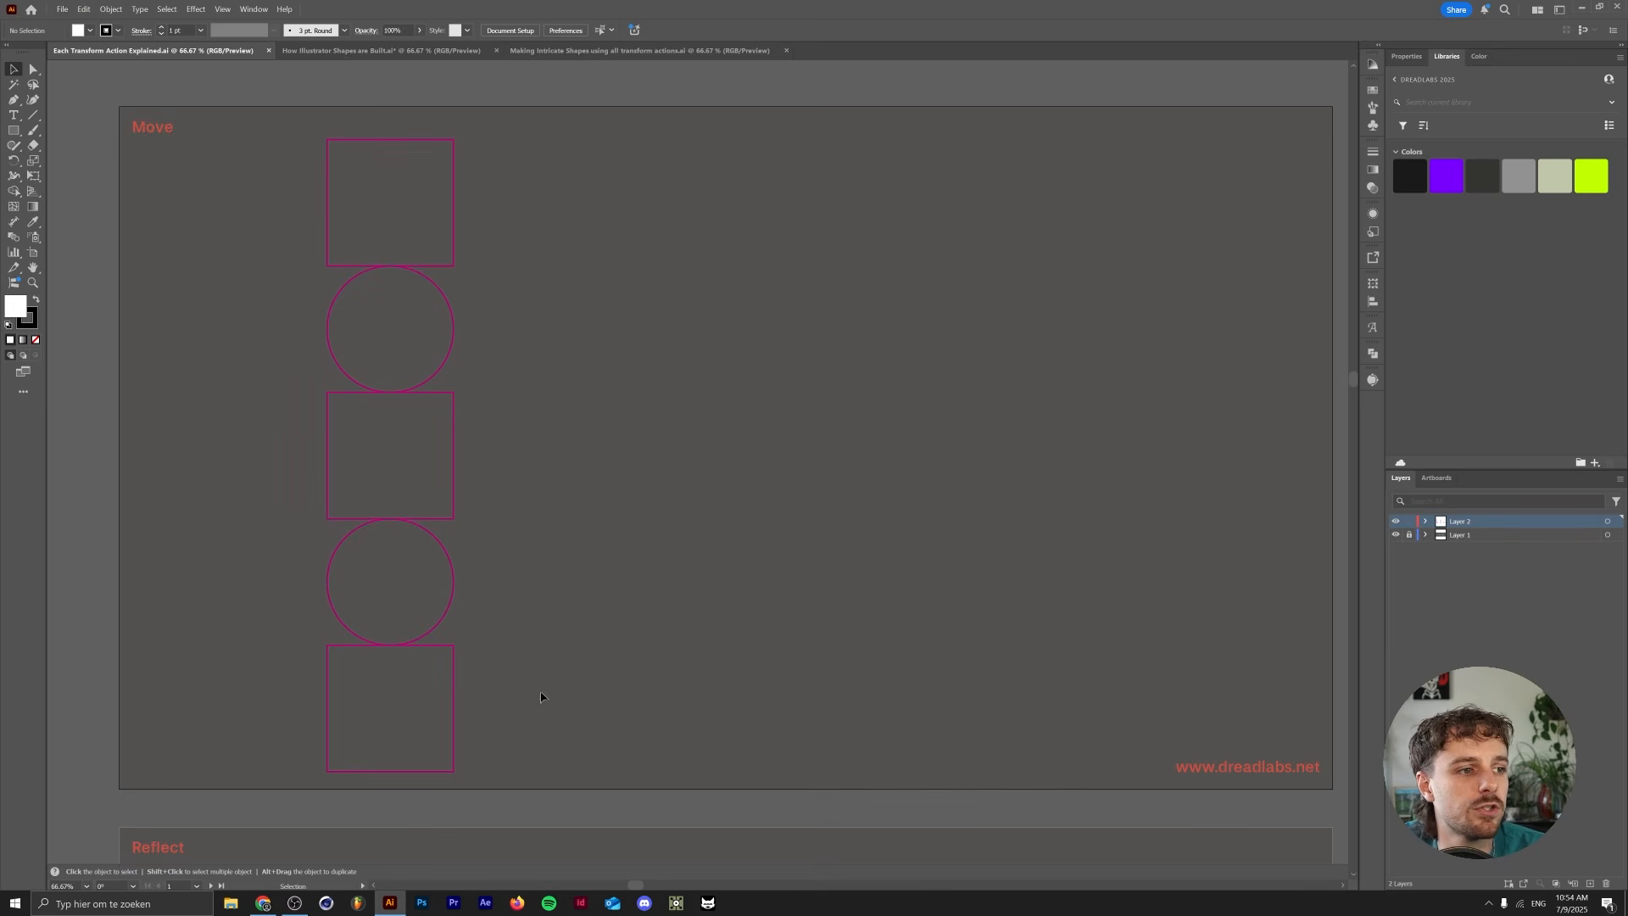
- Set the stroke weight of all squares and circles on the Move artboard to 7 pt
key("ctrl+a")
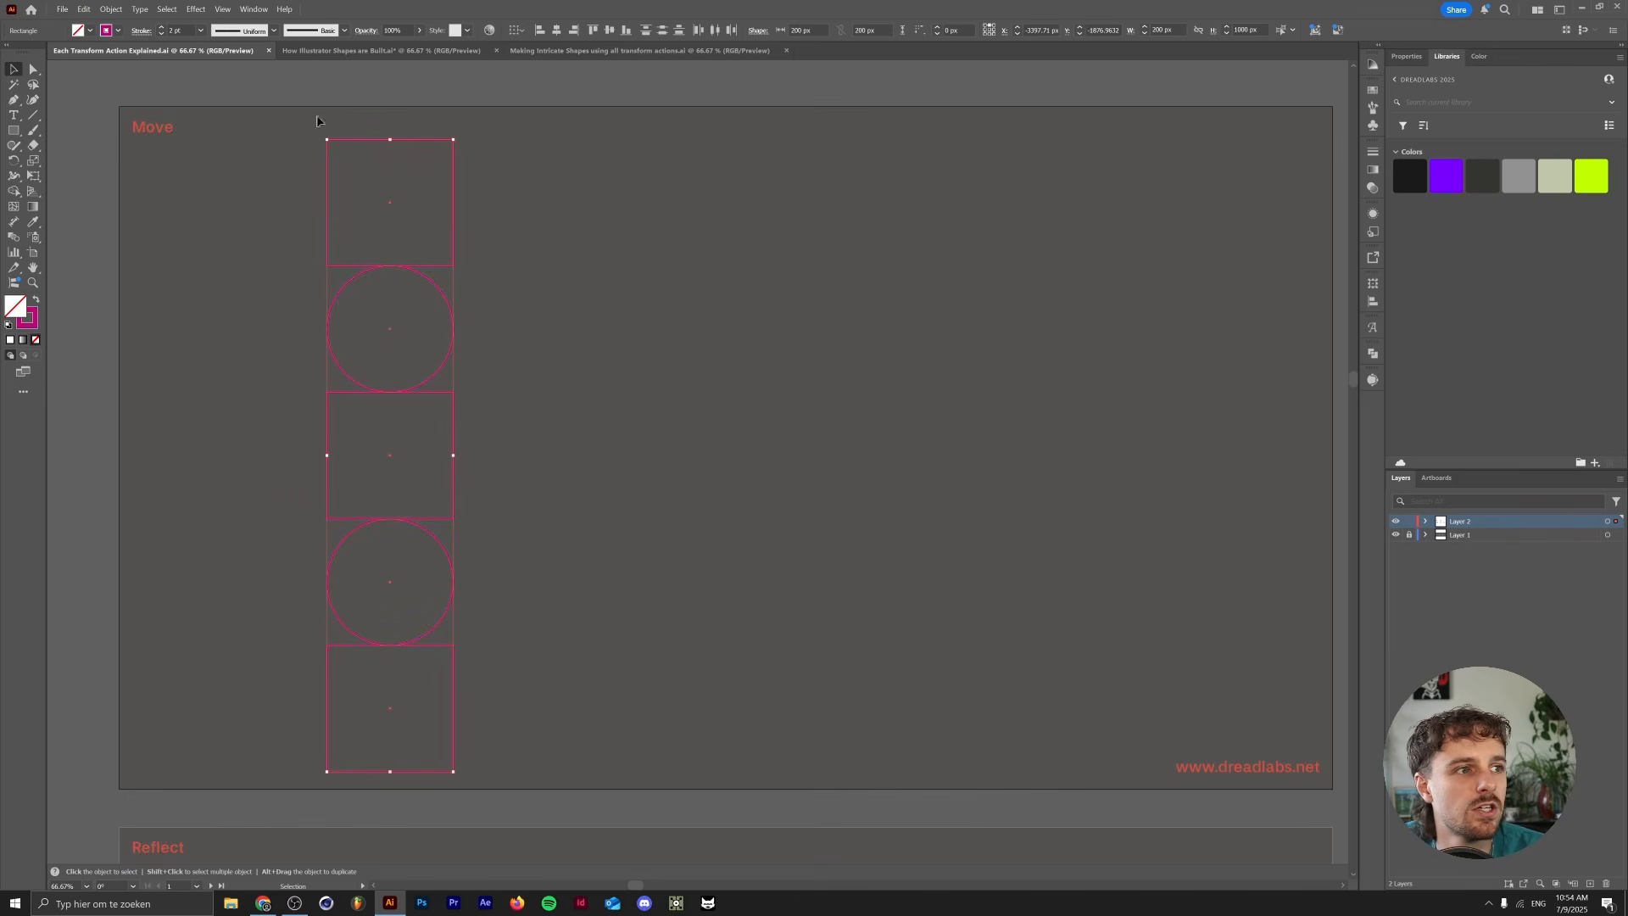
left_click(162, 30)
left_click(161, 30)
left_click(161, 30)
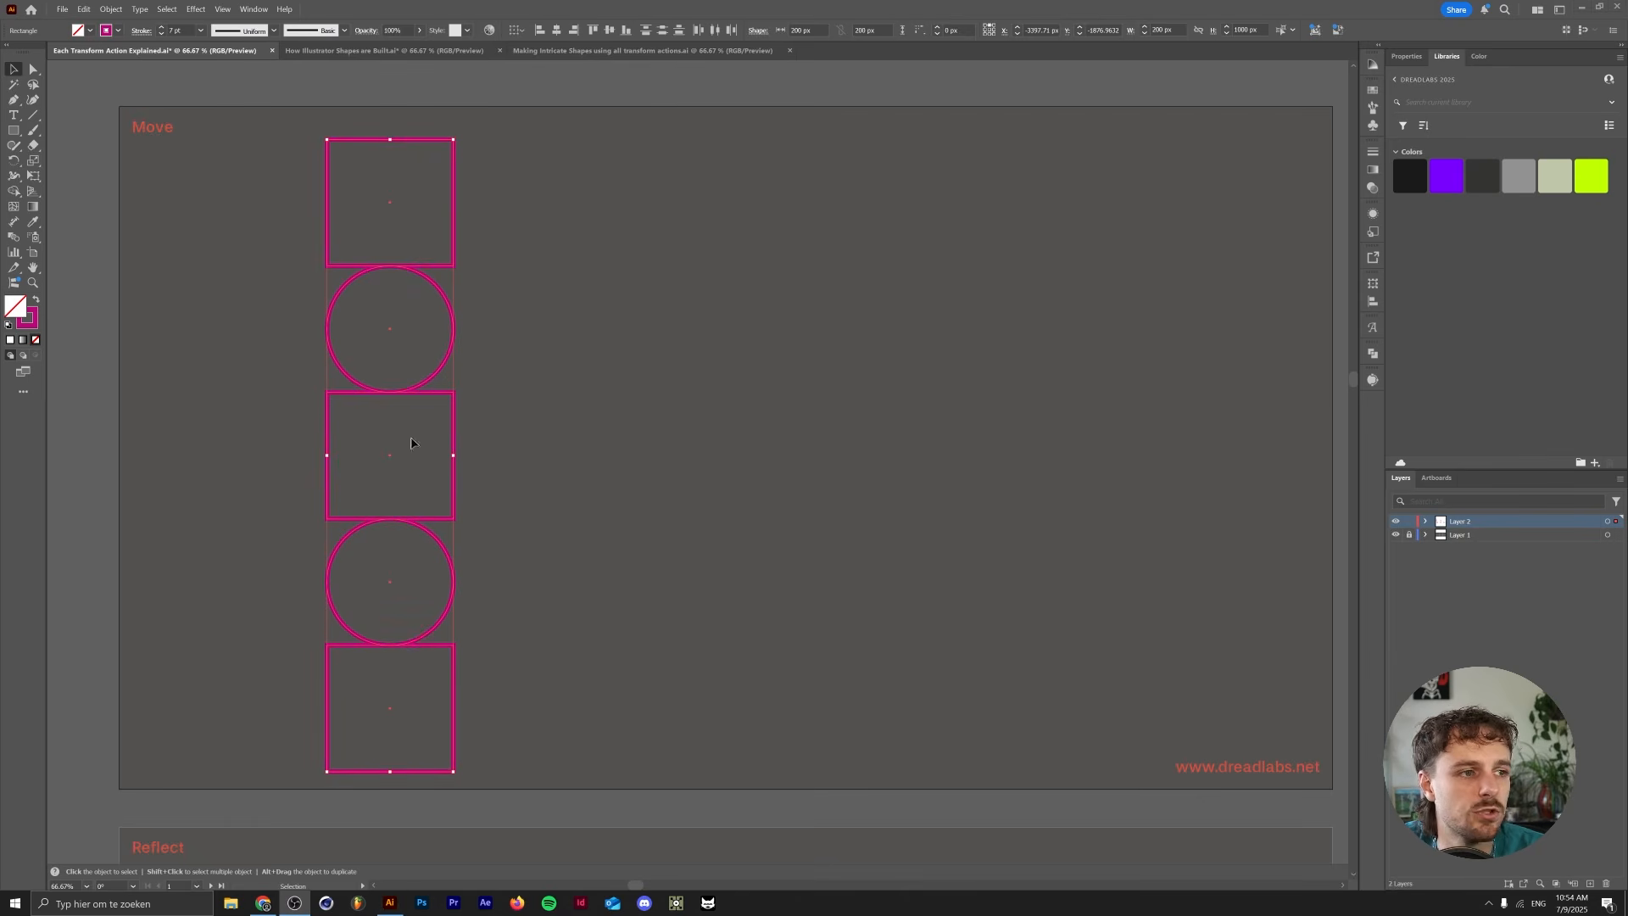
- Try moving the column of squares and circles 200 px horizontally and 0 px vertically, and undo the move
left_click(111, 10)
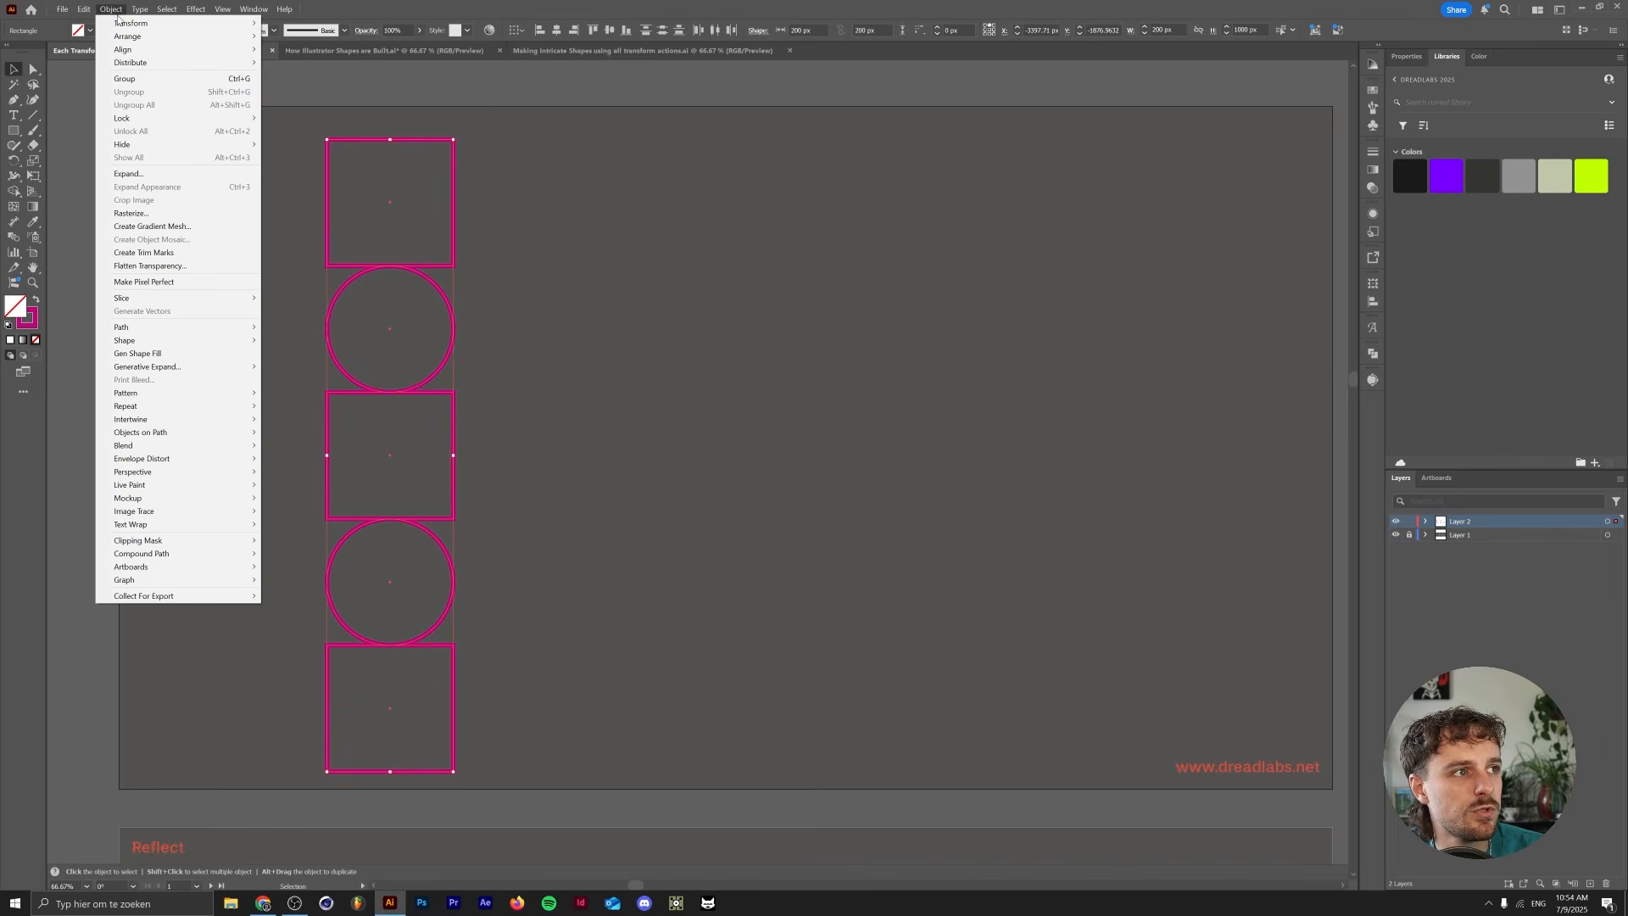
left_click(290, 39)
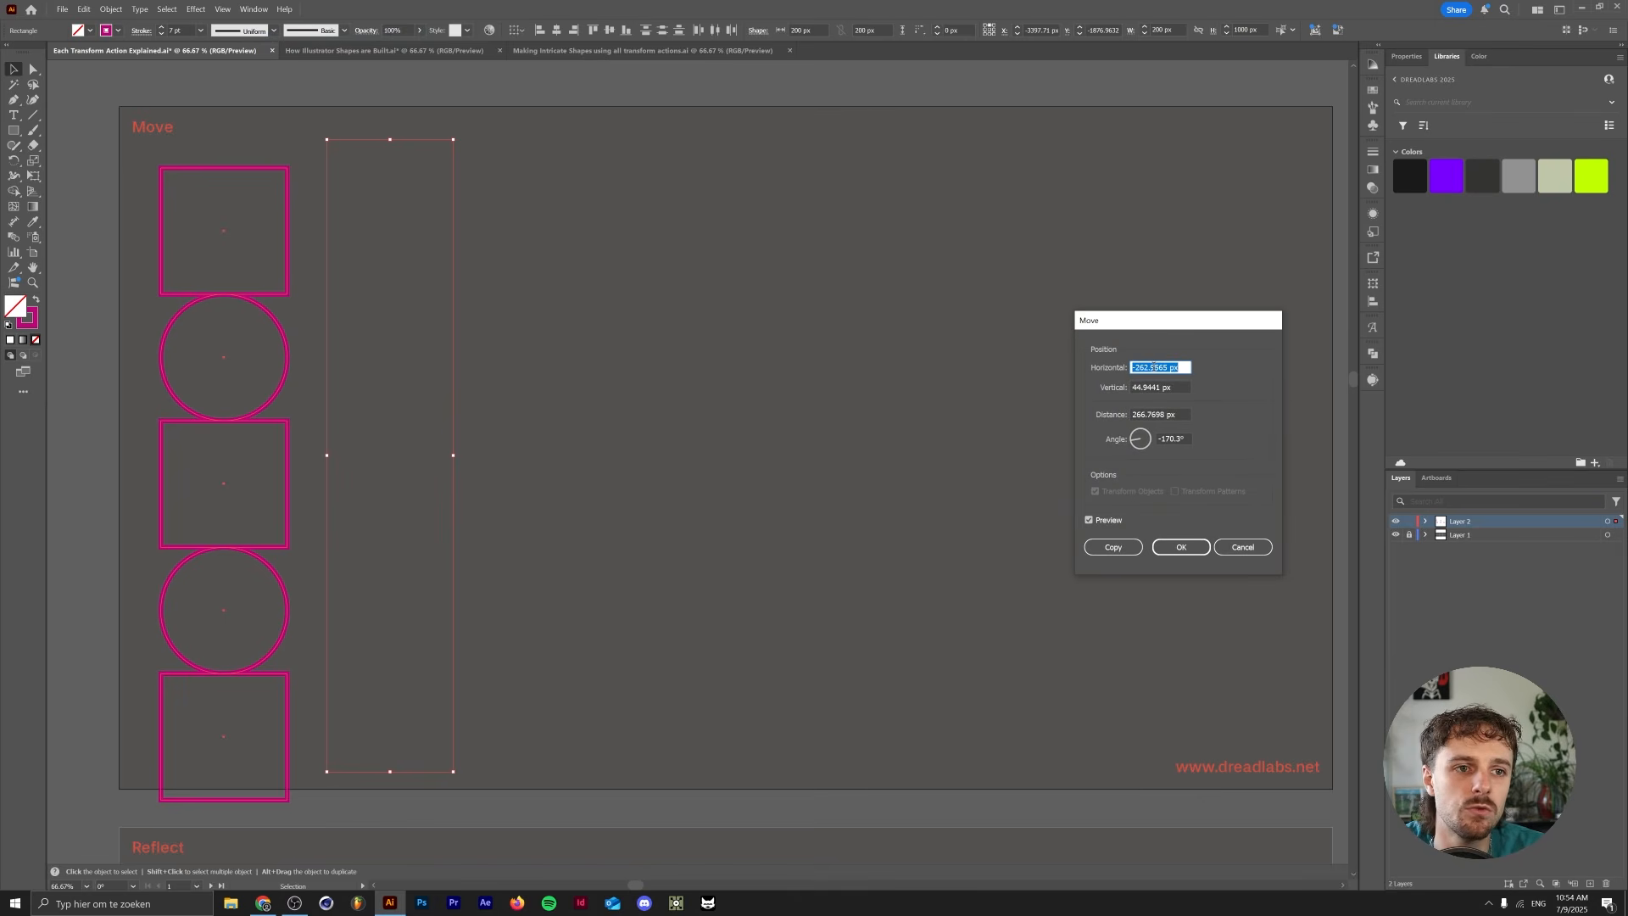
type("100")
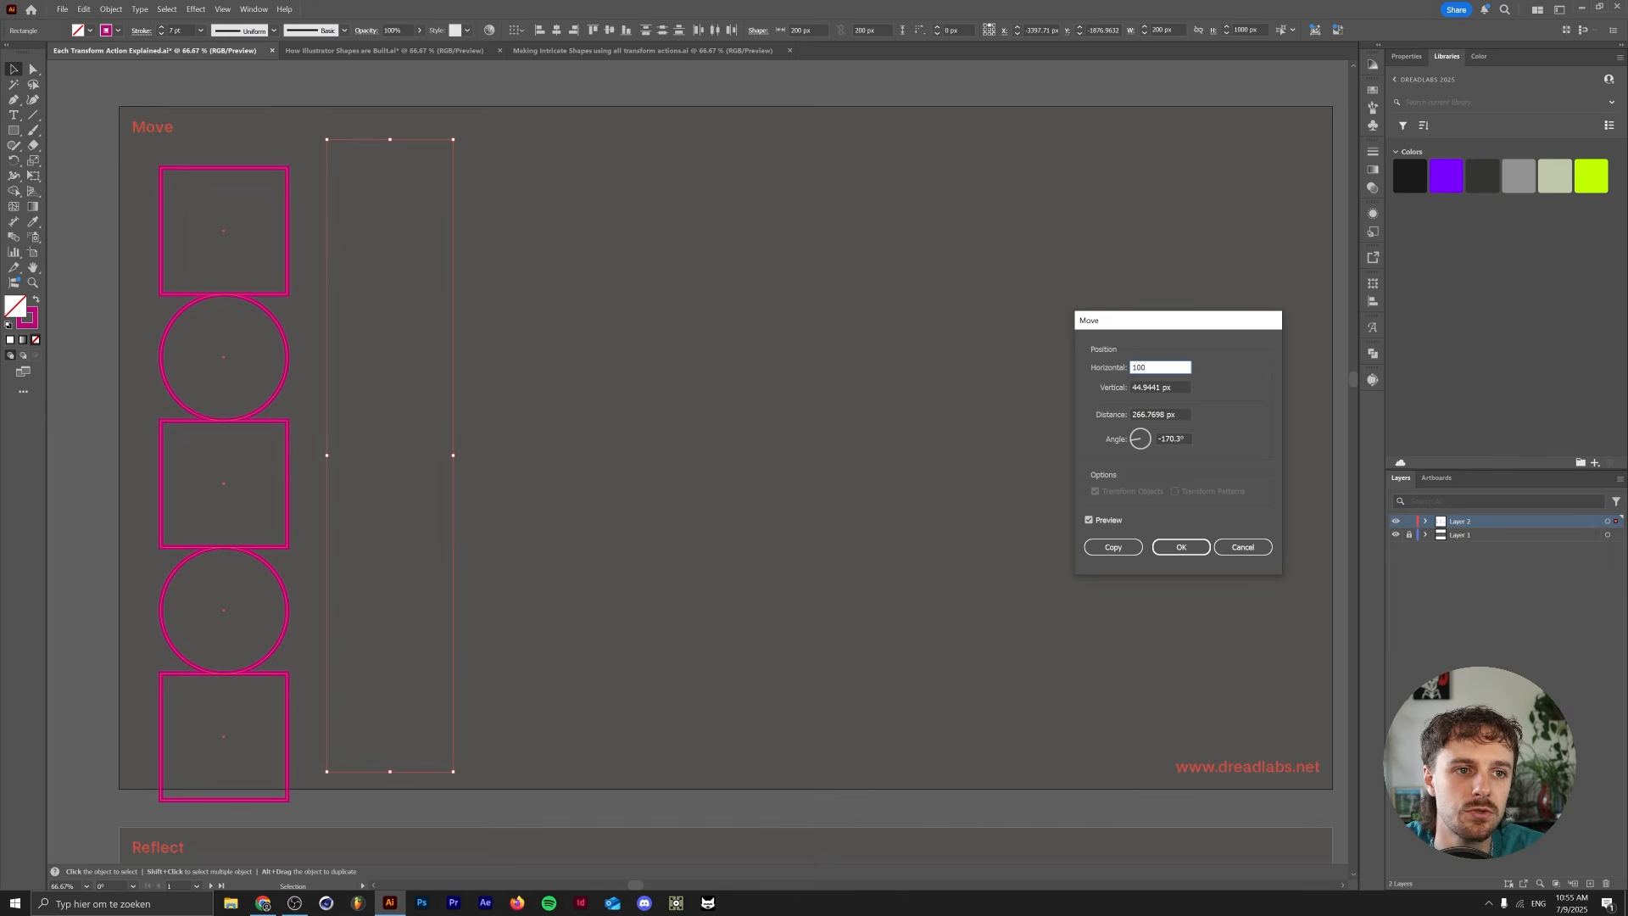
key("Tab")
type("0")
key("Tab")
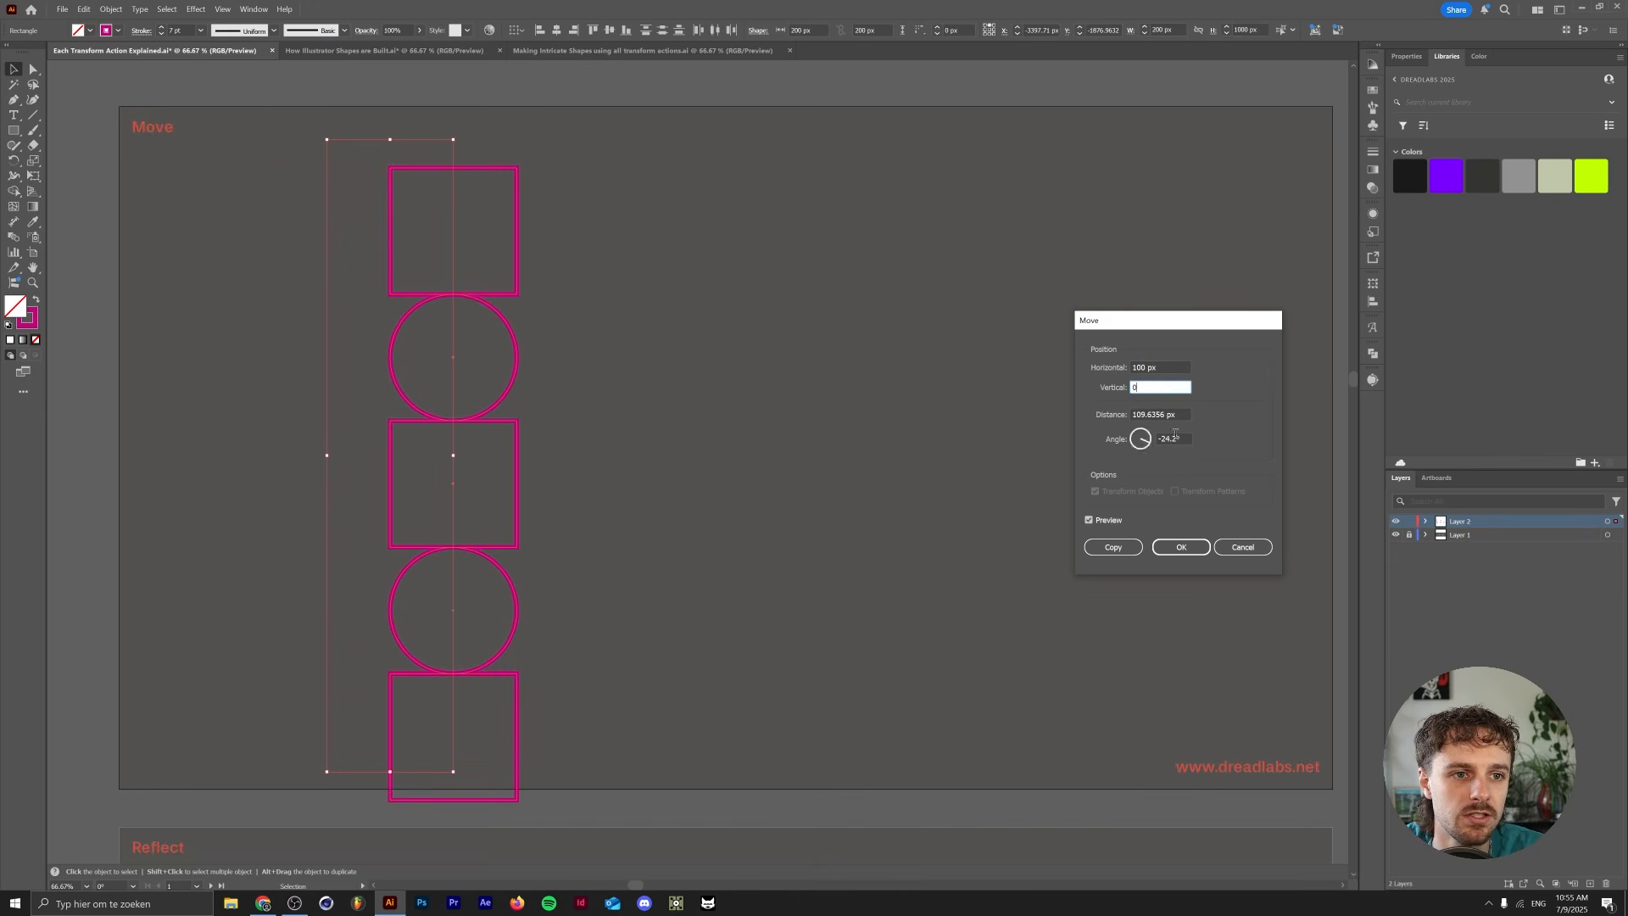
left_click(1181, 366)
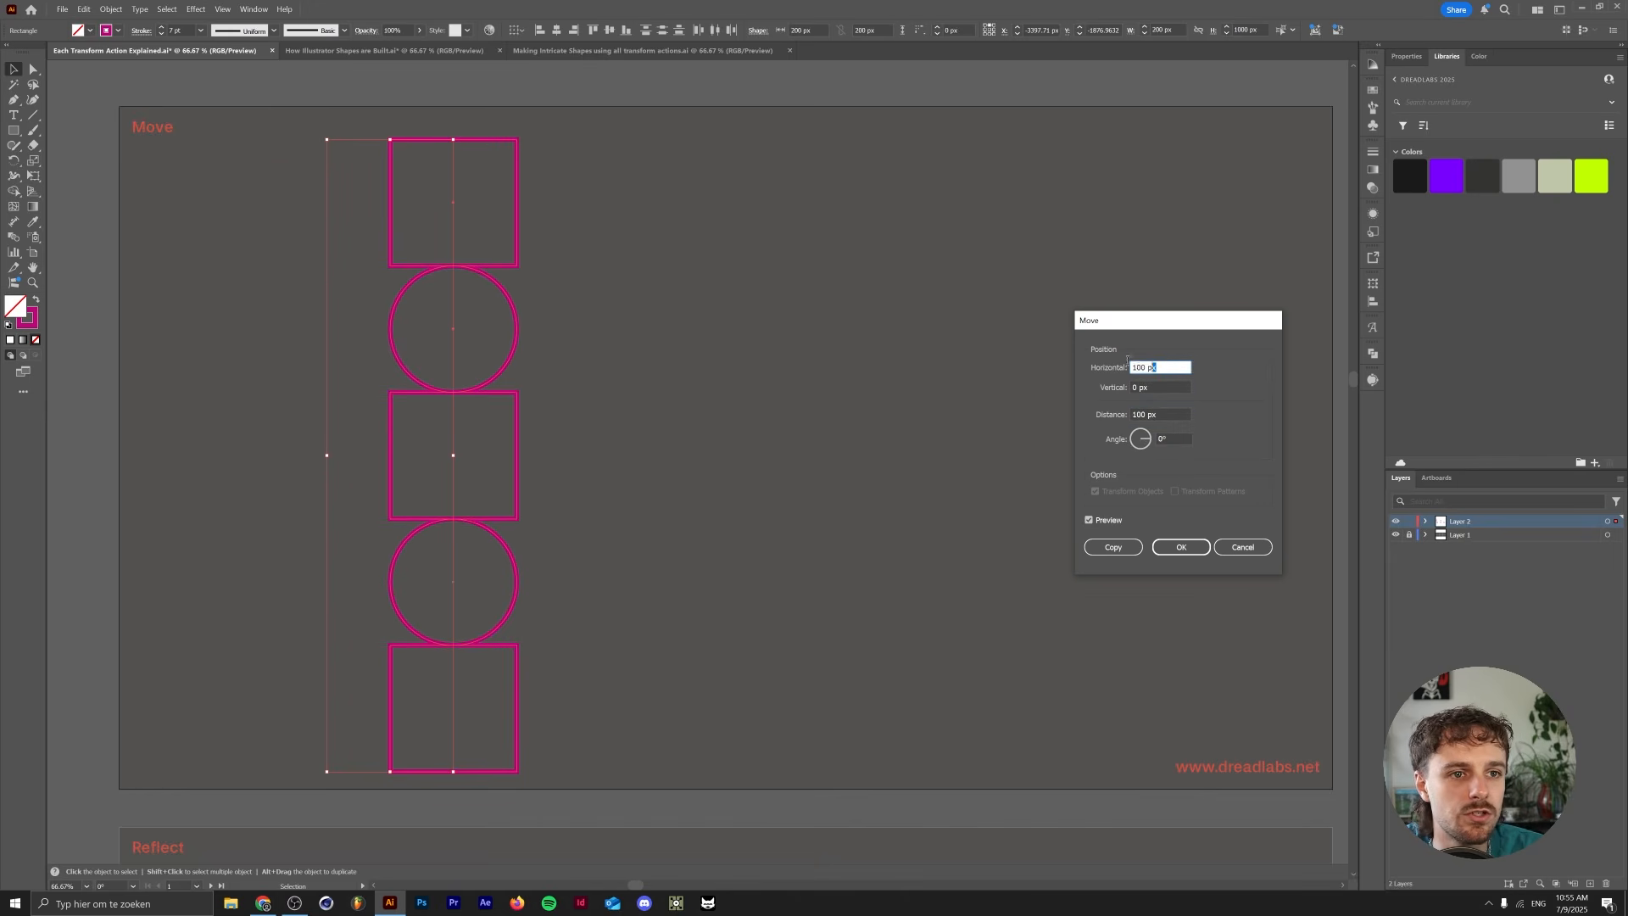
type("200")
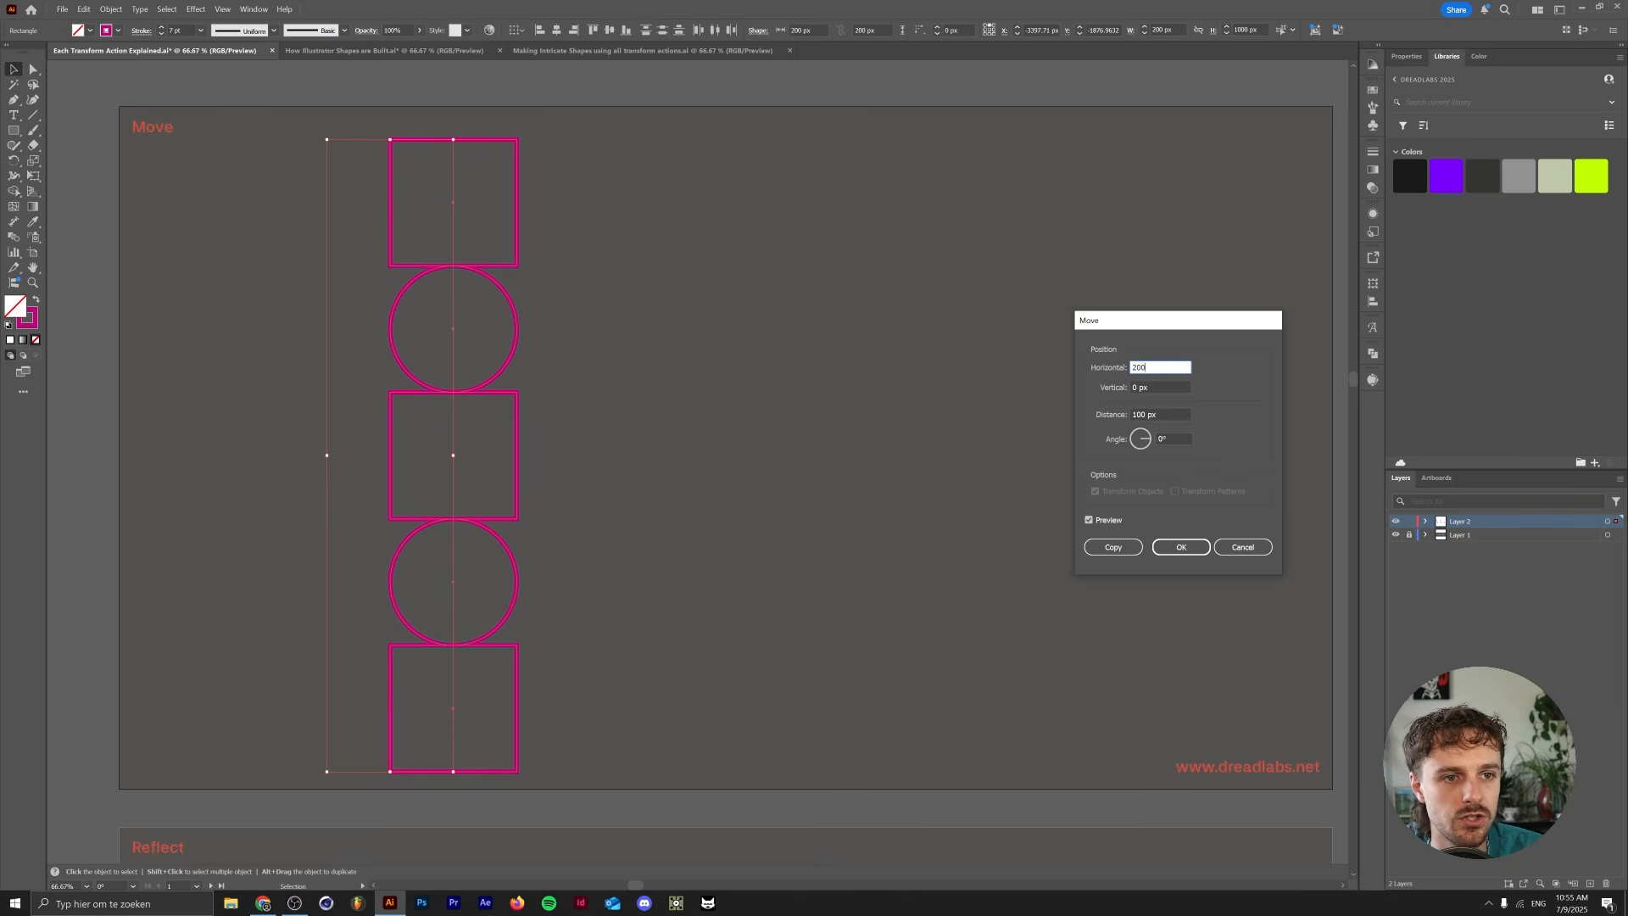
key("Tab")
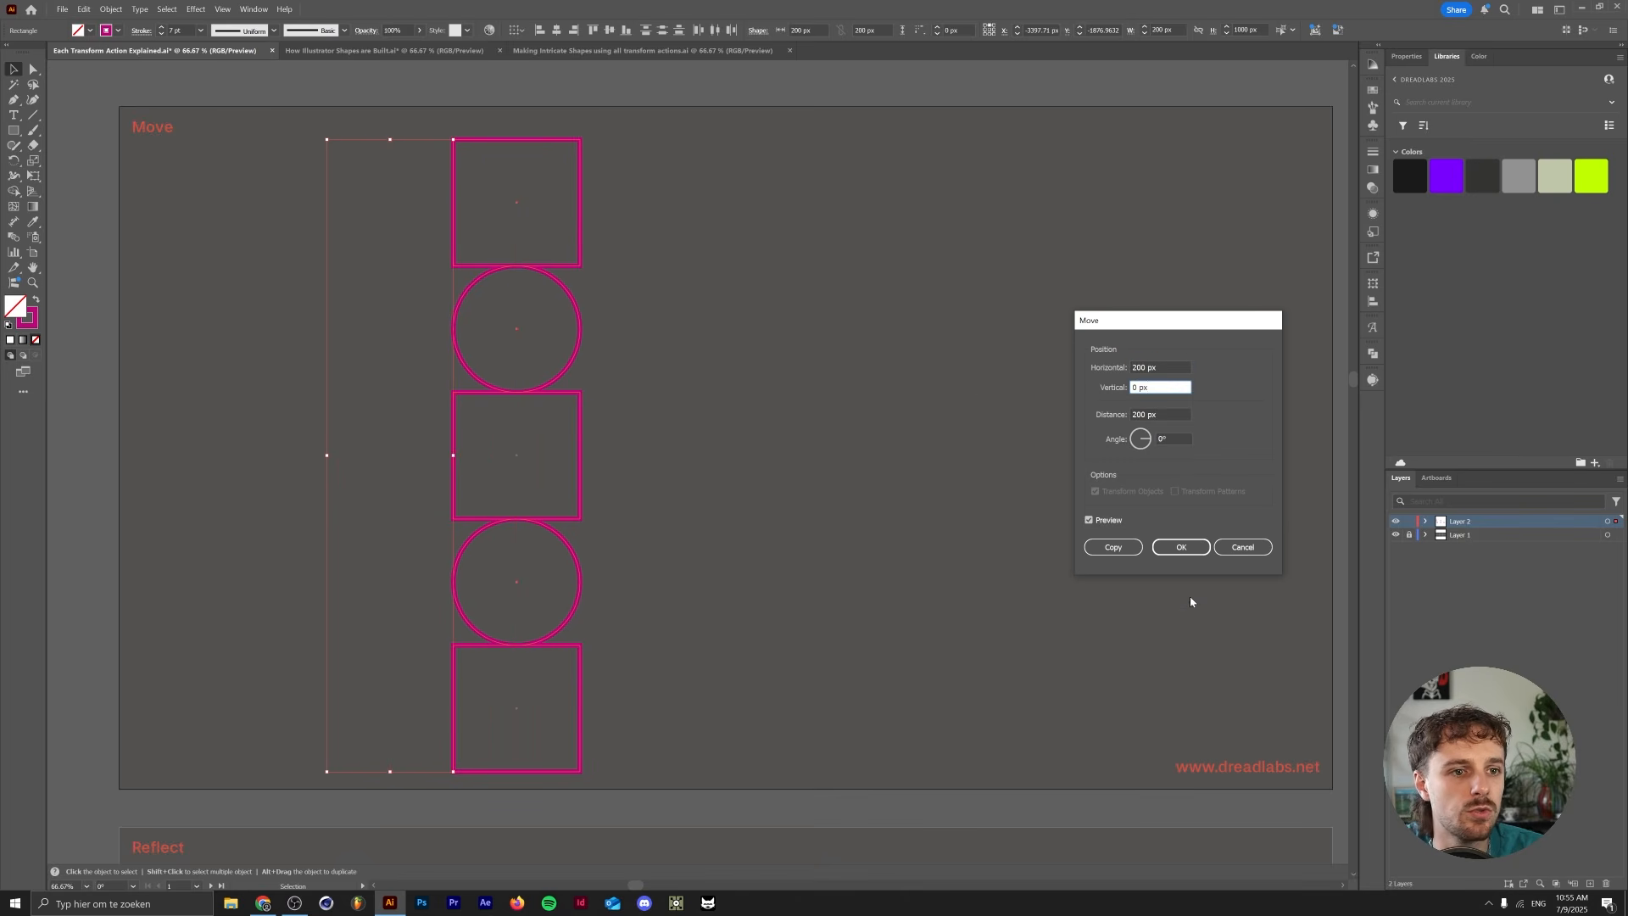
left_click(1181, 547)
key("ctrl+z")
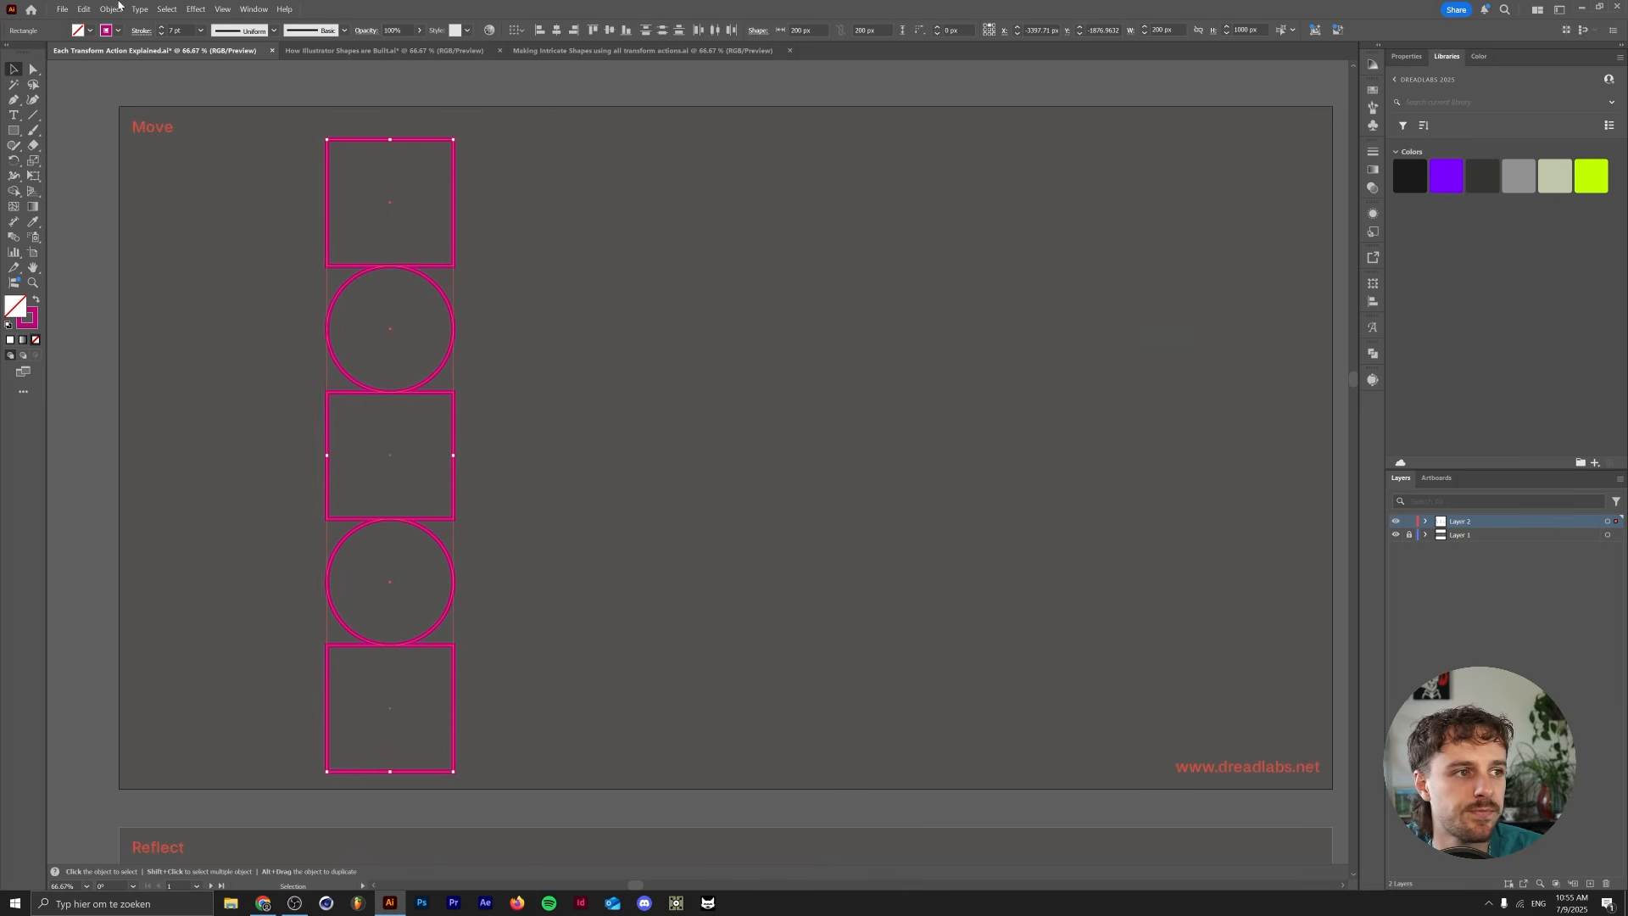
- Create a copy of the column moved 200 px horizontally and 200 px vertically
left_click(112, 9)
mouse_move(212, 23)
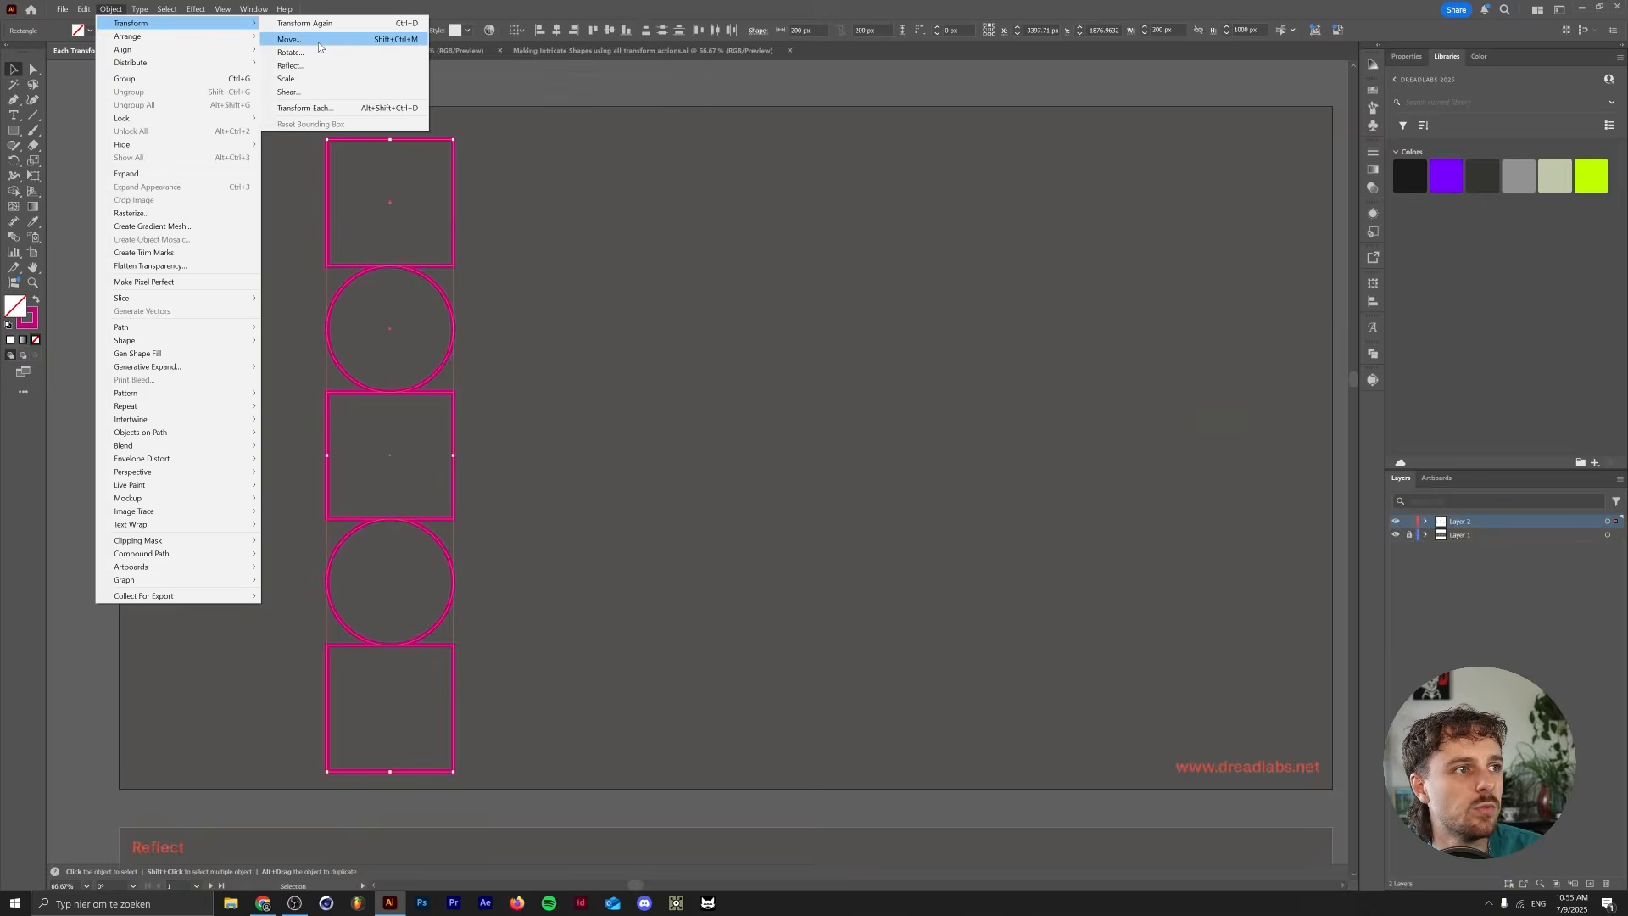
left_click(320, 40)
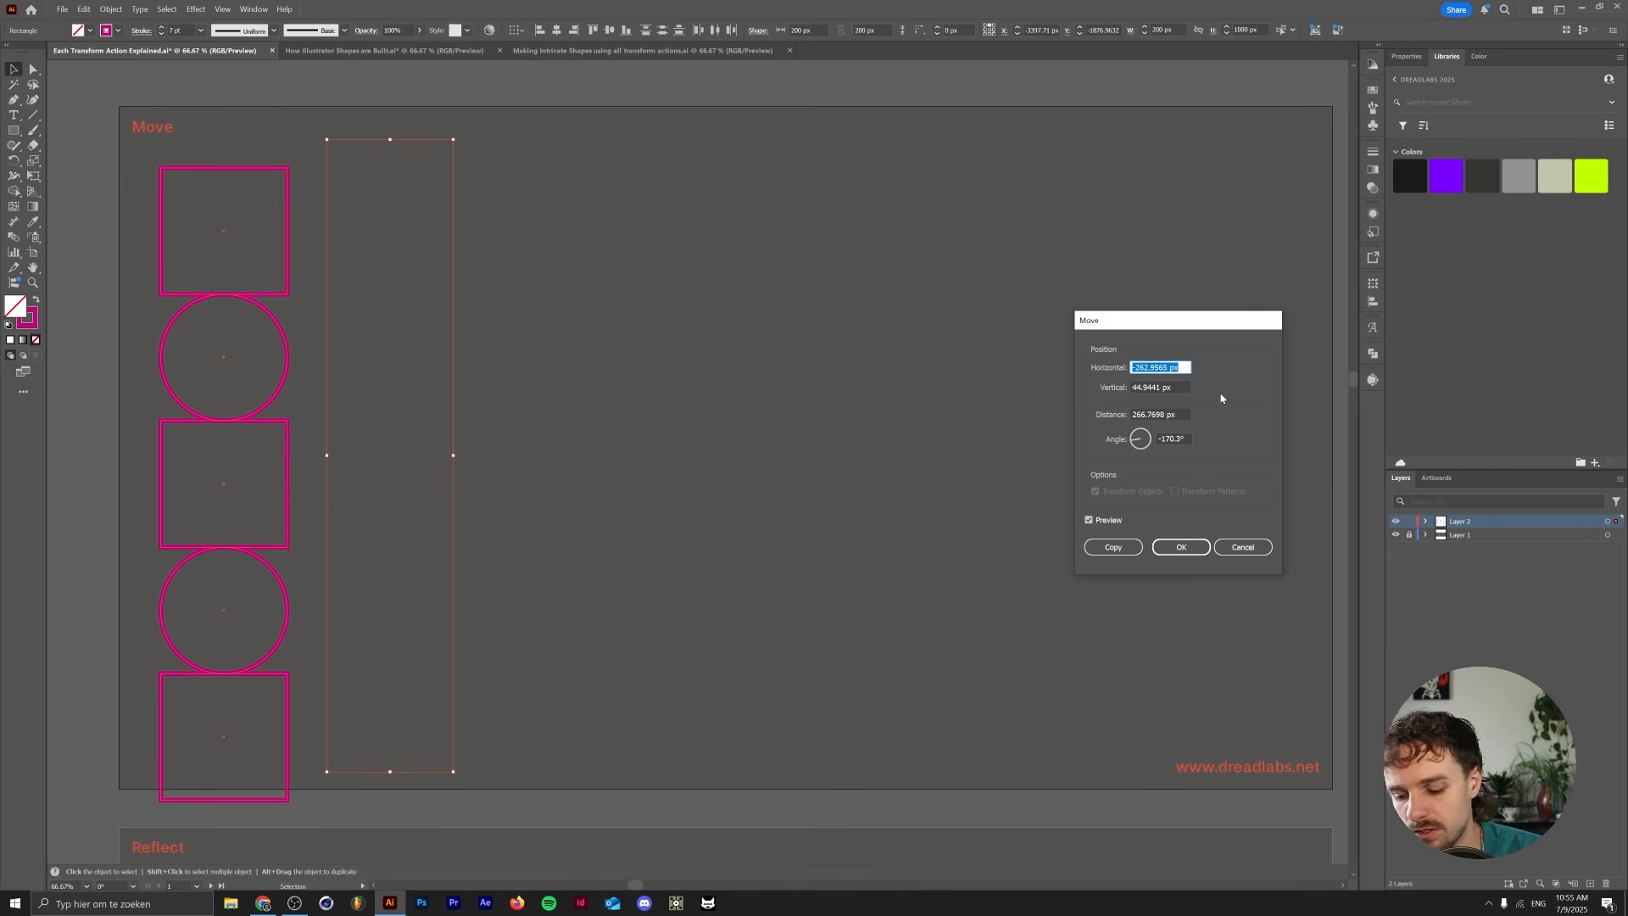
type("200")
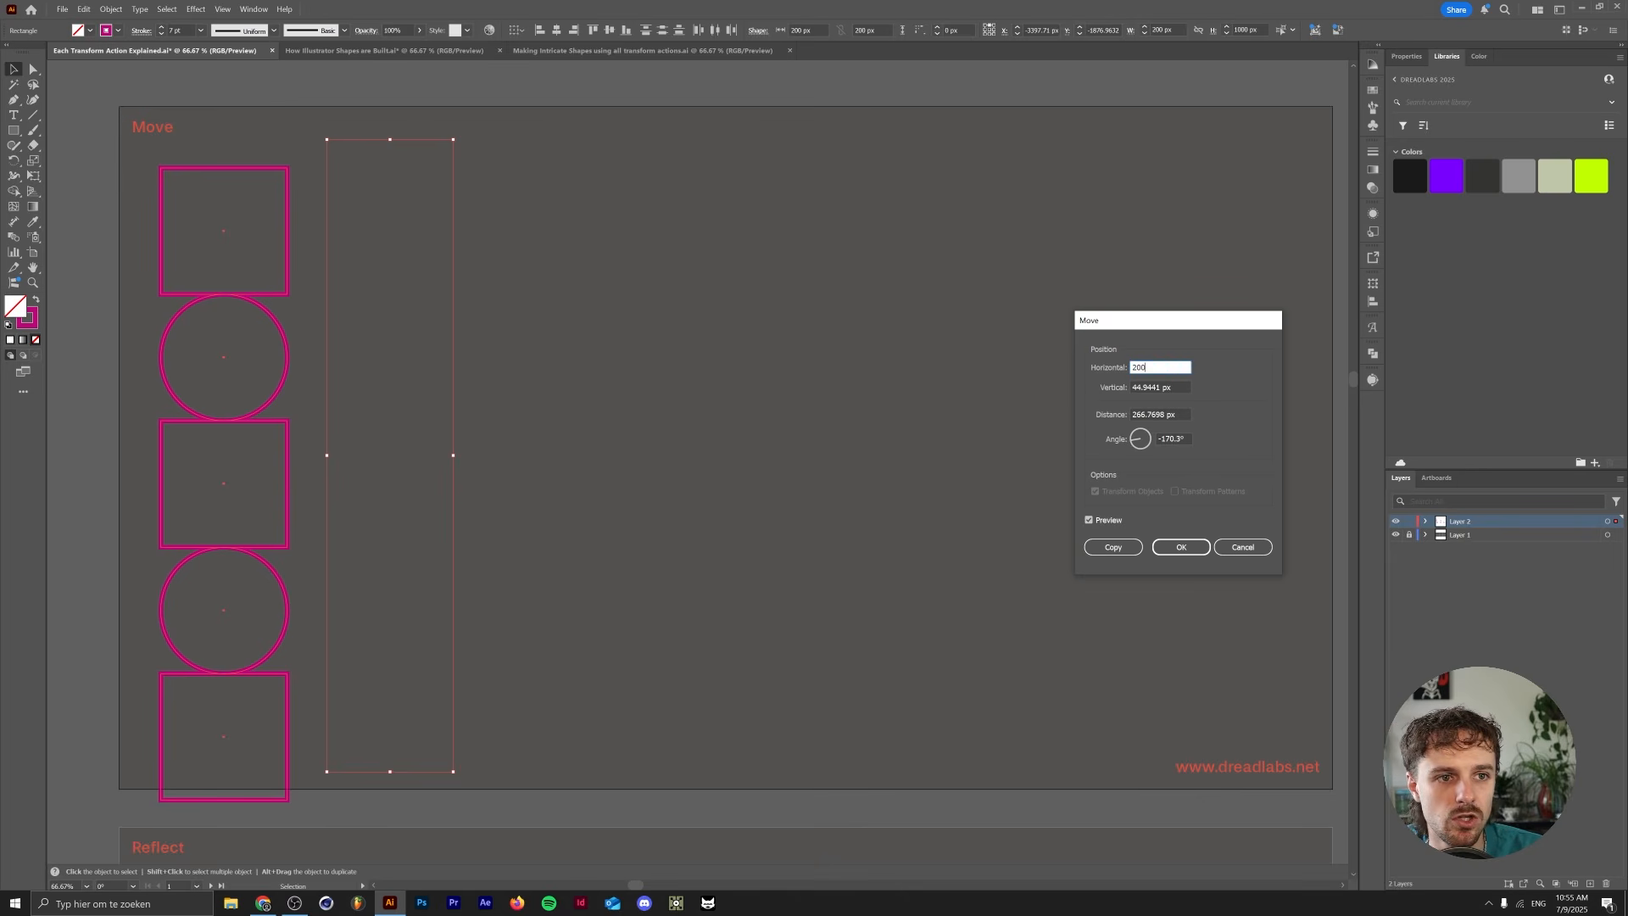
key("Tab")
type("20")
left_click(1179, 365)
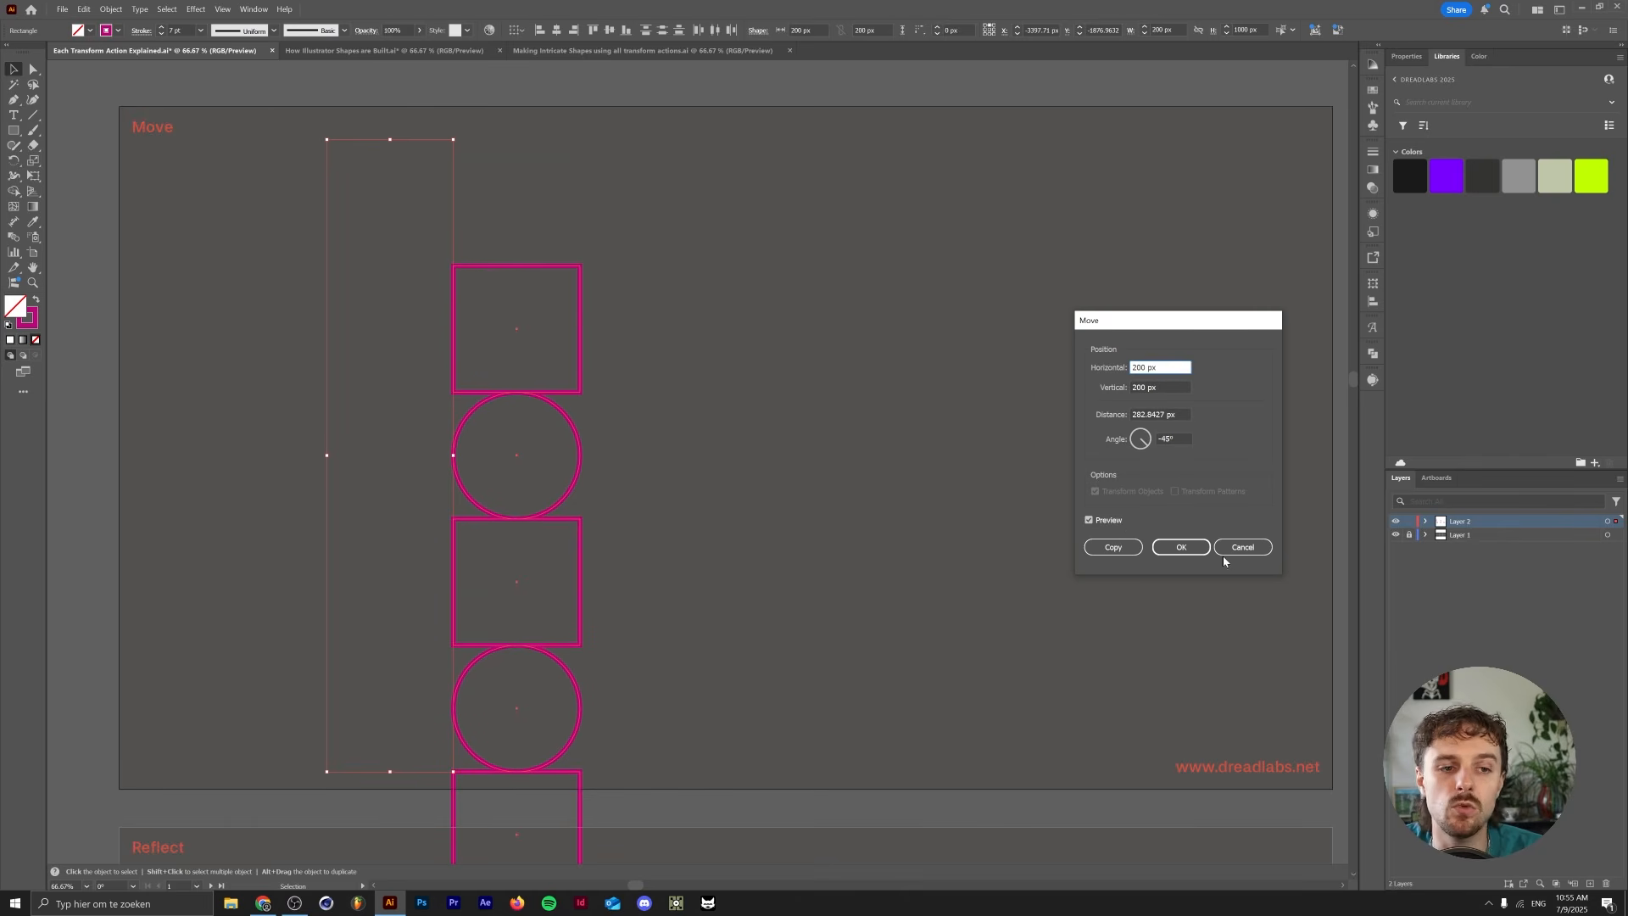
left_click(1112, 548)
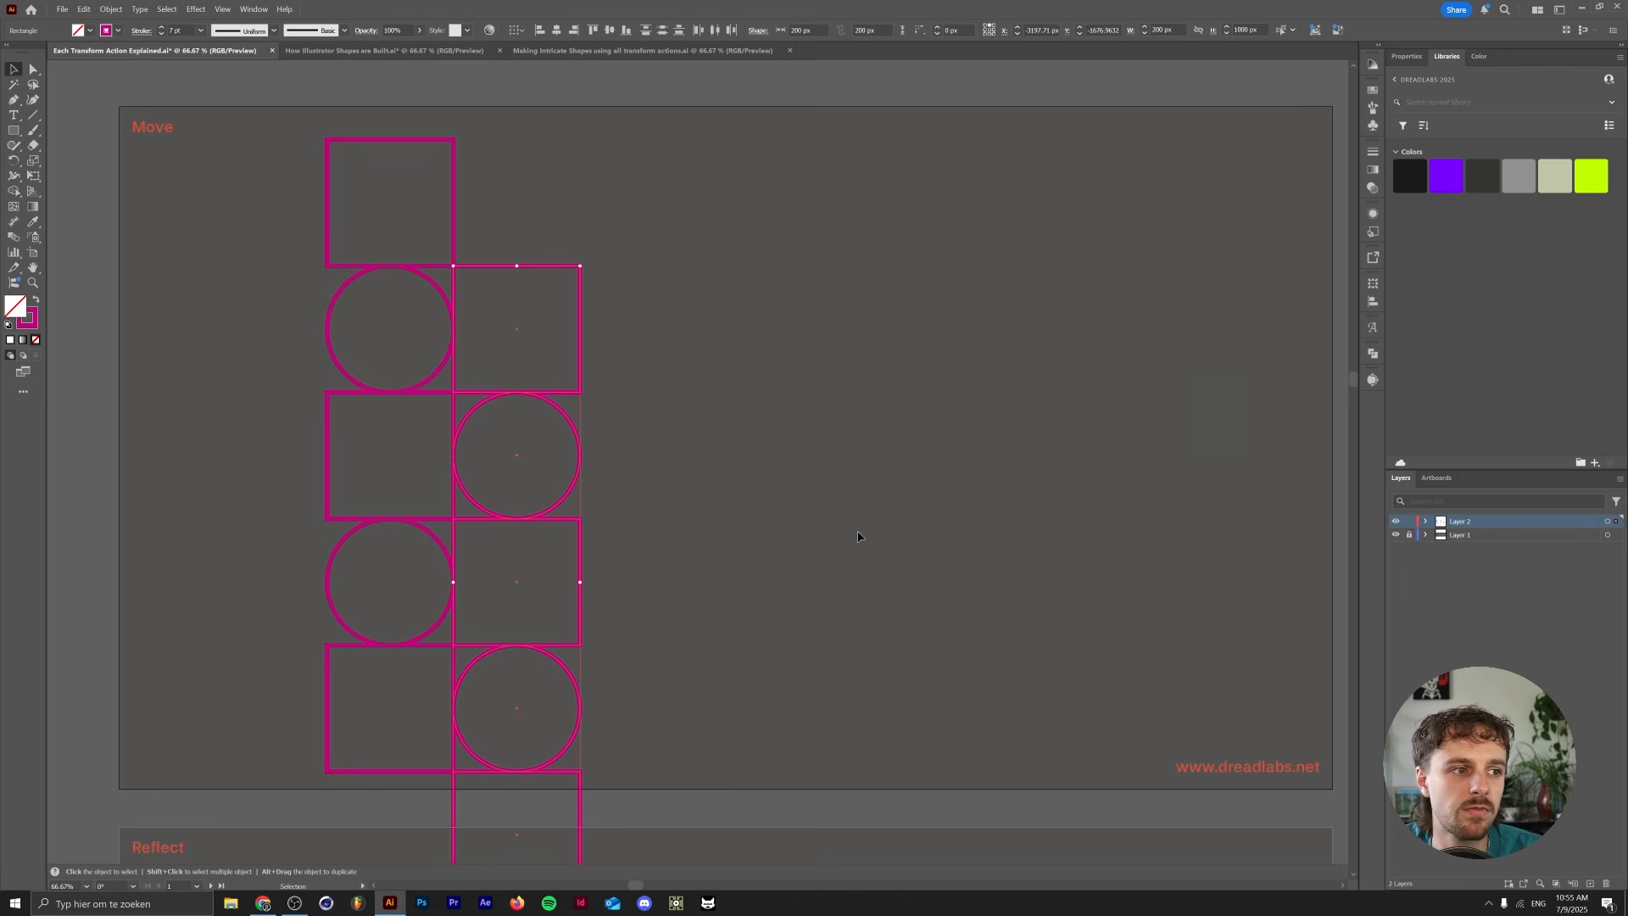
- Duplicate the second column of shapes diagonally, 200 px to the right and 200 px up
left_click(424, 460)
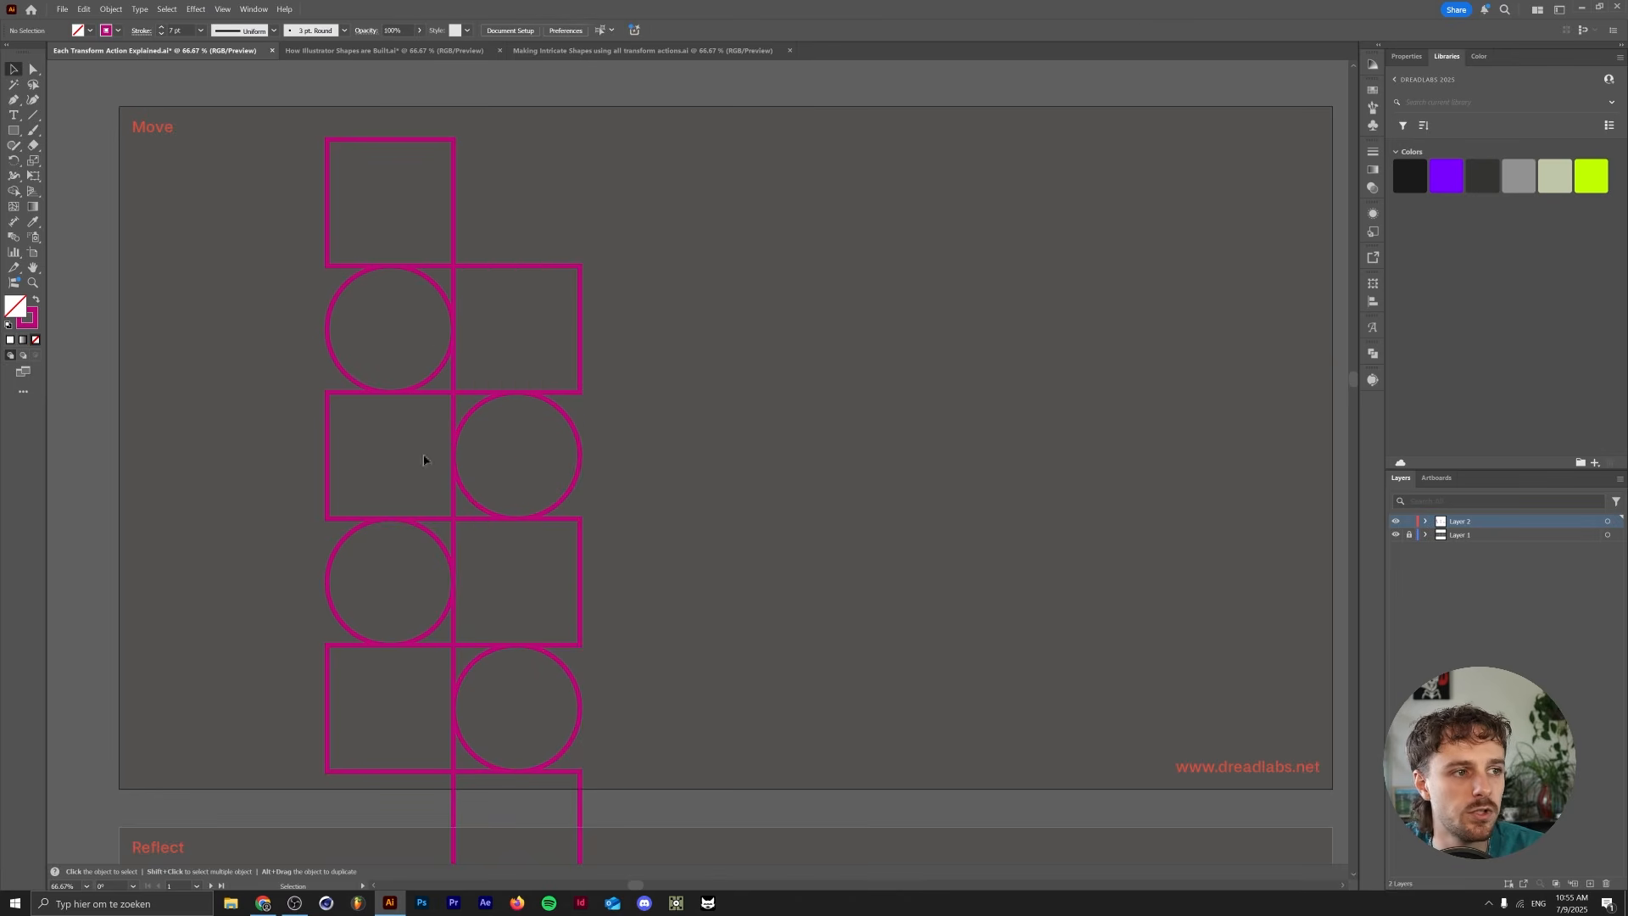
left_click(507, 770)
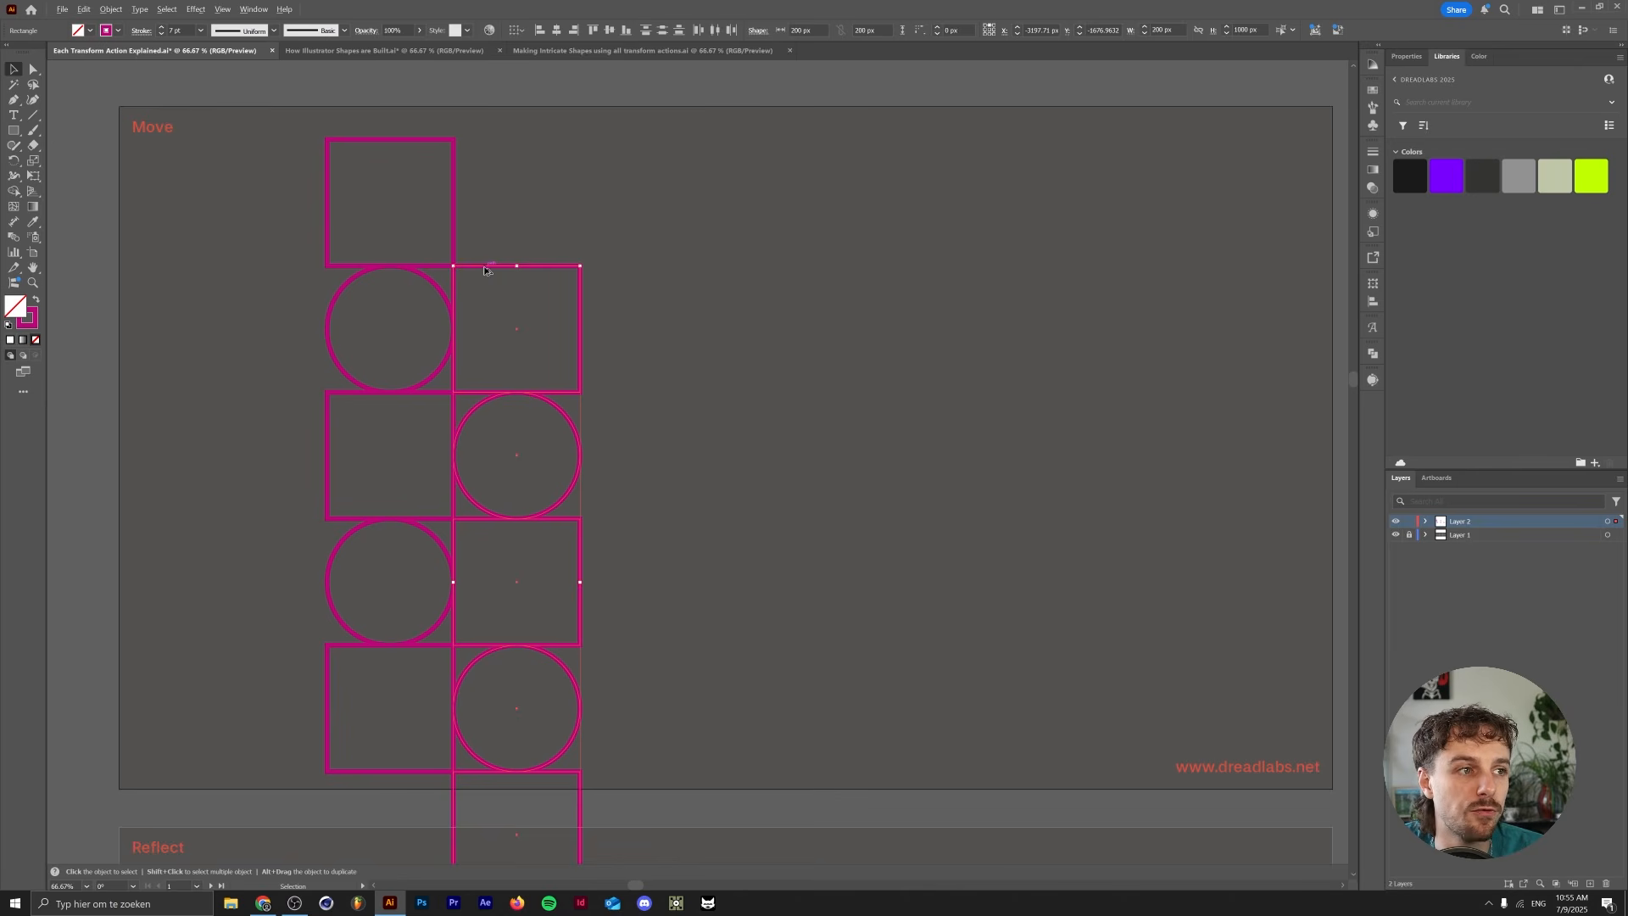
left_click_drag(485, 270, 612, 143)
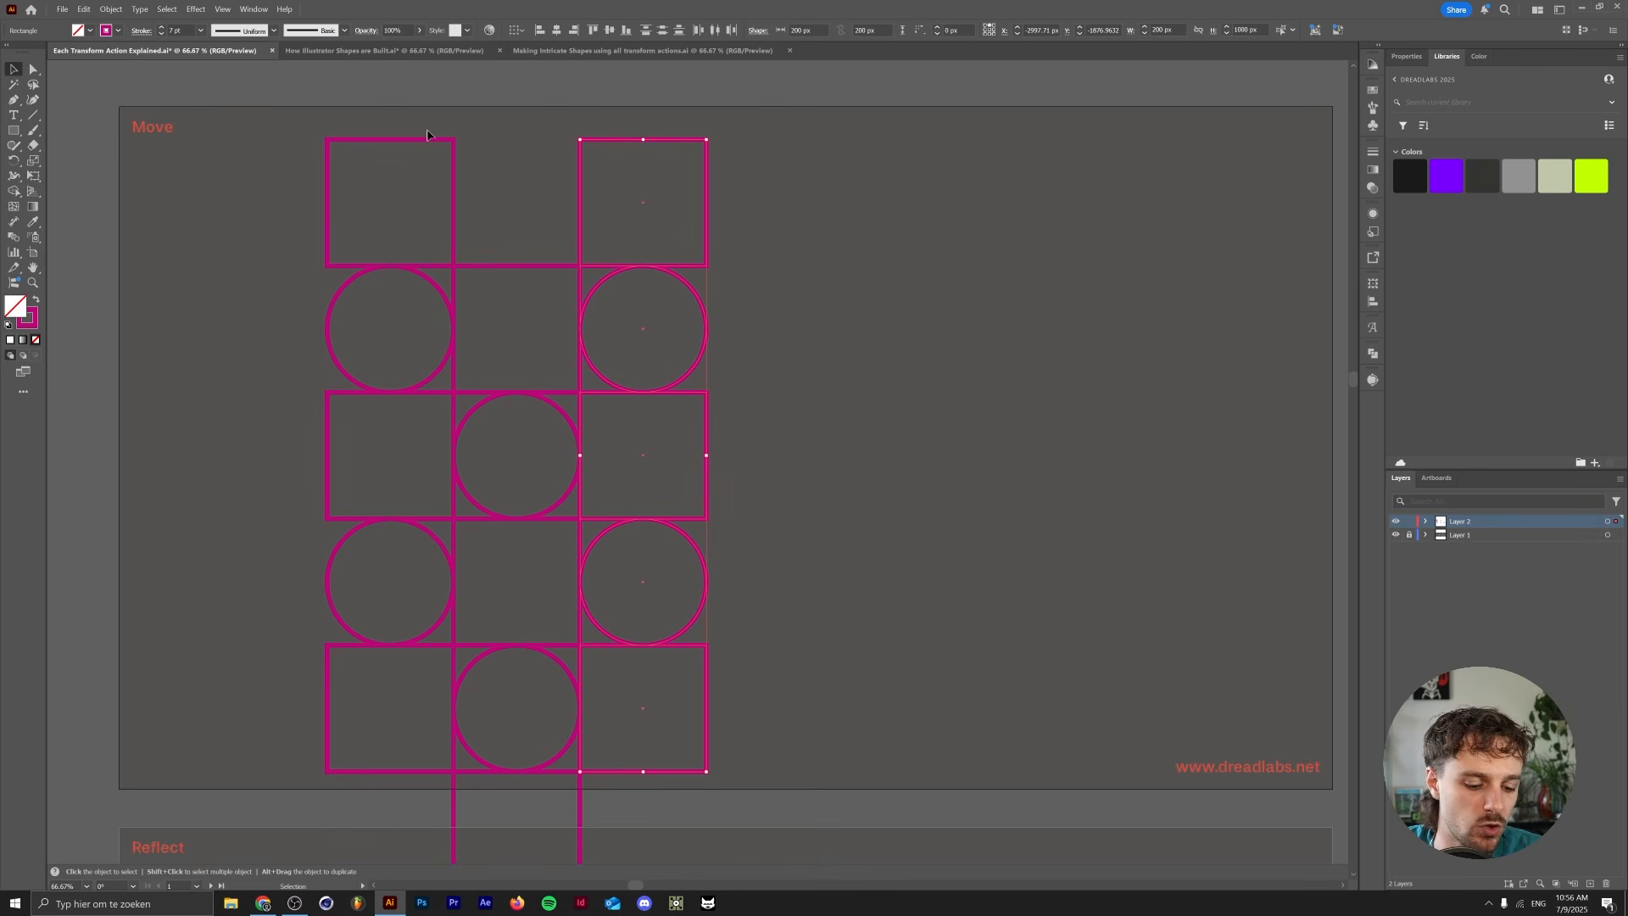
- Repeat the diagonal duplication several times to extend the pattern of squares and circles across and beyond the Move artboard
key("ctrl")
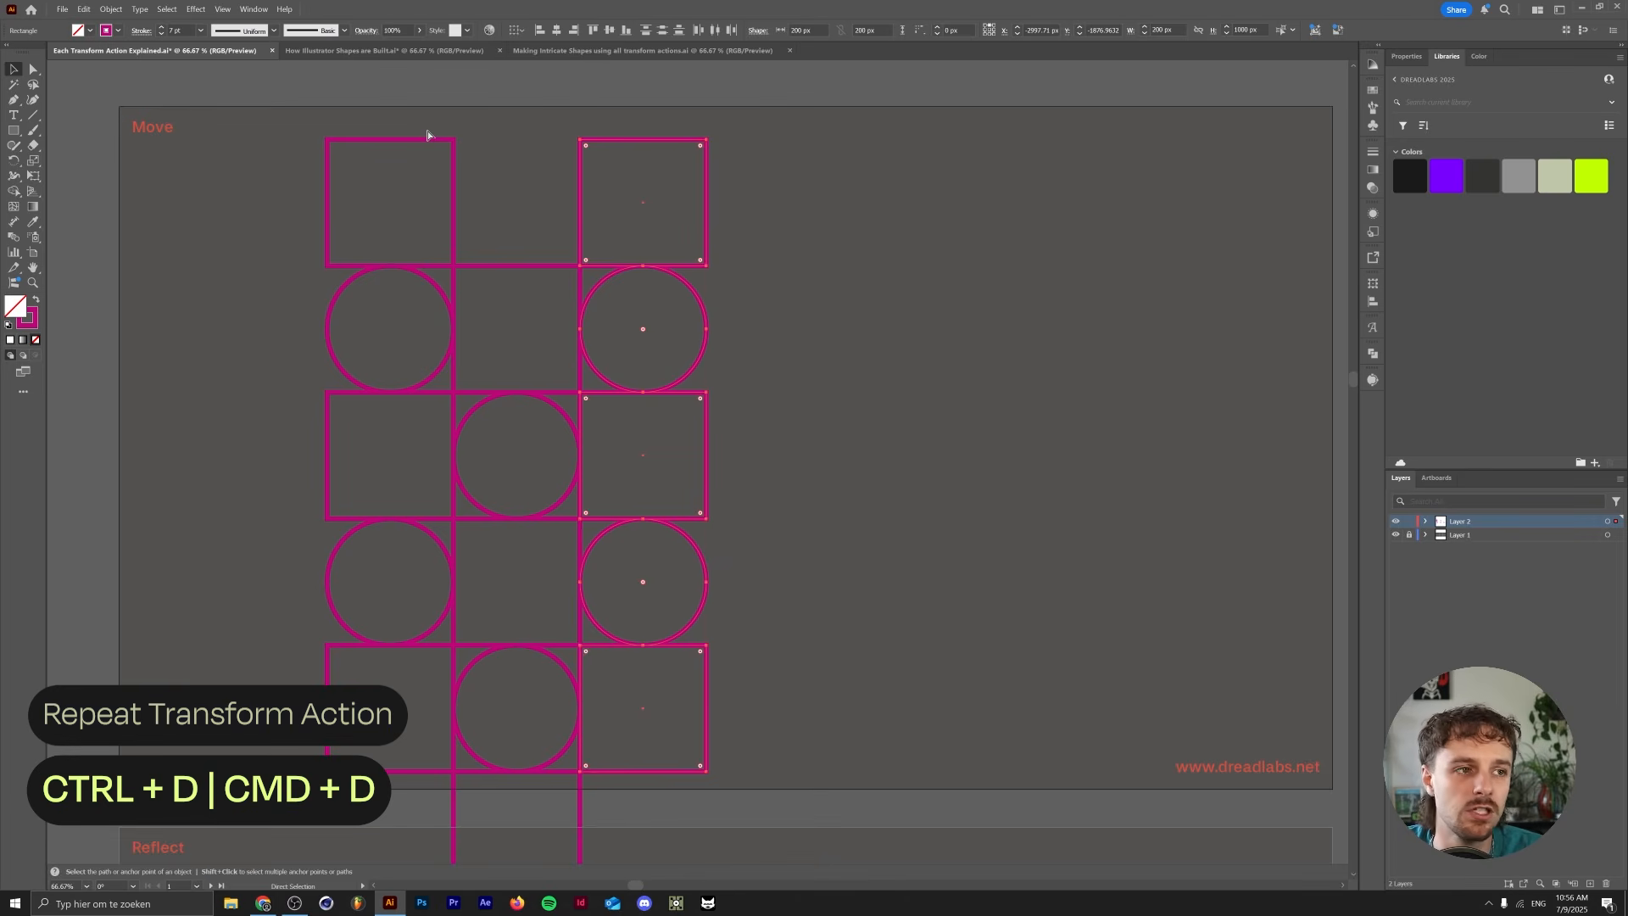
key("ctrl+d")
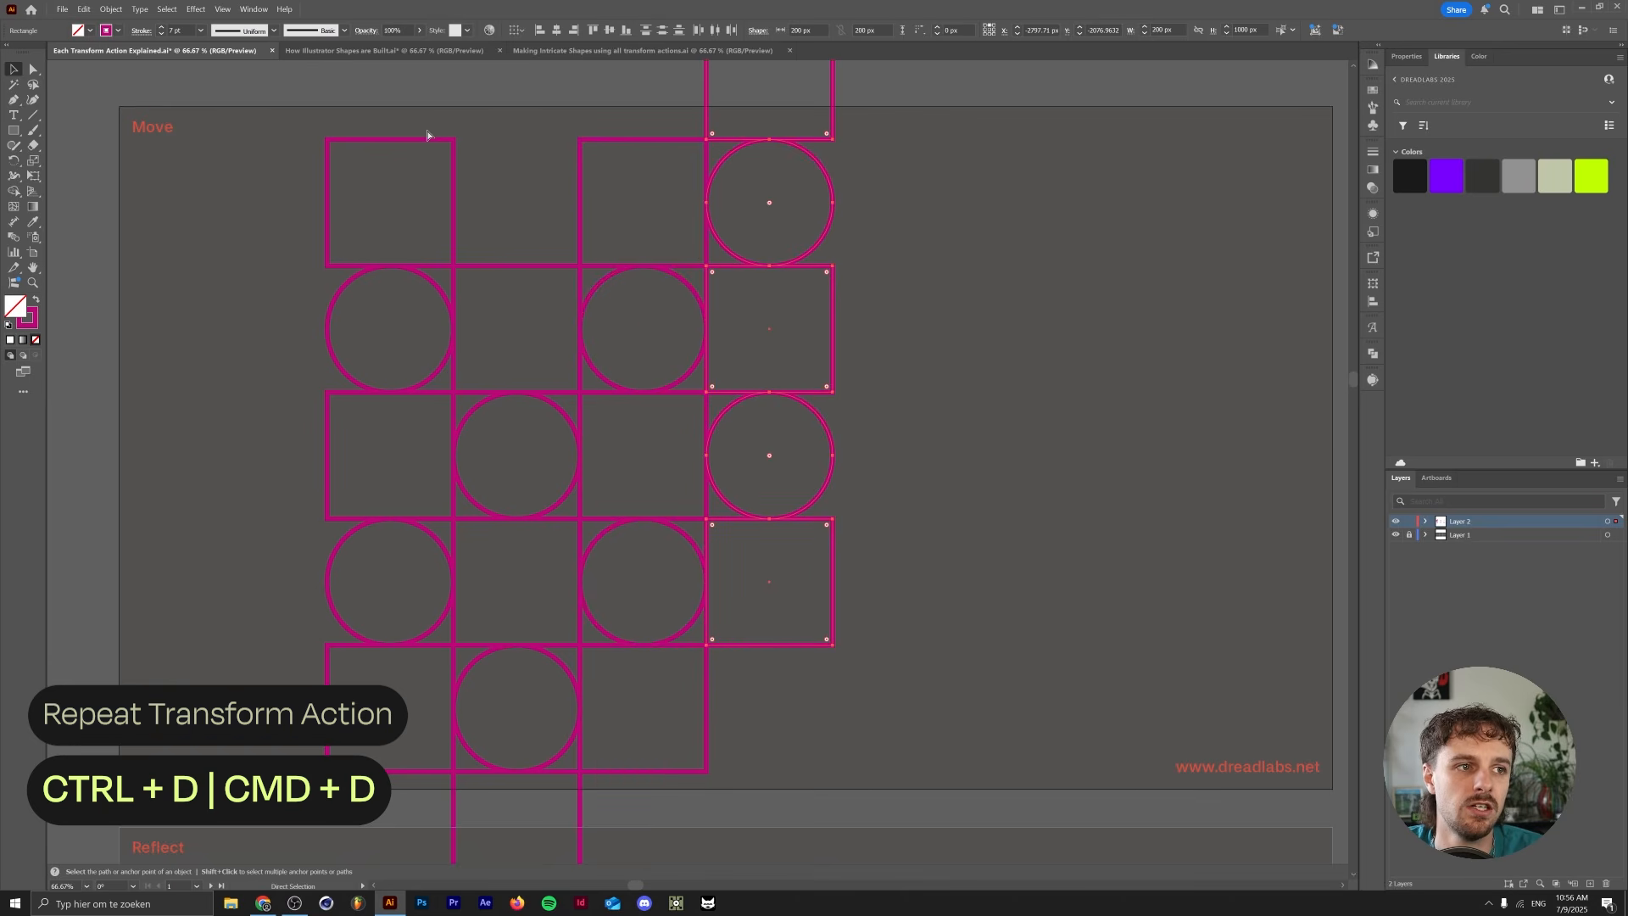
scroll(400, 175, "up", 3)
key("ctrl+d")
key("ctrl+d")
key("ctrl+d")
key("ctrl+d")
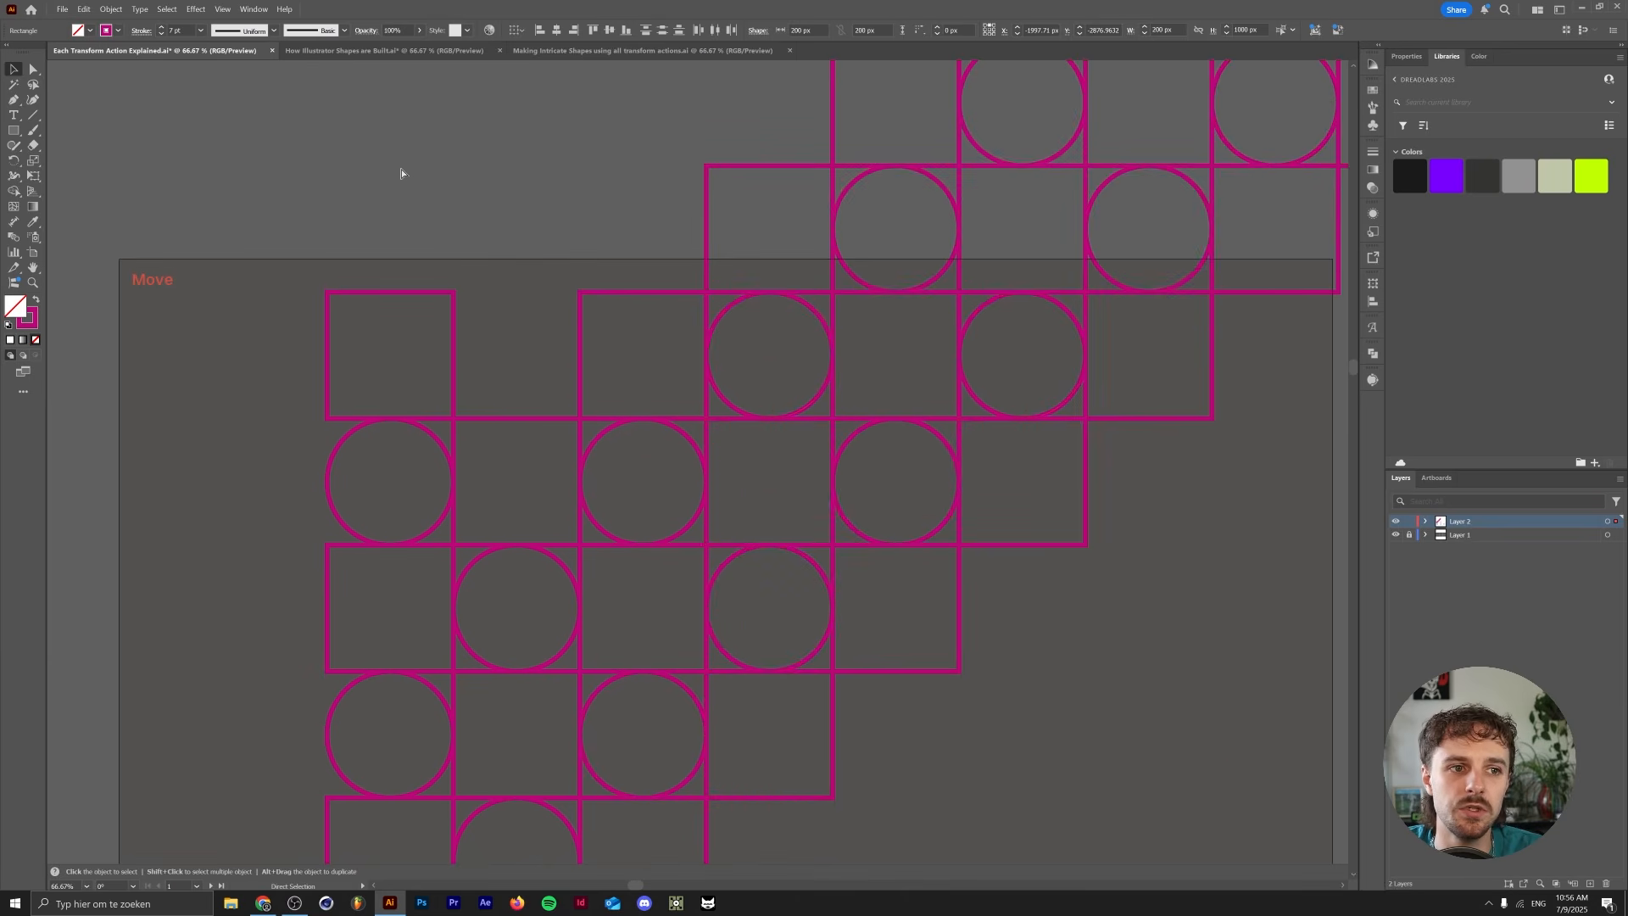
scroll(401, 174, "down", 4)
key("ctrl+d")
key("ctrl+d")
key("ctrl+d")
key("ctrl+d")
key("ctrl+d")
left_click_drag(527, 247, 537, 472)
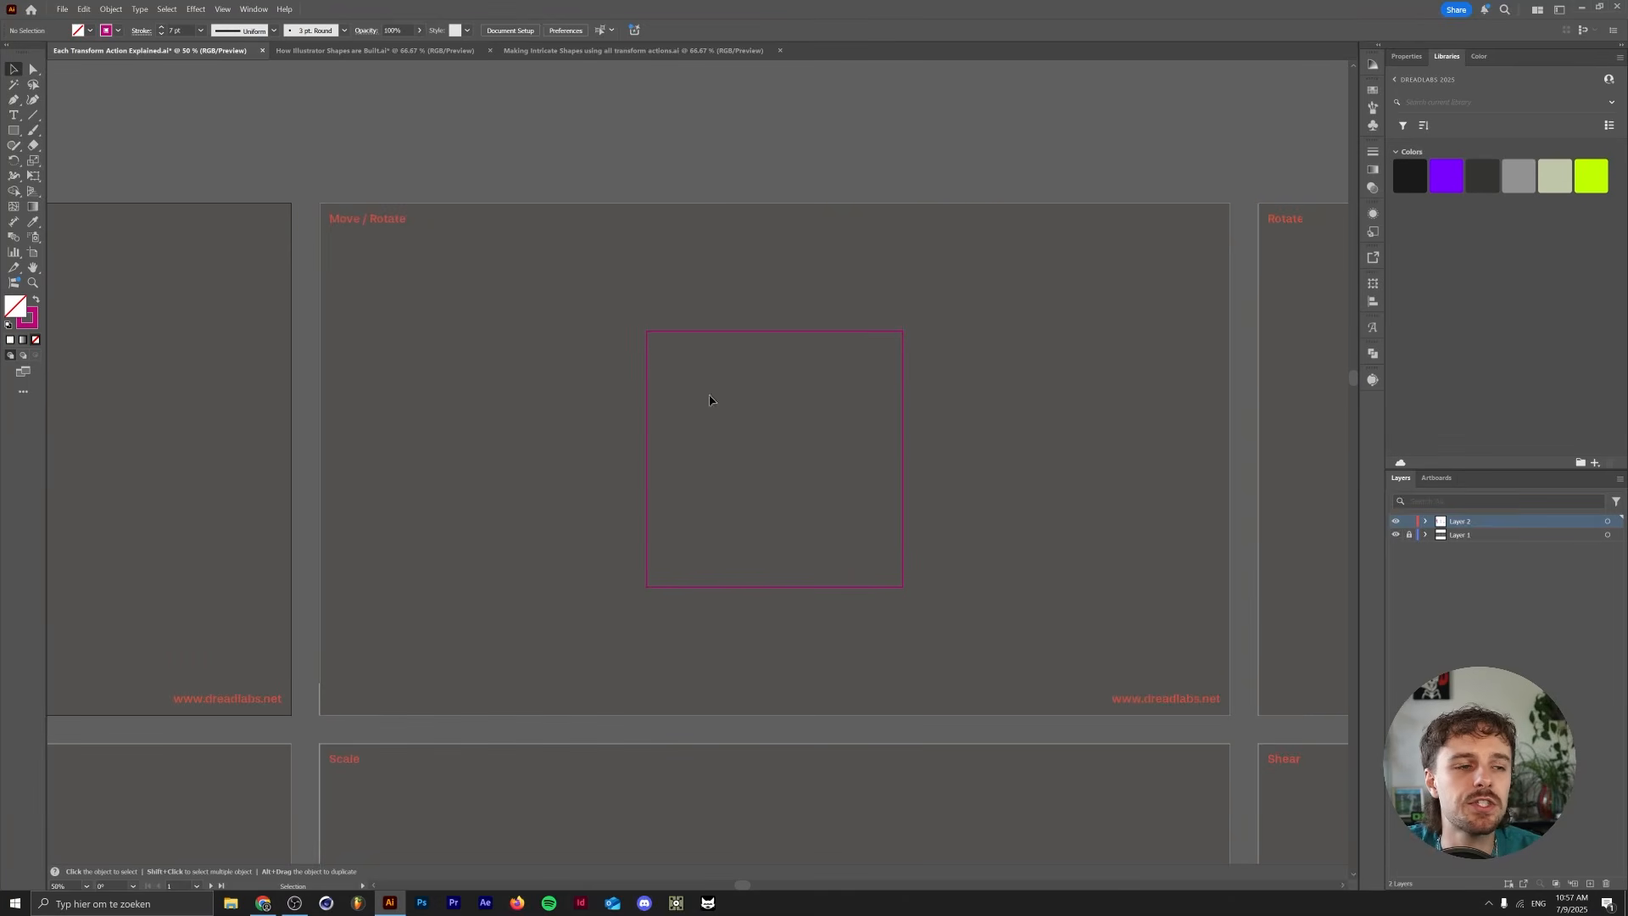
- Set the stroke weight of the square on the Move / Rotate artboard to 5 pt and keep the square selected
scroll(777, 463, "up", 1, "alt")
left_click_drag(570, 379, 679, 476)
left_click(162, 27)
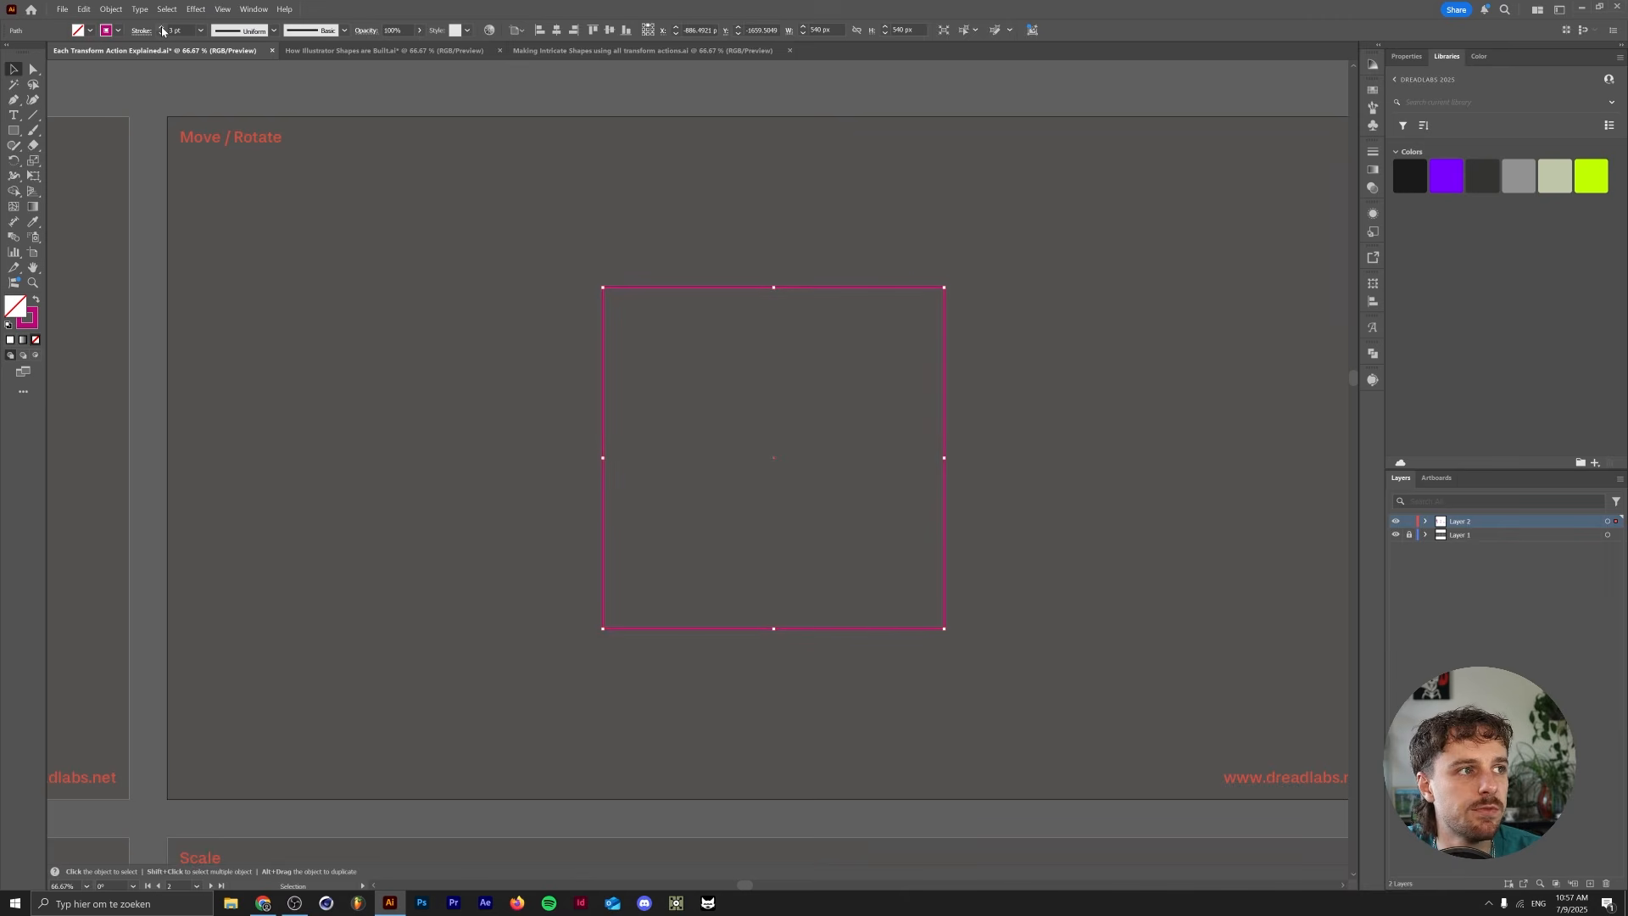
left_click(508, 220)
left_click(743, 289)
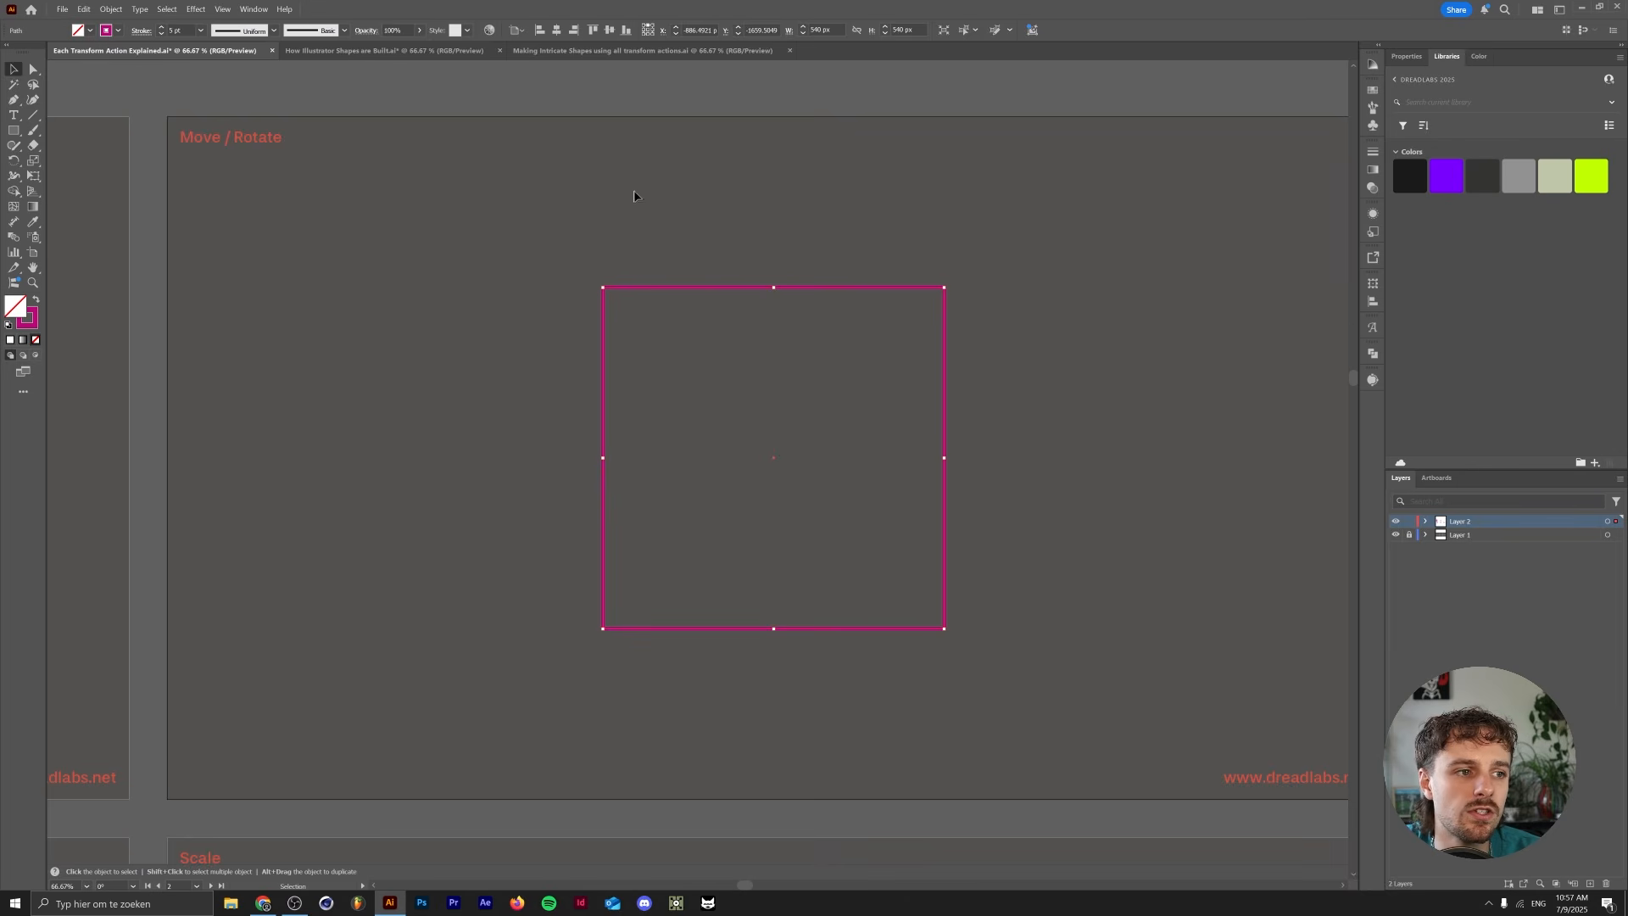
- Pull five individual anchor points on the square's top, right and bottom edges inward or outward to form an irregular outline
left_click(33, 70)
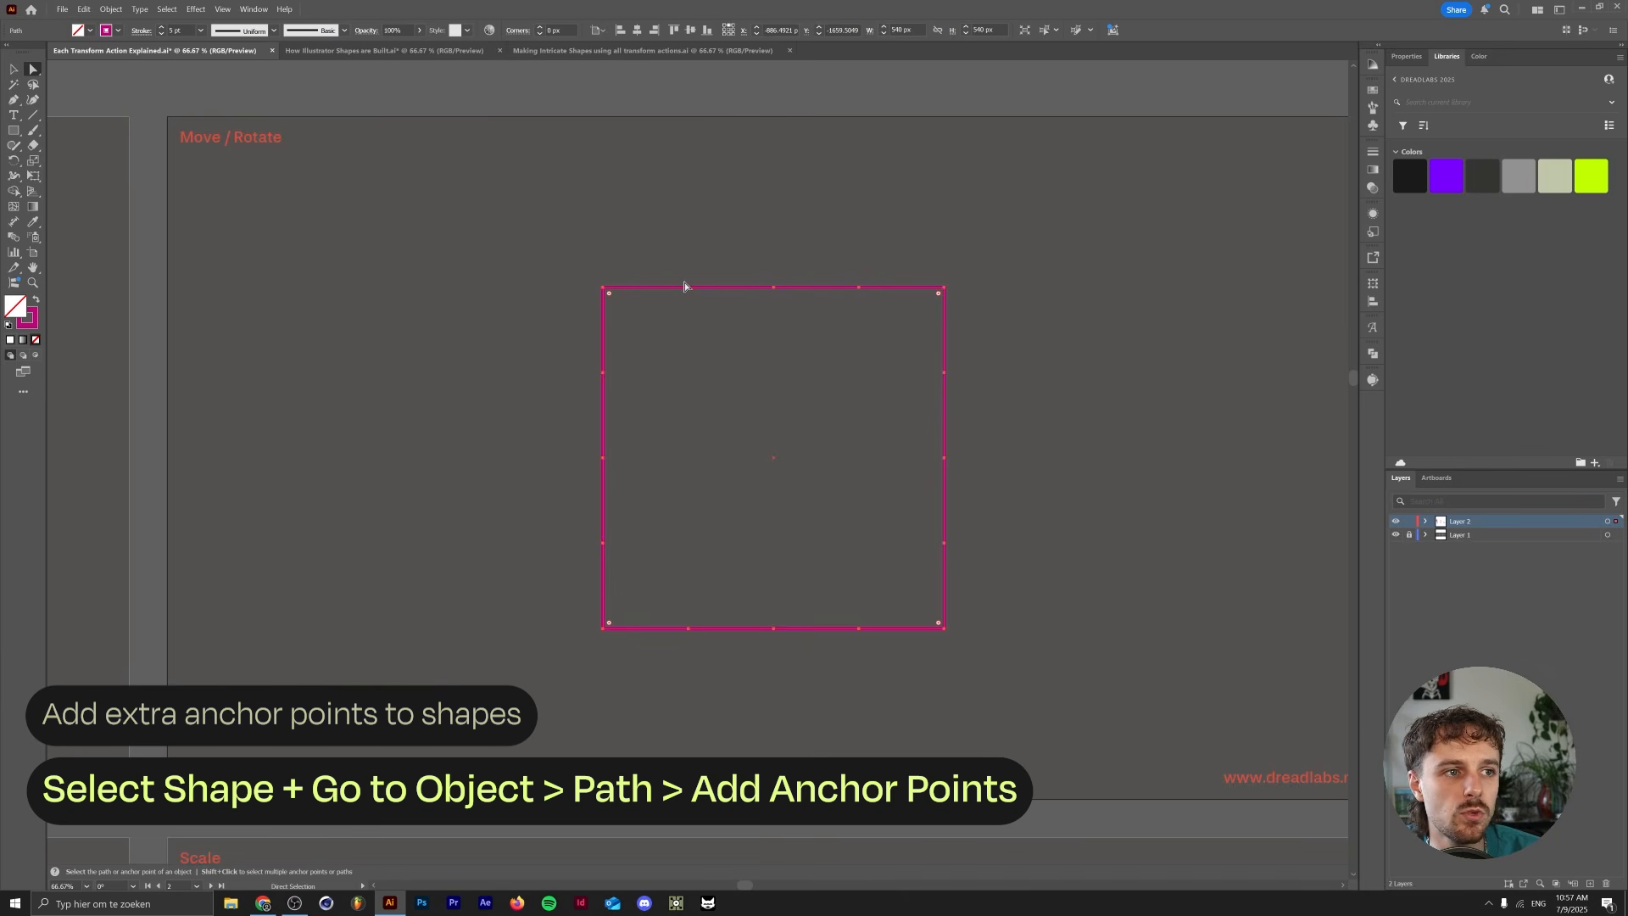
left_click_drag(688, 291, 734, 509)
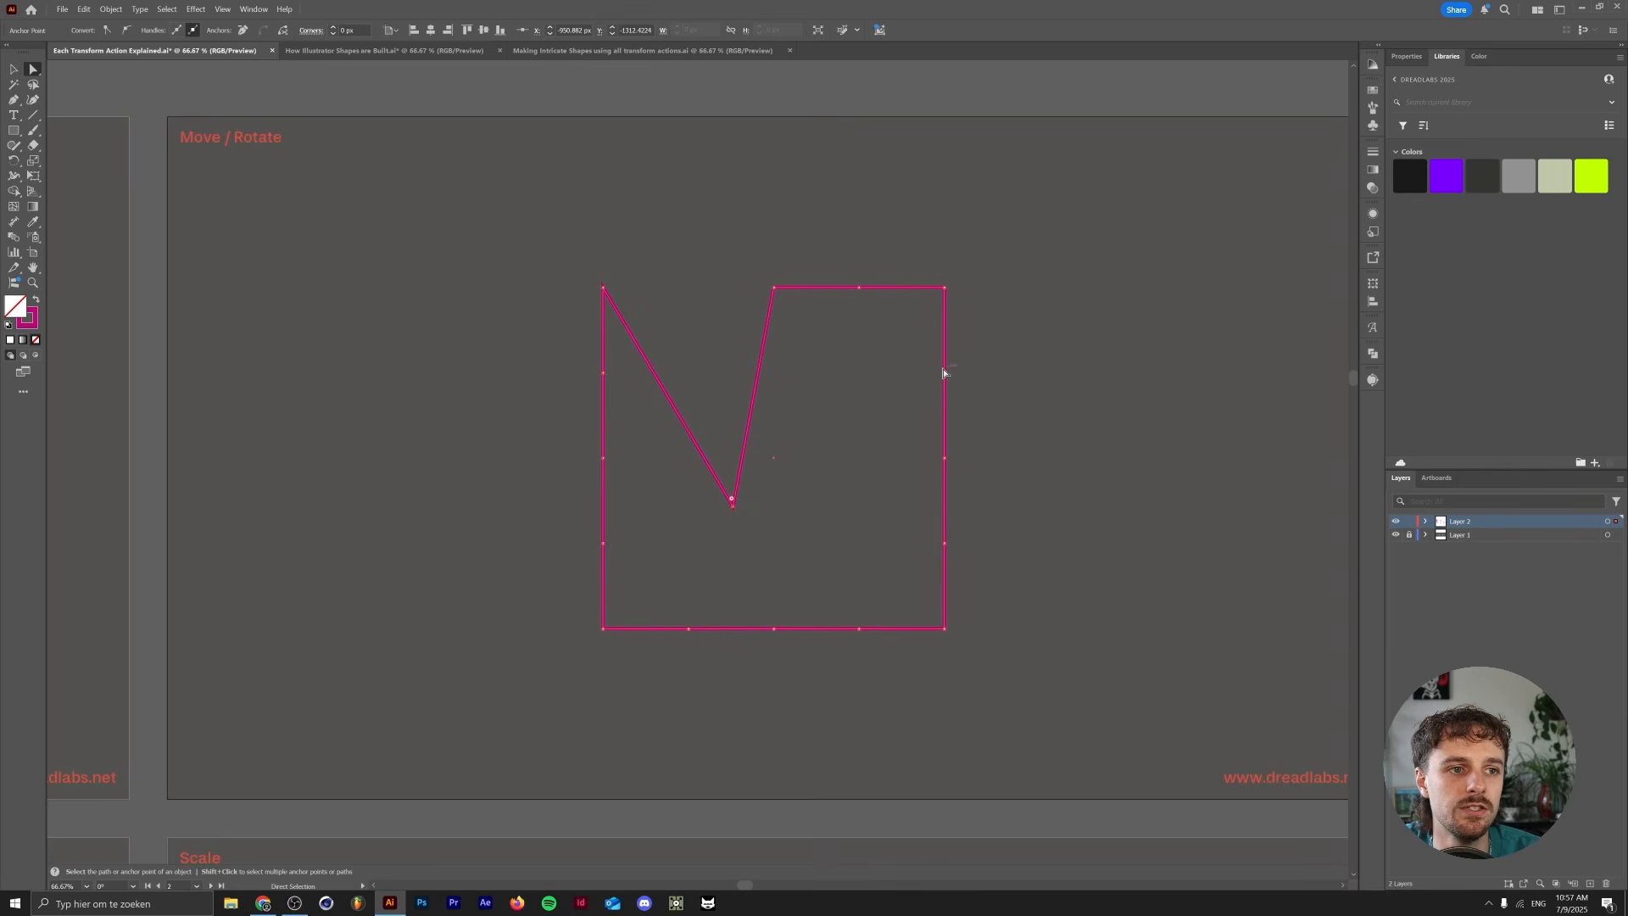
left_click_drag(944, 374, 1087, 256)
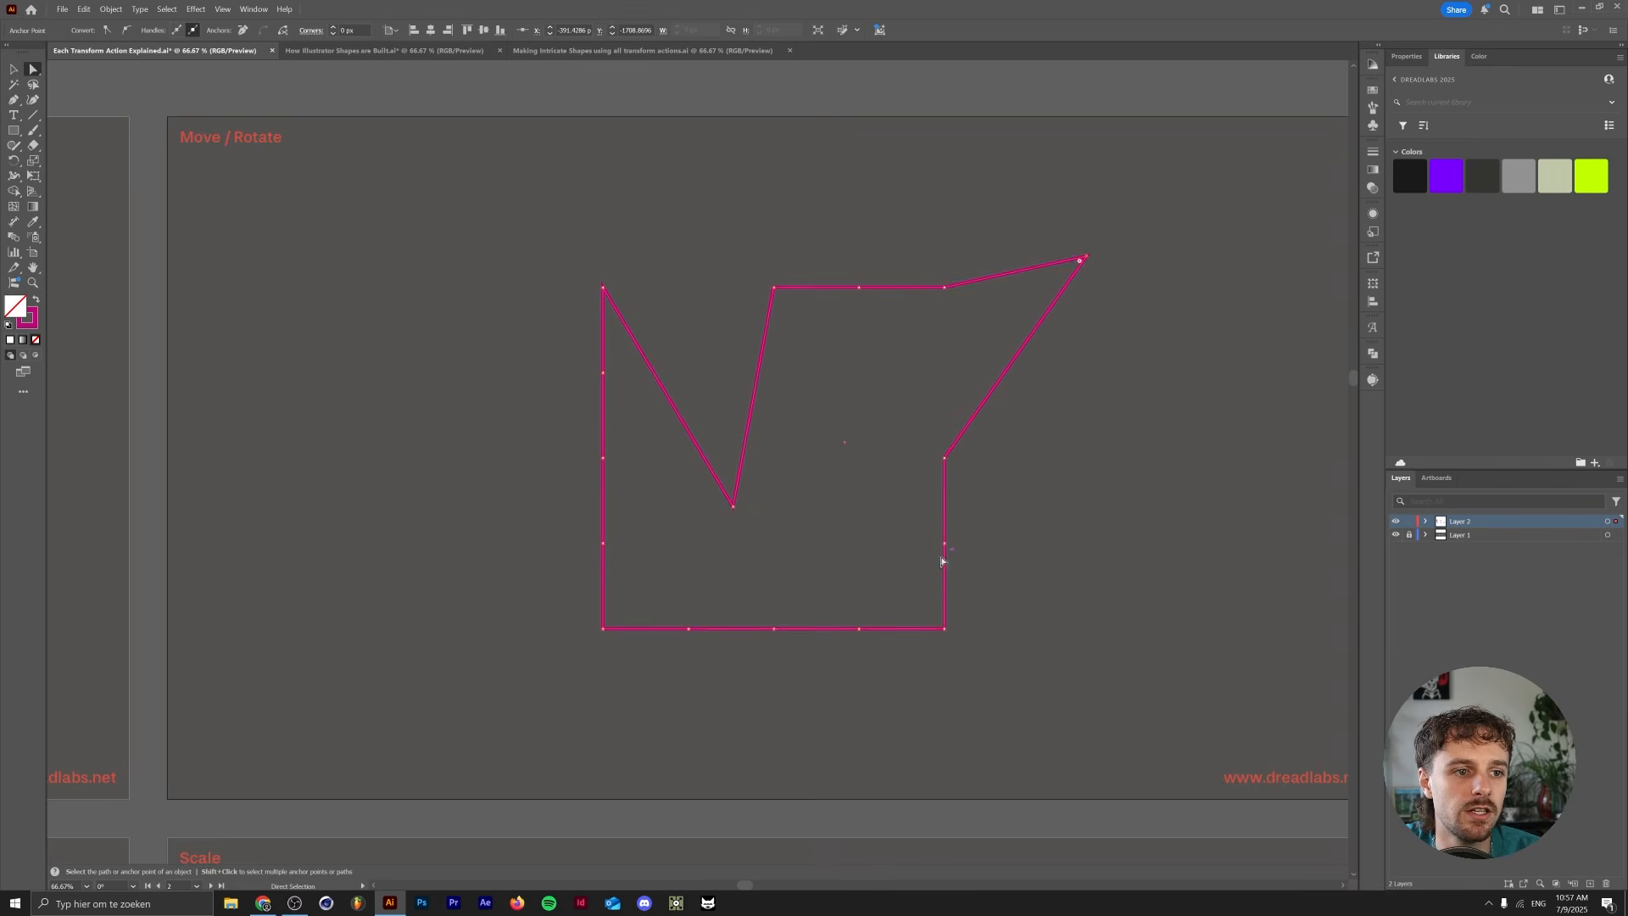
left_click_drag(945, 545, 848, 459)
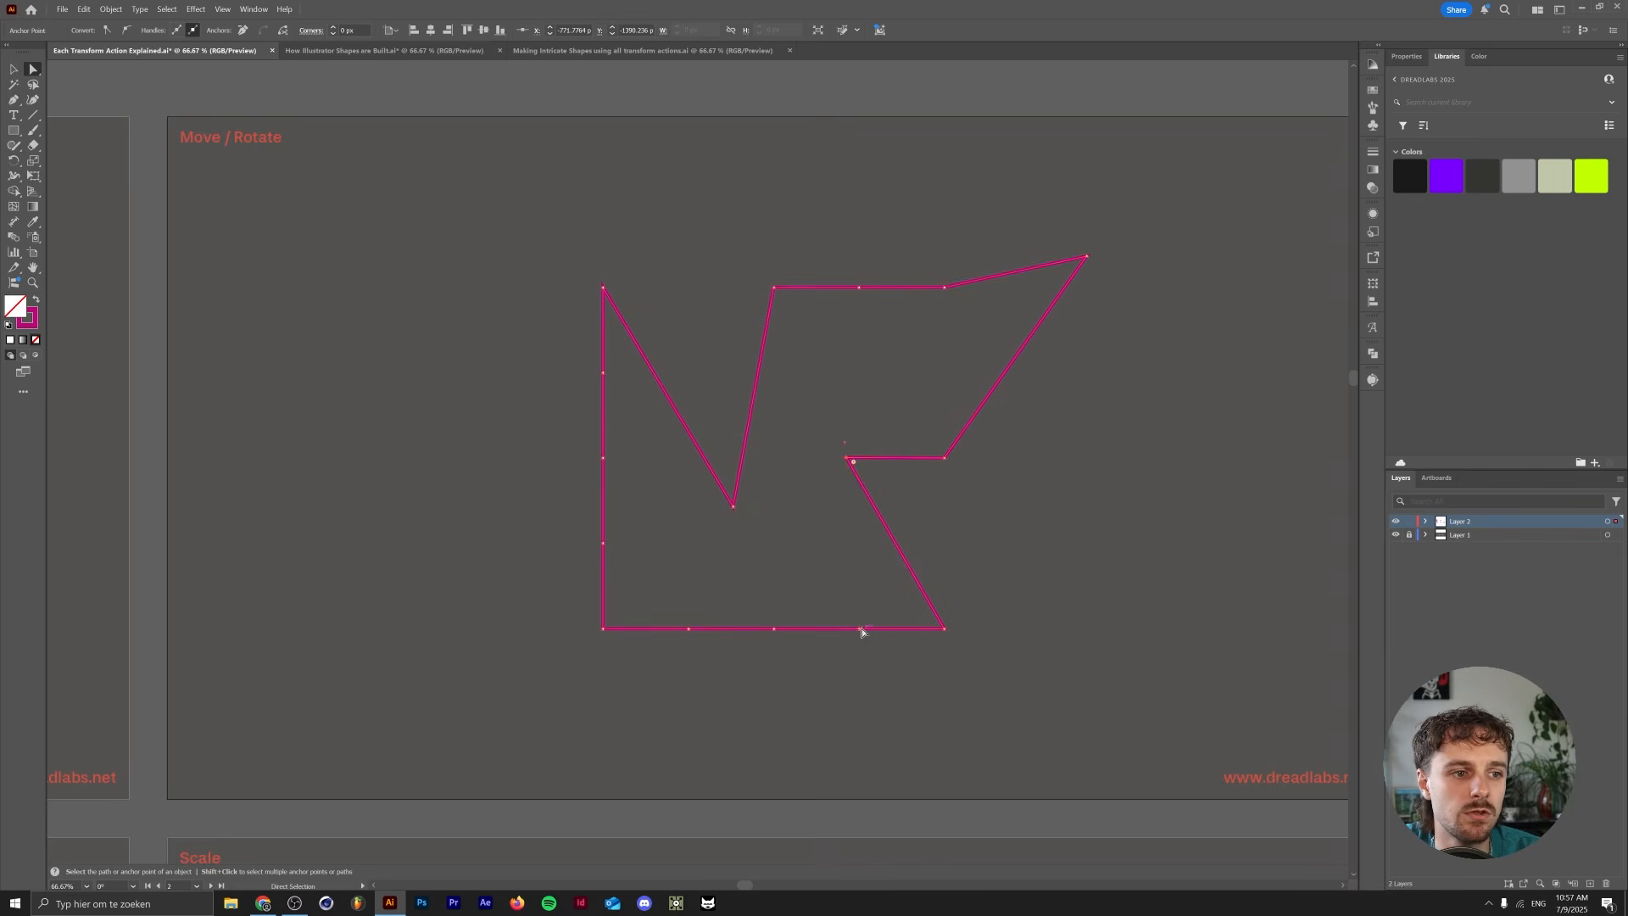
left_click_drag(860, 630, 886, 720)
left_click_drag(688, 629, 740, 532)
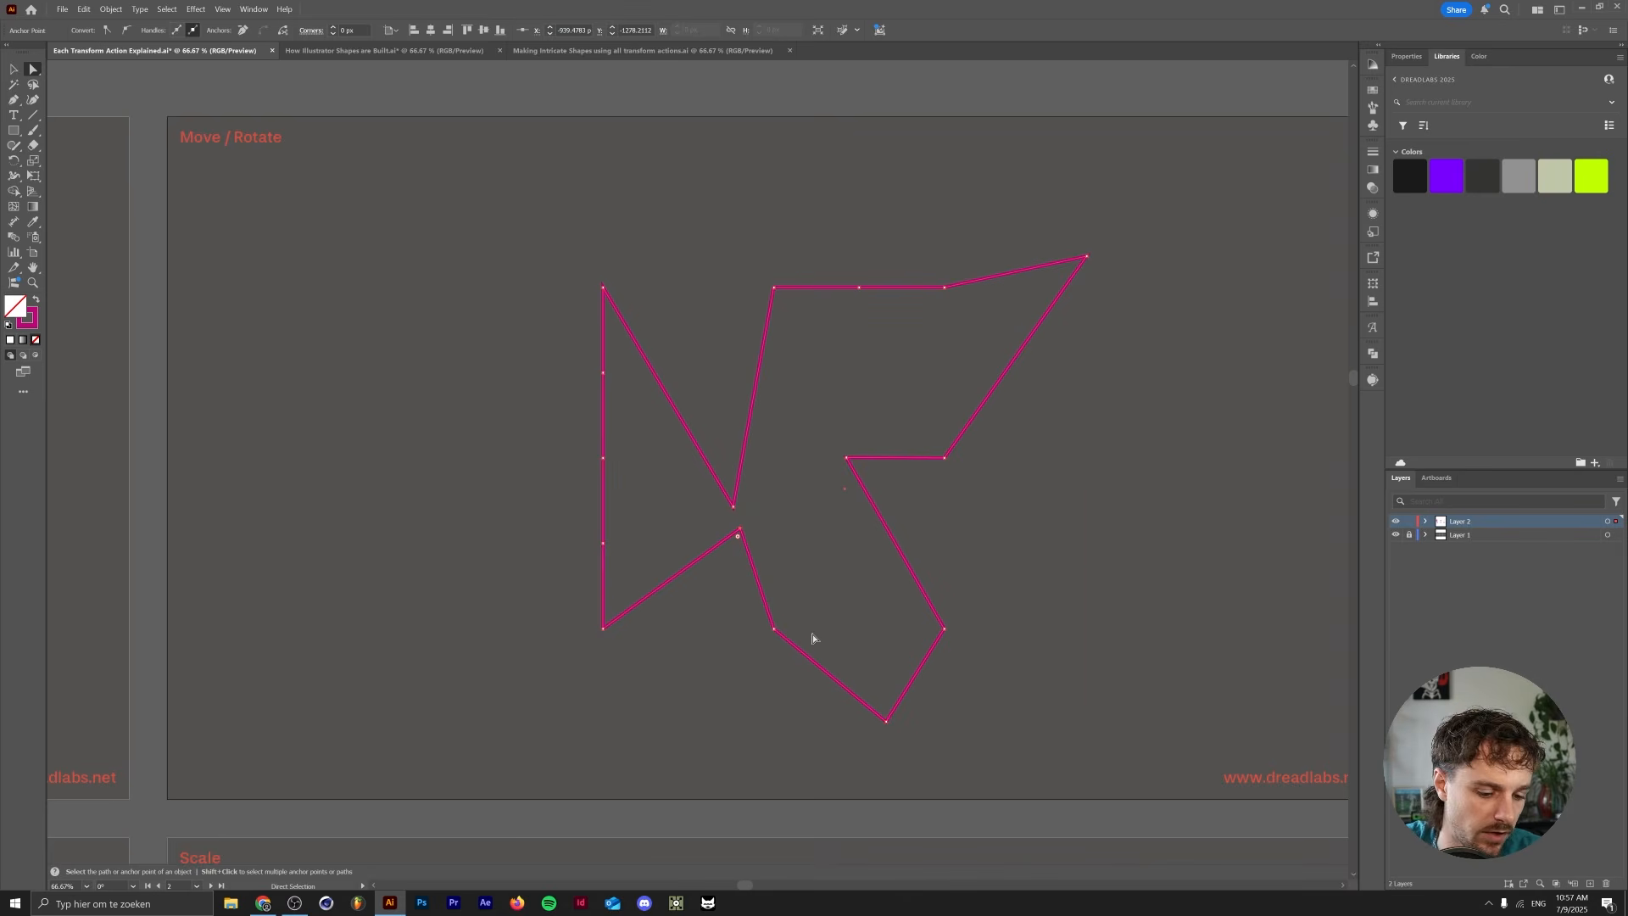
- Try repeating the last anchor point move several times and undo the repeats
key("ctrl+d")
key("ctrl+d")
key("ctrl+d")
key("ctrl+d")
key("ctrl+d")
key("ctrl+z")
key("ctrl+z")
key("ctrl+z")
key("ctrl+z")
key("ctrl+z")
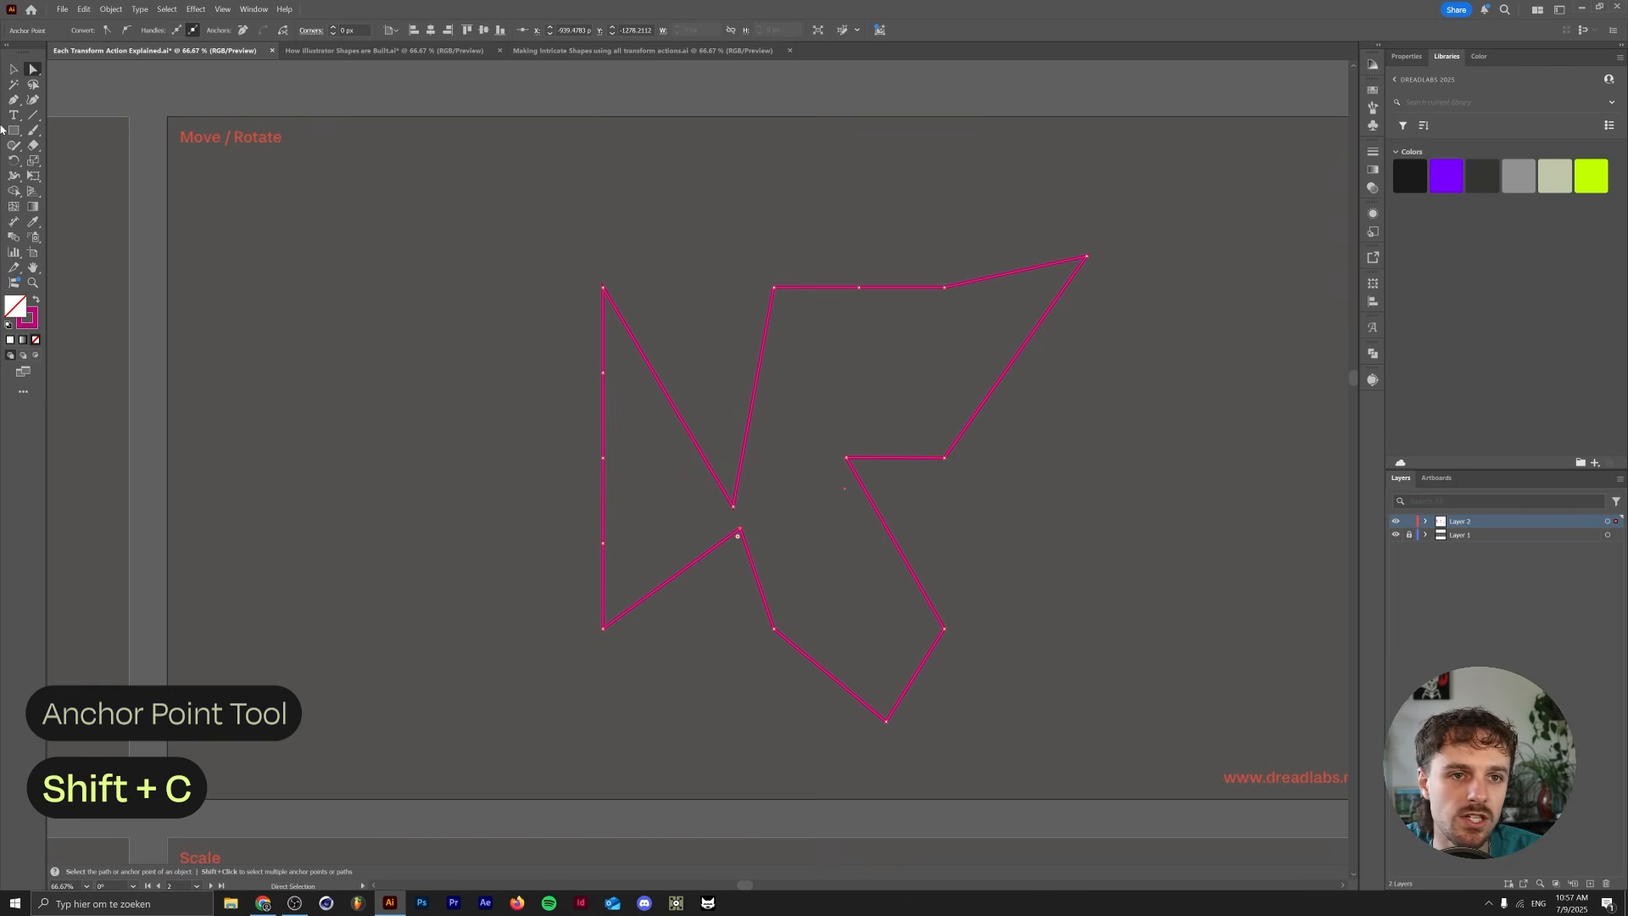
- Try curving three corners of the irregular shape with the Anchor Point tool, and undo all edits back to the plain square
key("shift+c")
left_click(13, 99)
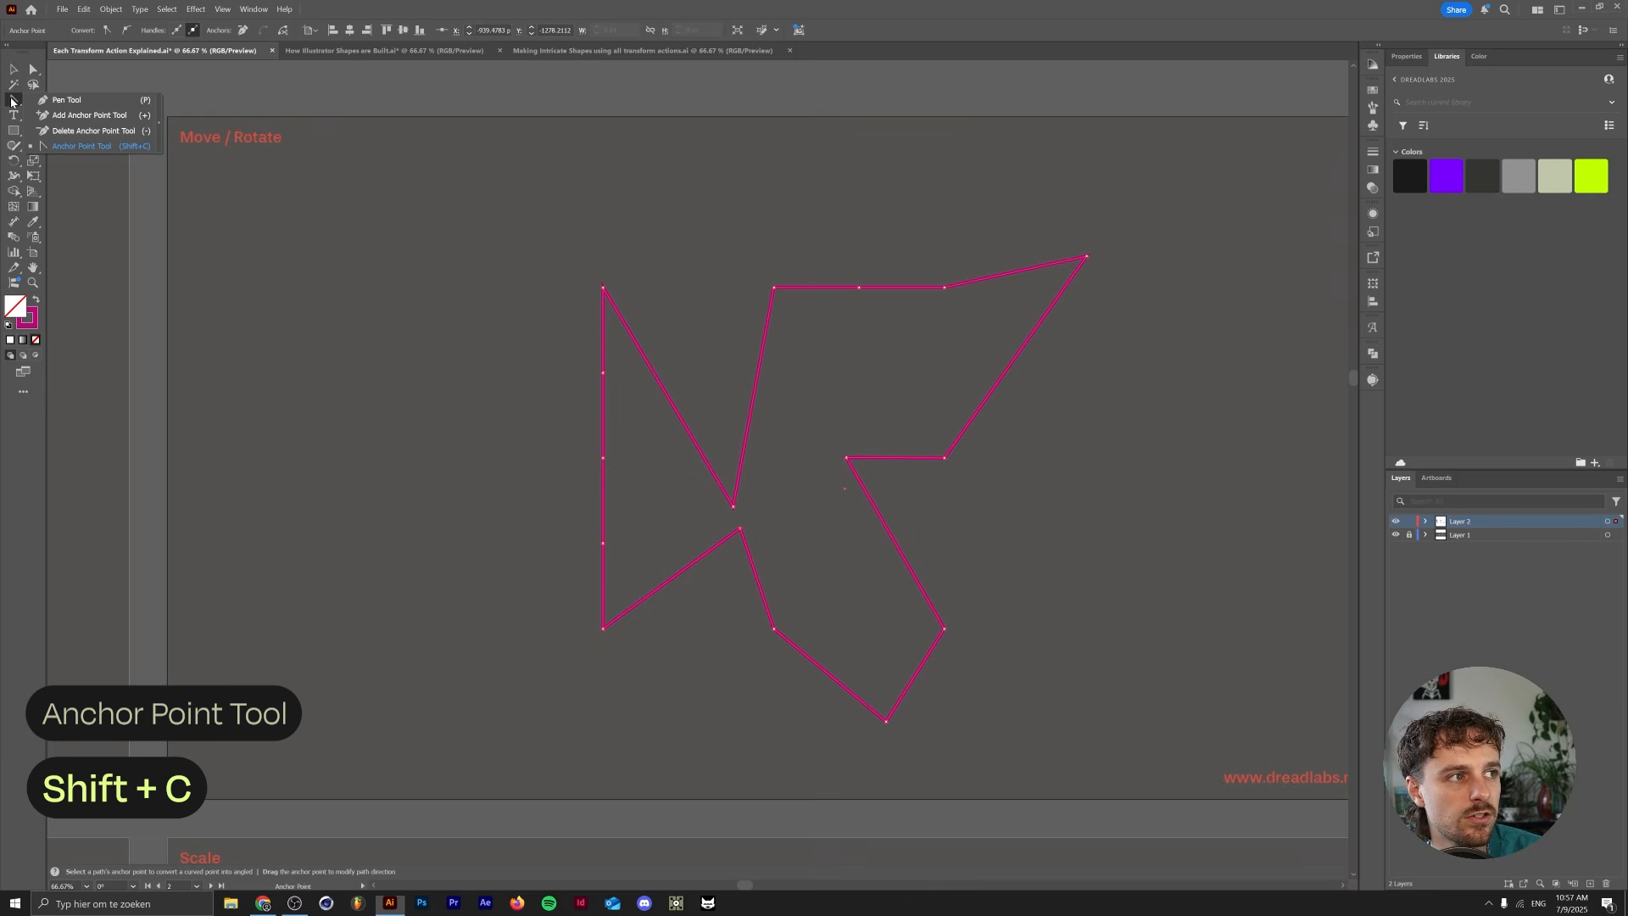
left_click(56, 146)
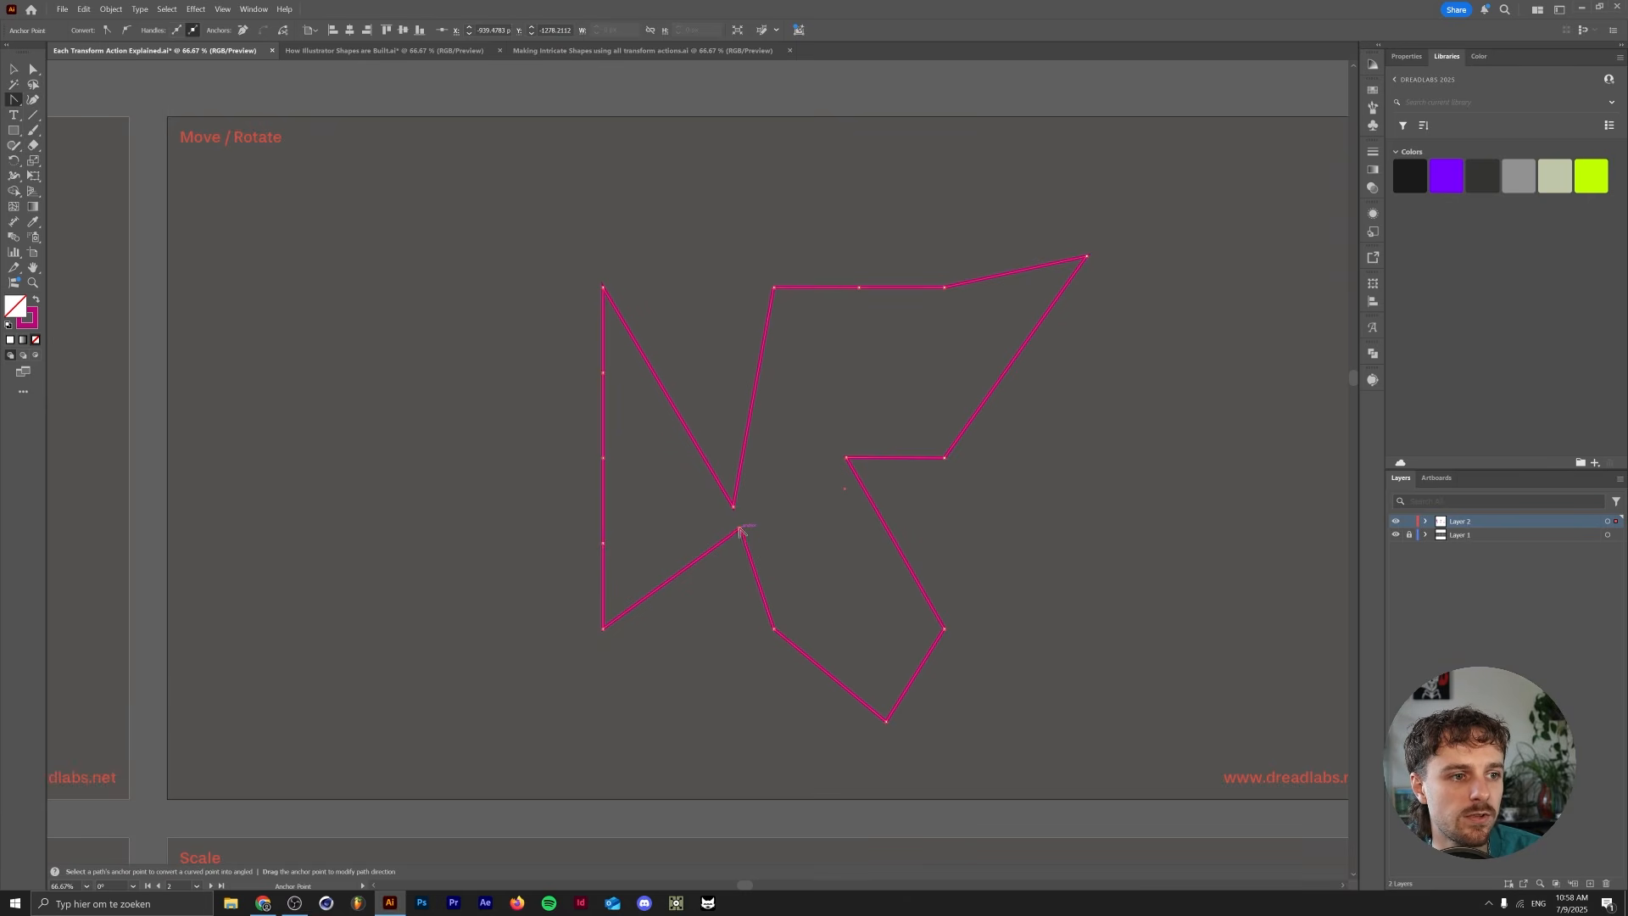
left_click_drag(740, 530, 664, 519)
left_click_drag(847, 457, 821, 534)
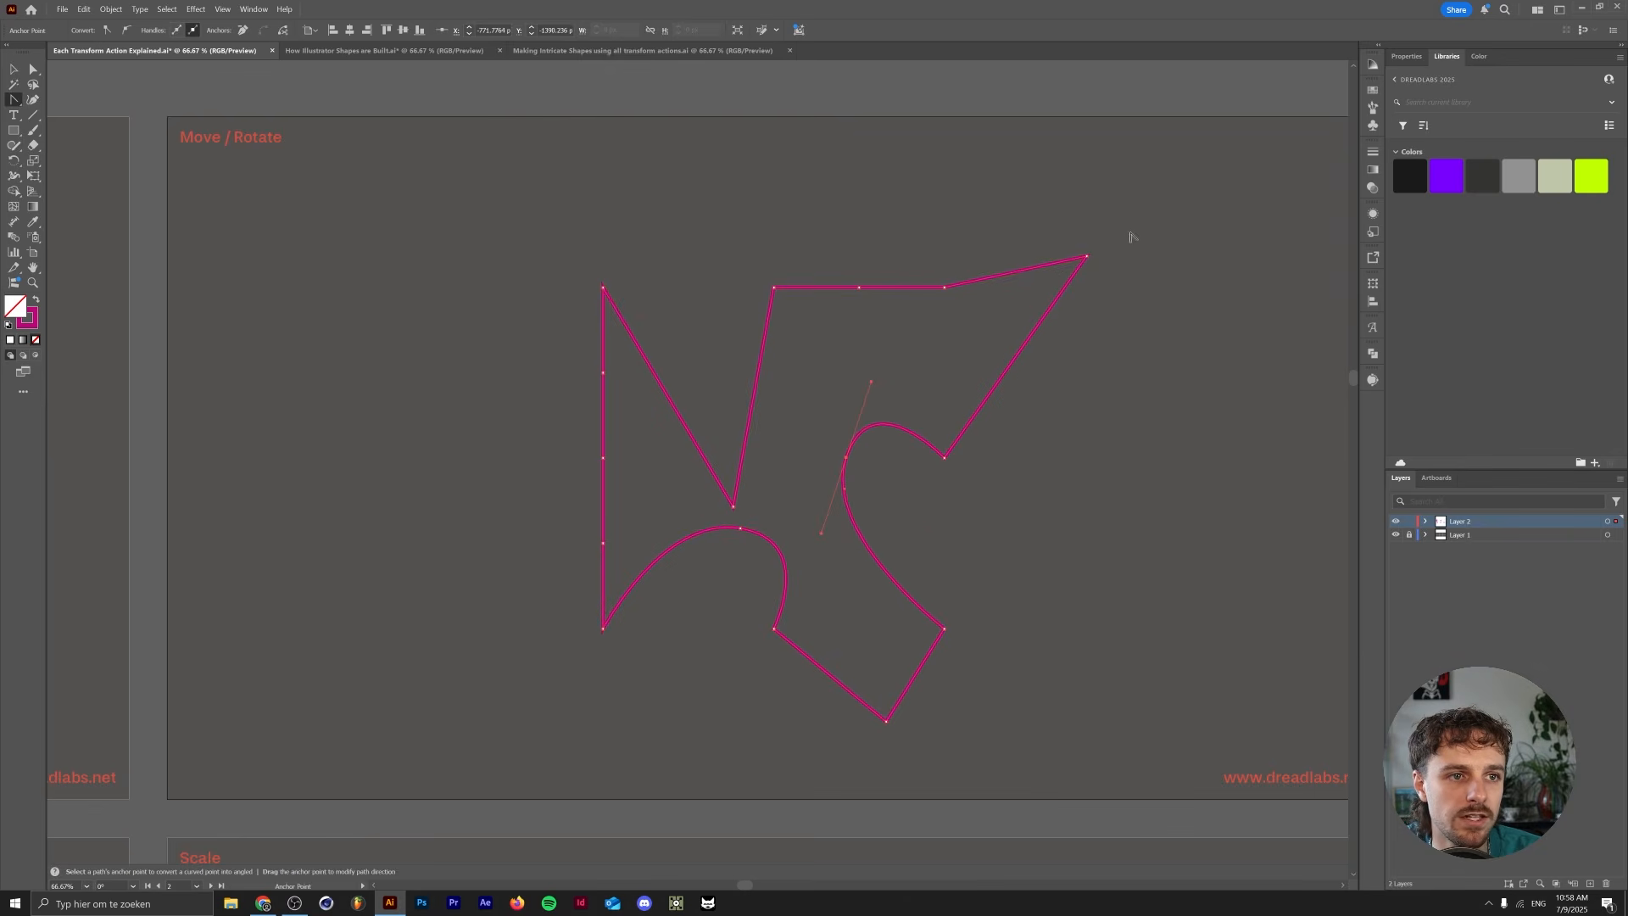
left_click_drag(945, 287, 907, 164)
key("ctrl+z")
key("ctrl+z")
key("ctrl+z")
key("ctrl+z")
key("ctrl+z")
key("ctrl+z")
key("ctrl+z")
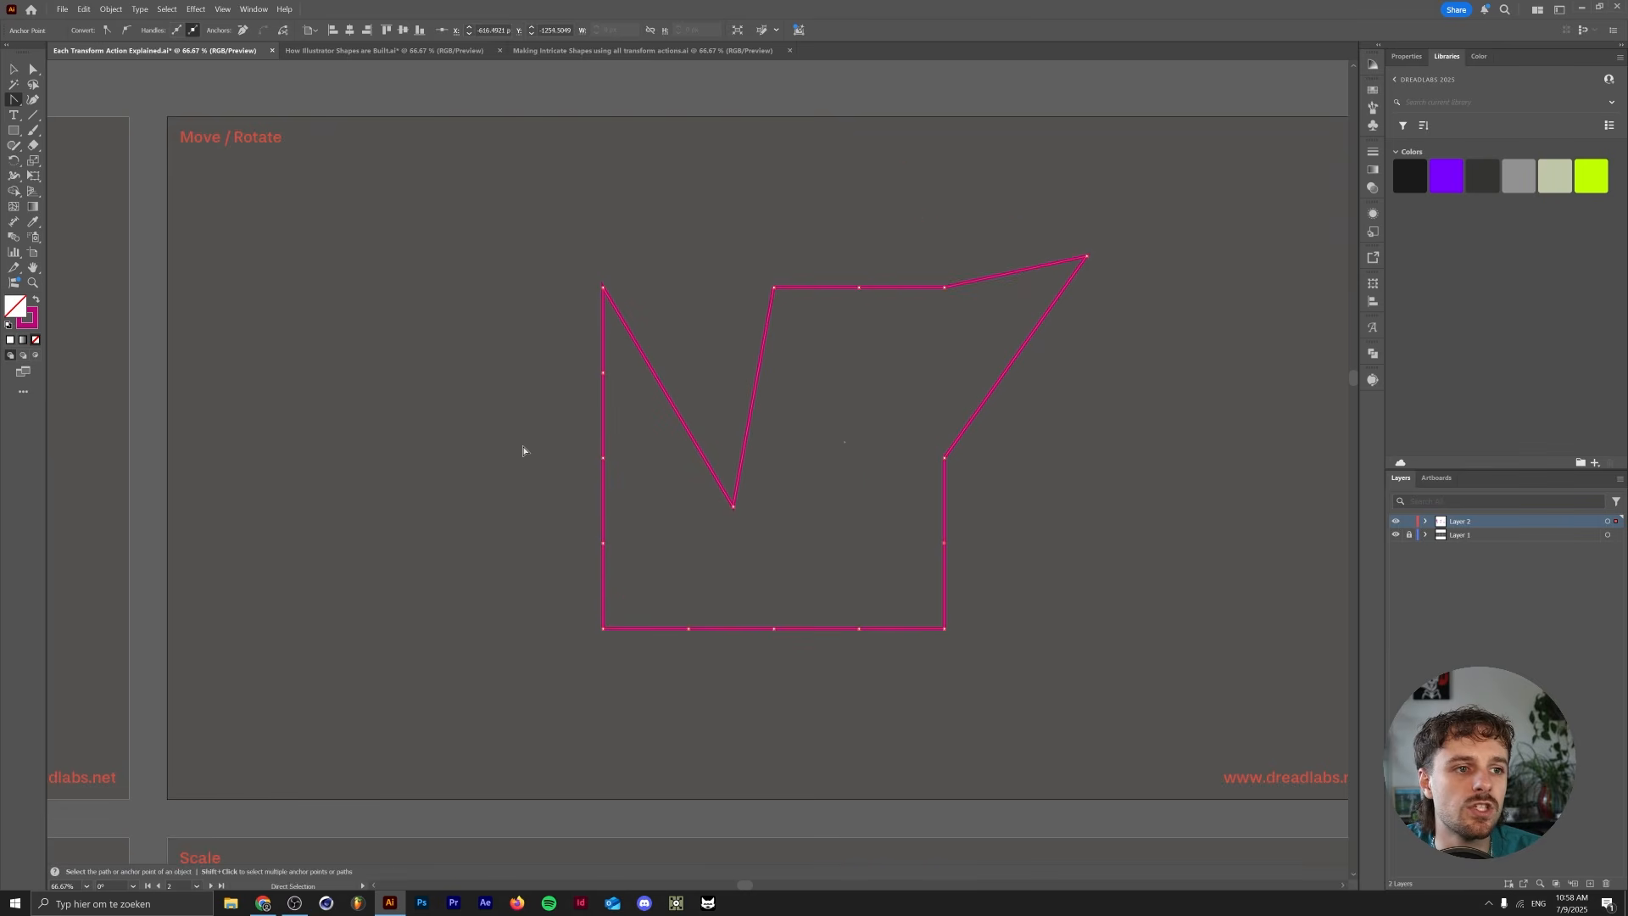
- Select alternate anchor points of the square and move them 200 px horizontally and -200 px vertically with the Move command
left_click(33, 69)
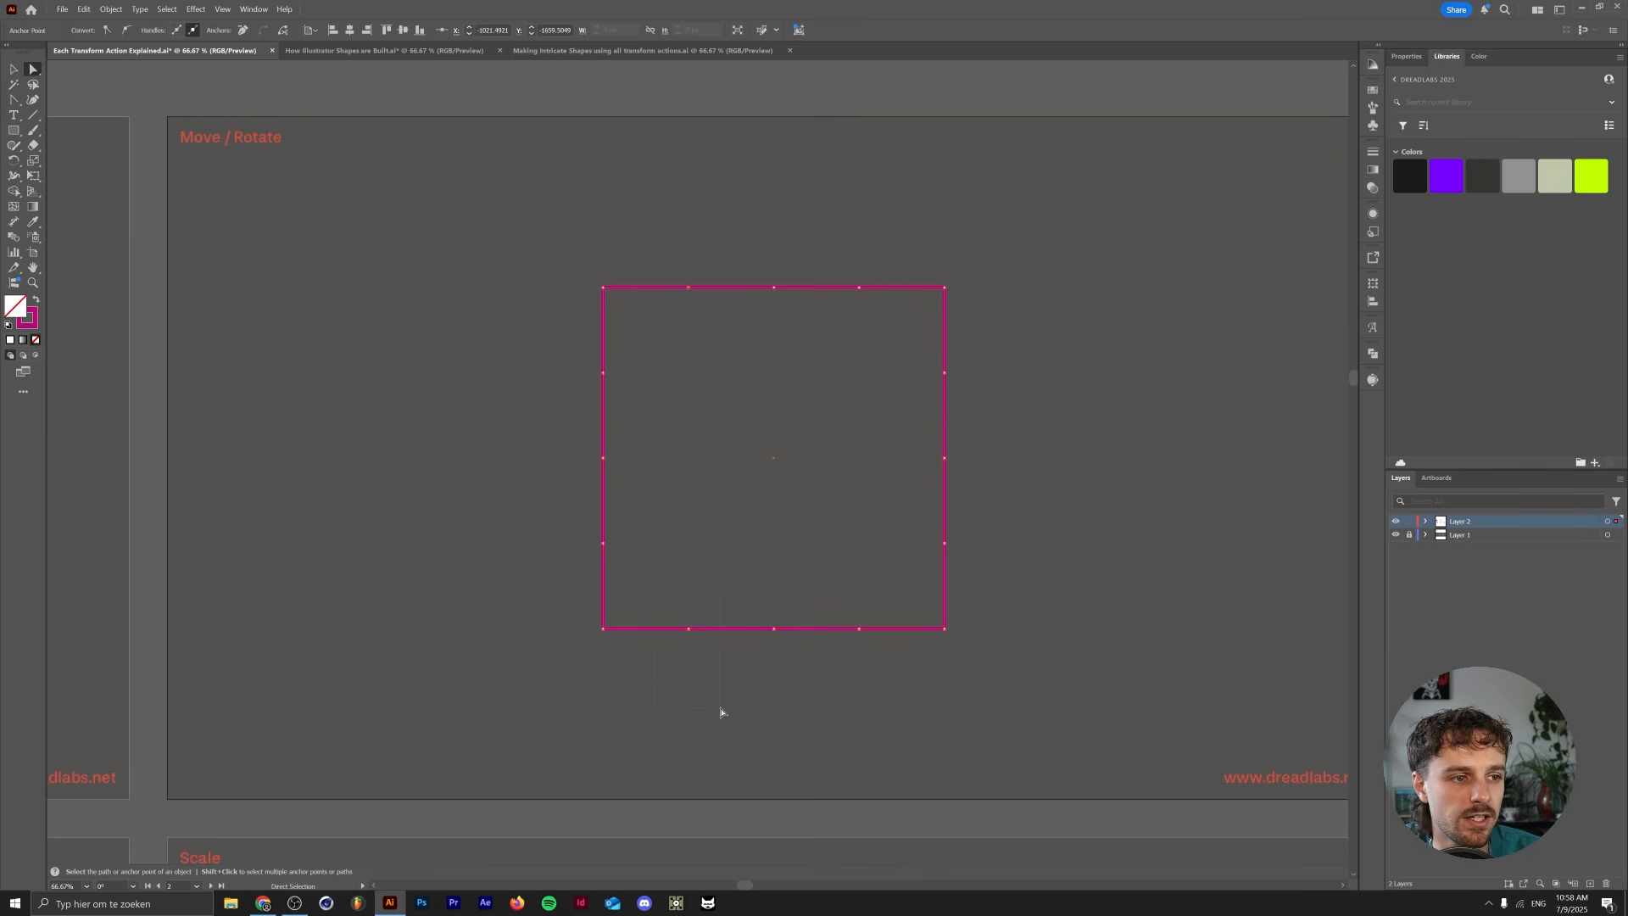
left_click_drag(721, 708, 721, 708)
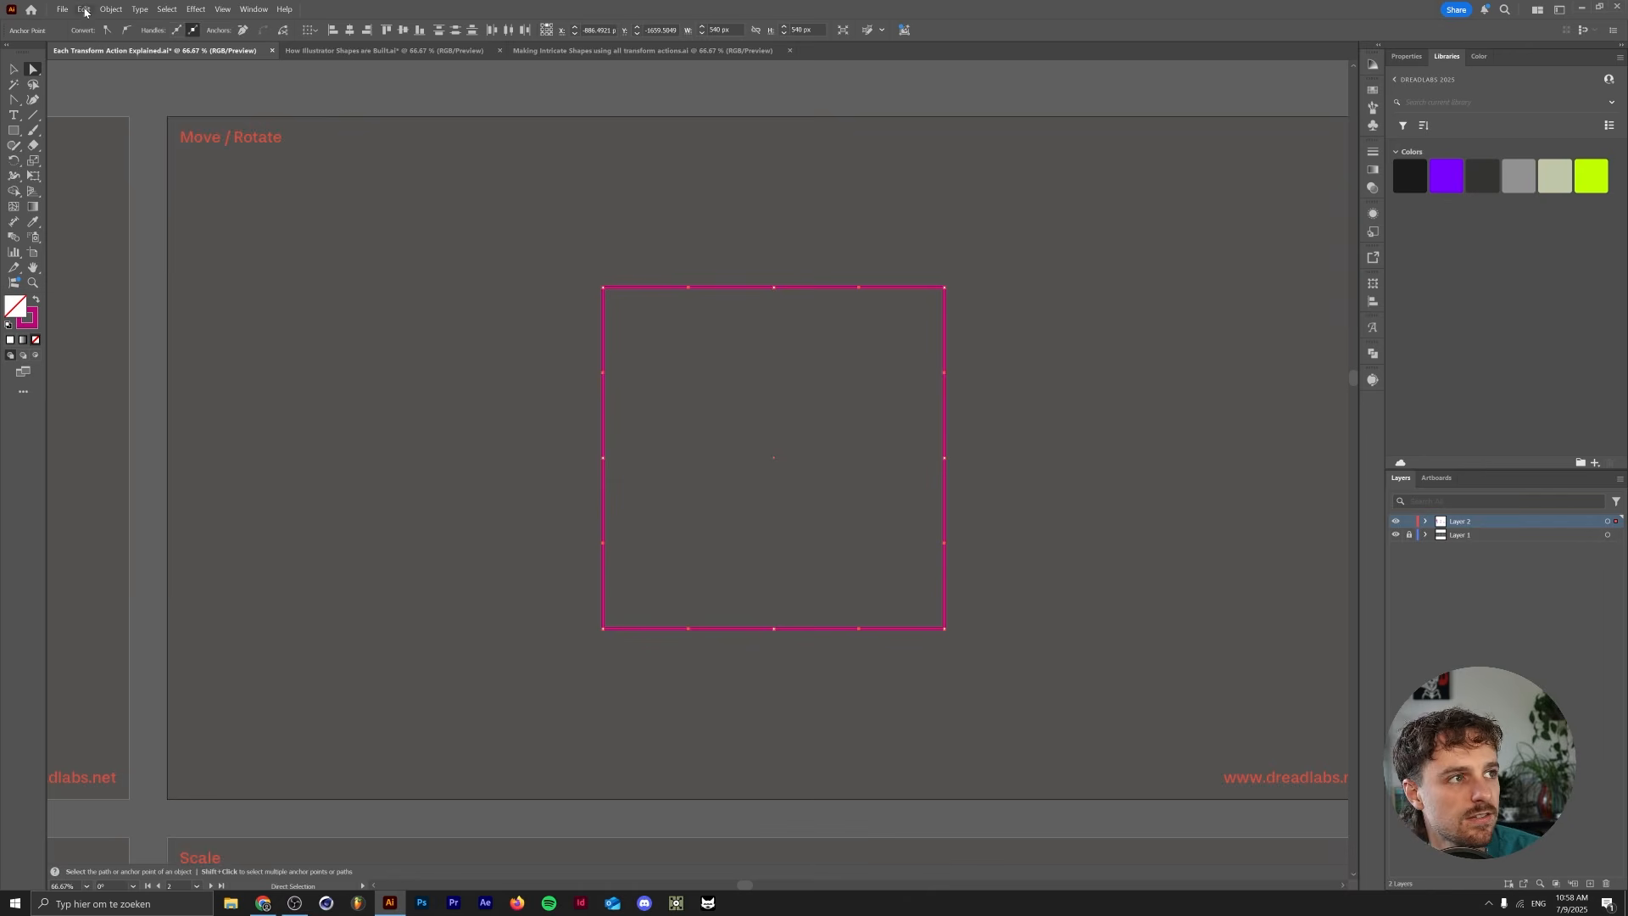
left_click(111, 9)
mouse_move(134, 25)
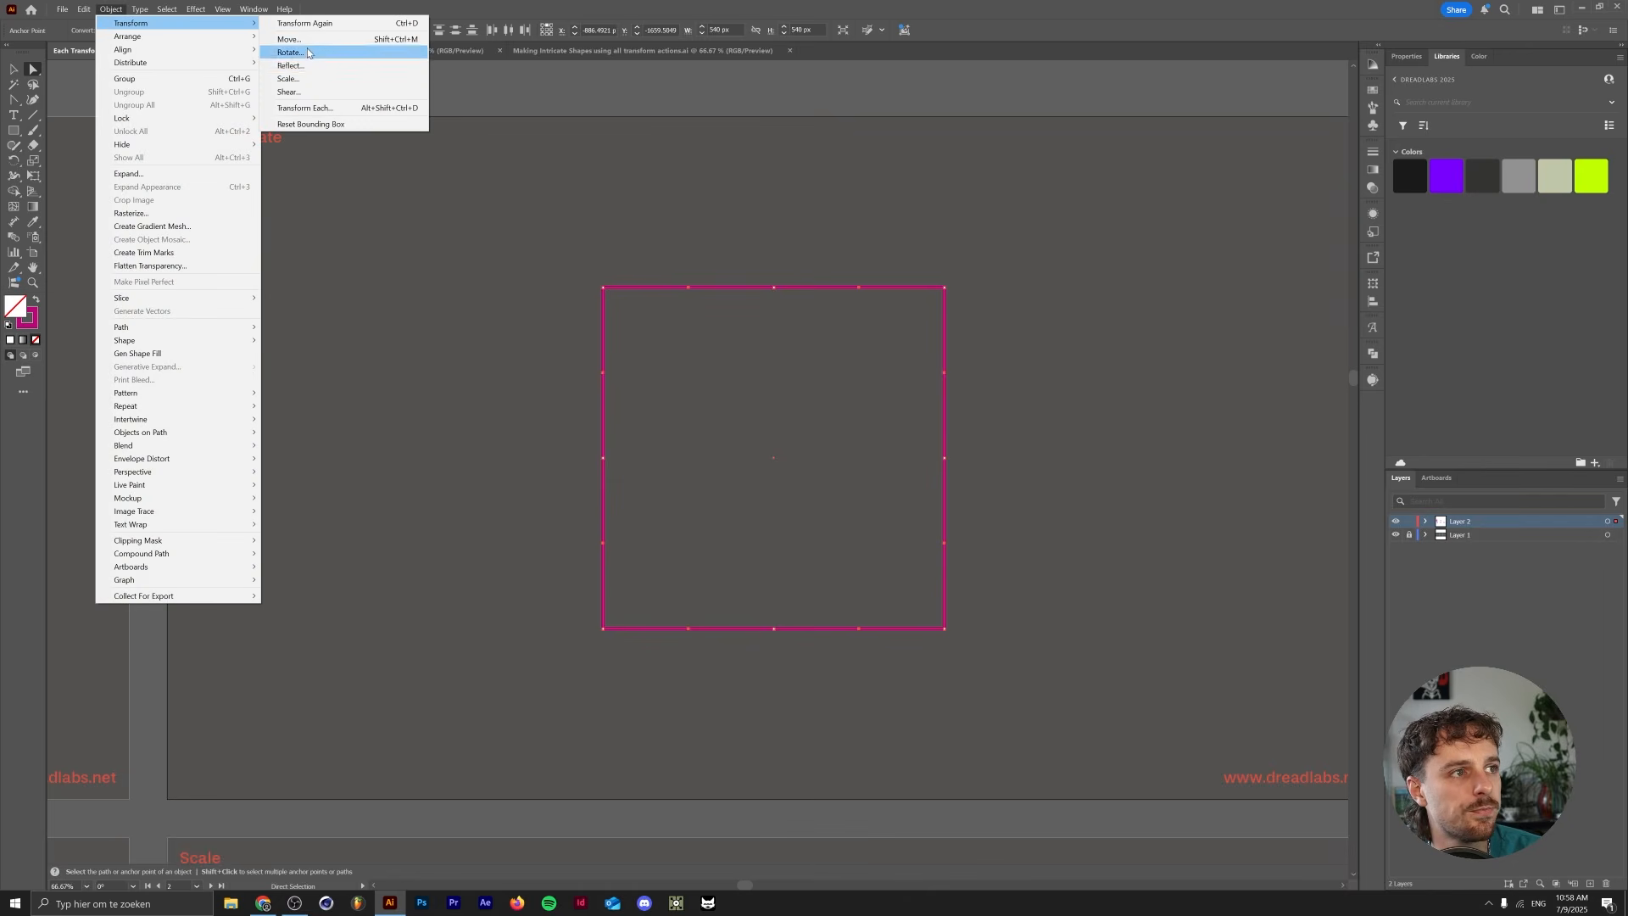
left_click(293, 39)
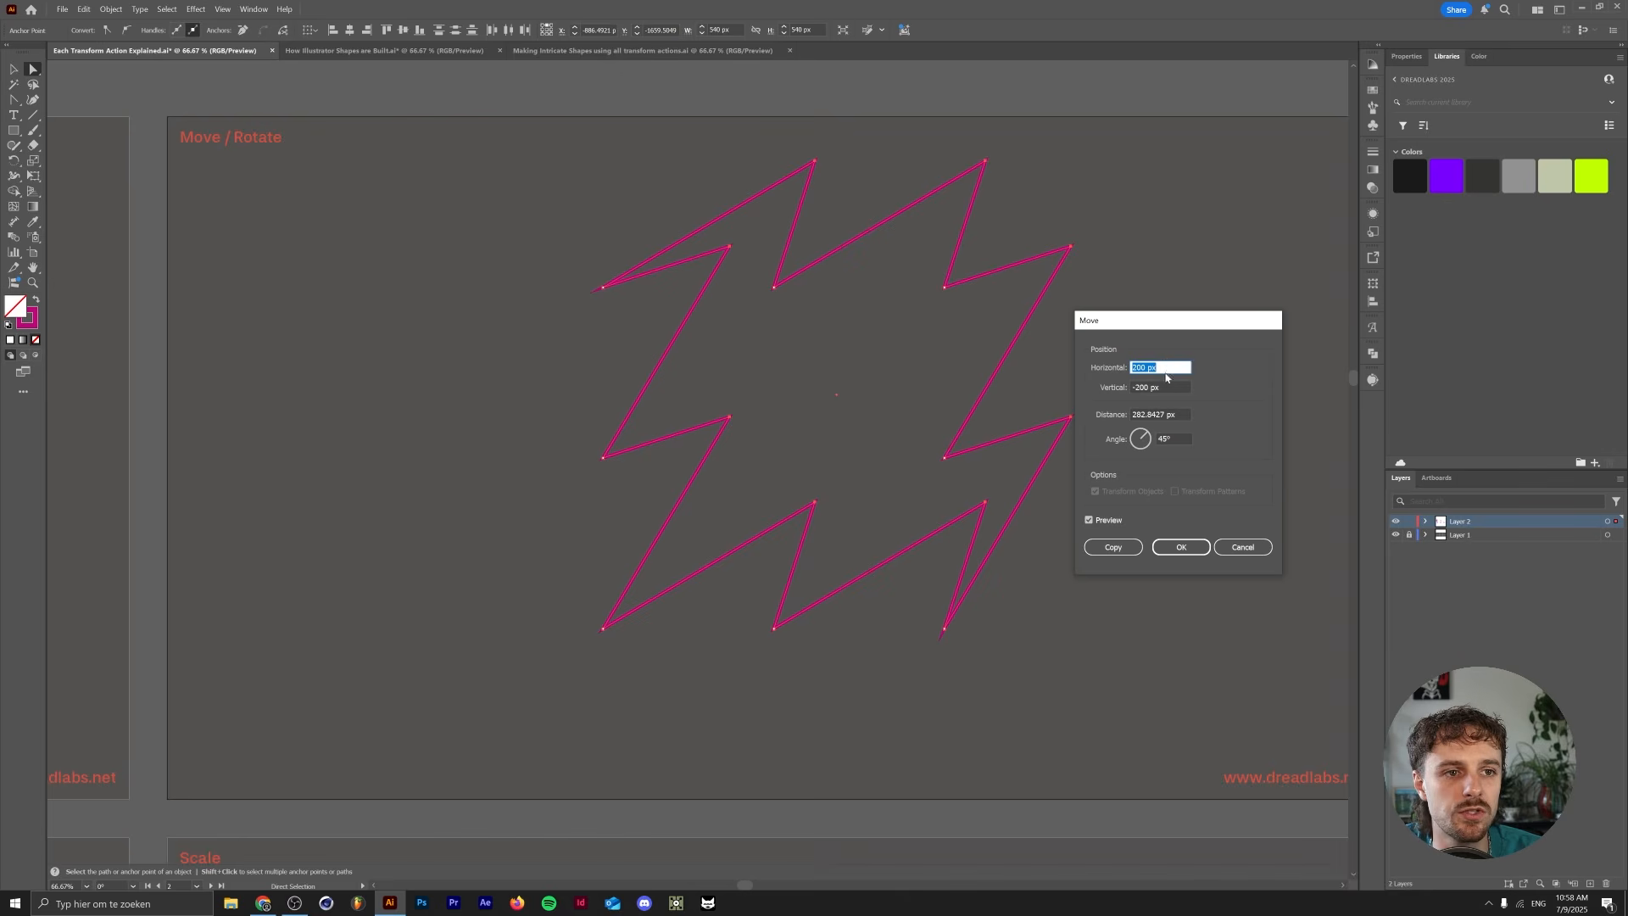
left_click(1182, 547)
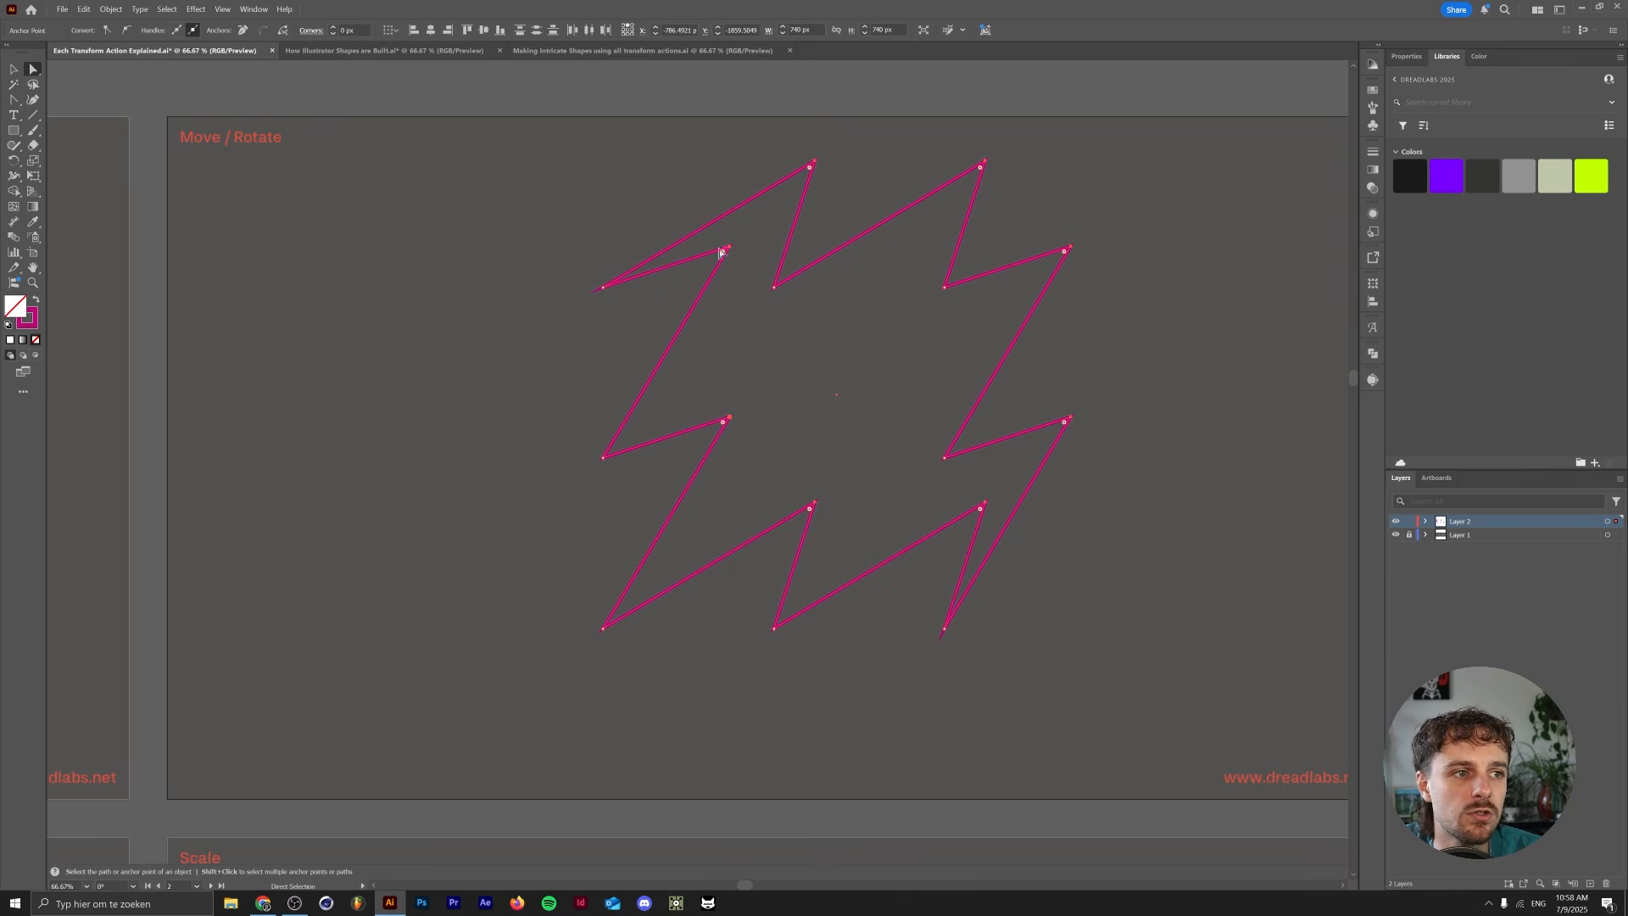
- Try rounding the corners at the moved anchor points, and undo all edits back to the plain square
left_click_drag(723, 424, 654, 472)
key("v")
left_click(509, 432)
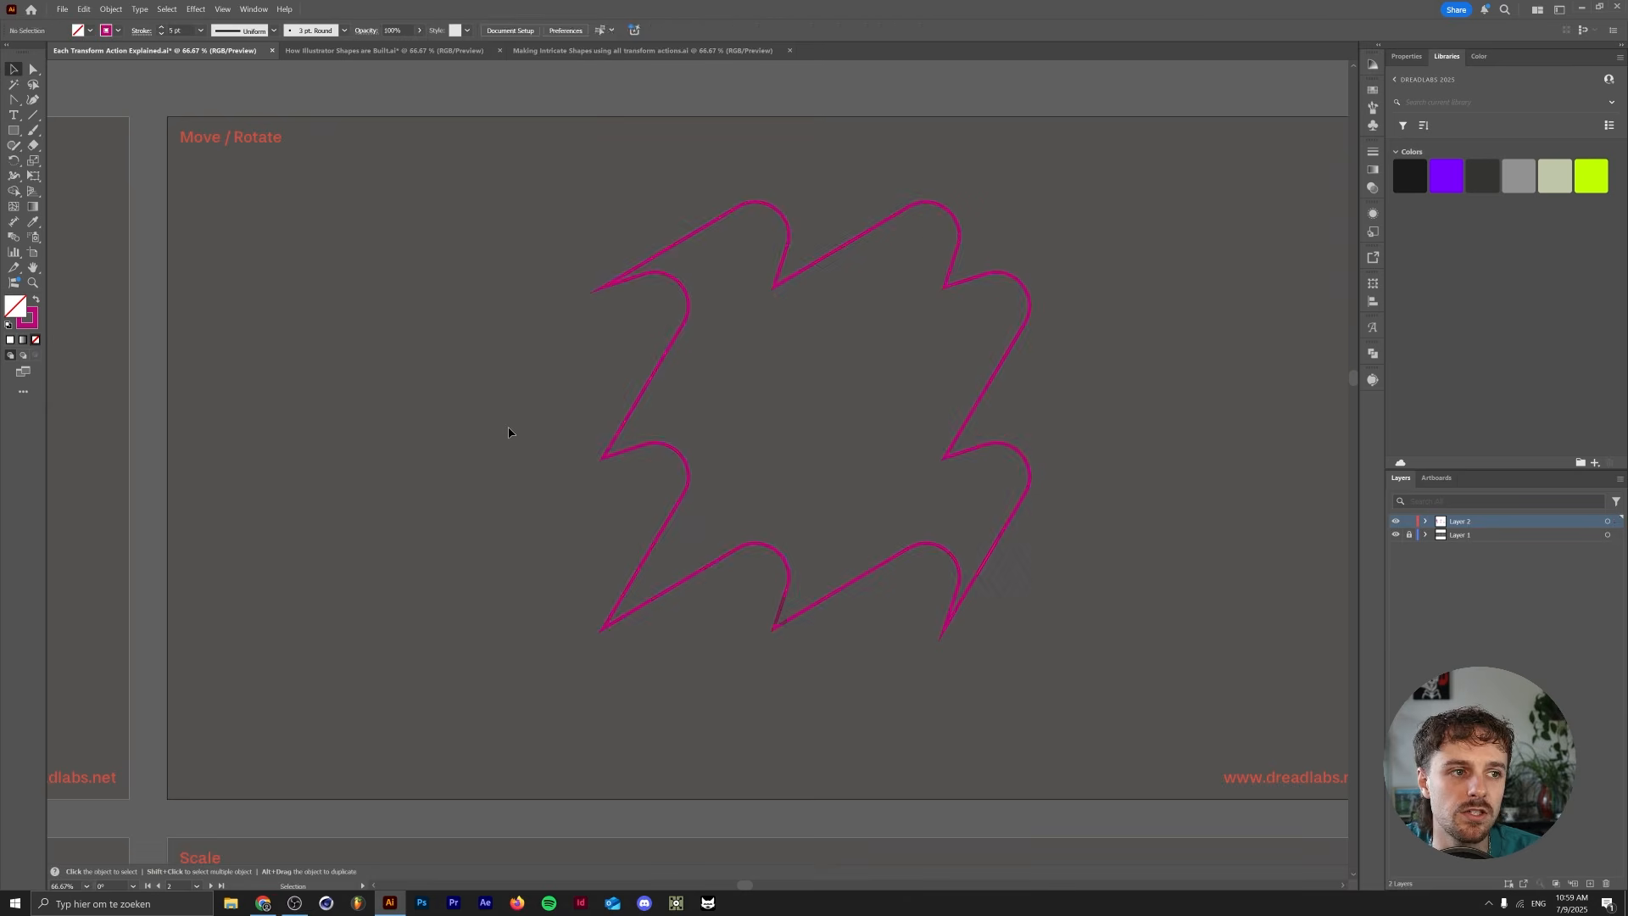
key("ctrl+z")
key("ctrl+z")
key("ctrl+z")
key("ctrl+z")
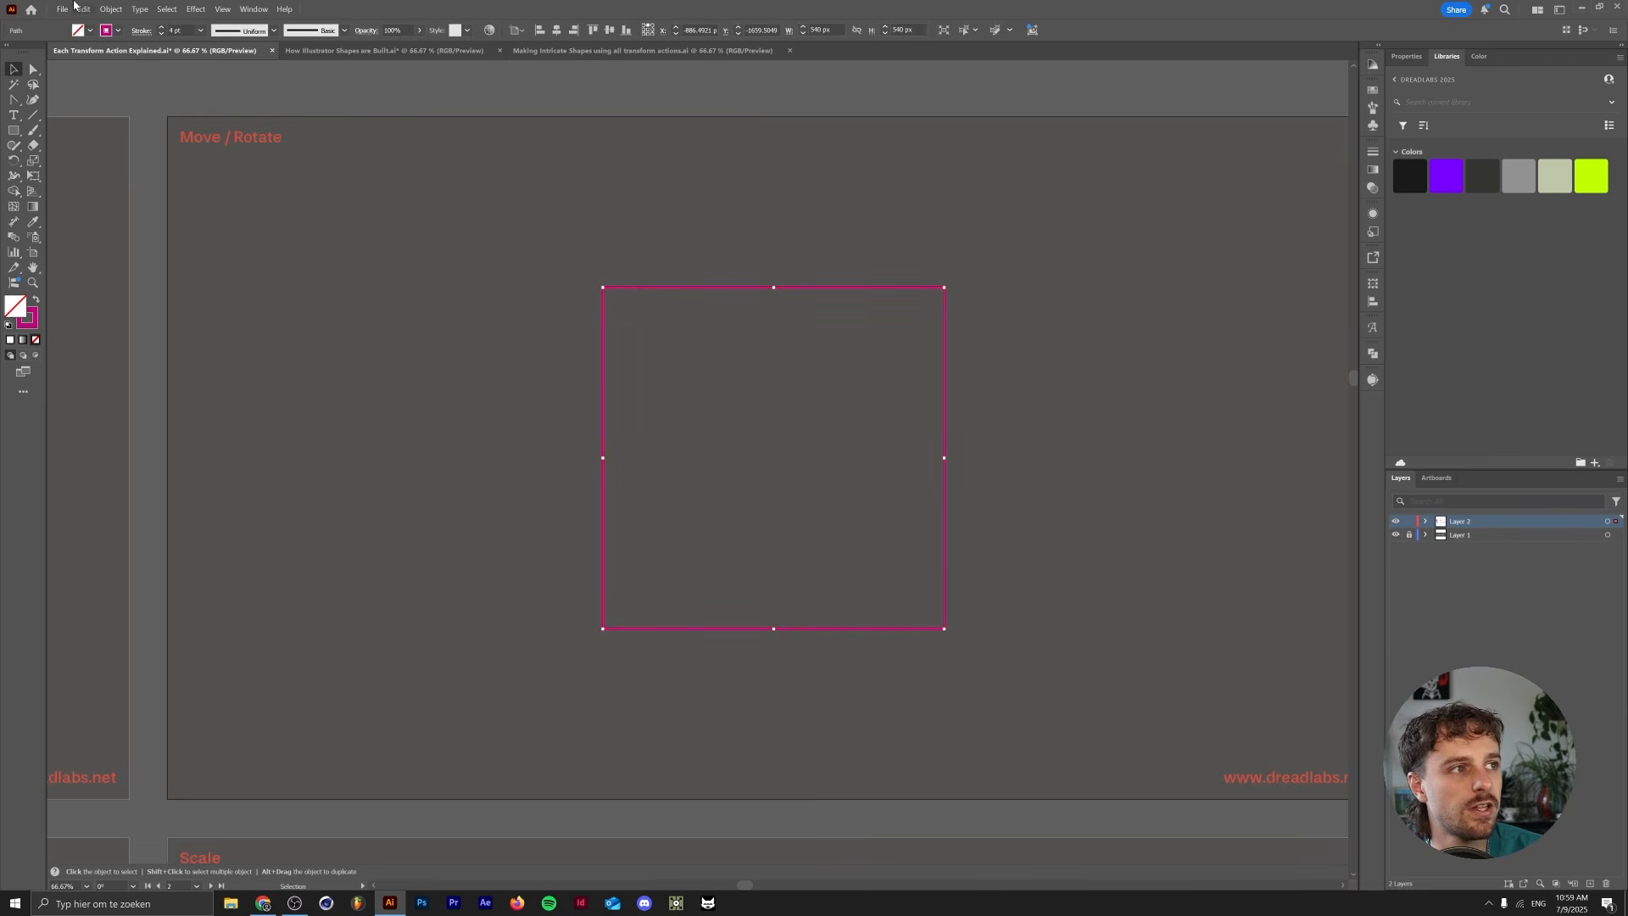
- Preview different angles for the square in the Rotate dialog, cancel it, and try rotating the square freehand from its upper-right corner
left_click(107, 10)
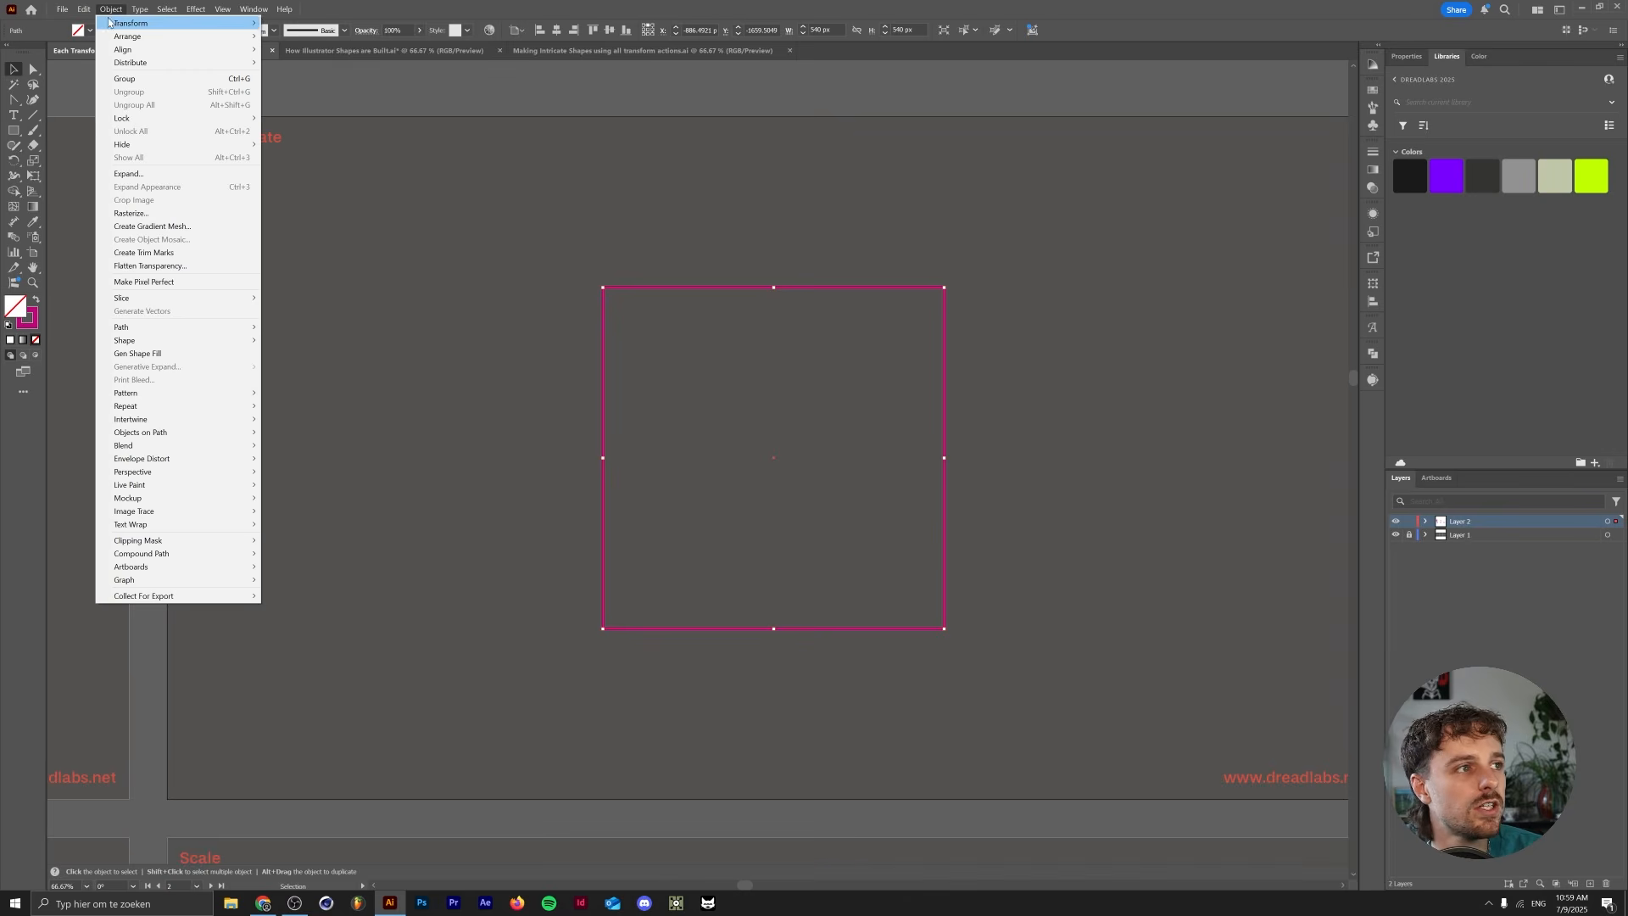
mouse_move(135, 23)
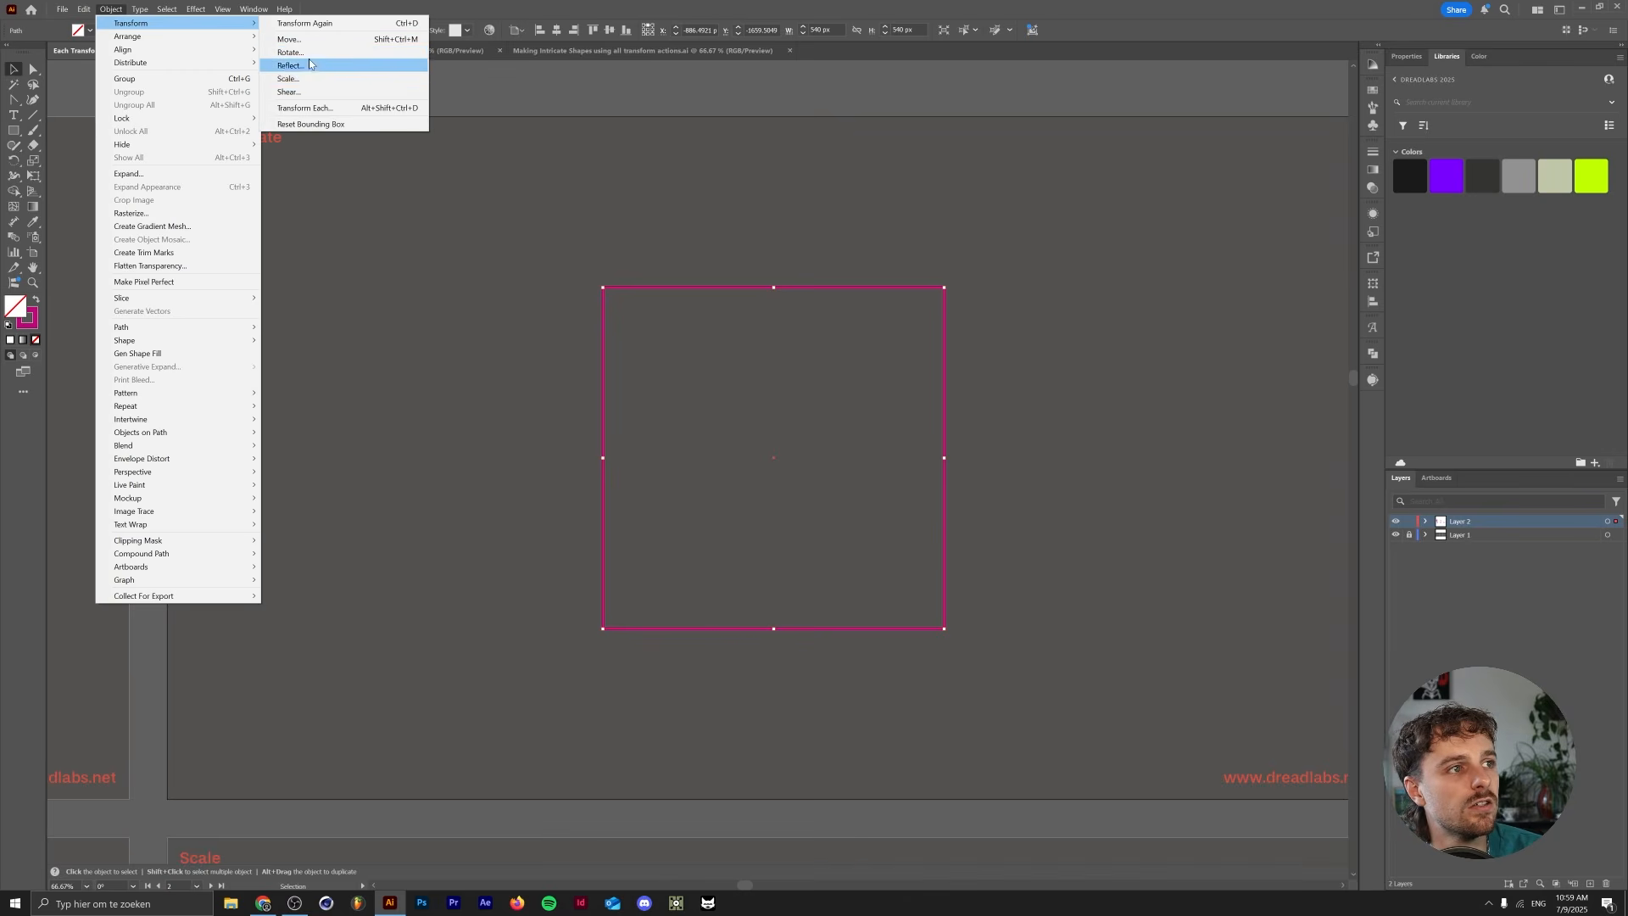
left_click(291, 53)
scroll(1267, 410, "down", 20)
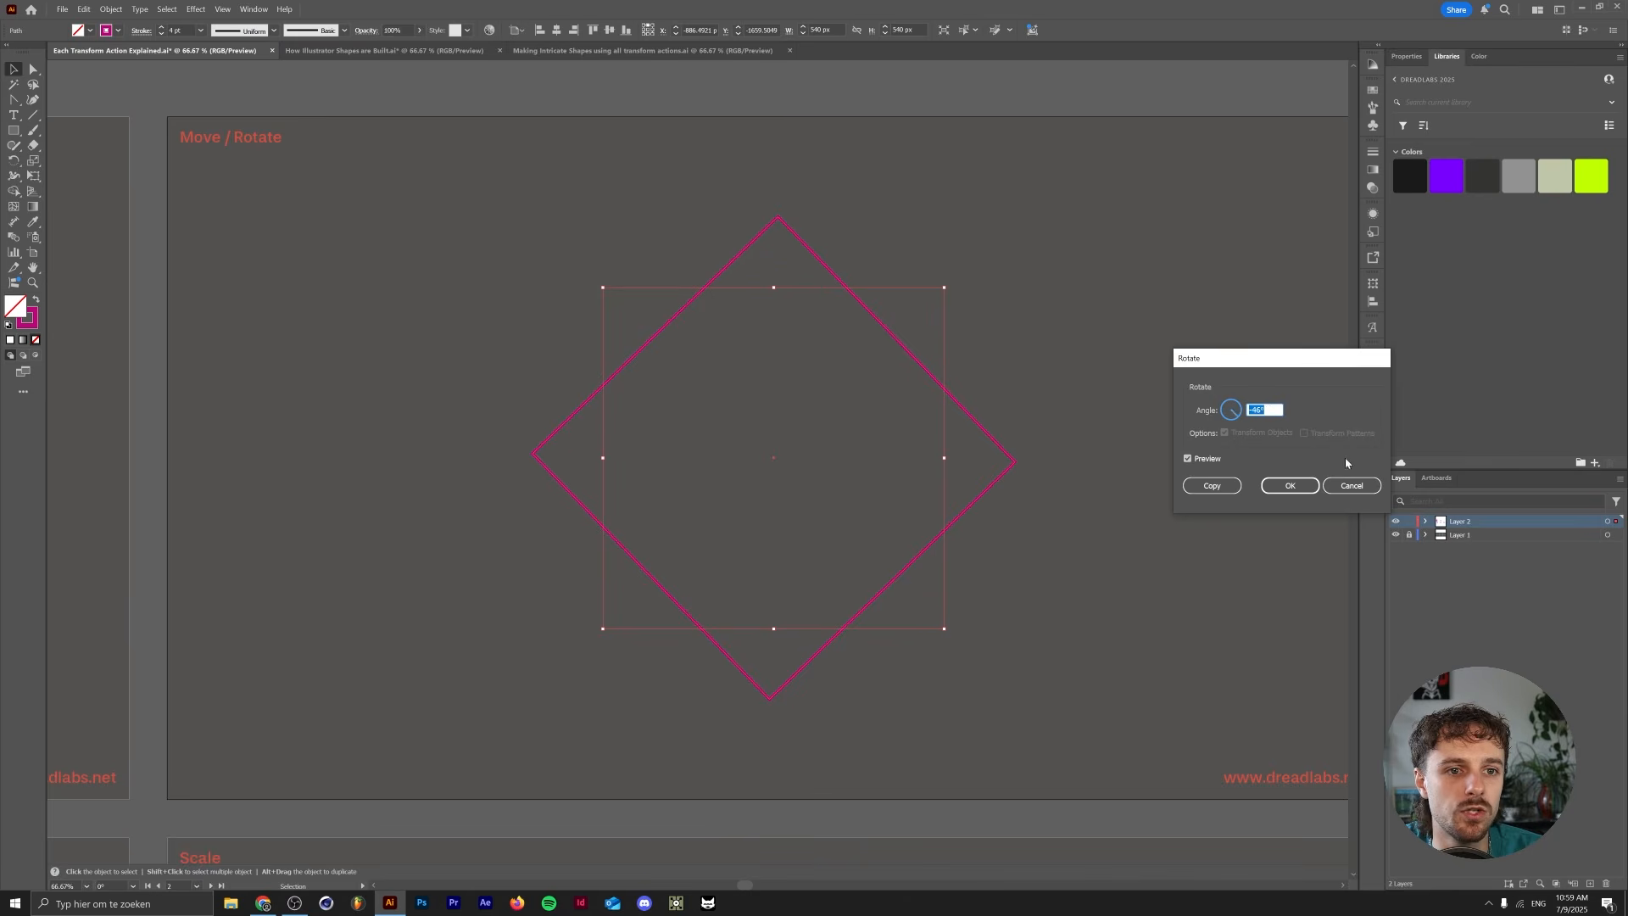
left_click(1351, 486)
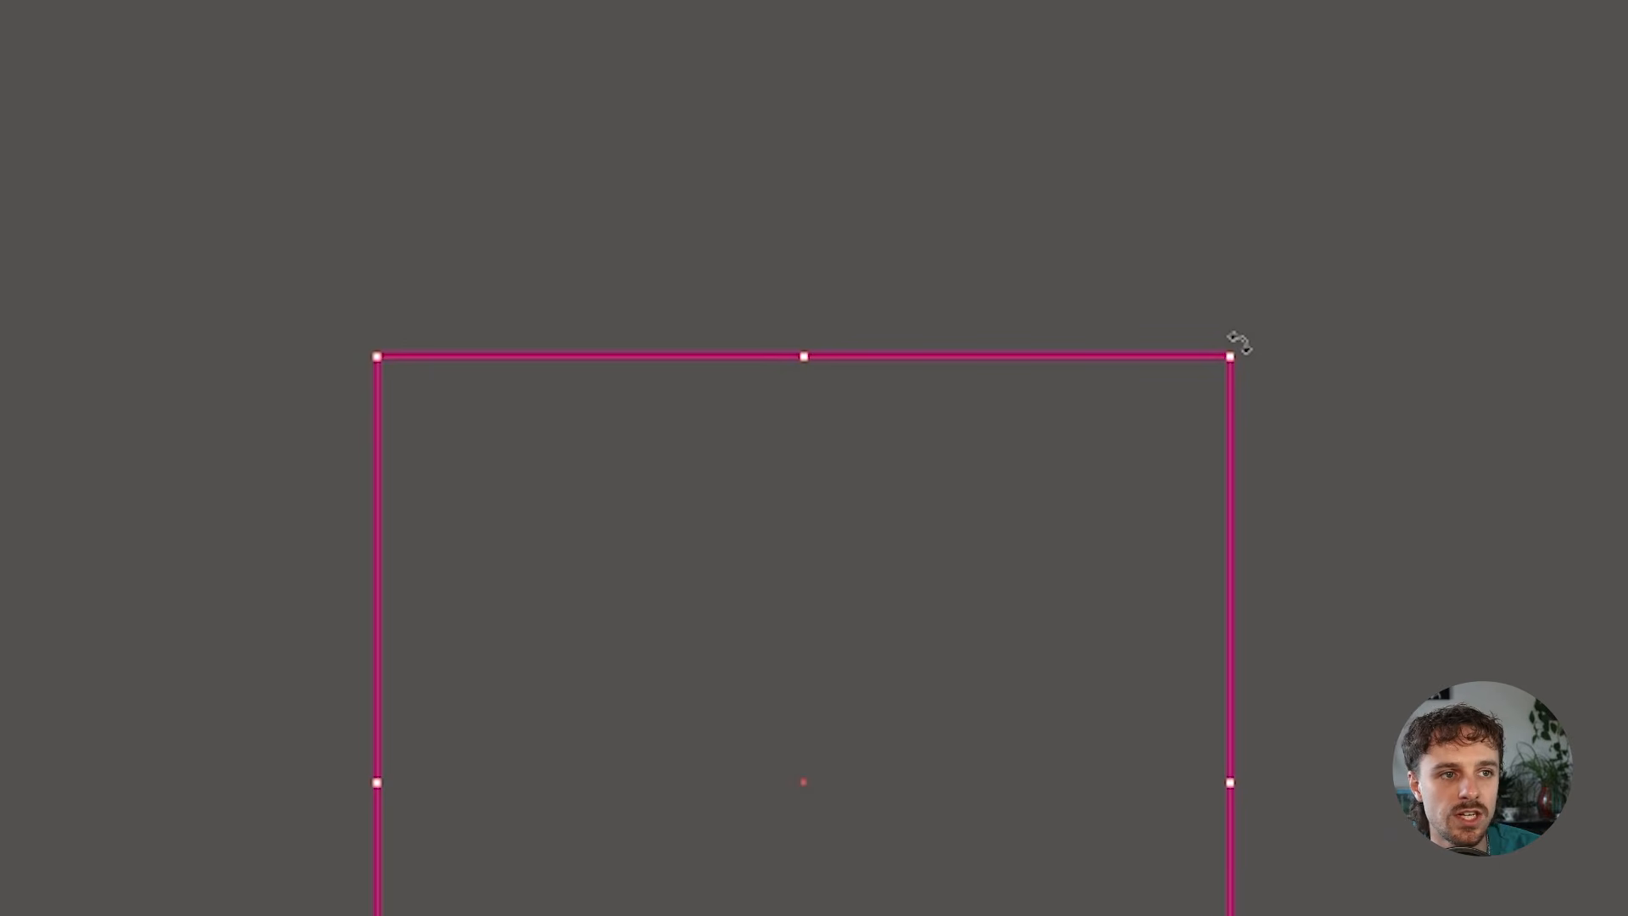
left_click_drag(1238, 342, 1054, 832)
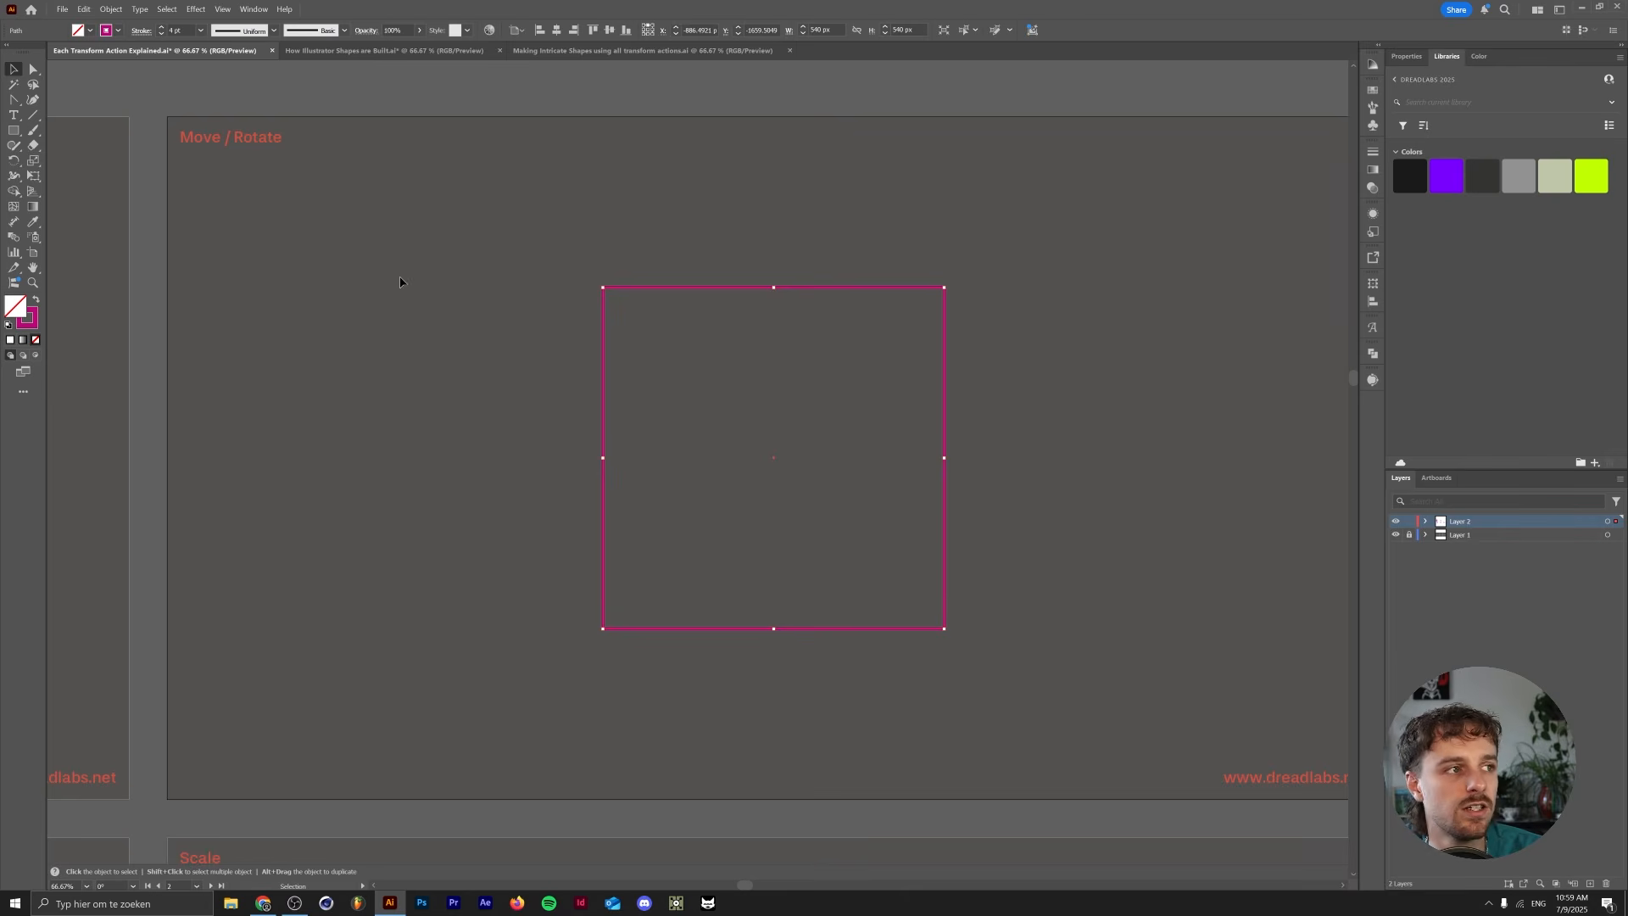
- Try rotating the square about its centre with the Rotate tool, and undo the rotation
key("r")
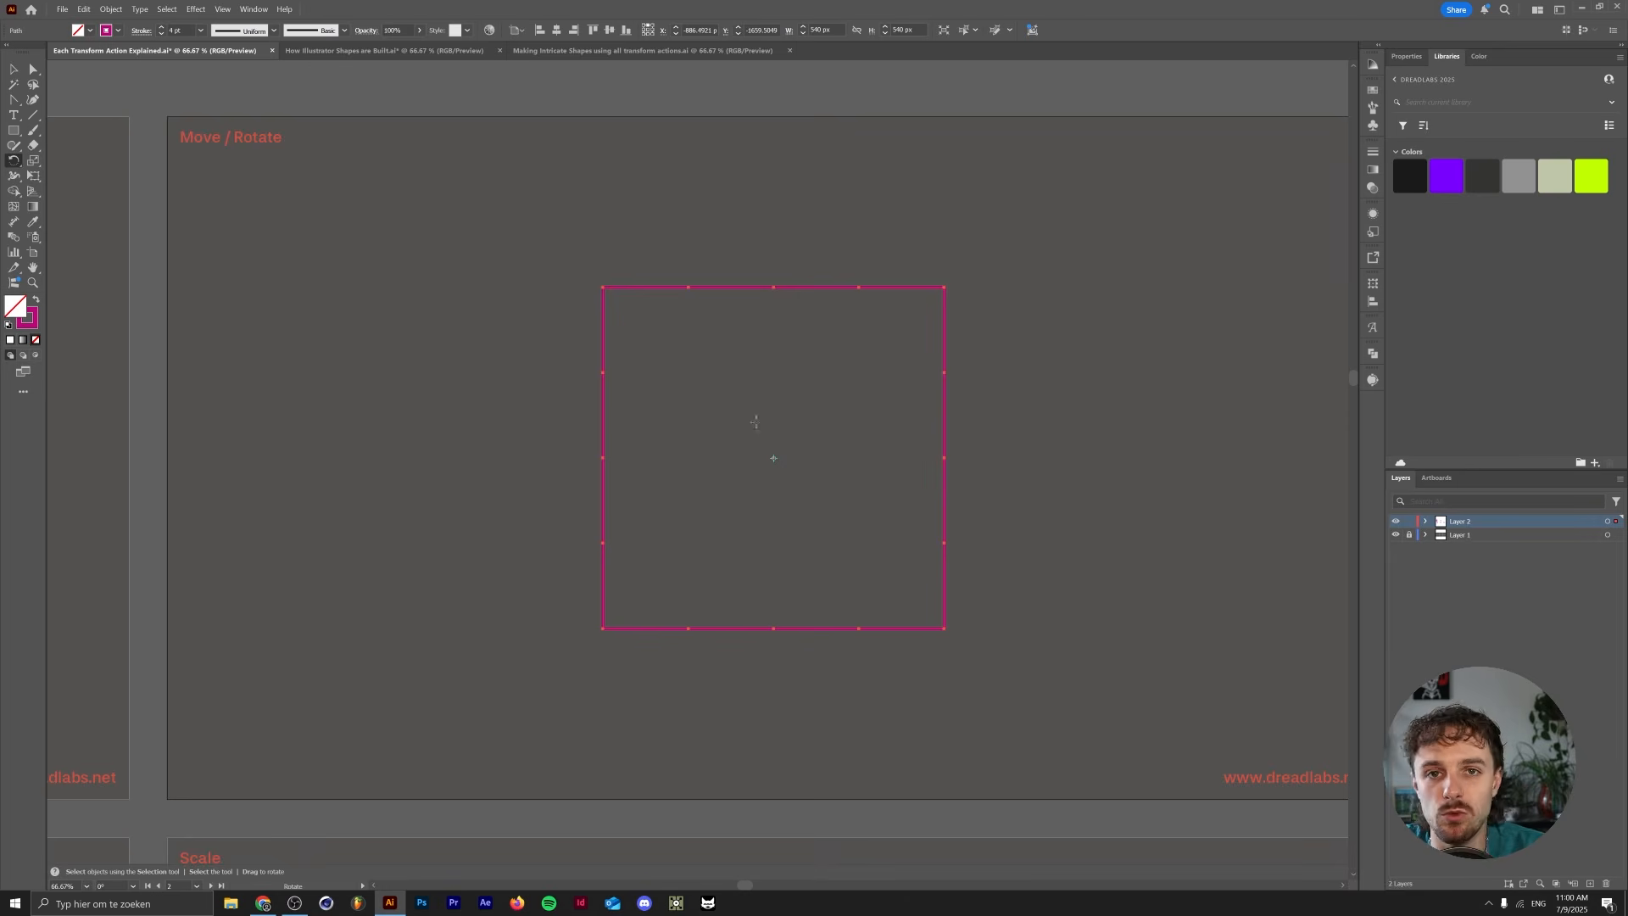
left_click_drag(619, 314, 562, 457)
key("ctrl+z")
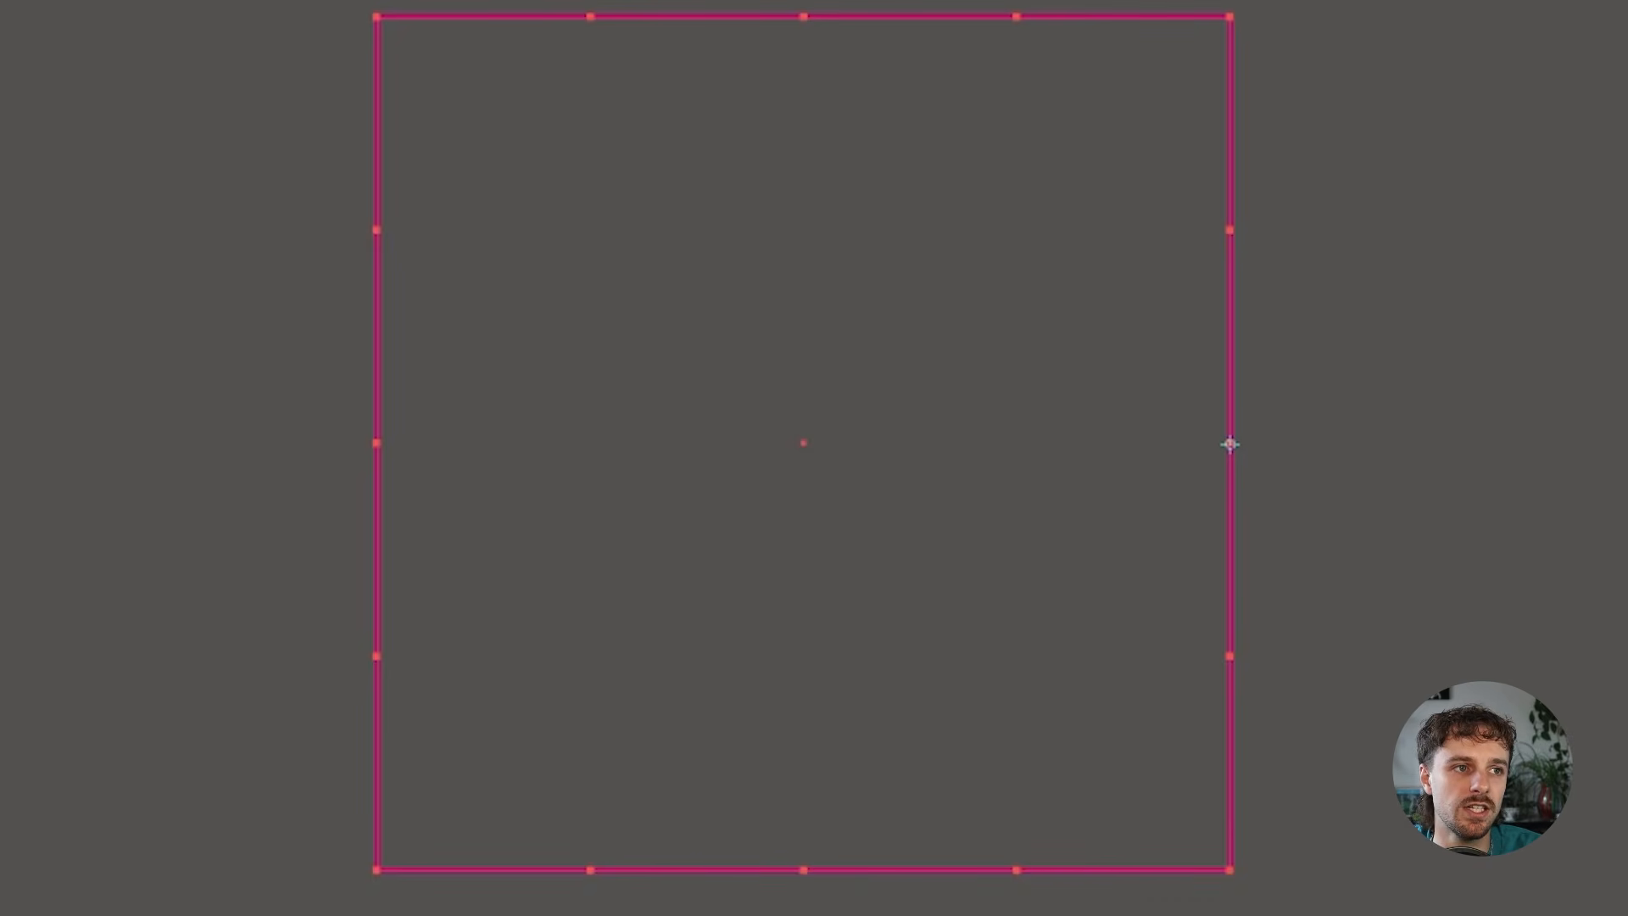
- Try setting the rotation pivot at several points inside the square, rotate the square freehand, and undo the rotation
left_click(569, 270)
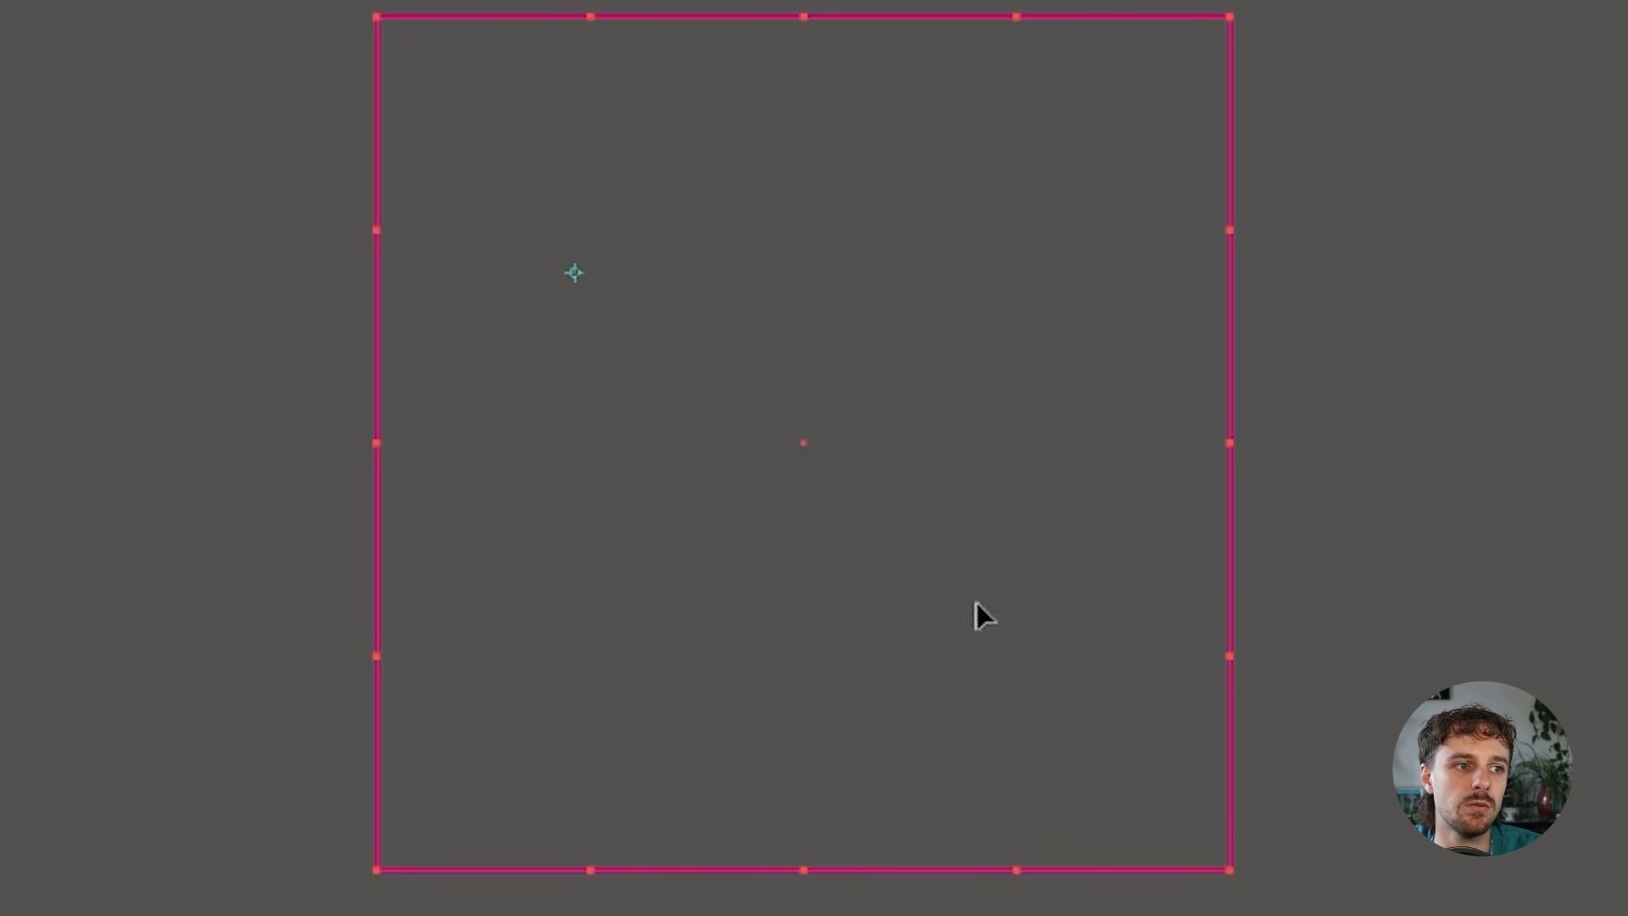
left_click(977, 610)
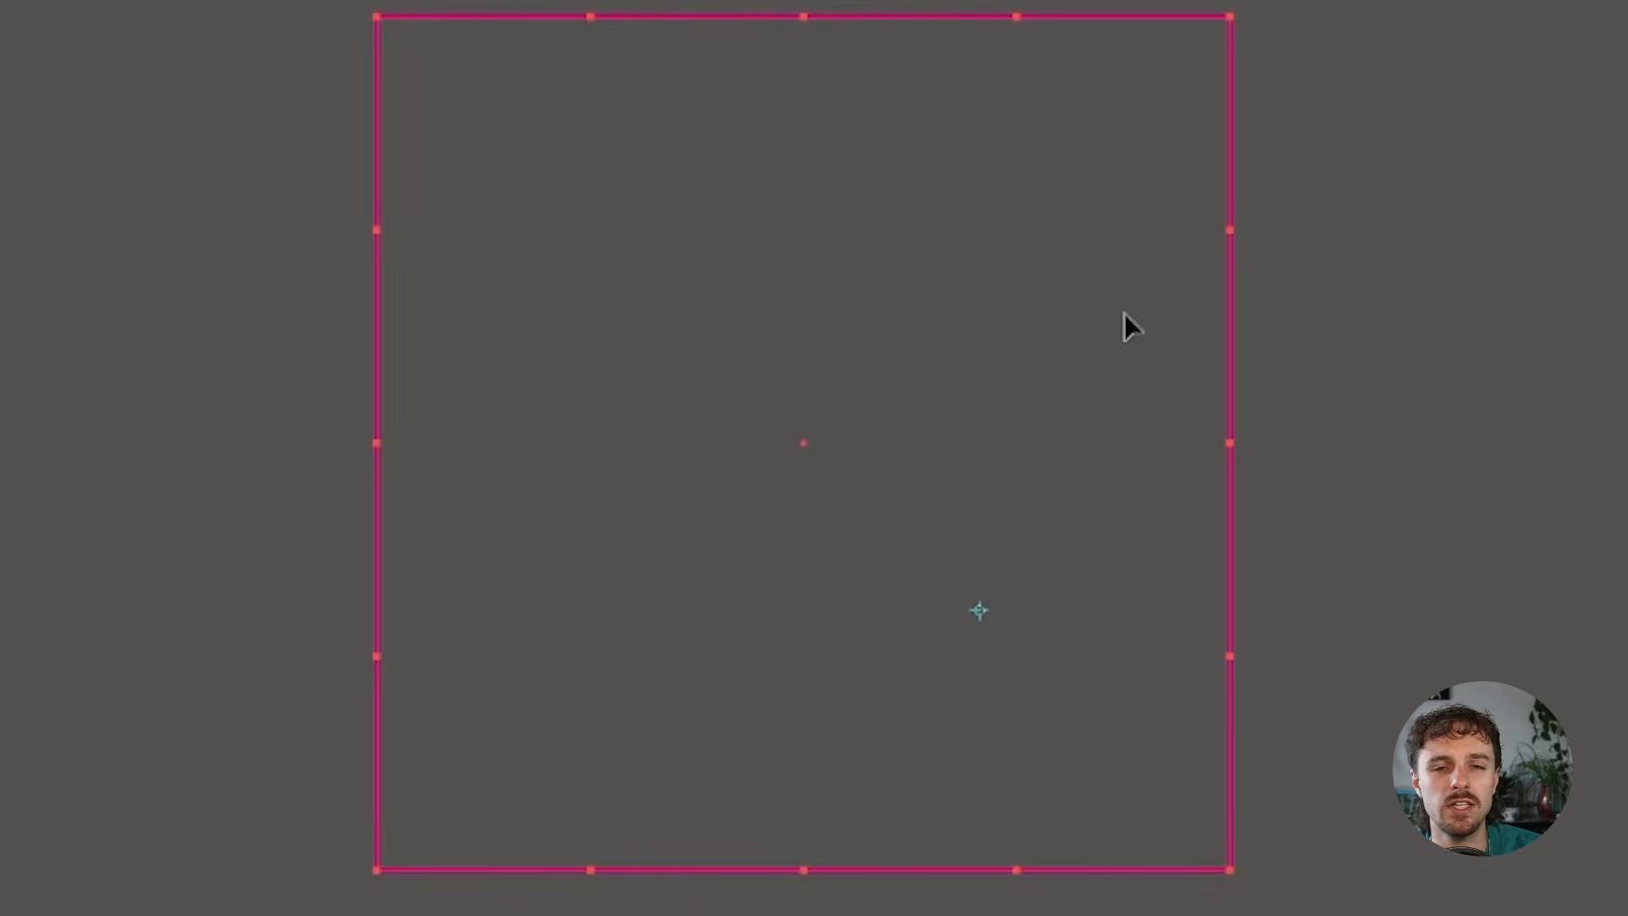
left_click(1158, 446)
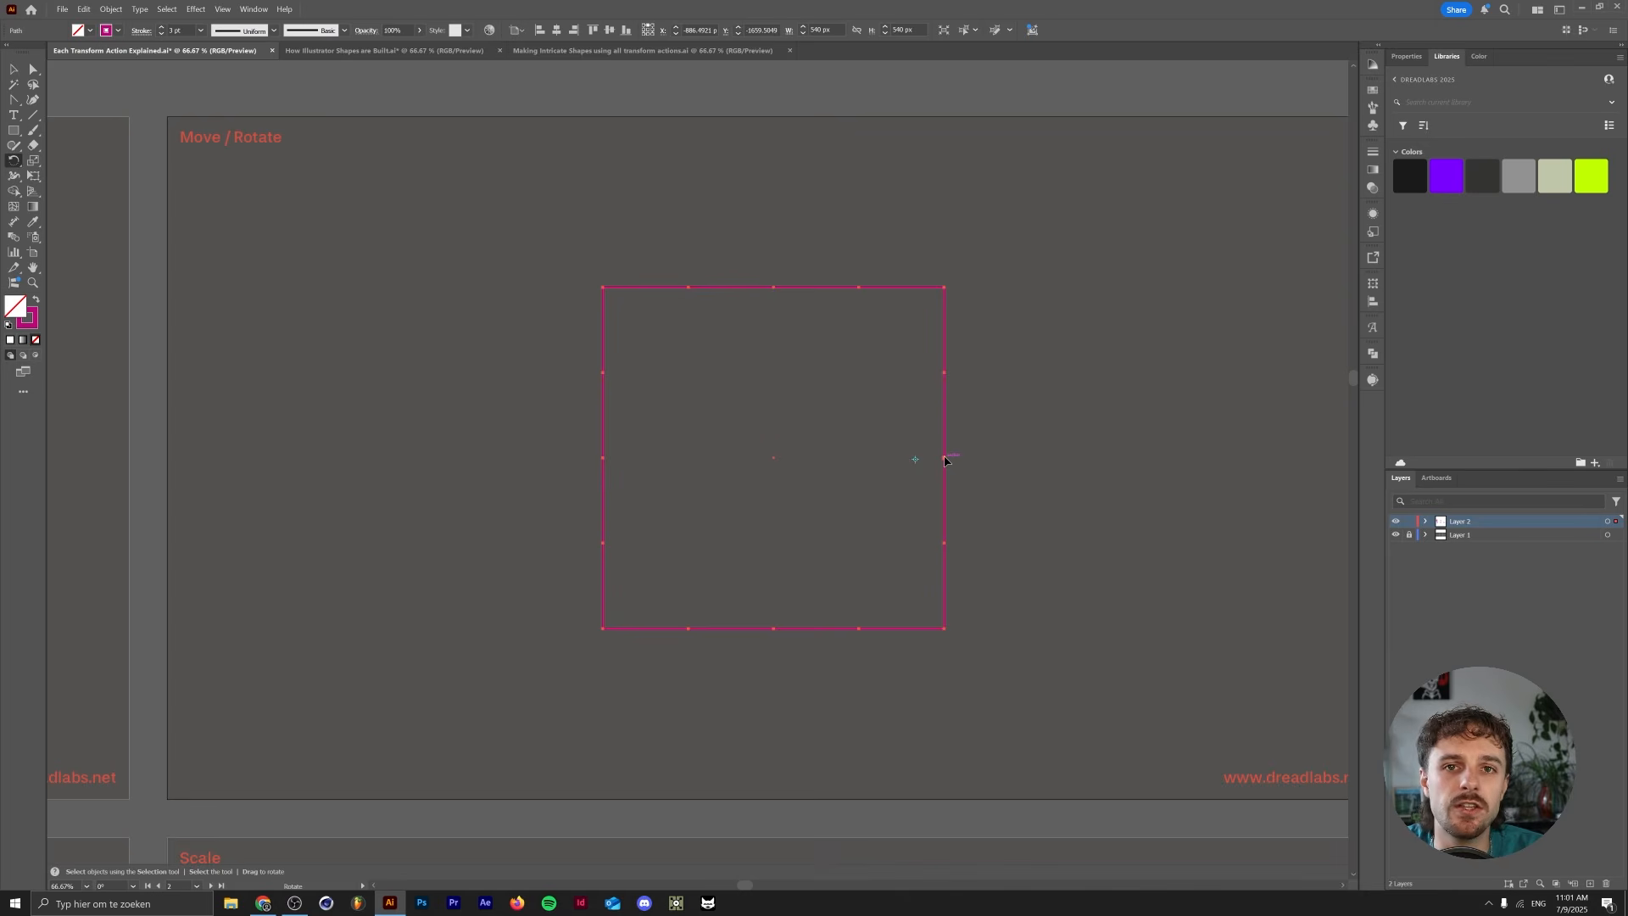
left_click_drag(593, 221, 1049, 475)
key("ctrl+z")
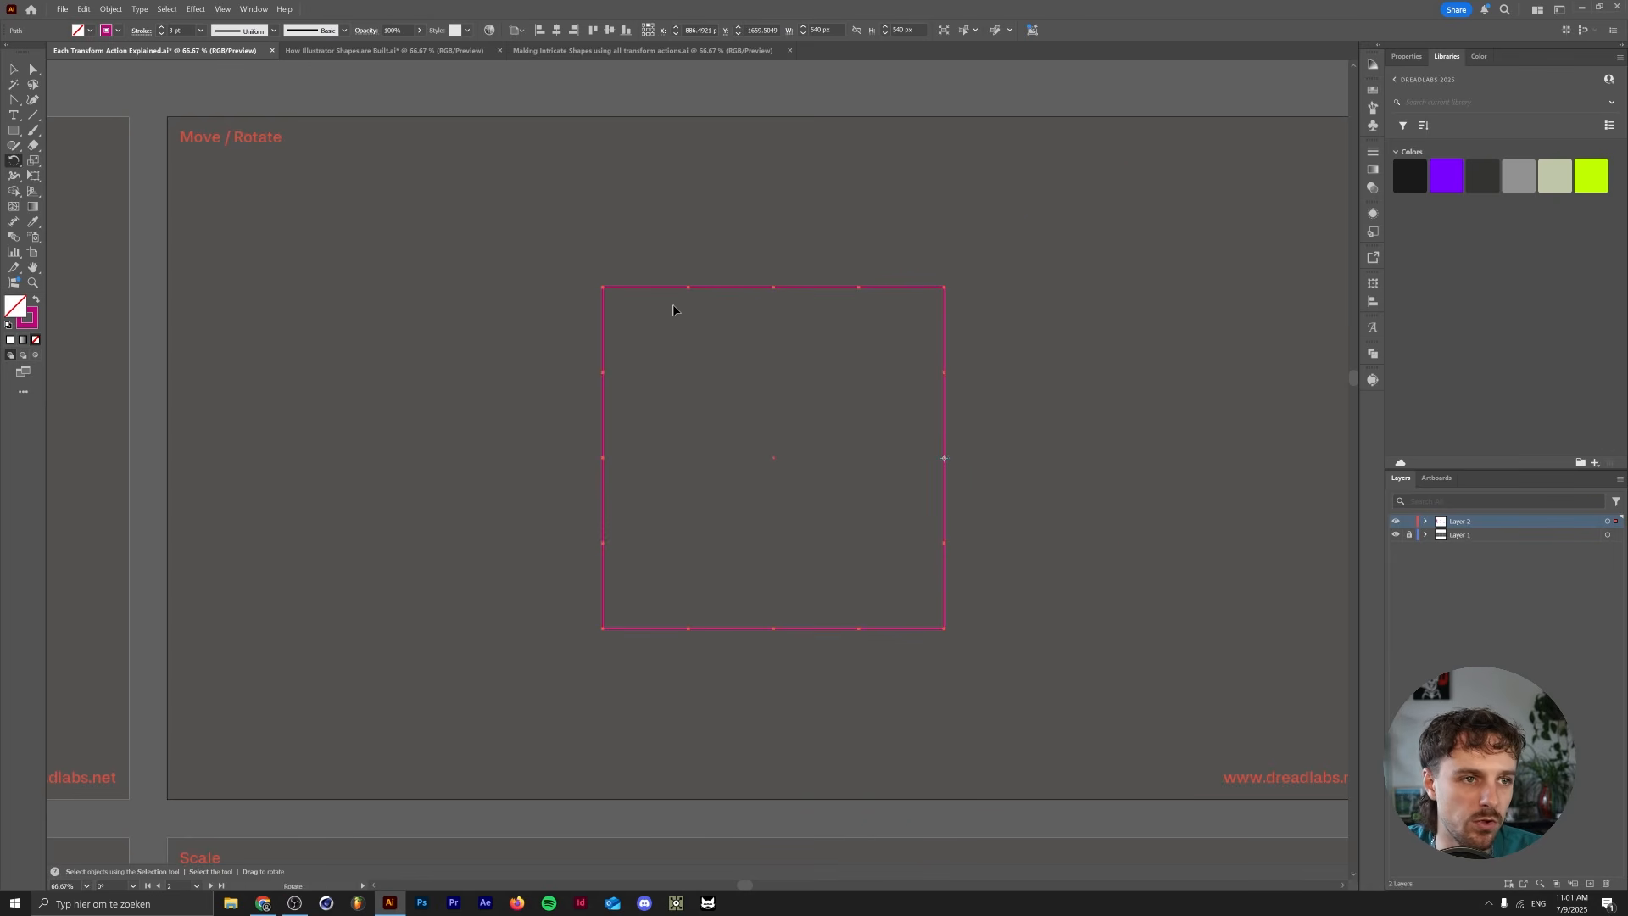
- Rotate a copy of the square 45° about its right-middle anchor point, repeat the transform six times around it, and deselect
left_click_drag(669, 329, 847, 307)
left_click_drag(865, 230, 924, 221)
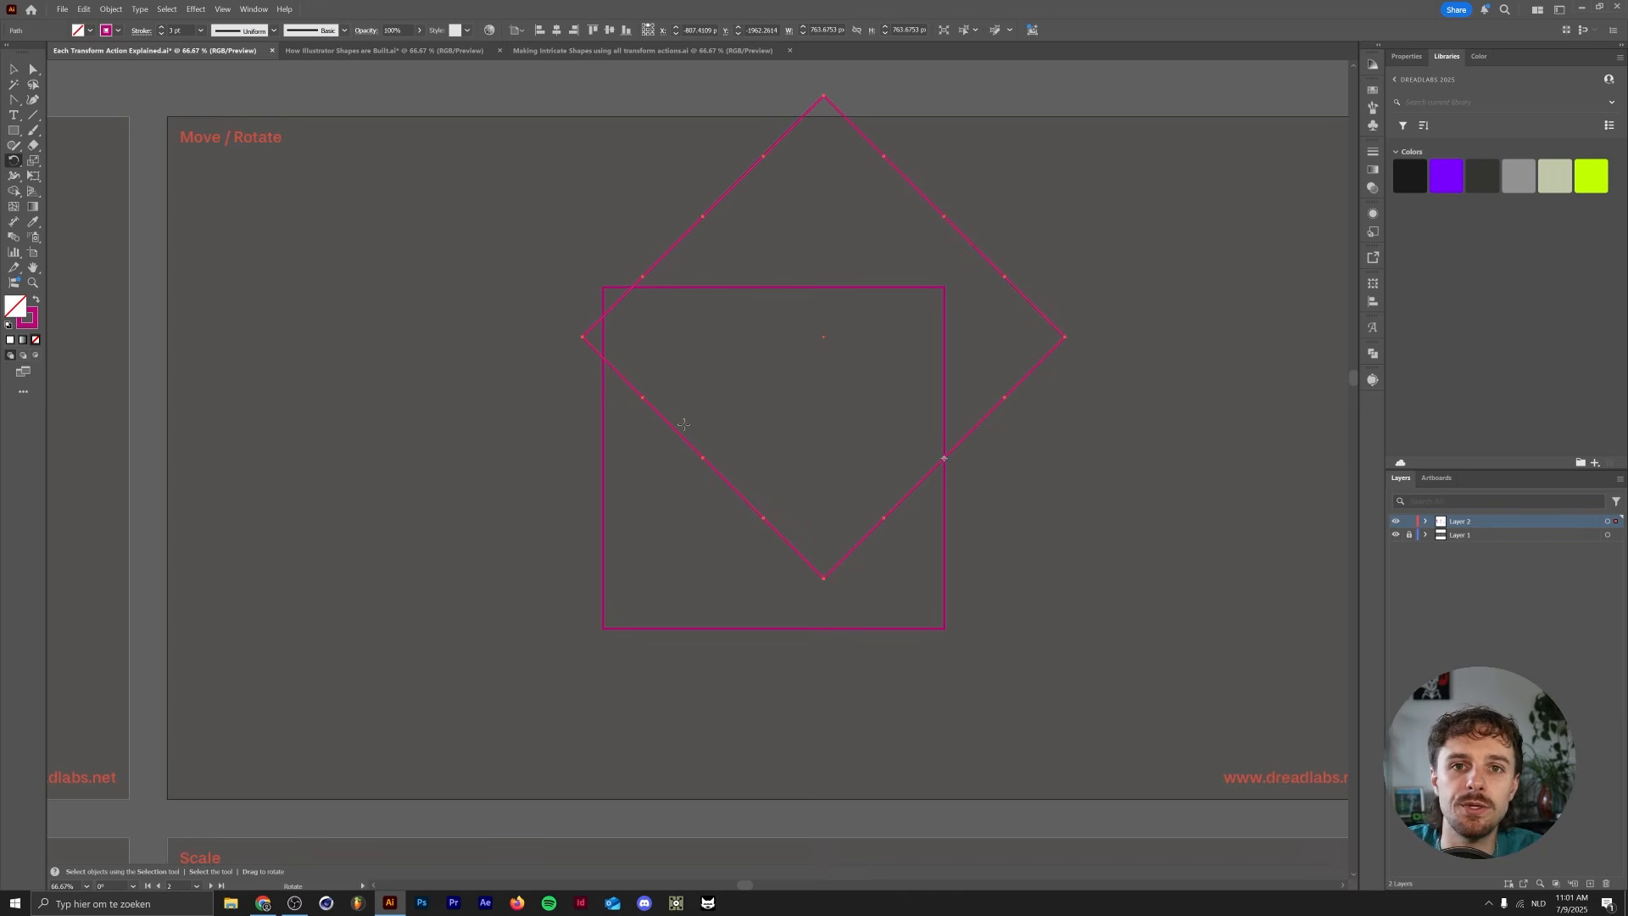
key("ctrl+d")
key("ctrl+d")
key("ctrl+d")
key("ctrl+d")
key("ctrl+d")
key("ctrl+d")
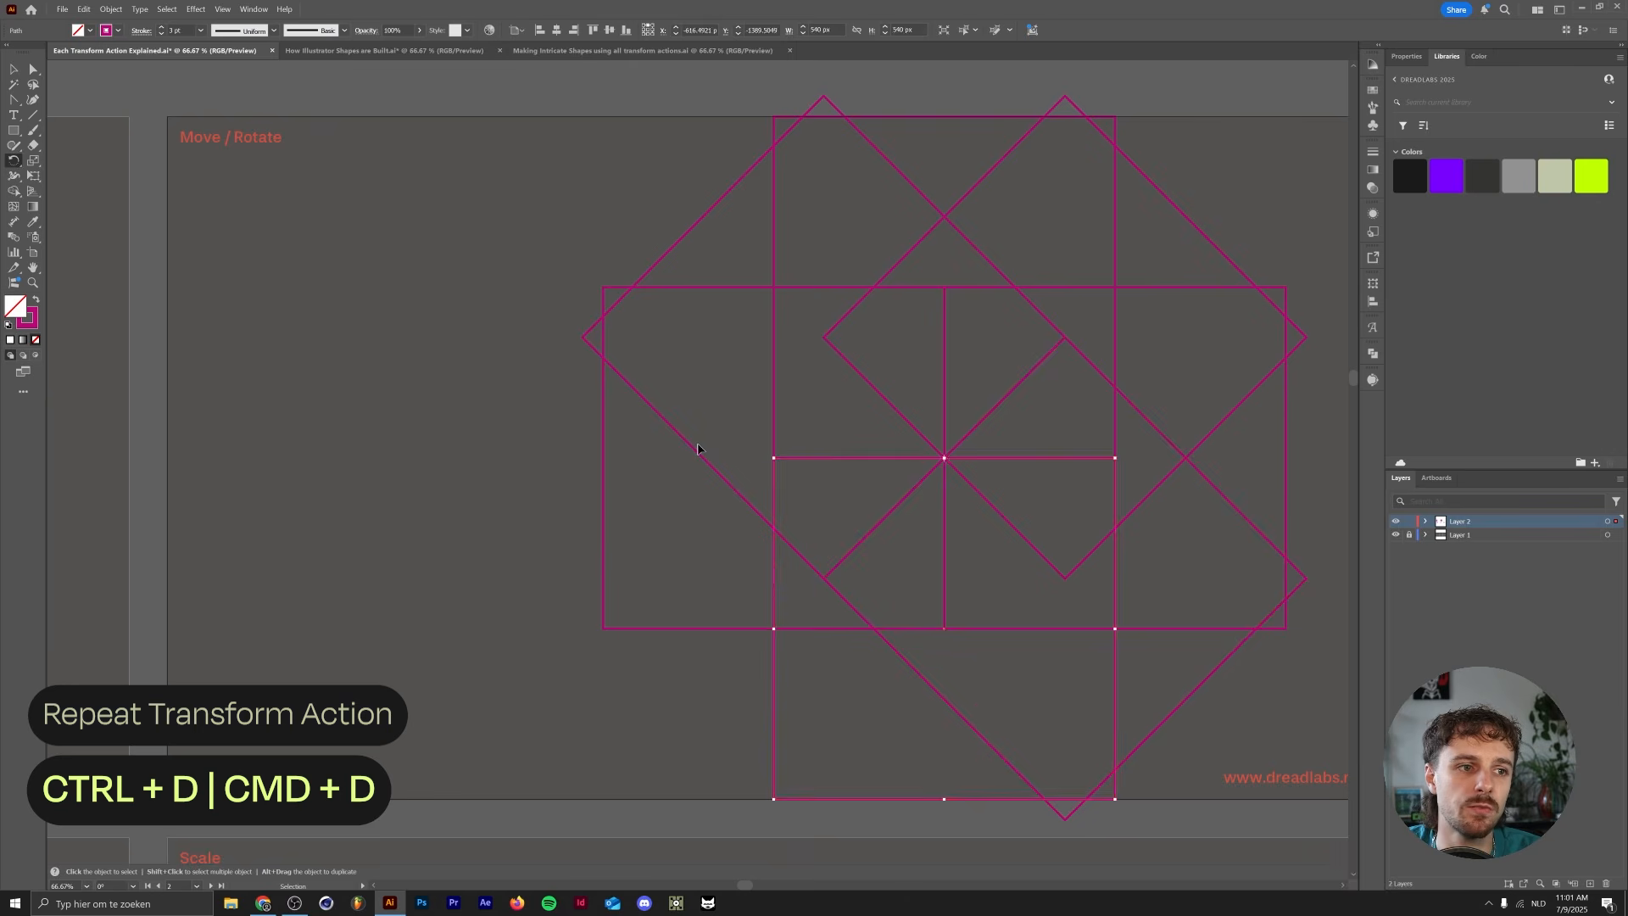
key("v")
left_click(477, 481)
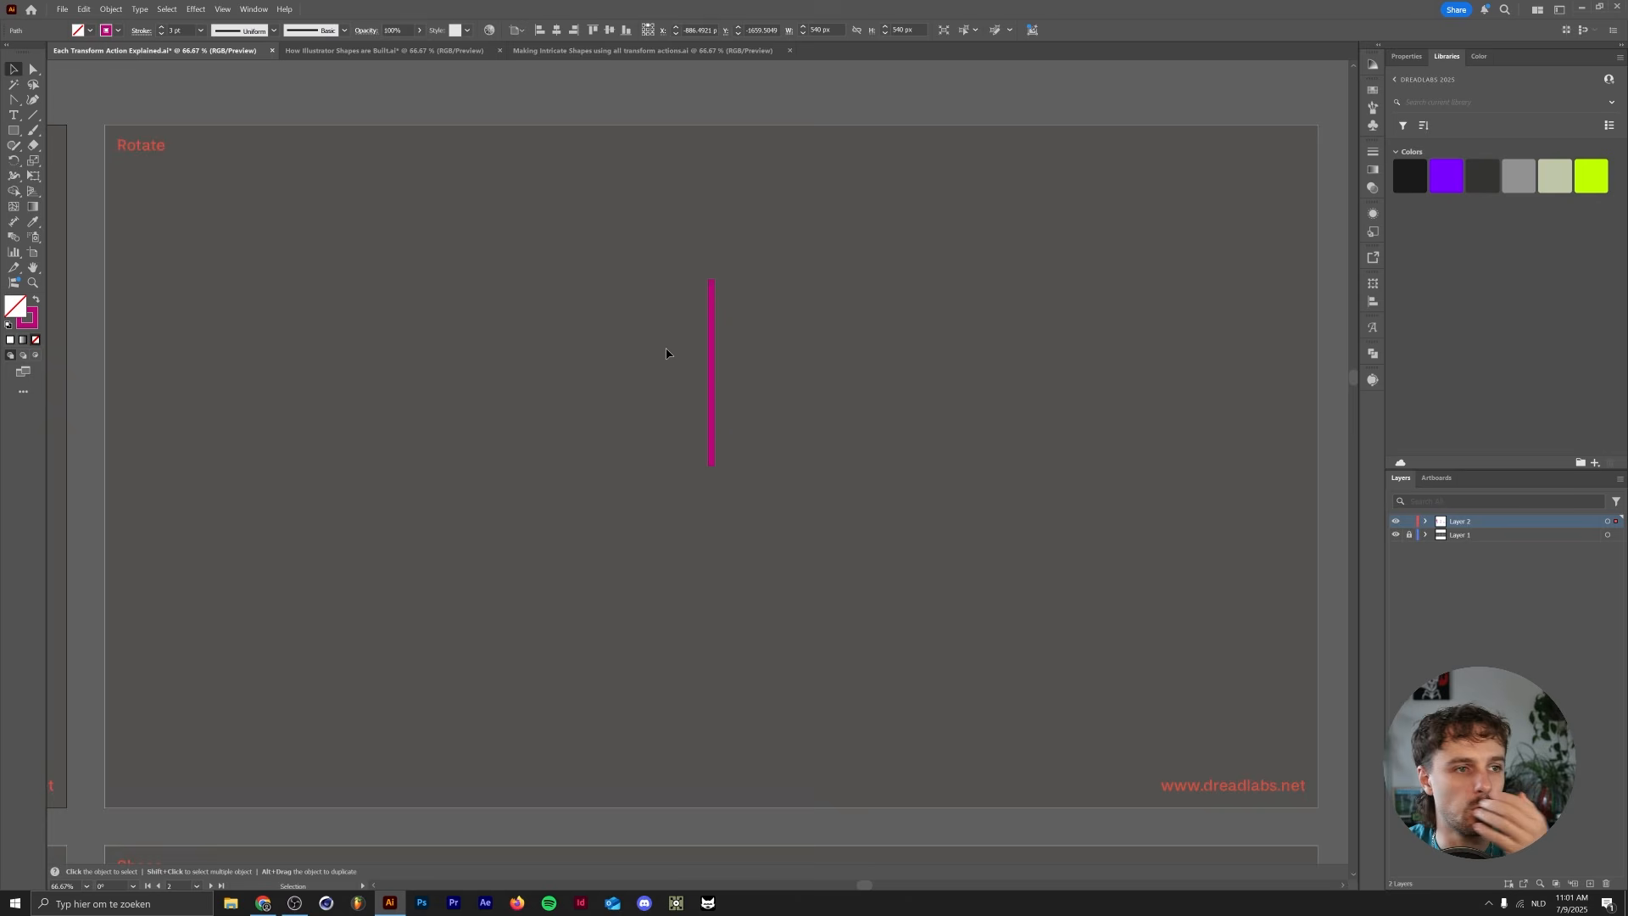
- Rotate a copy of the vertical line on the Rotate artboard by 10° about its bottom end point
left_click_drag(612, 342, 791, 378)
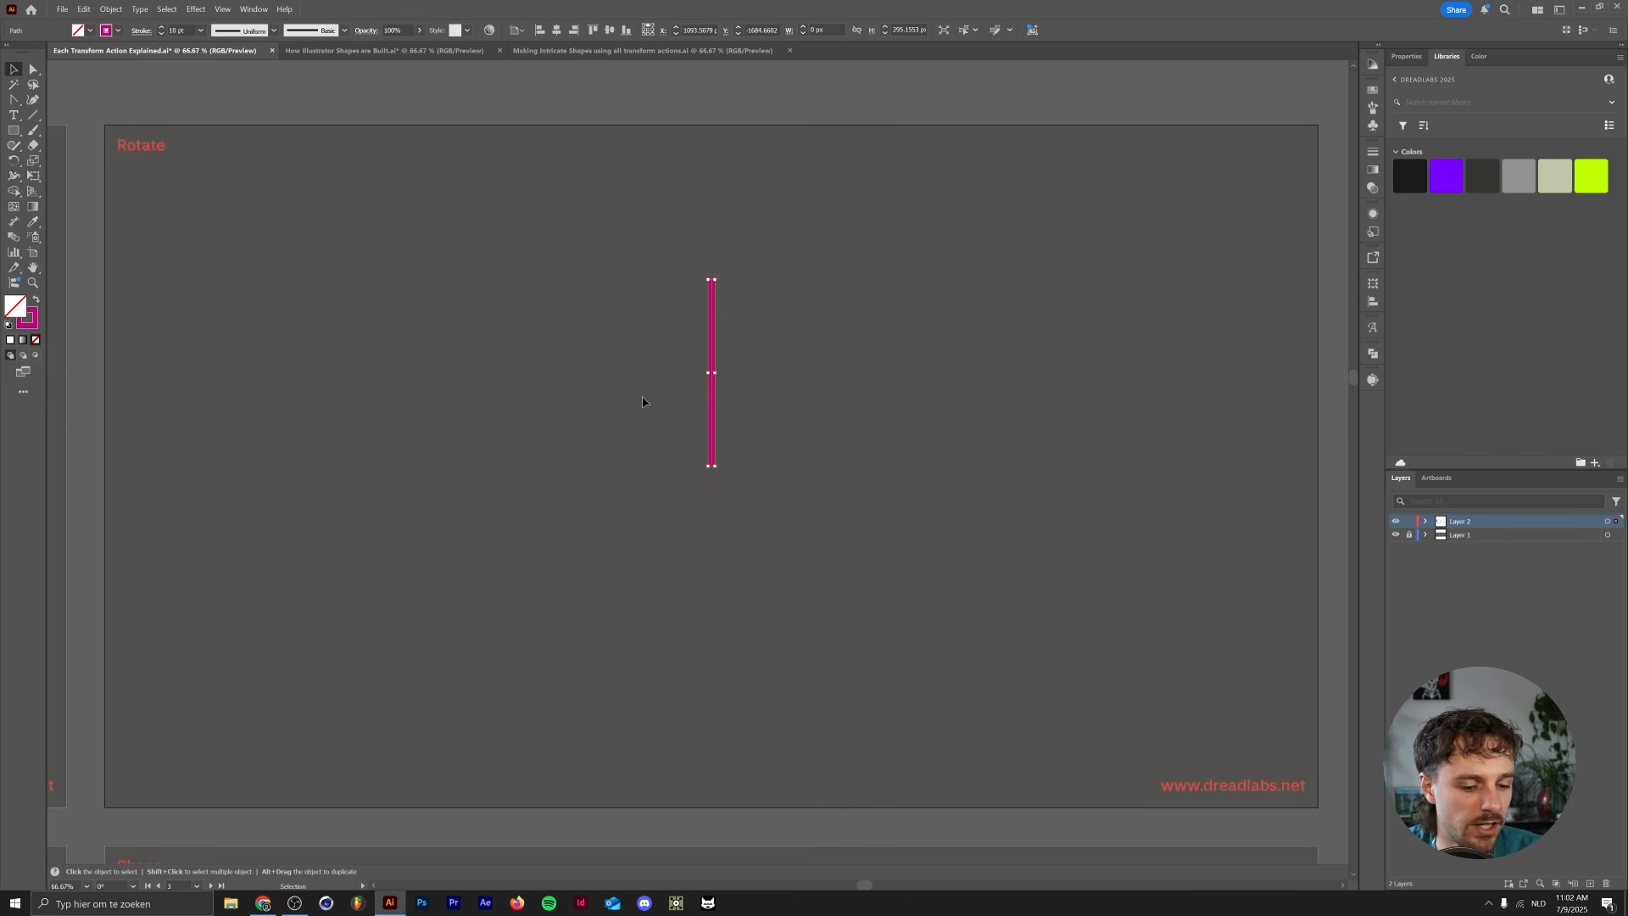
key("r")
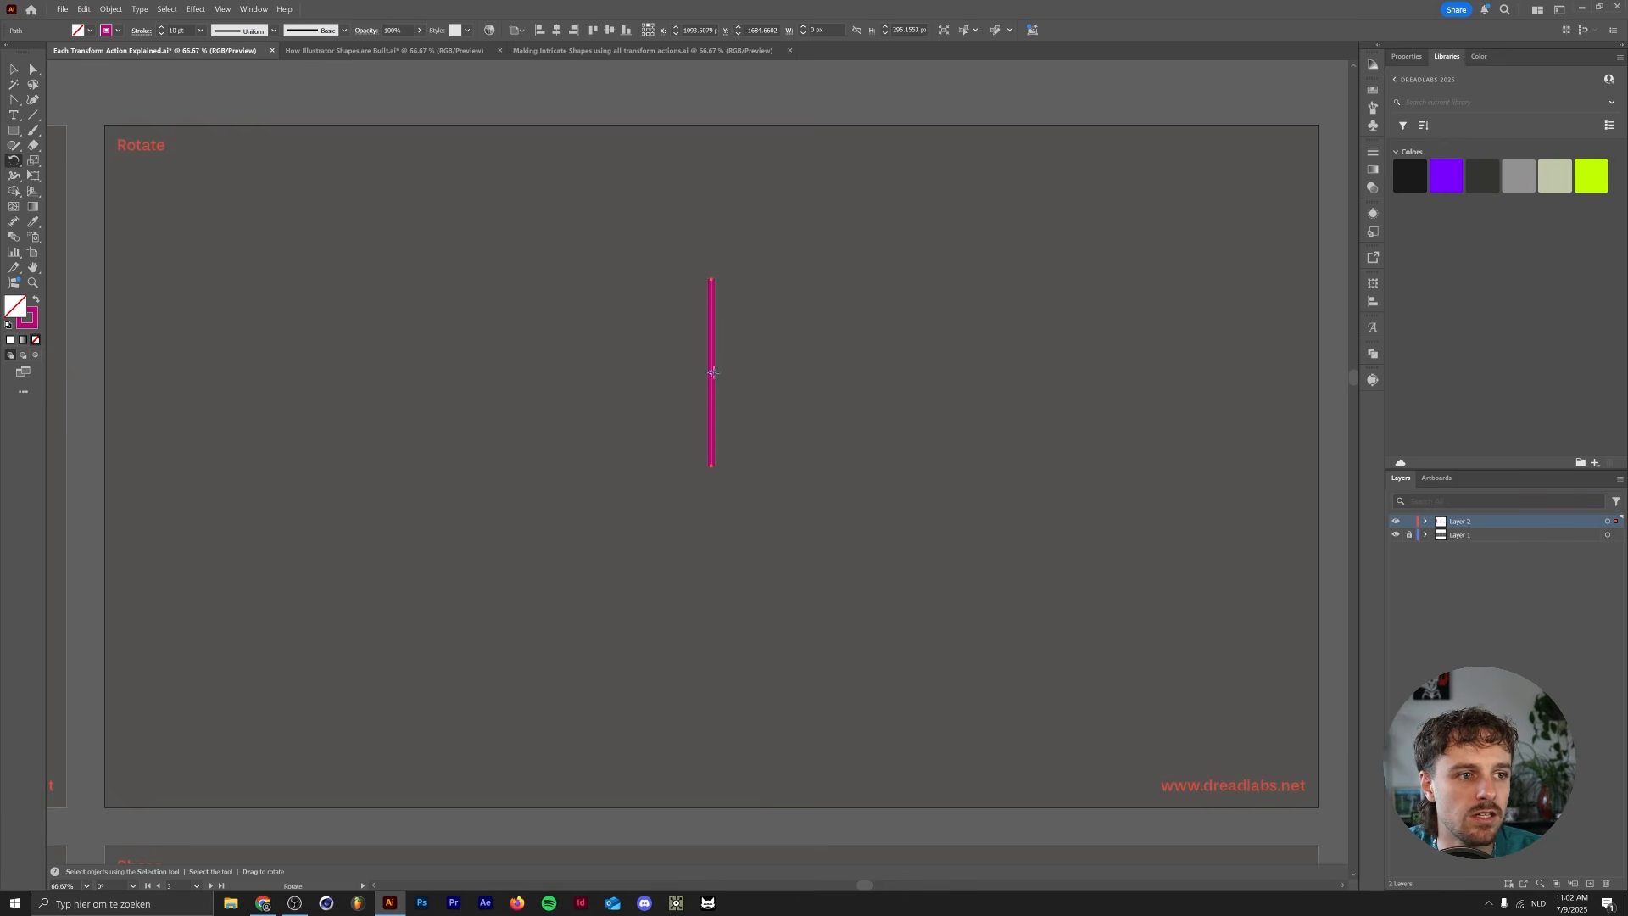
left_click(711, 466)
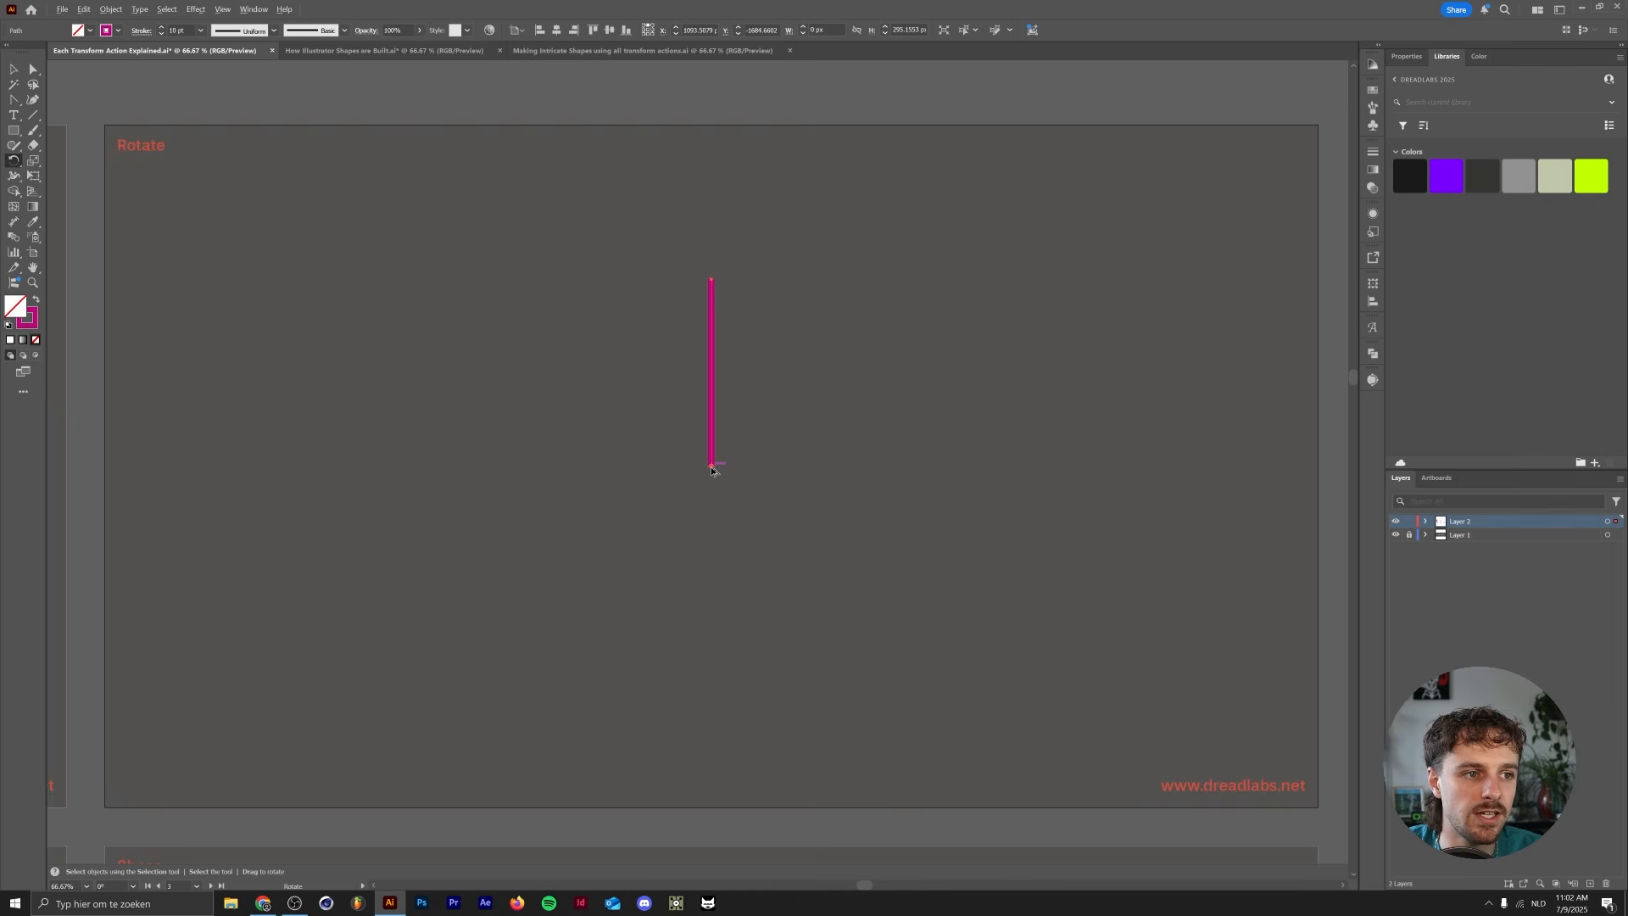
left_click(713, 470, "alt")
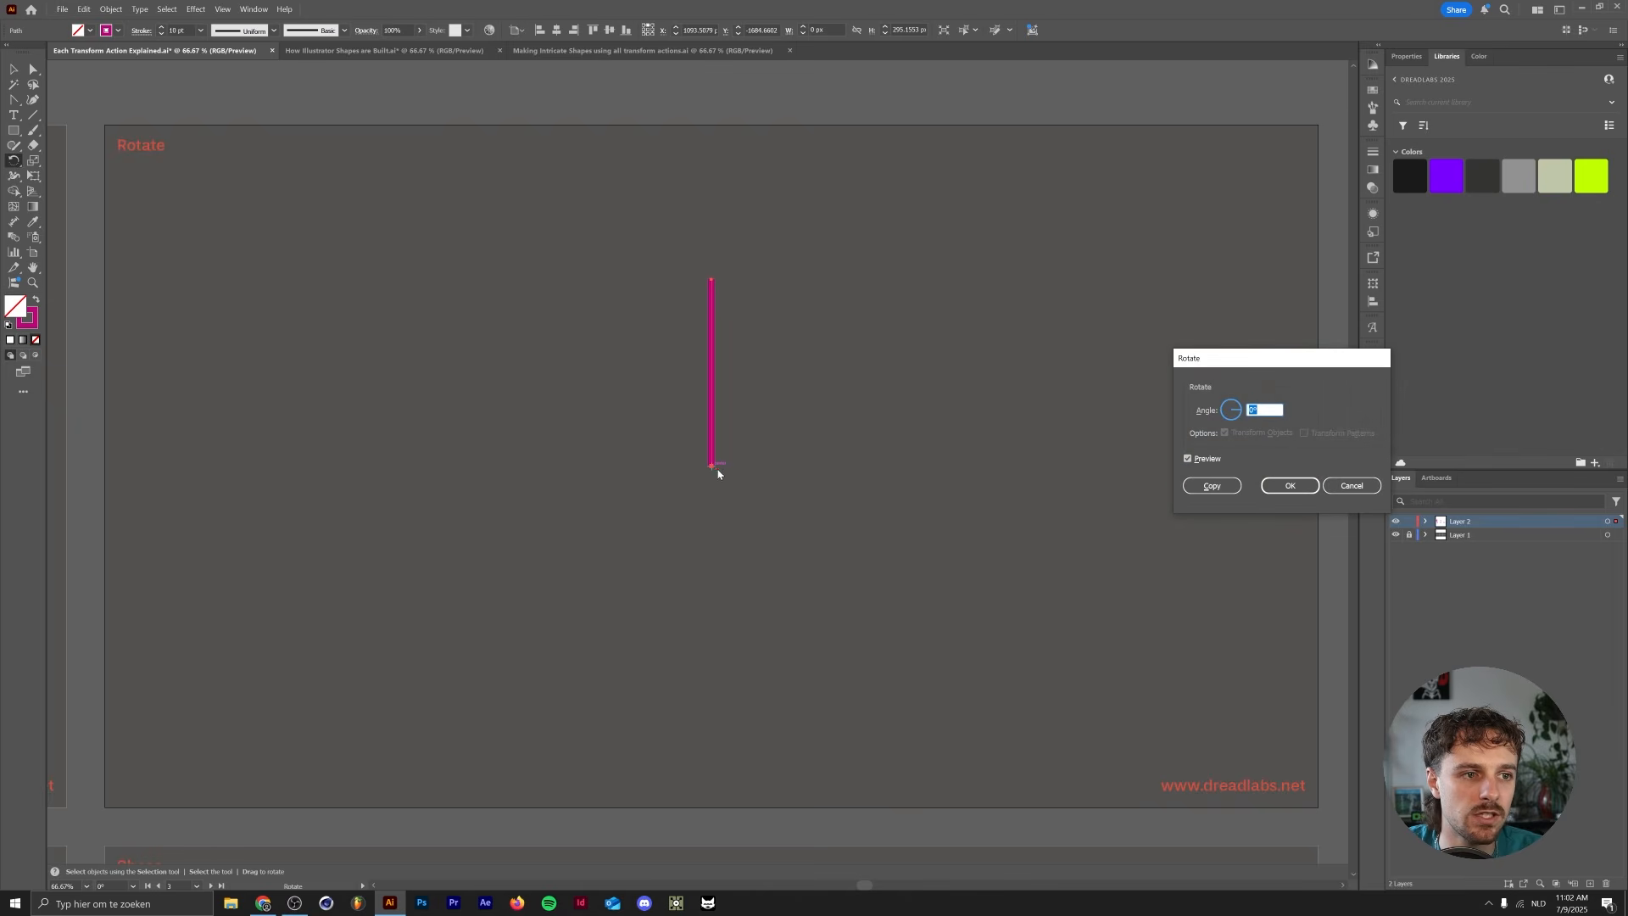
type("10")
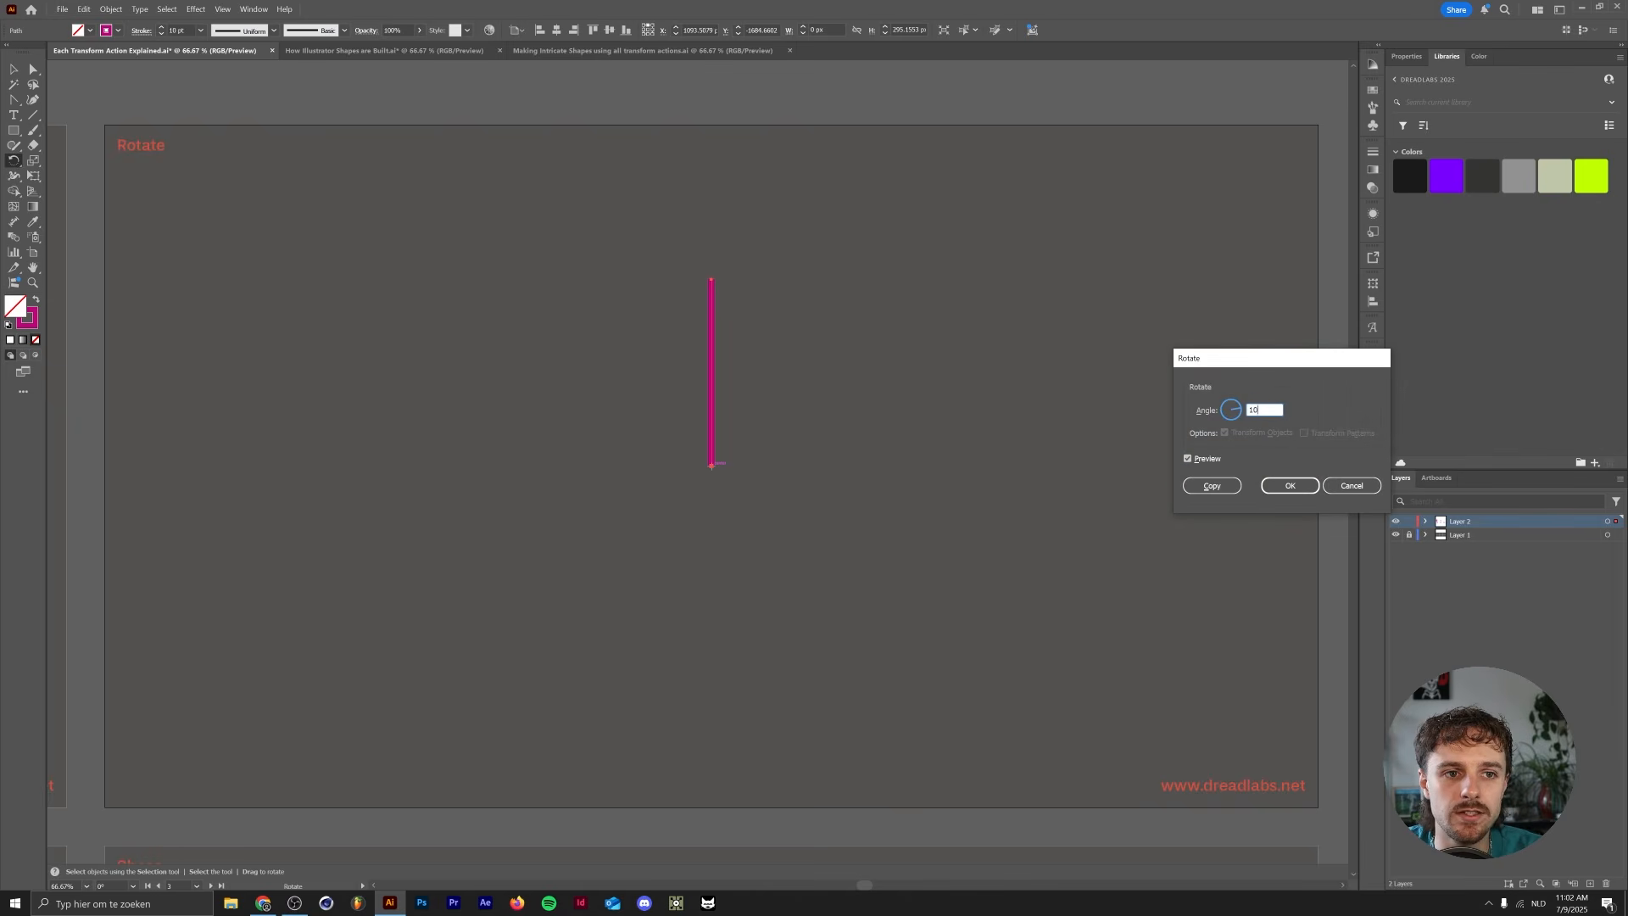
left_click(1214, 485)
- Repeat the 10° rotated copy of the line about 30 times around the same pivot, and clear the selection
key("ctrl+d")
key("ctrl+d")
key("ctrl+d")
key("ctrl+d")
key("ctrl+d")
key("ctrl+d")
key("ctrl+d")
key("ctrl+d")
key("ctrl+d")
key("ctrl+d")
key("ctrl+d")
key("ctrl+d")
key("ctrl+d")
key("ctrl+d")
key("ctrl+d")
key("ctrl+d")
key("ctrl+d")
key("ctrl+d")
key("ctrl+d")
key("ctrl+d")
key("ctrl+d")
key("ctrl+d")
key("ctrl+d")
key("ctrl+d")
key("ctrl+d")
key("ctrl+d")
key("ctrl+d")
key("ctrl+d")
key("ctrl+d")
key("ctrl+d")
key("r")
key("v")
left_click(1102, 451)
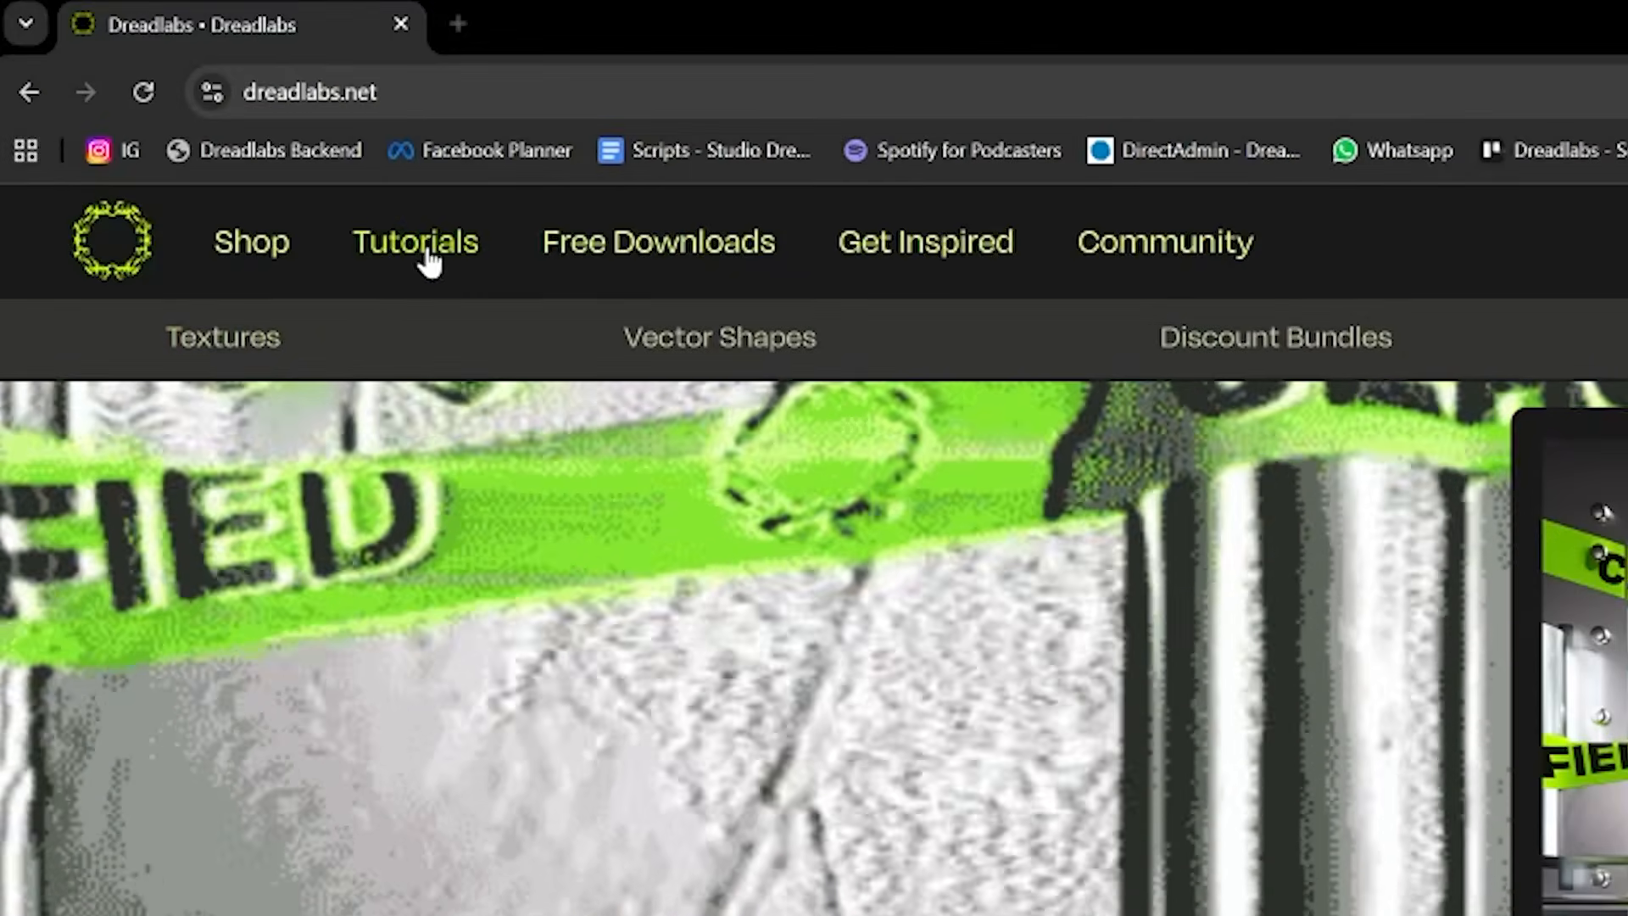
- On the Dreadlabs website in the browser, open the tutorials and filter them by Illustrator software and Rave style
left_click(424, 247)
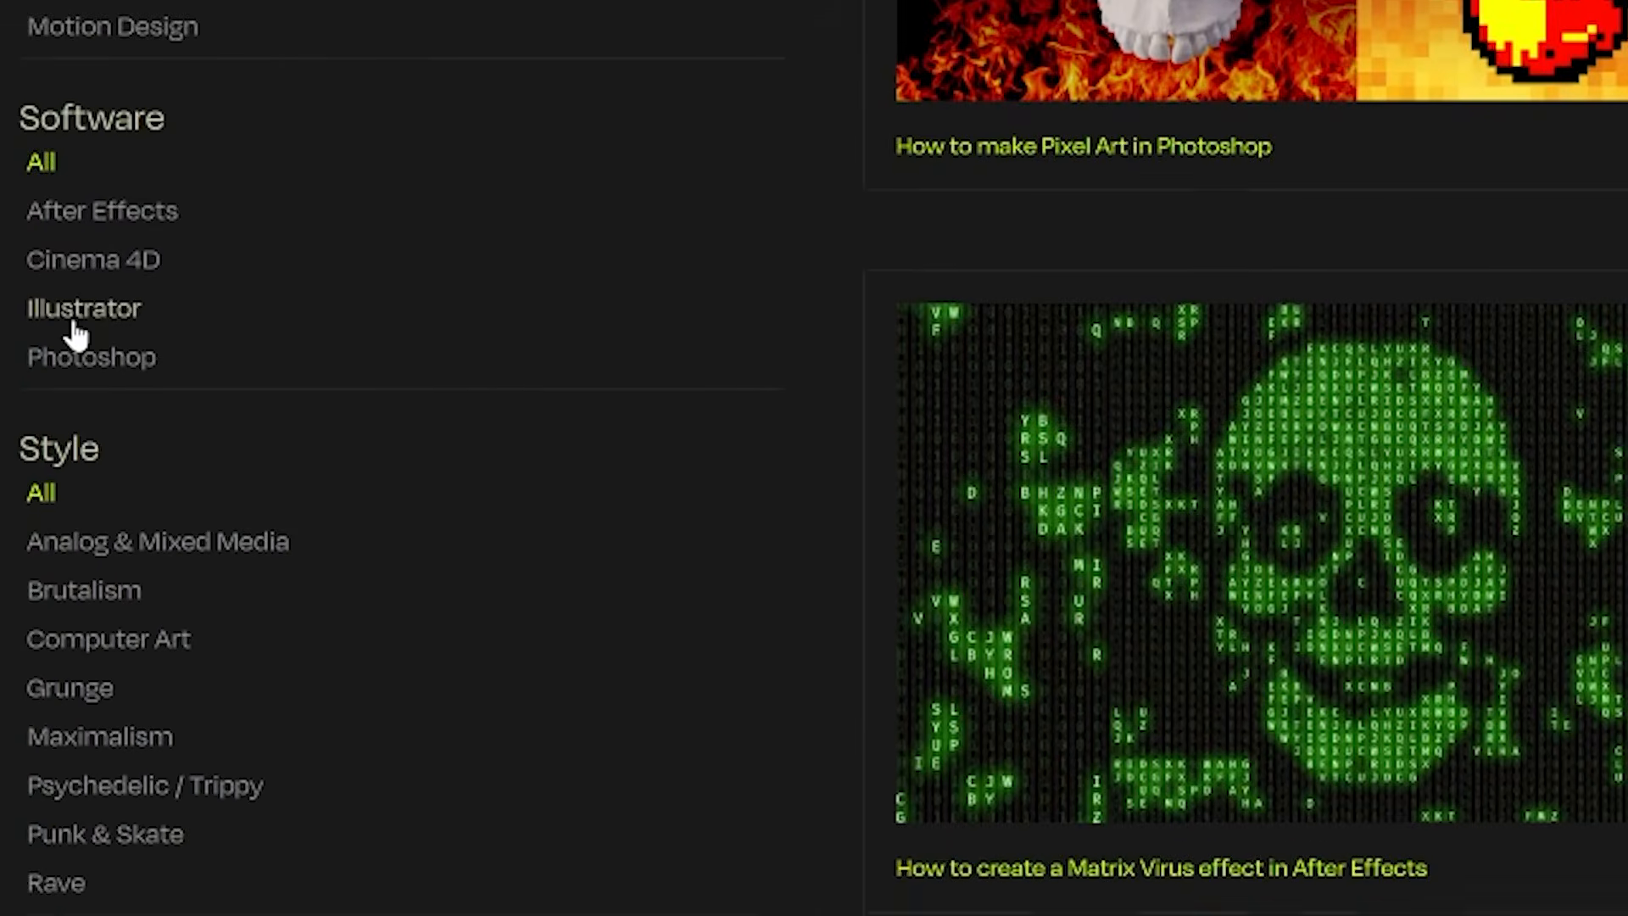
left_click(73, 471)
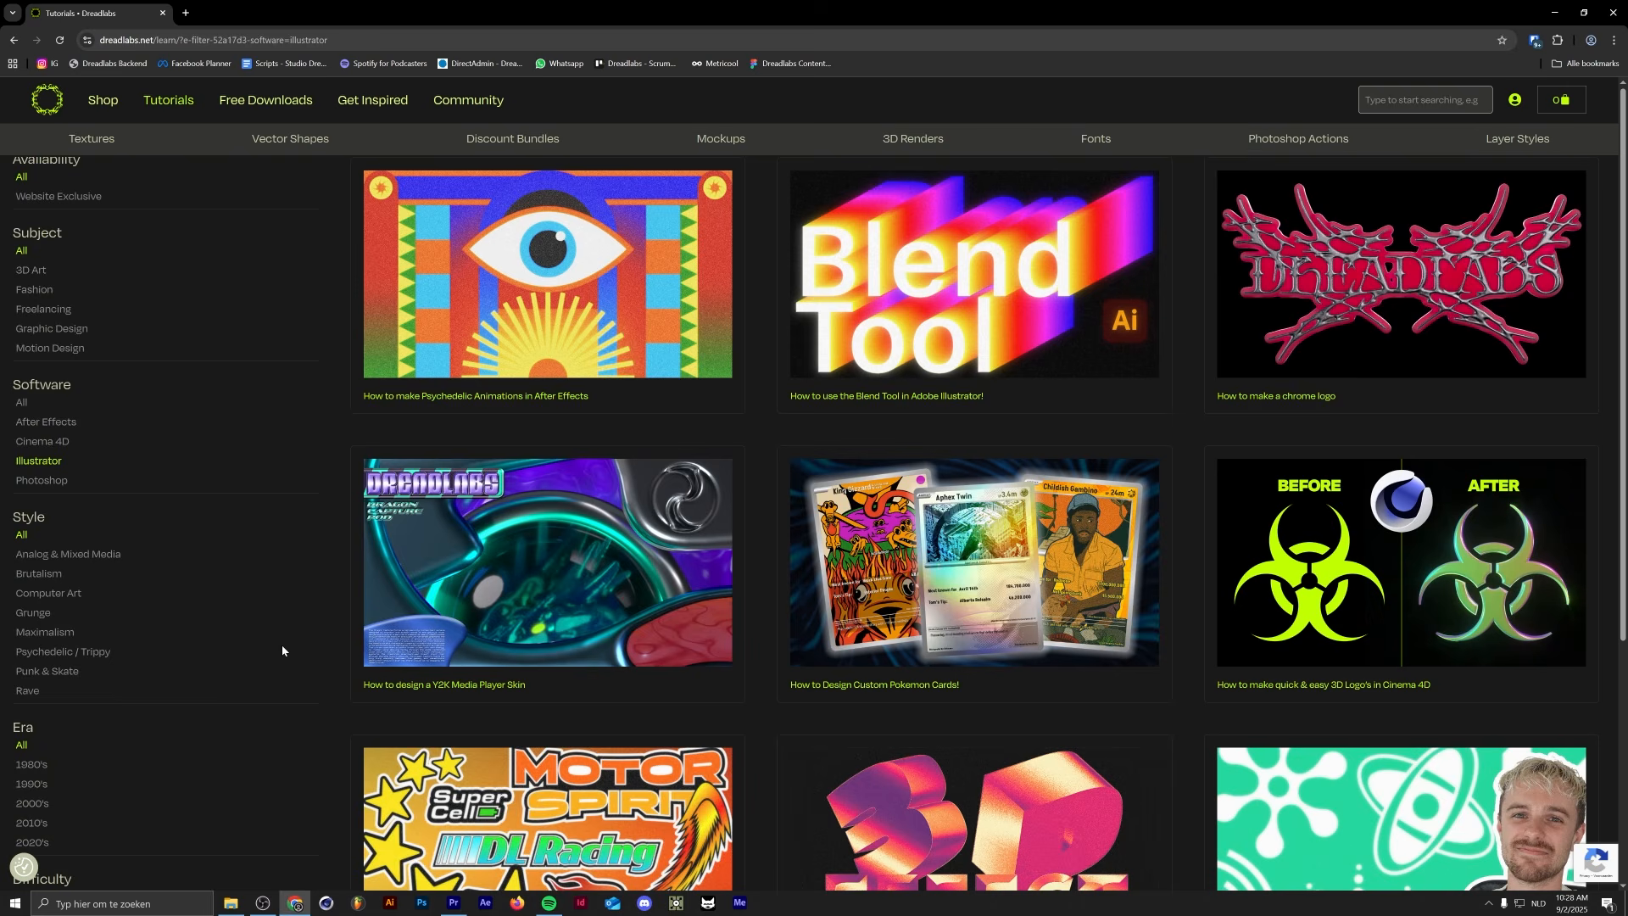
left_click(27, 690)
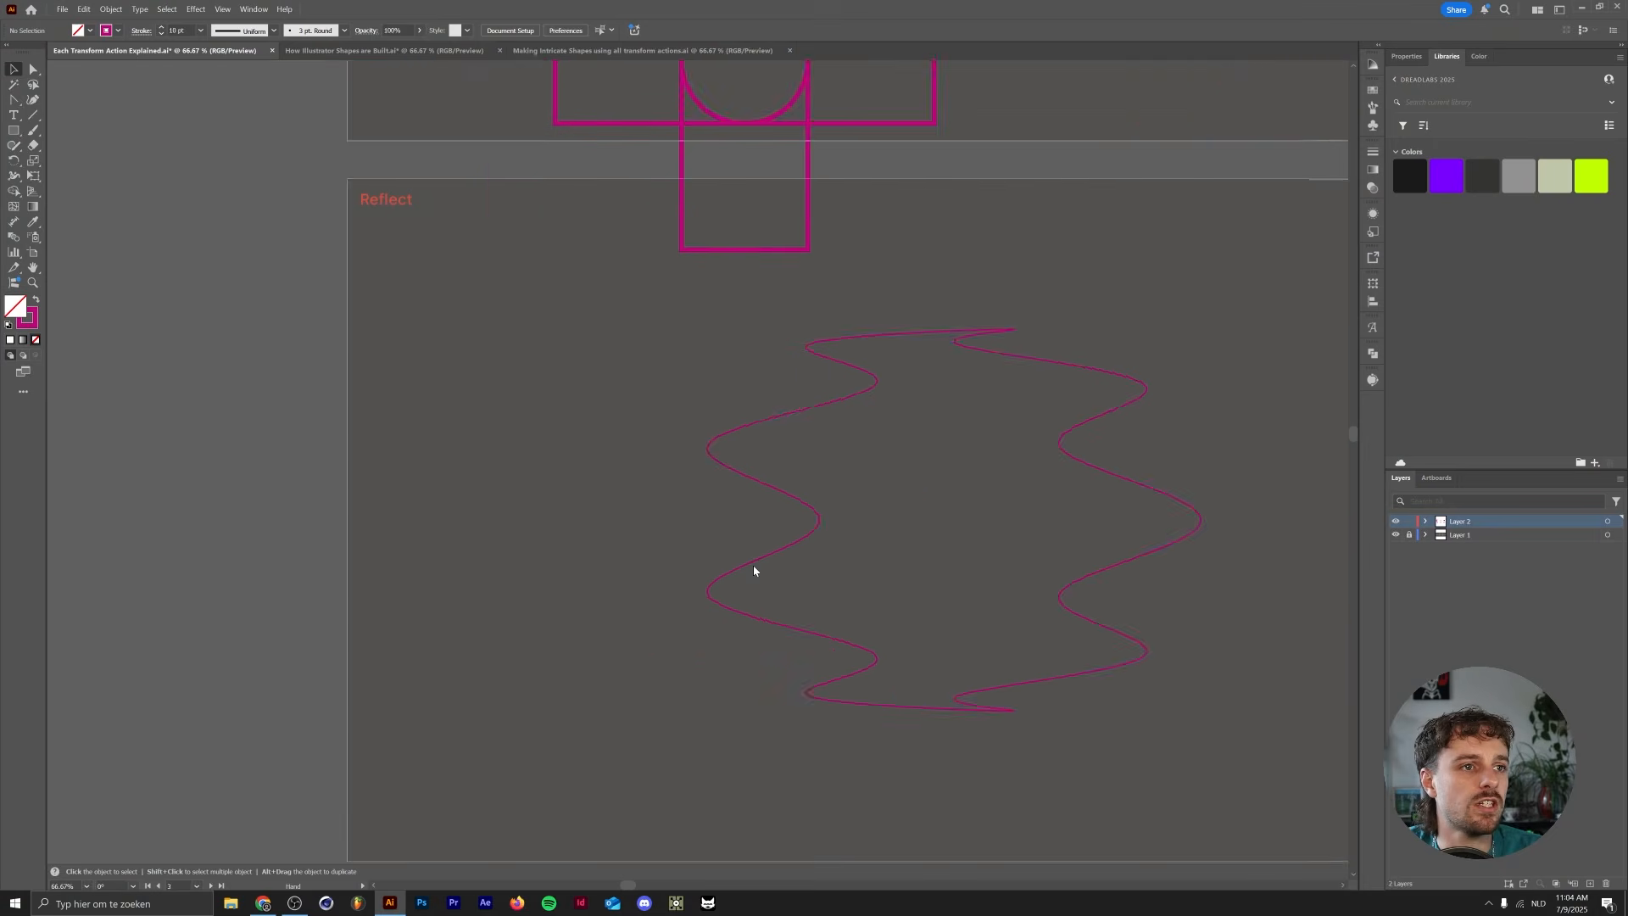
- In Illustrator, select the wavy outline shape on the Reflect artboard and delete it
left_click_drag(754, 571, 545, 508)
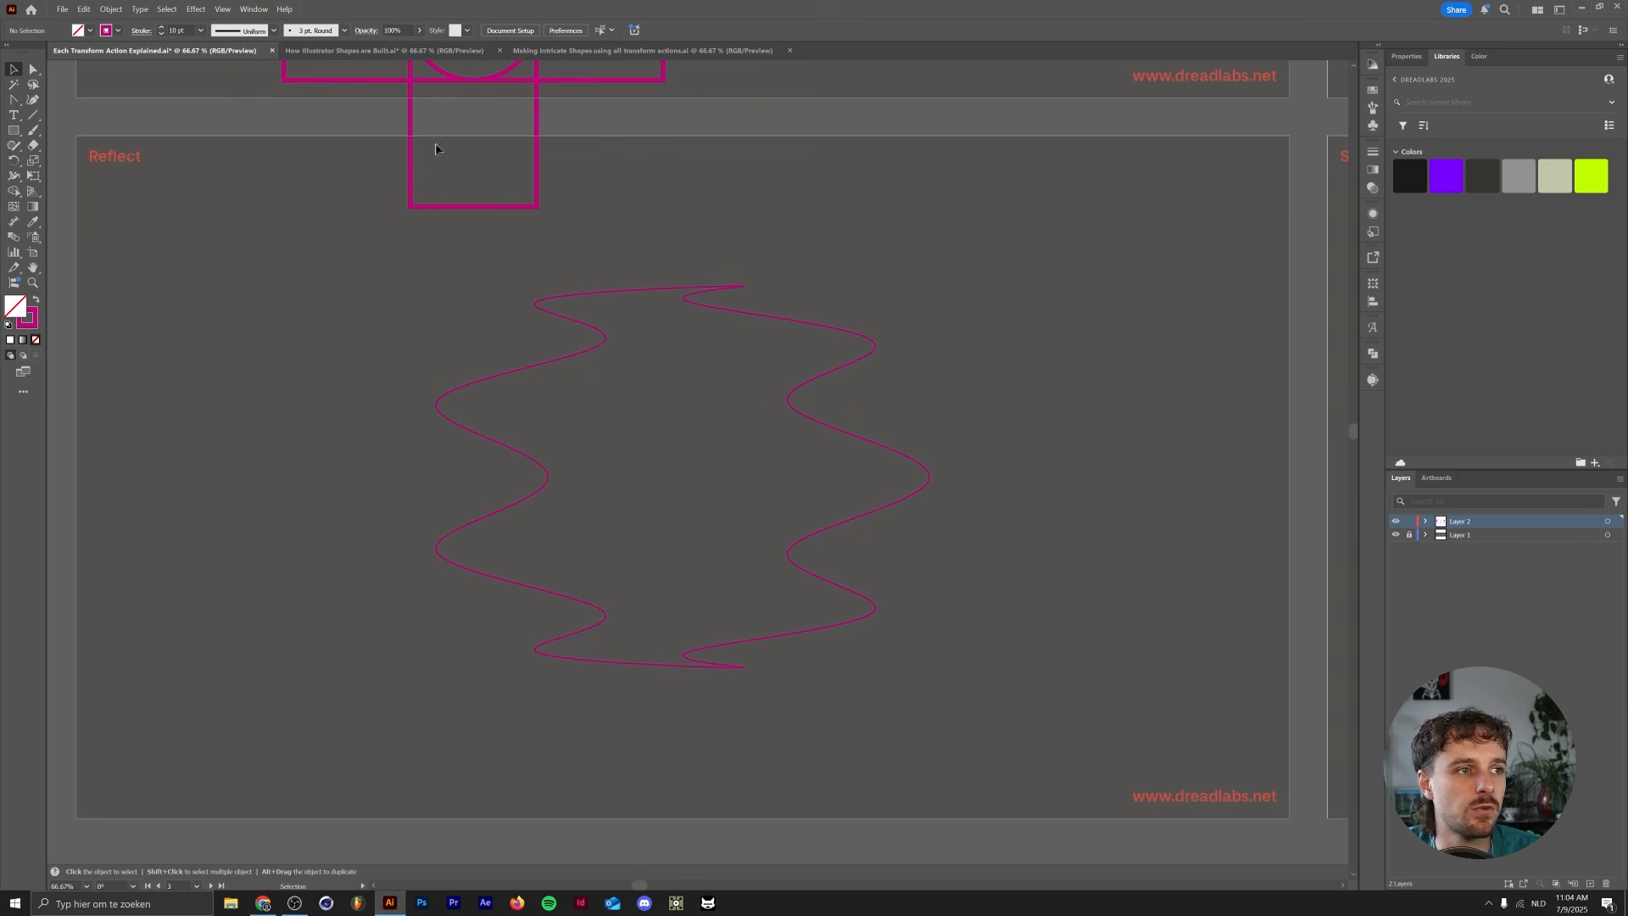
left_click_drag(418, 156, 462, 225)
left_click_drag(556, 404, 538, 461)
left_click_drag(966, 757, 728, 541)
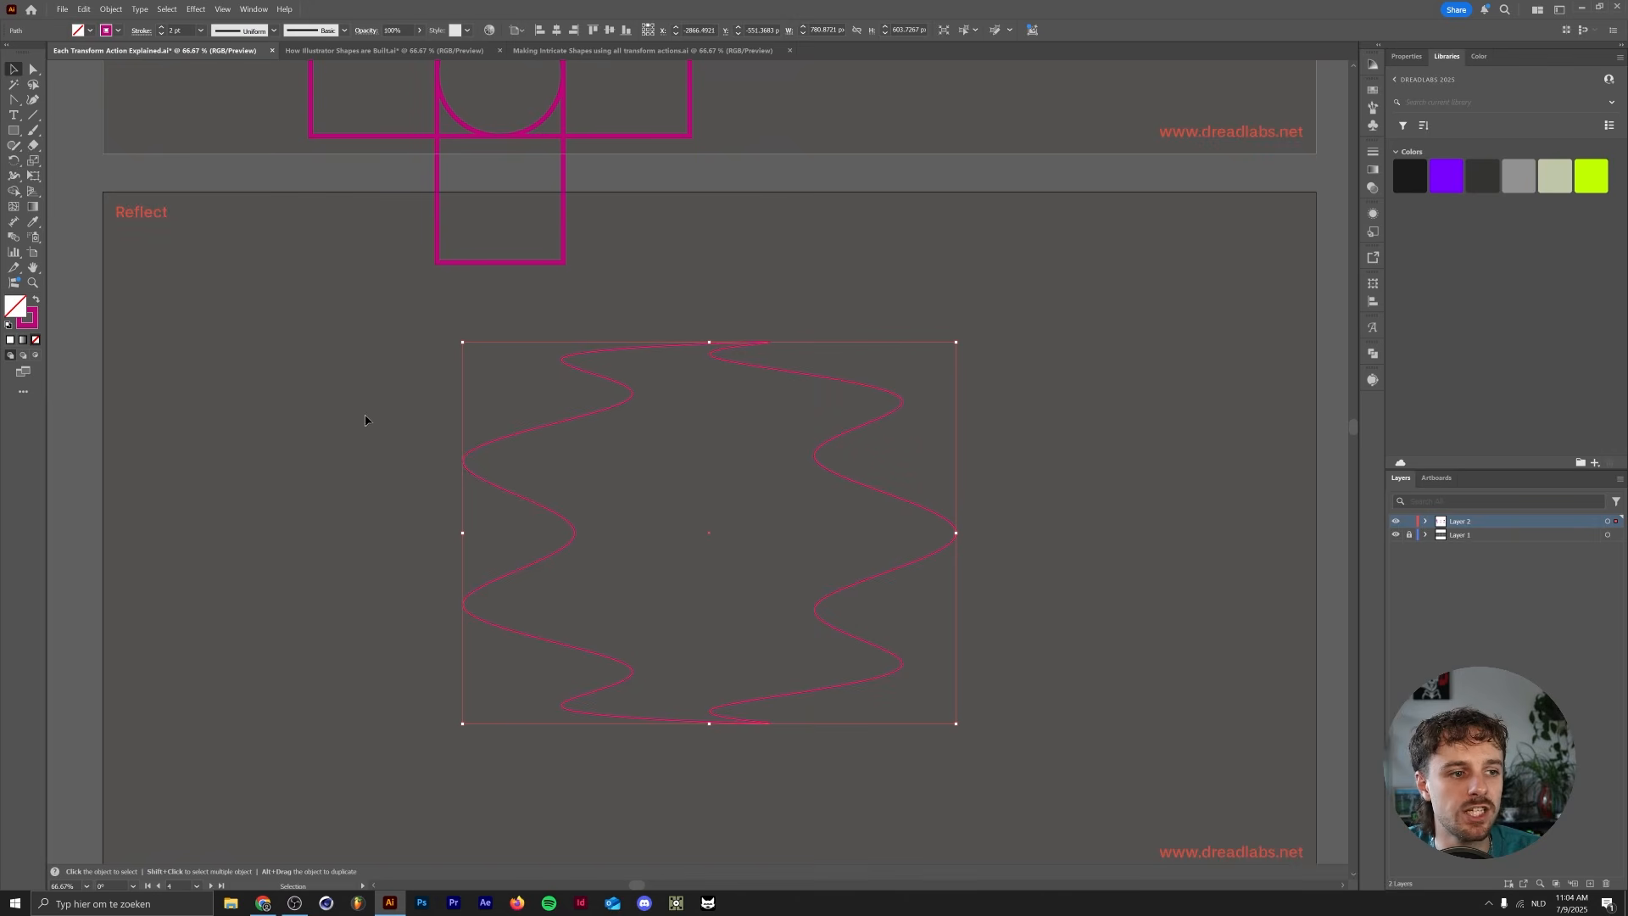
key("Delete")
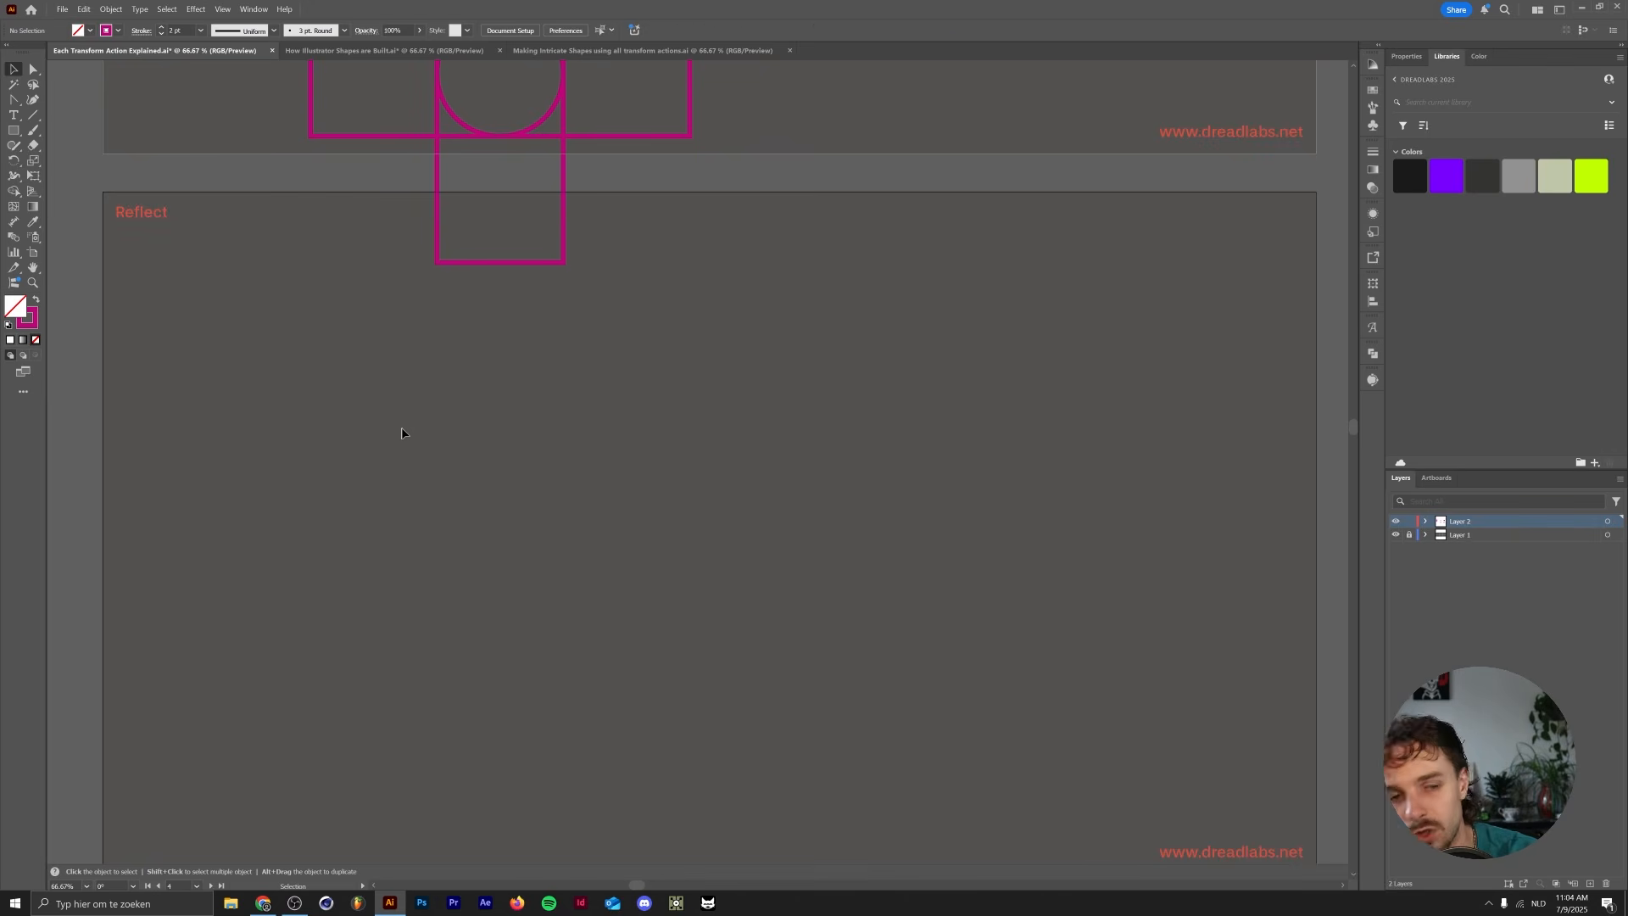
- Draw a circle about 669 px in diameter on the Reflect artboard, centre it on the artboard, and switch to direct selection
left_click_drag(13, 130, 68, 166)
mouse_move(374, 322)
left_mouse_down()
mouse_move(832, 741)
mouse_move(792, 699)
left_mouse_up()
left_click(556, 30)
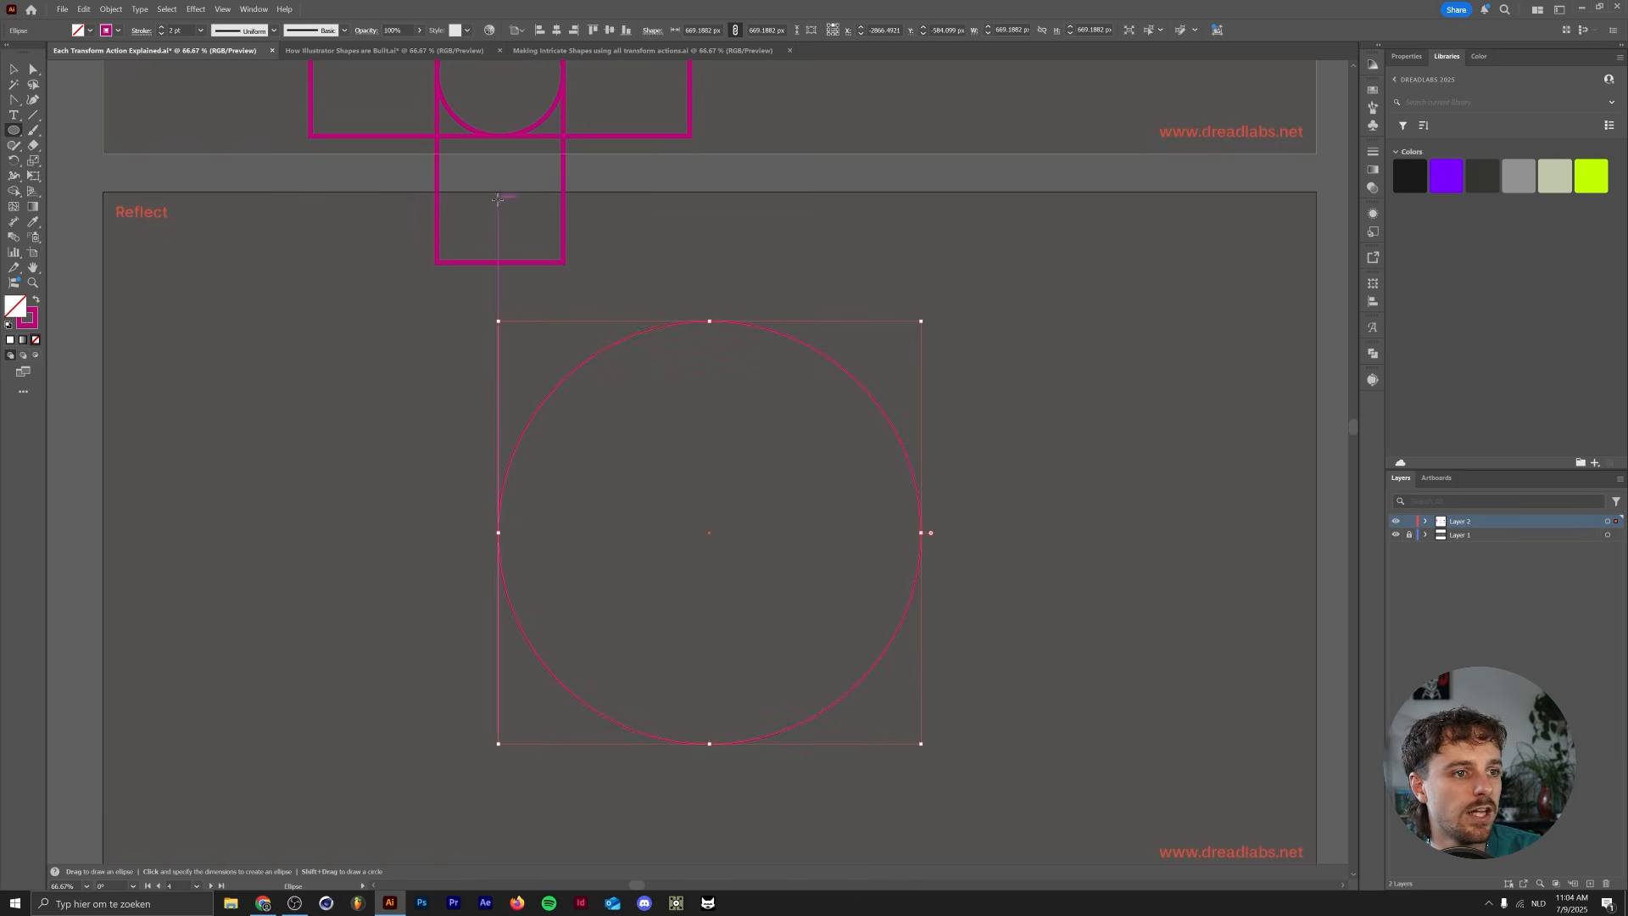
mouse_move(1014, 103)
left_mouse_down()
mouse_move(894, 214)
mouse_move(171, 643)
mouse_move(1007, 108)
left_mouse_up()
key("a")
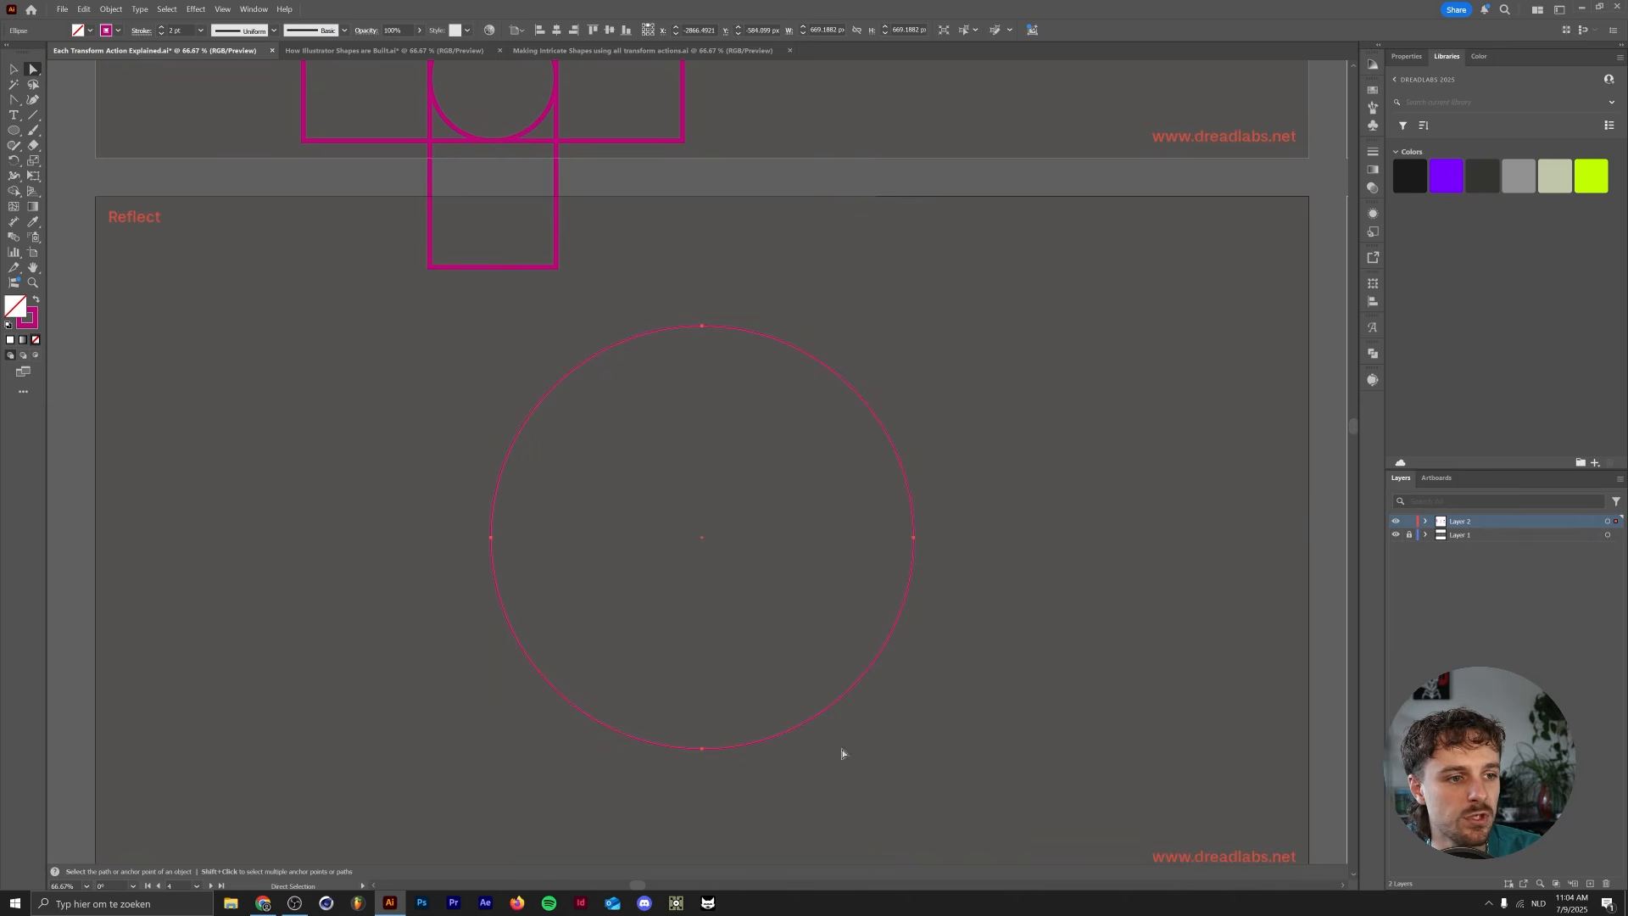
- Add anchor points to the circle's path twice, so it has 16 evenly spaced points
left_click(111, 9)
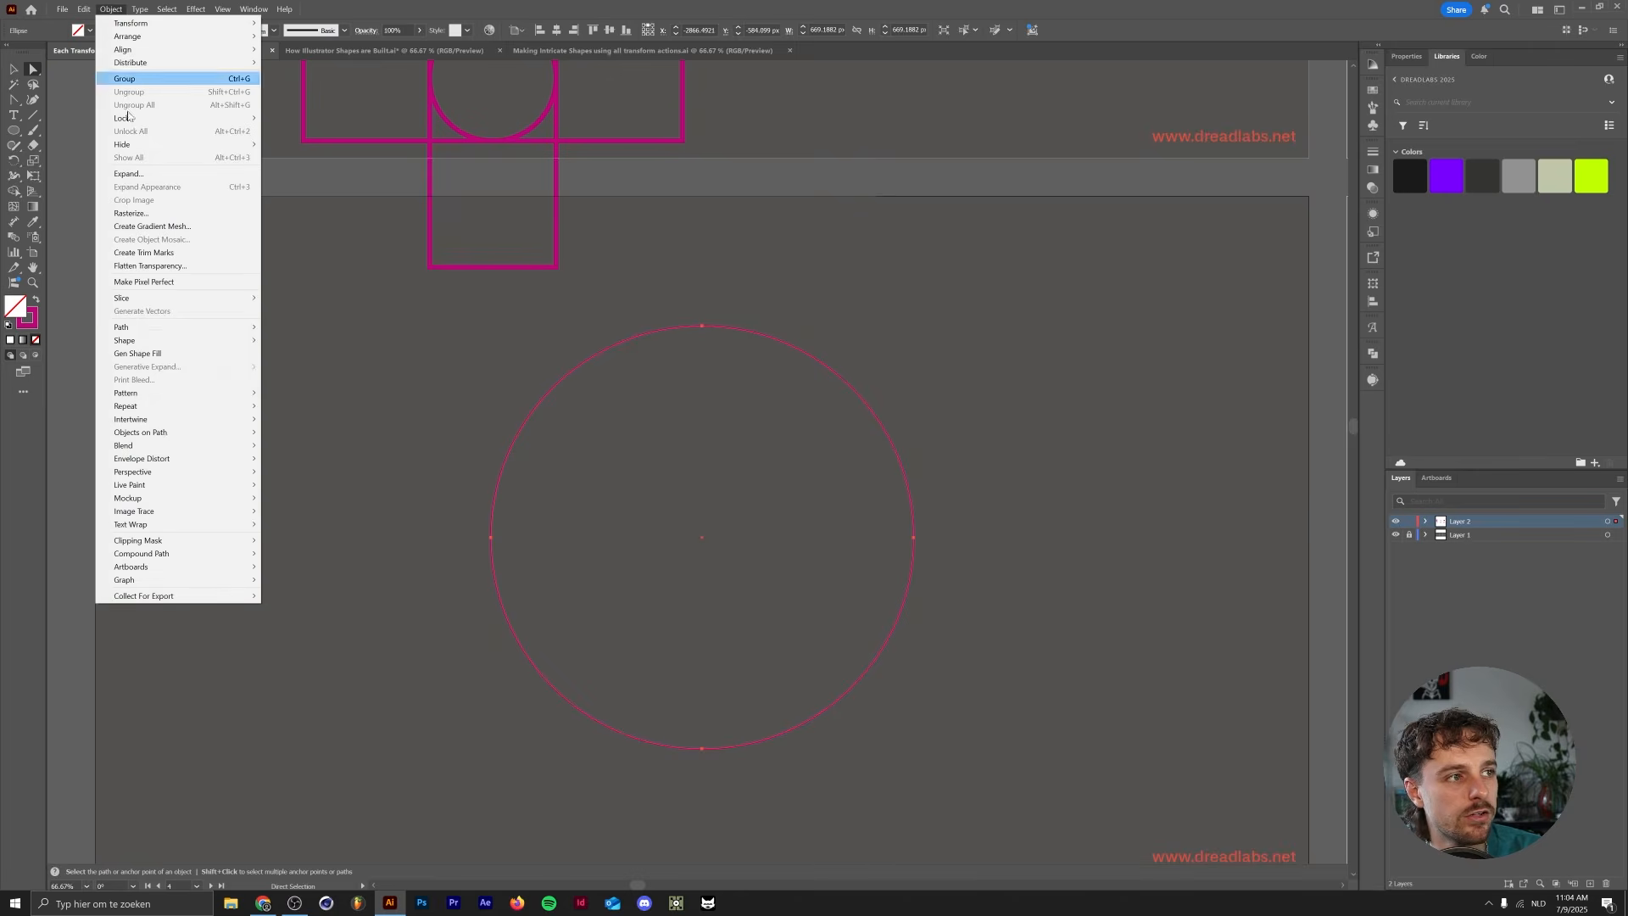
mouse_move(186, 327)
left_click(331, 425)
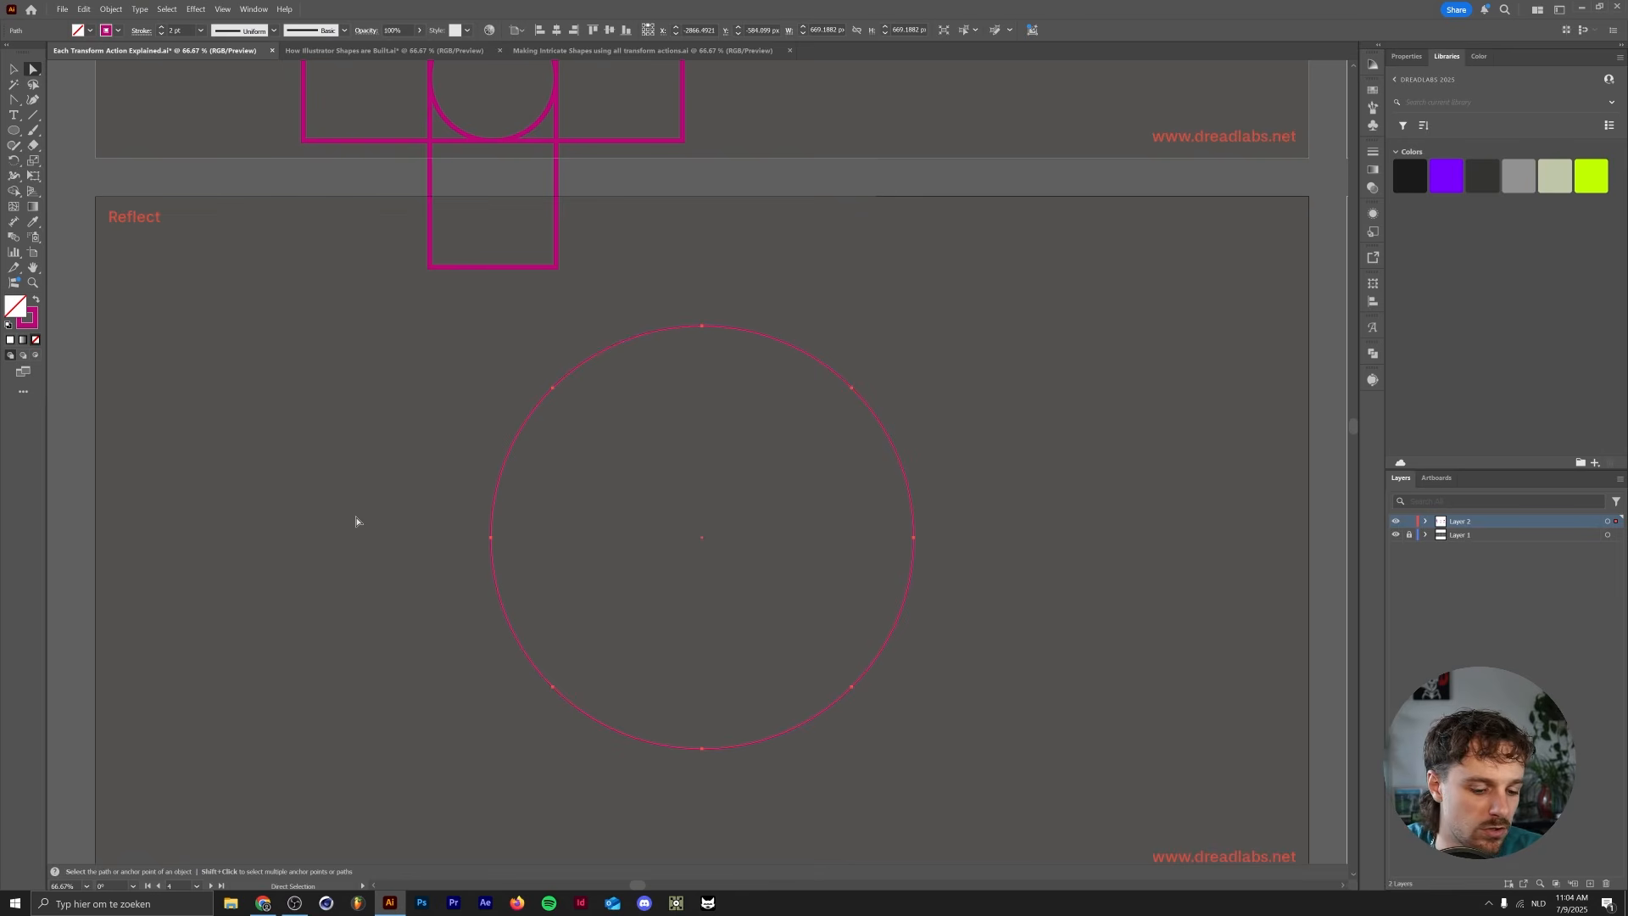
key("v")
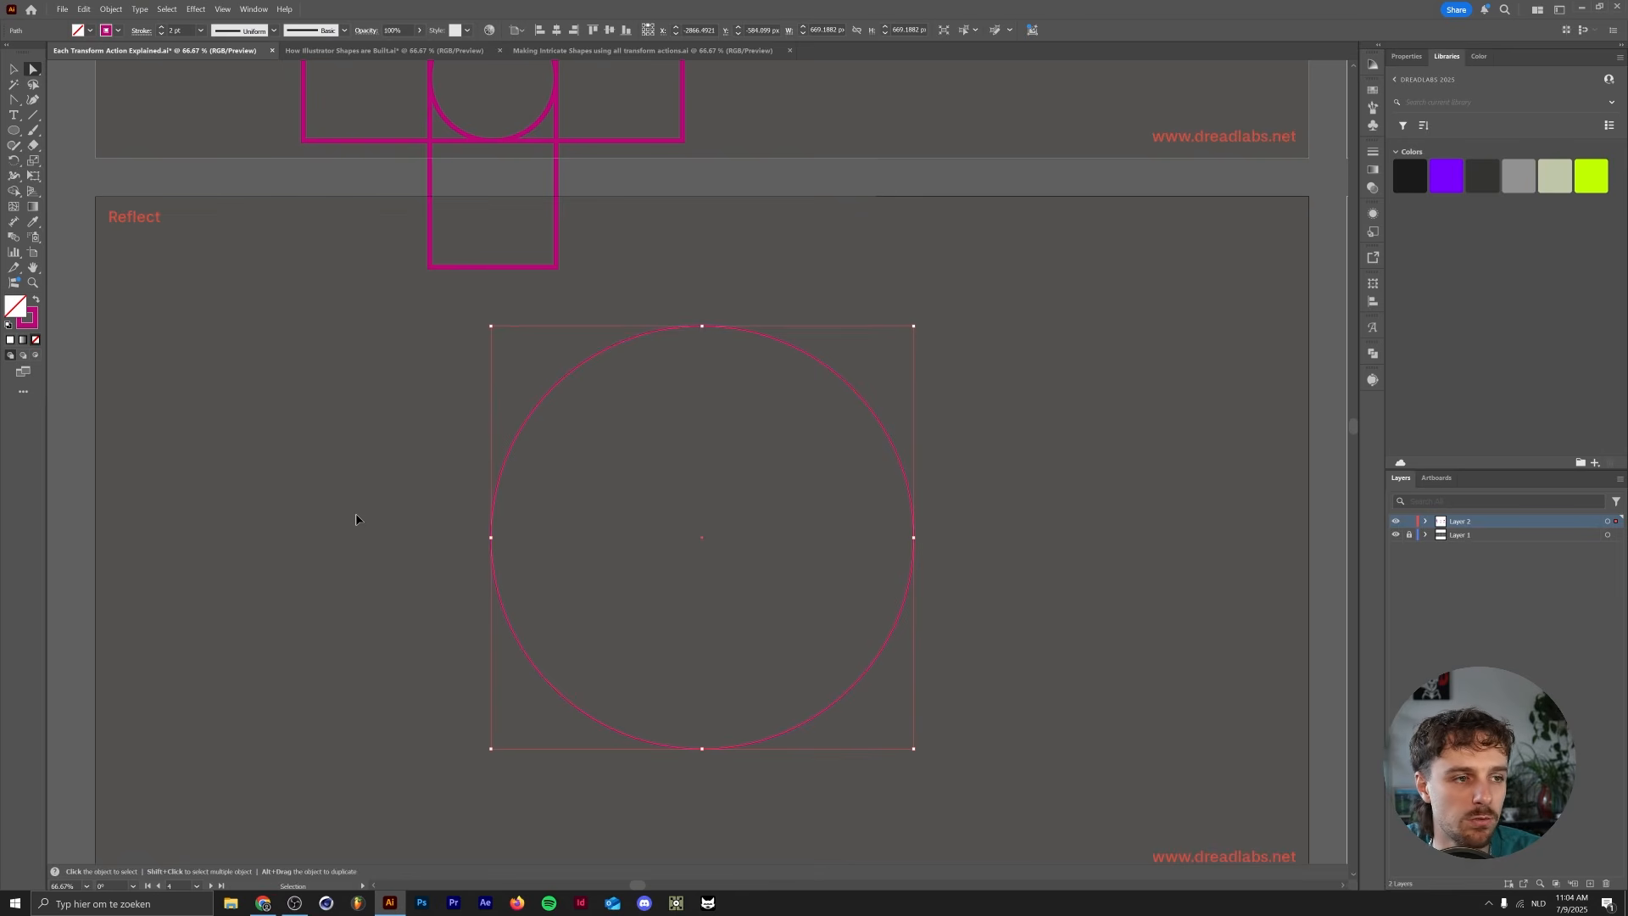
- Select every other anchor point around the circle, leaving the cardinal and diagonal points unselected
key("a")
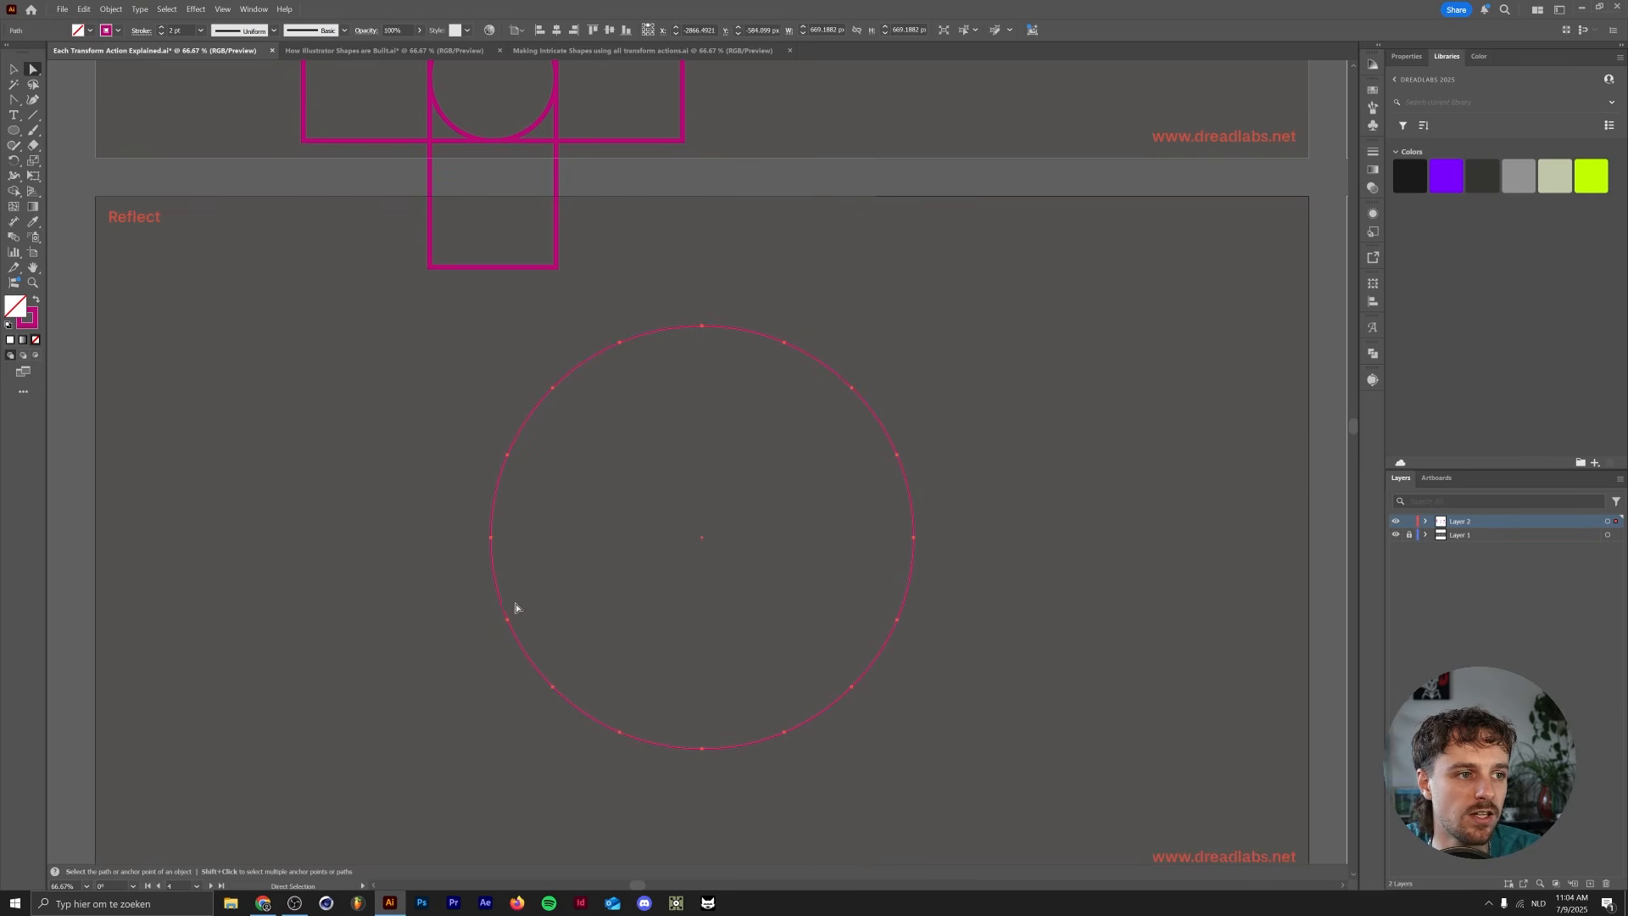
left_click_drag(501, 379, 972, 419)
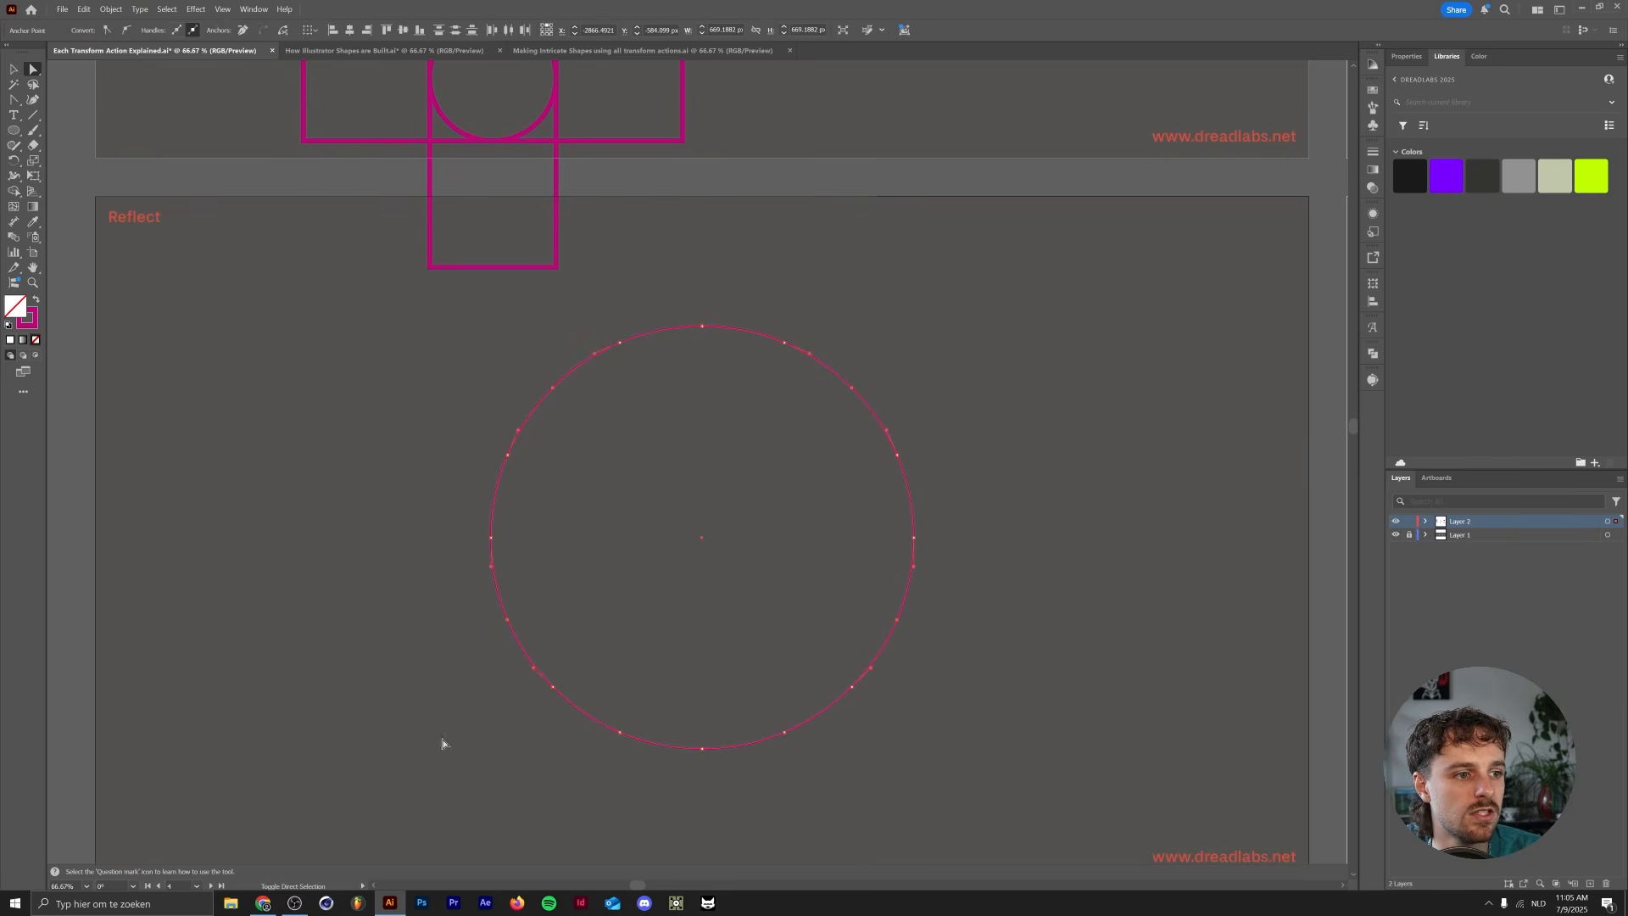
left_click(905, 371)
key("ctrl+a")
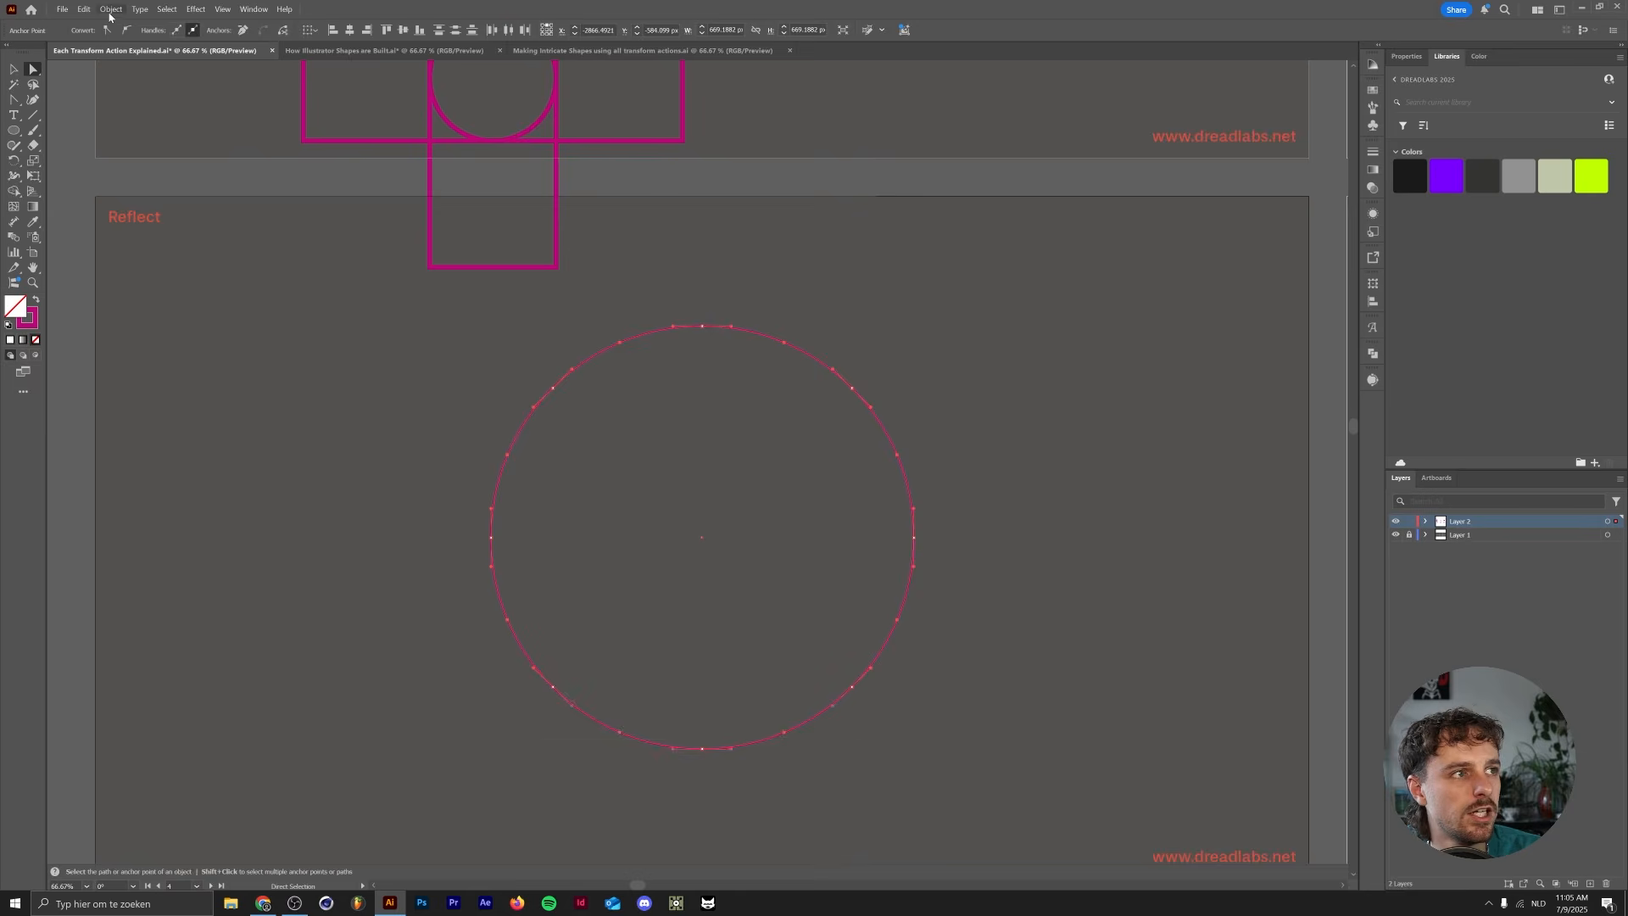
- Move the selected anchor points 200 px horizontally and 0 px vertically to turn the circle into an asymmetrical wavy shape
left_click(111, 8)
mouse_move(169, 23)
left_click(288, 40)
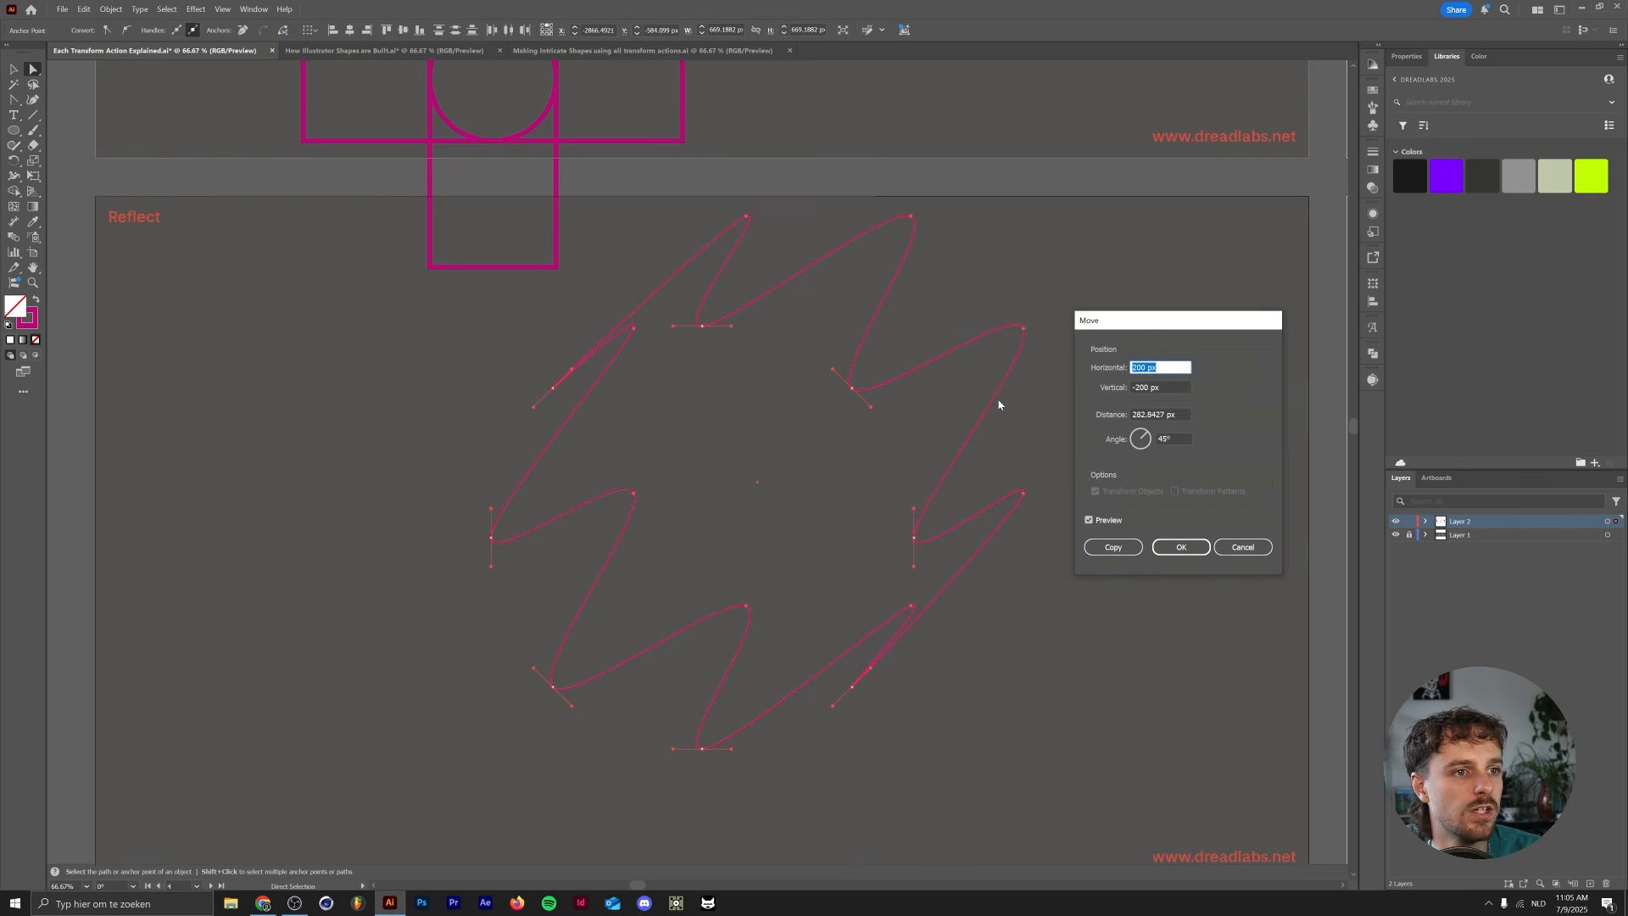
key("Tab")
type("0")
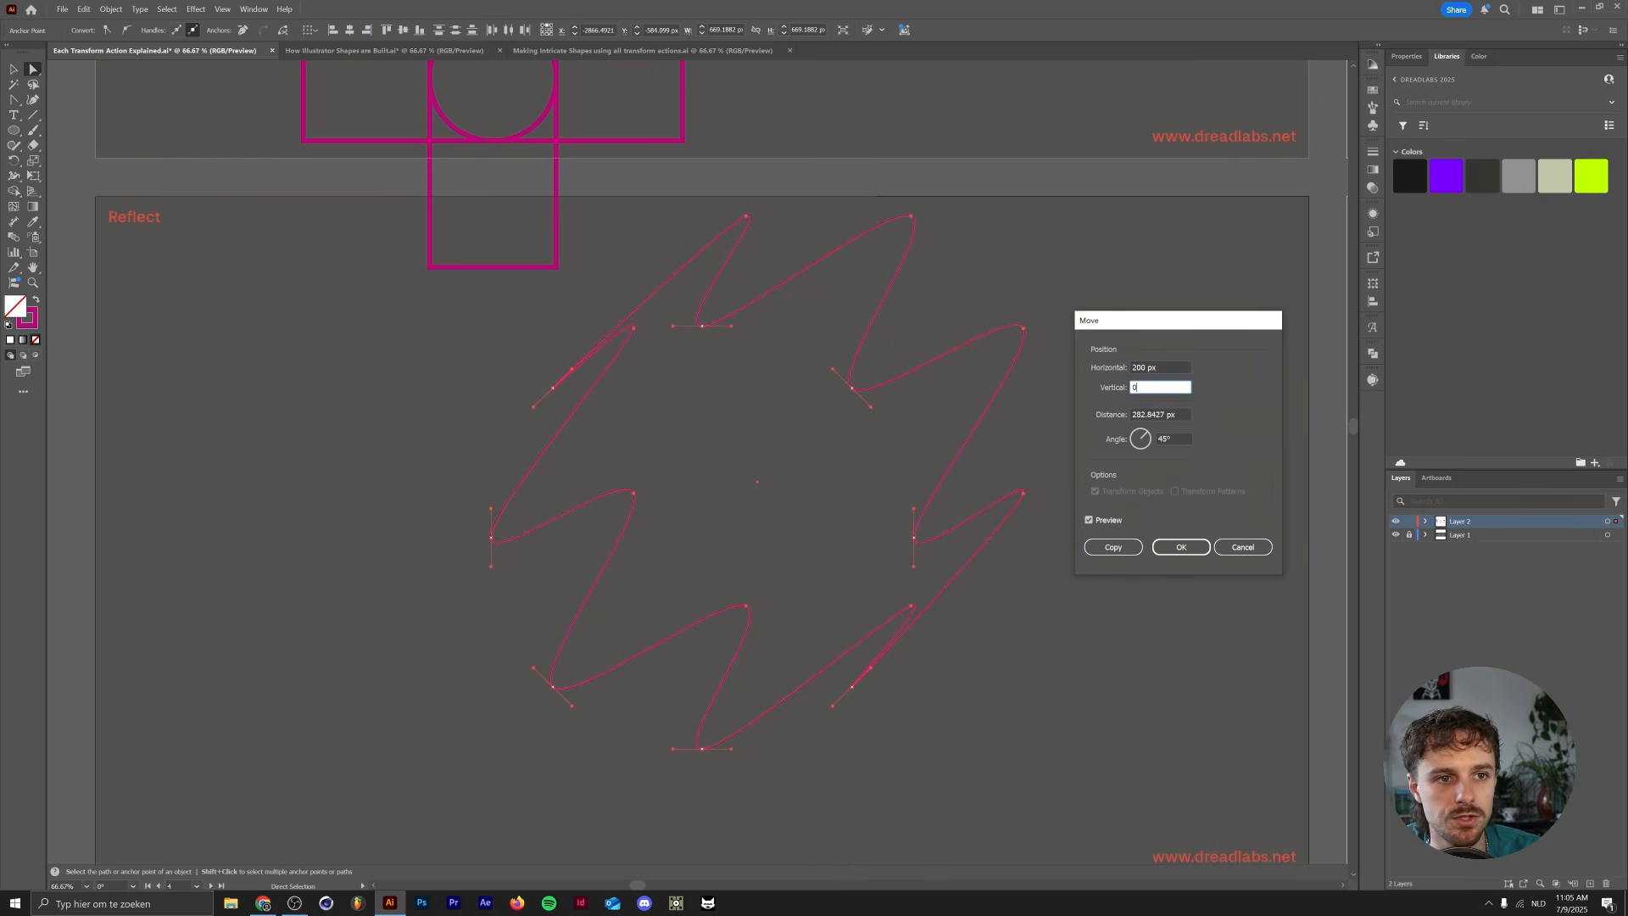
left_click(1202, 415)
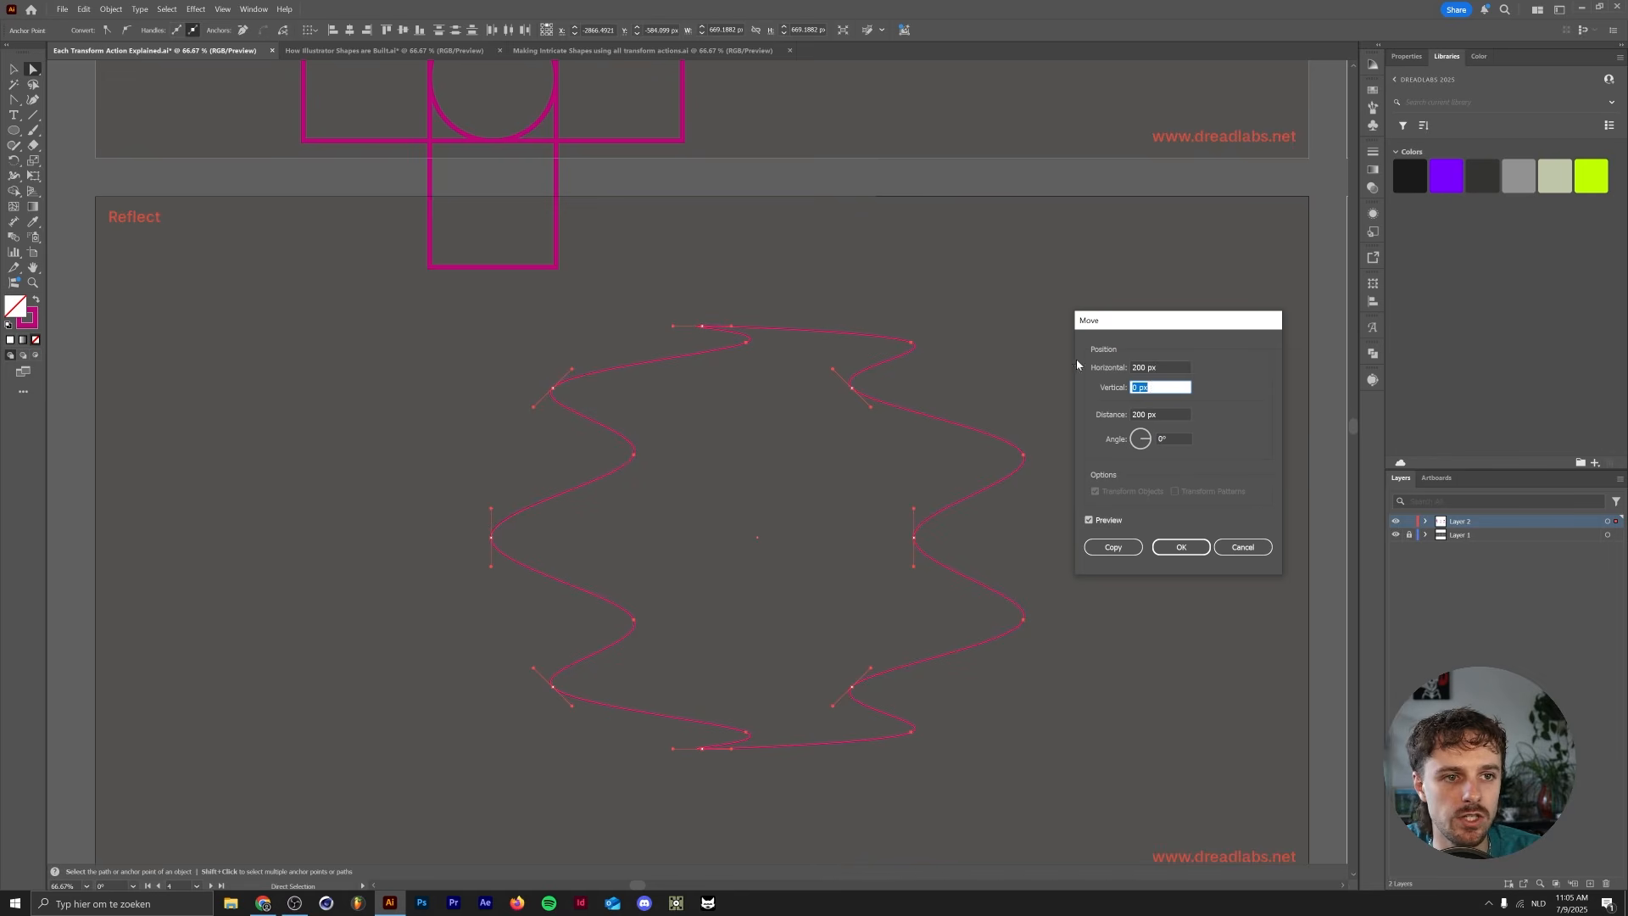
left_click_drag(1170, 366, 974, 345)
type("100")
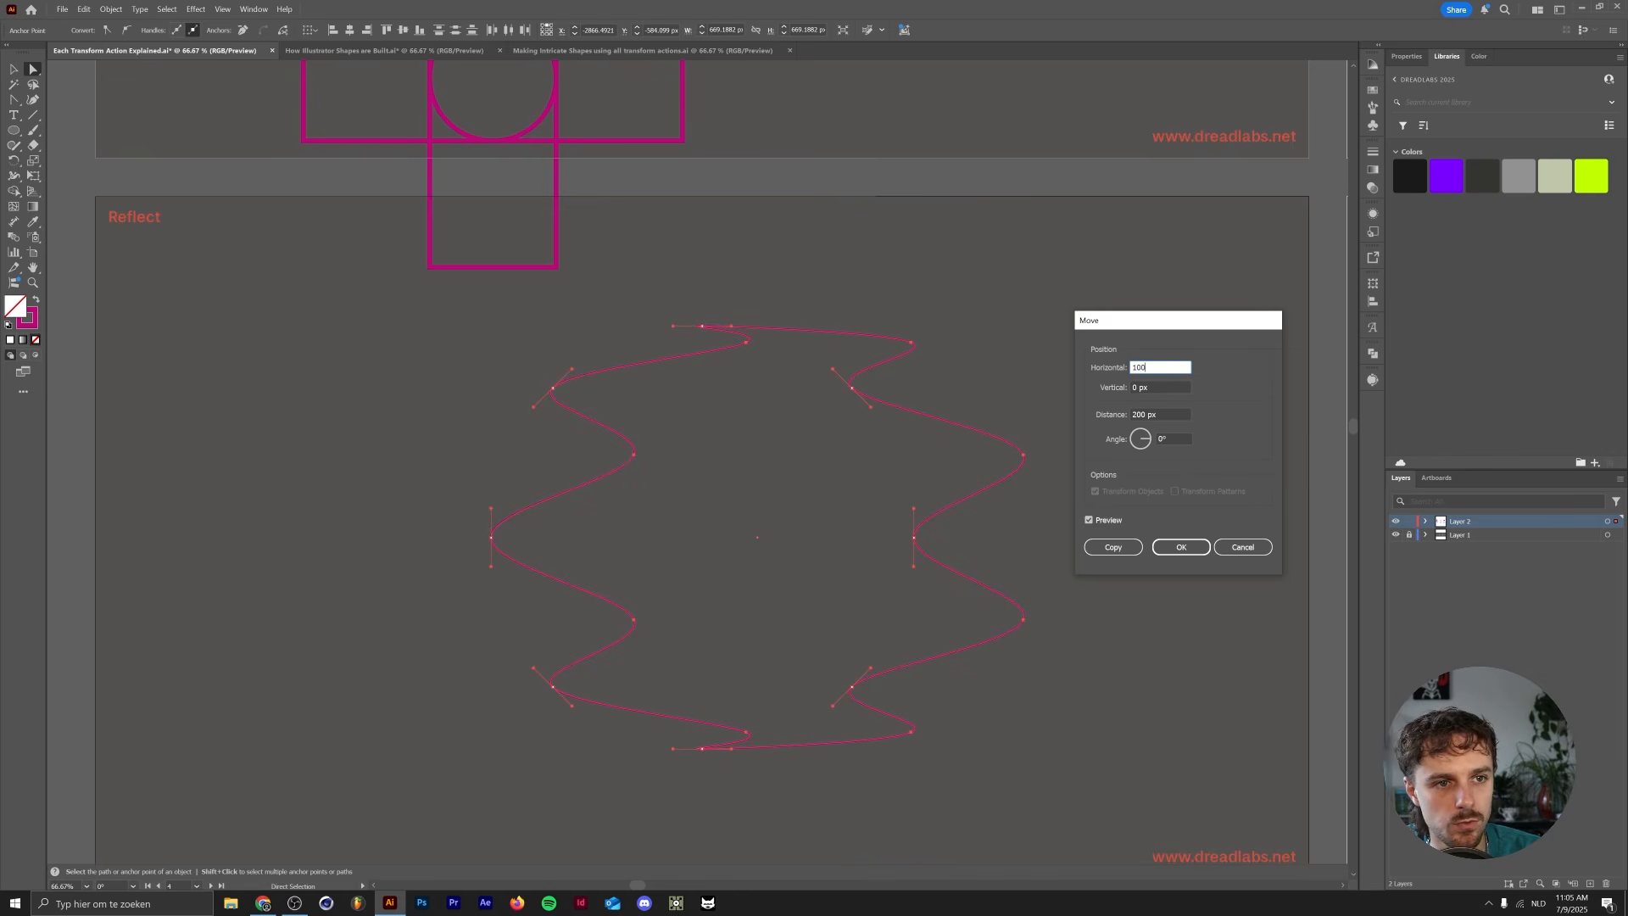
key("Return")
- Select the whole wavy shape and shift it about 213 px to the left on the Reflect artboard
key("v")
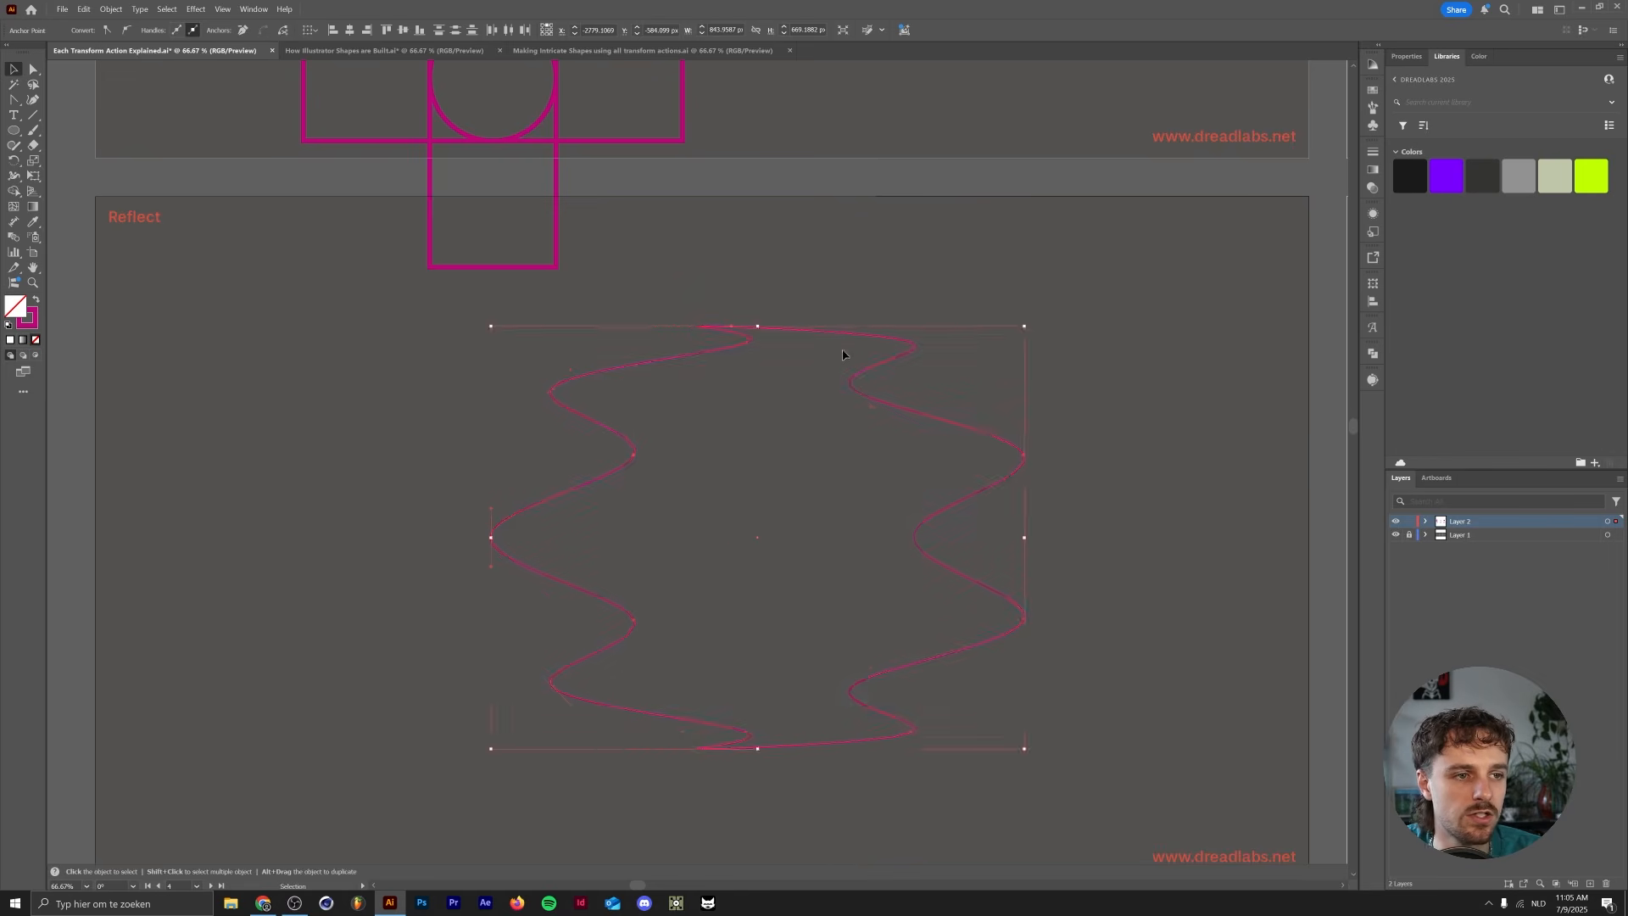
left_click(777, 383)
mouse_move(811, 336)
left_mouse_down()
mouse_move(472, 327)
mouse_move(704, 327)
mouse_move(677, 332)
left_mouse_up()
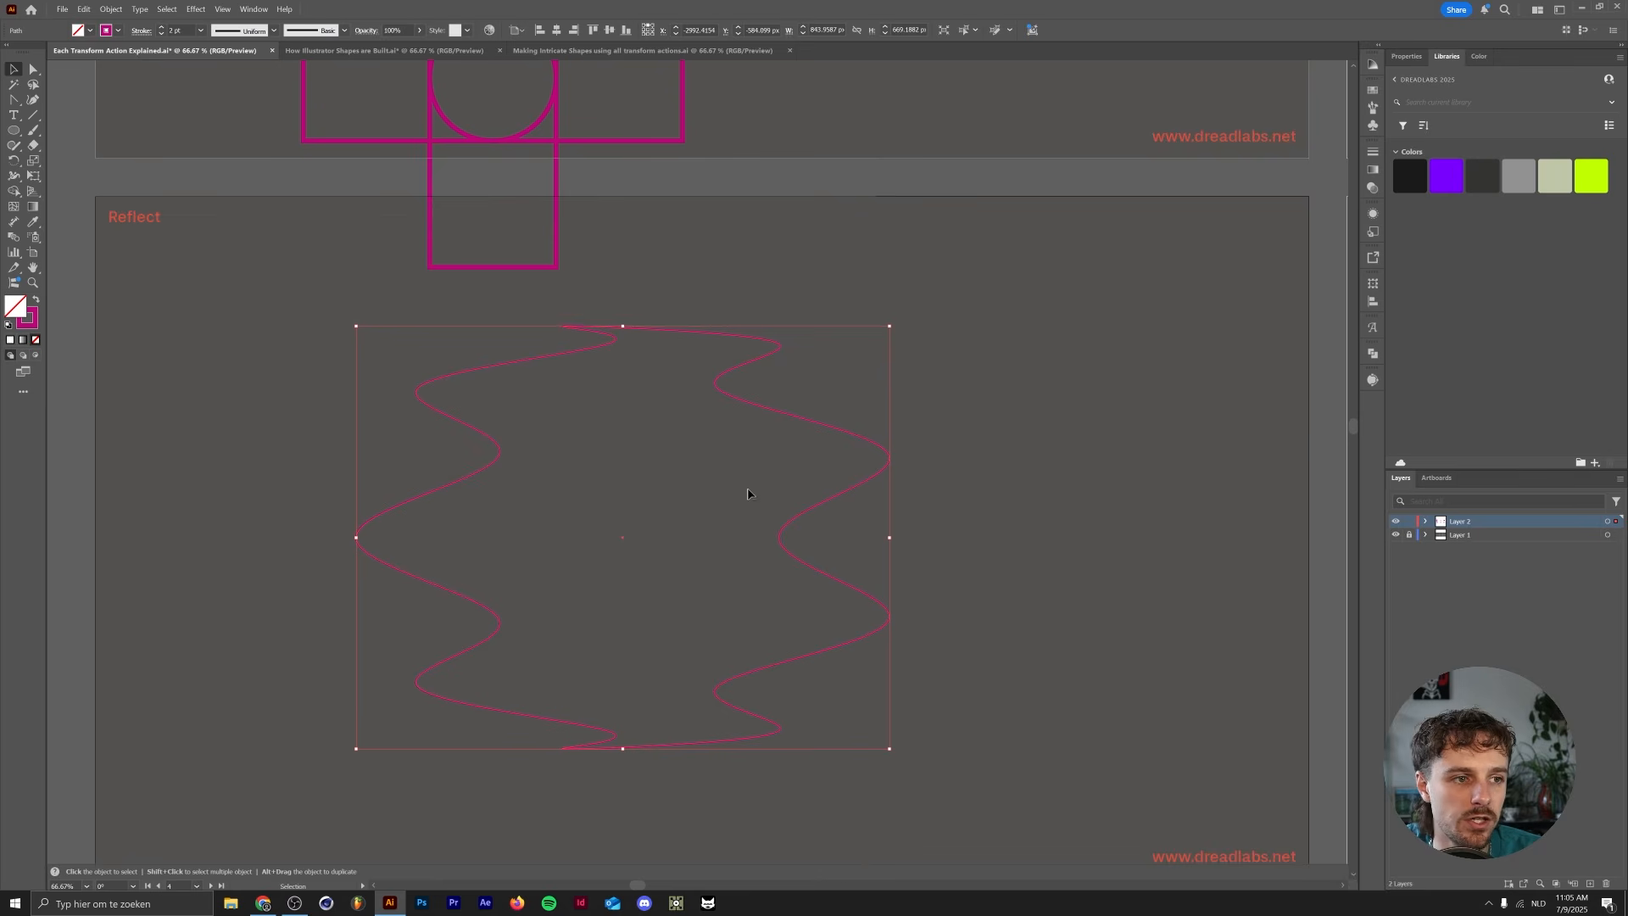
- Preview reflecting the wavy shape over the vertical axis and over various custom angles, and cancel the reflection
right_click(658, 461)
mouse_move(719, 796)
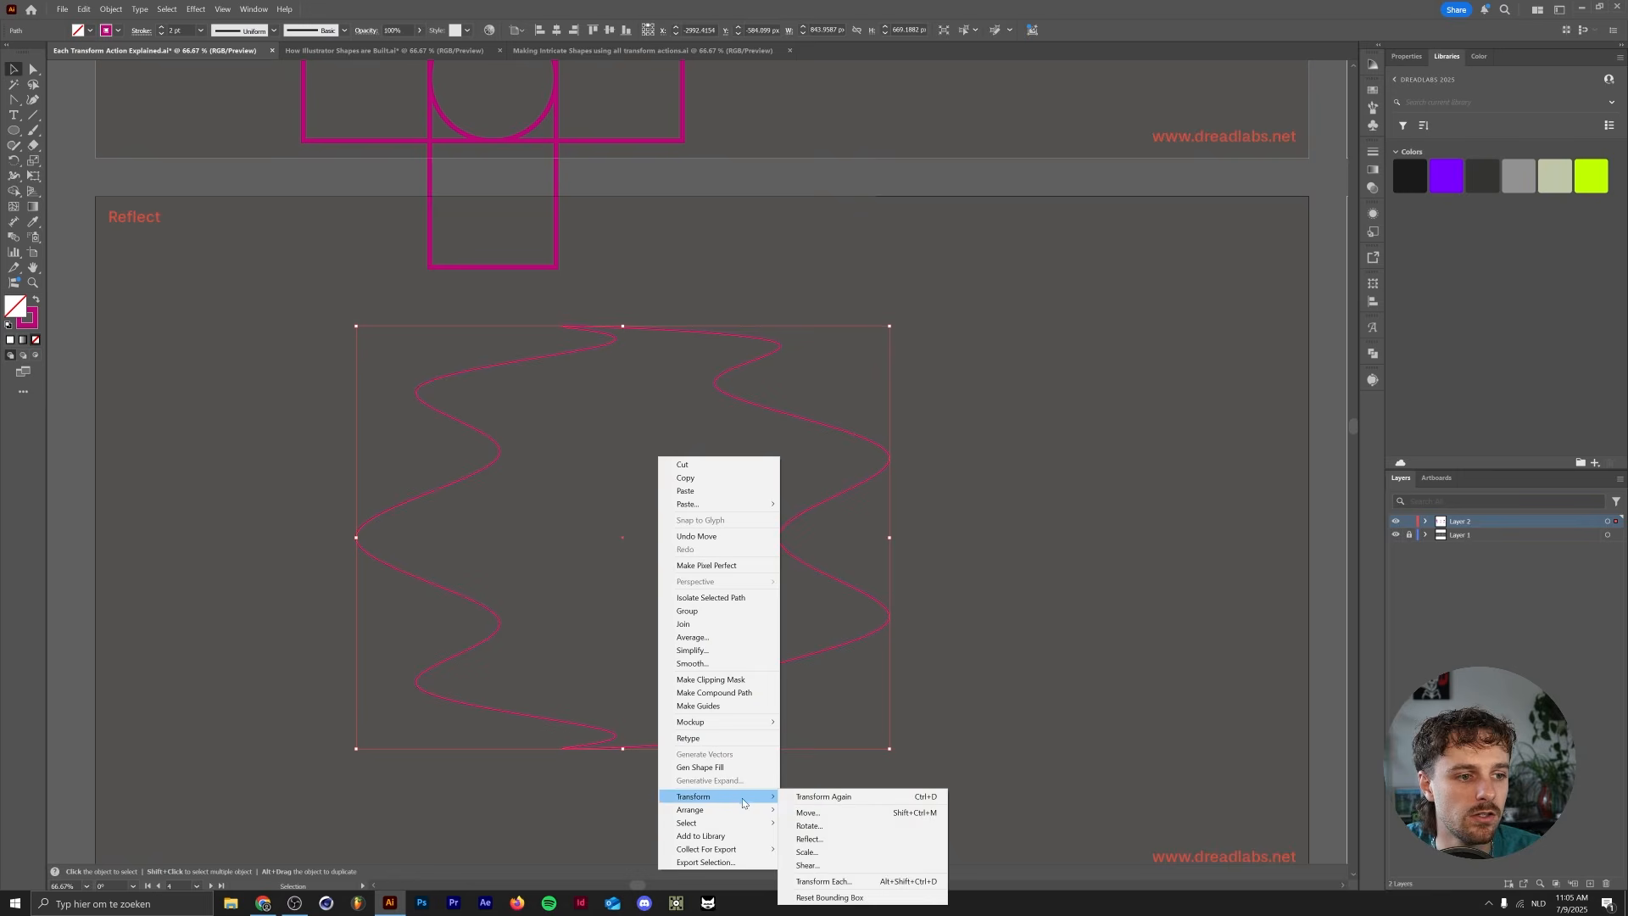
left_click(856, 839)
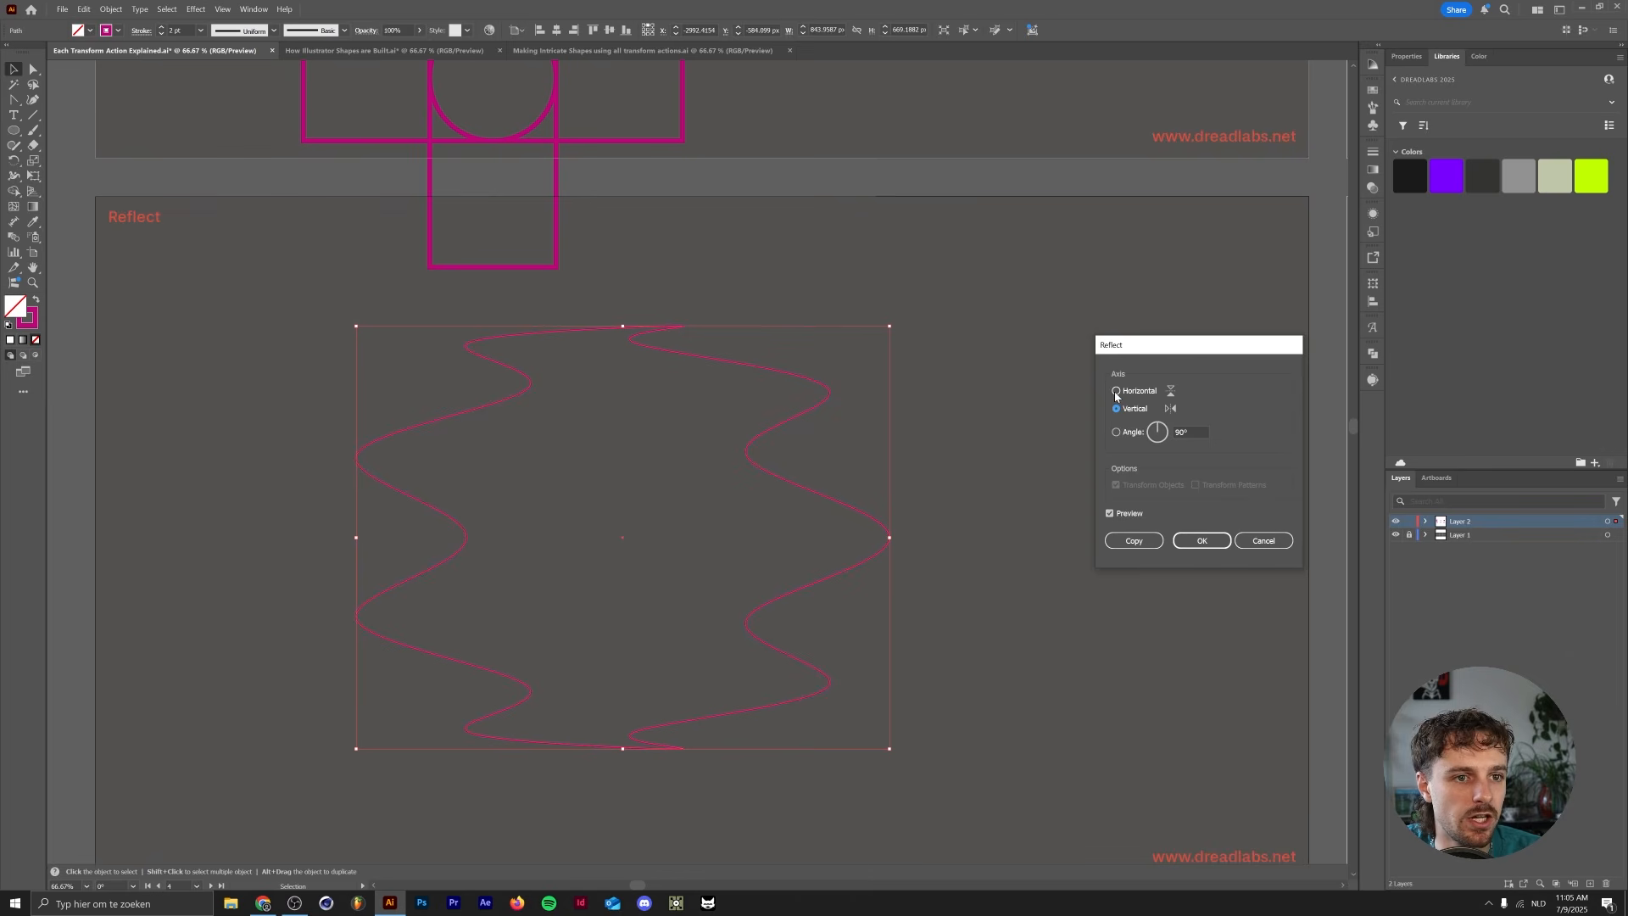
left_click(1117, 410)
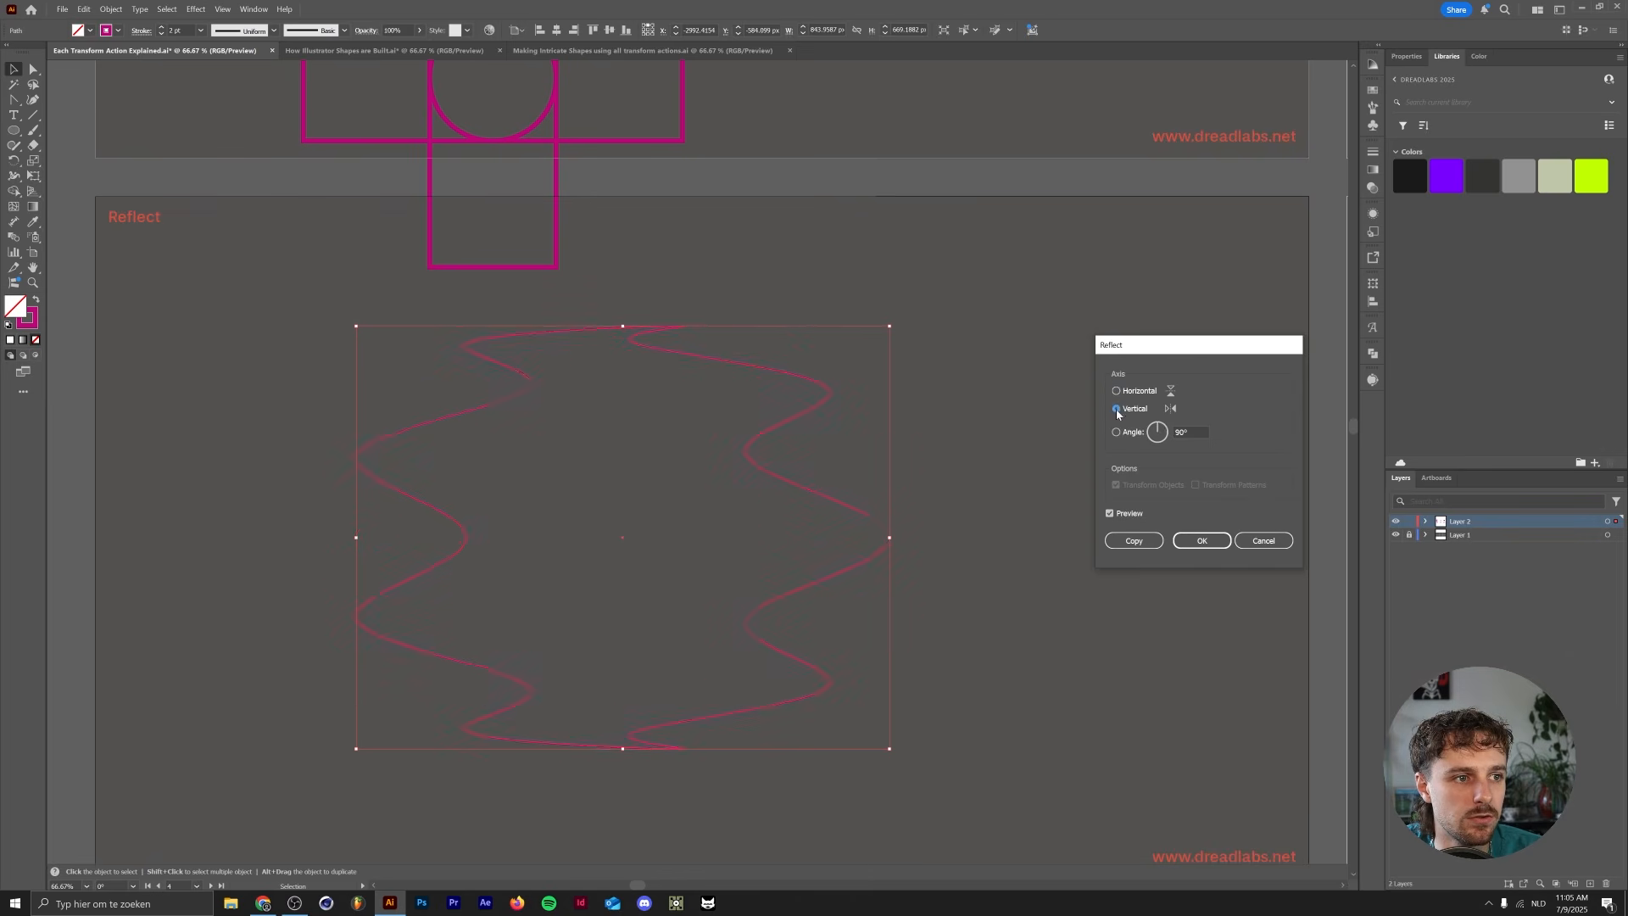
left_click(1153, 432)
left_click(1196, 430)
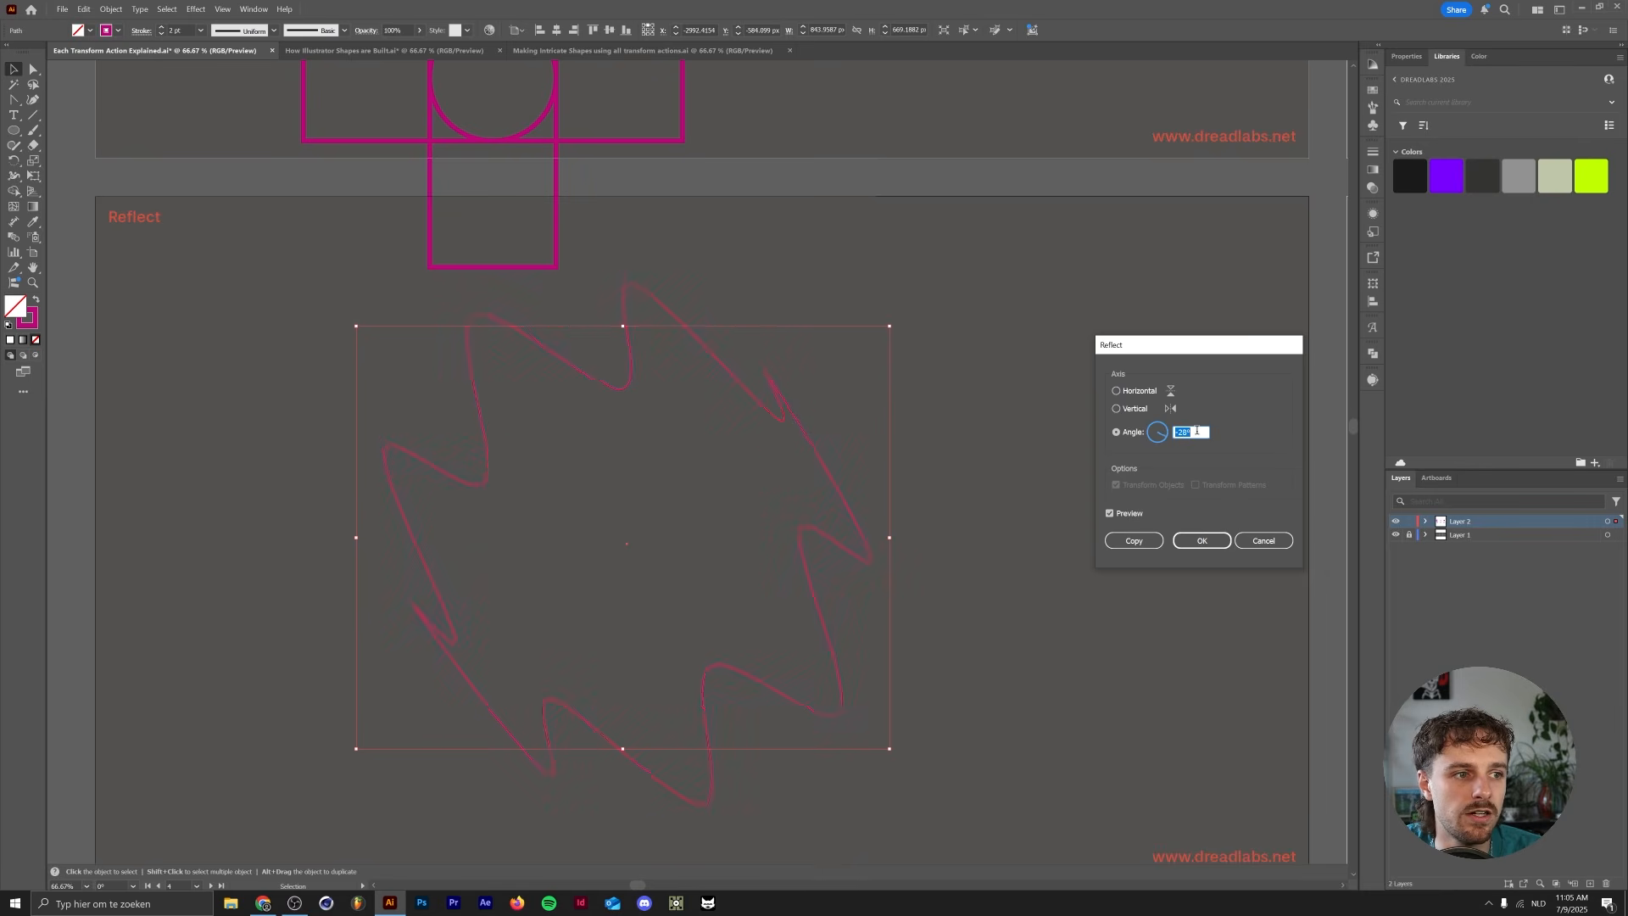
scroll(1199, 430, "up", 16)
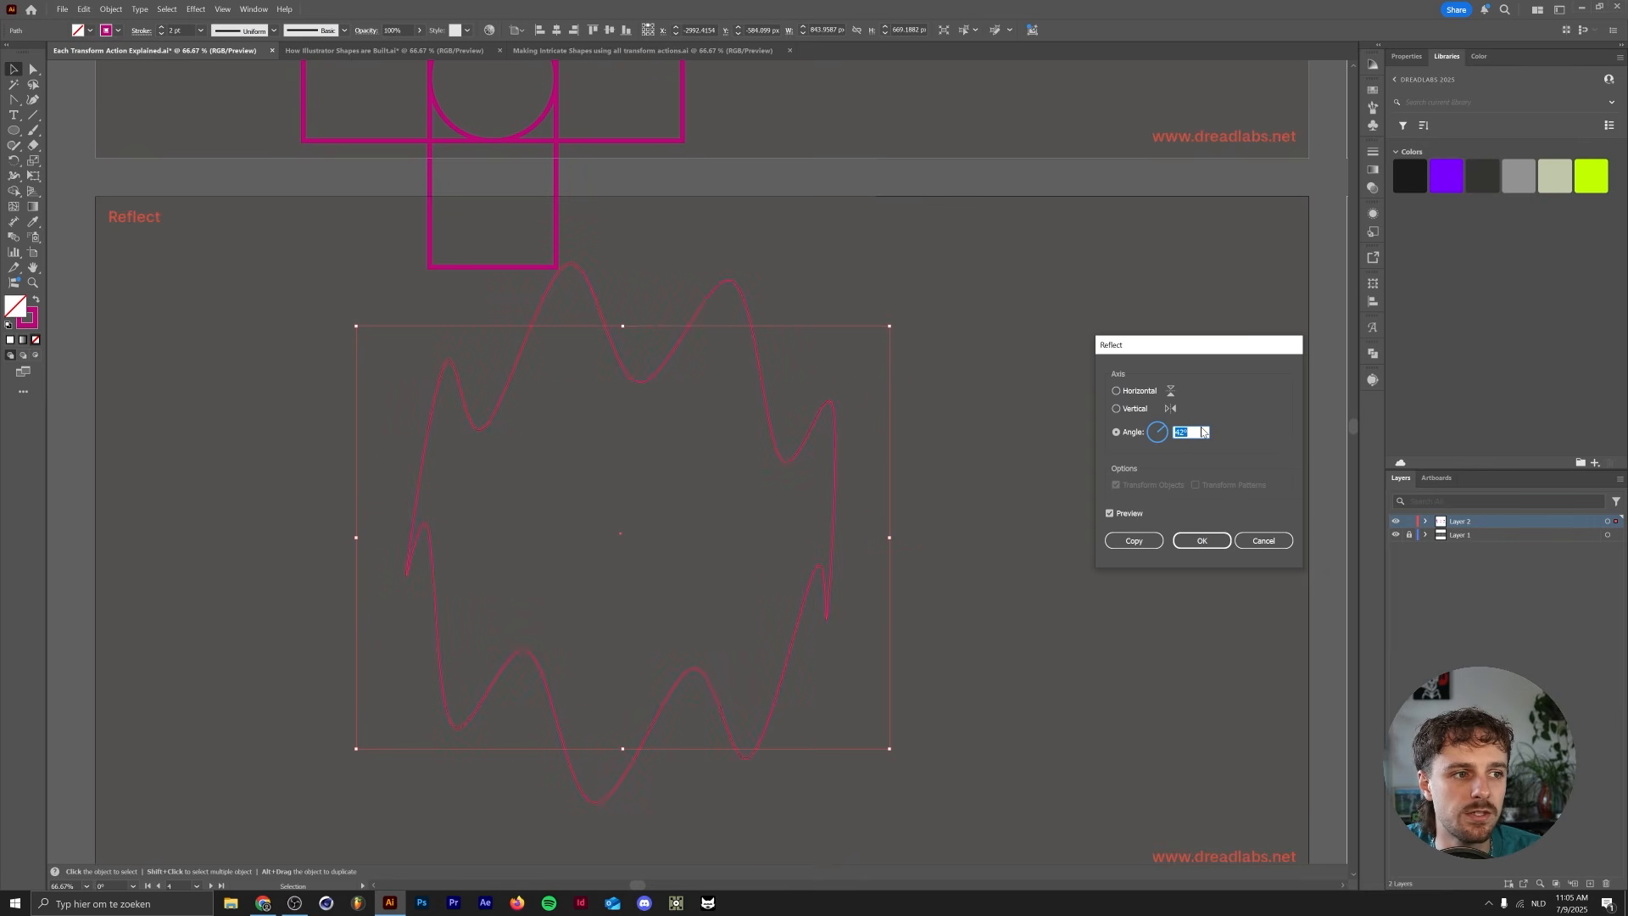
left_click(1262, 541)
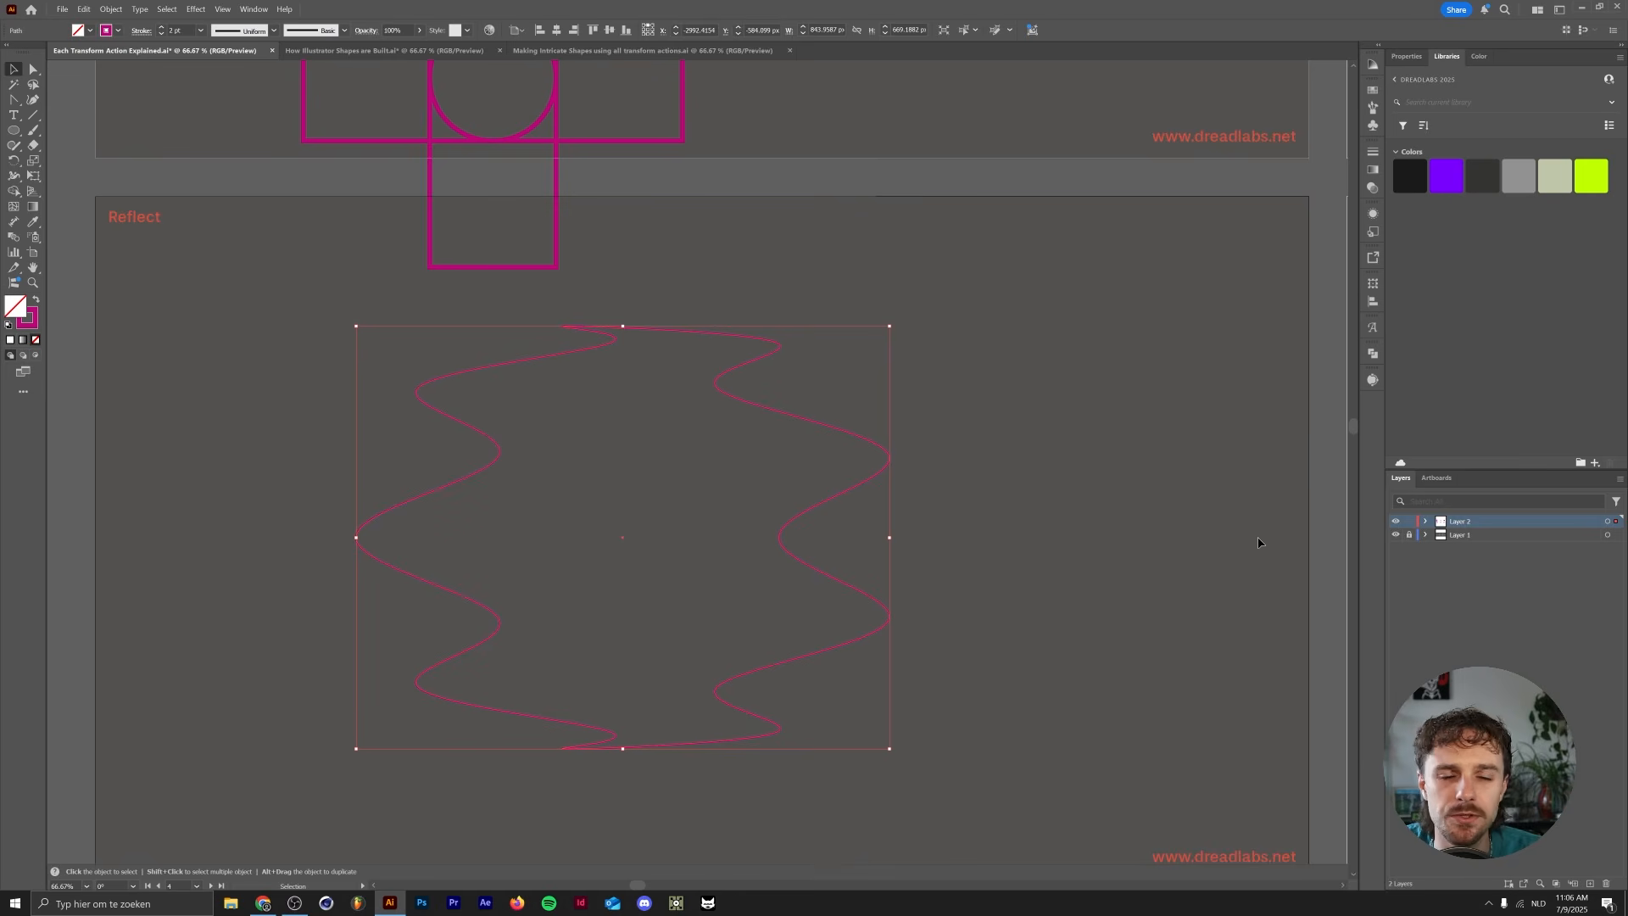
- Move the wavy shape about 400 px further left and draw a vertical line about 266 px long to its right
left_click_drag(819, 426, 558, 423)
scroll(697, 429, "down", 2)
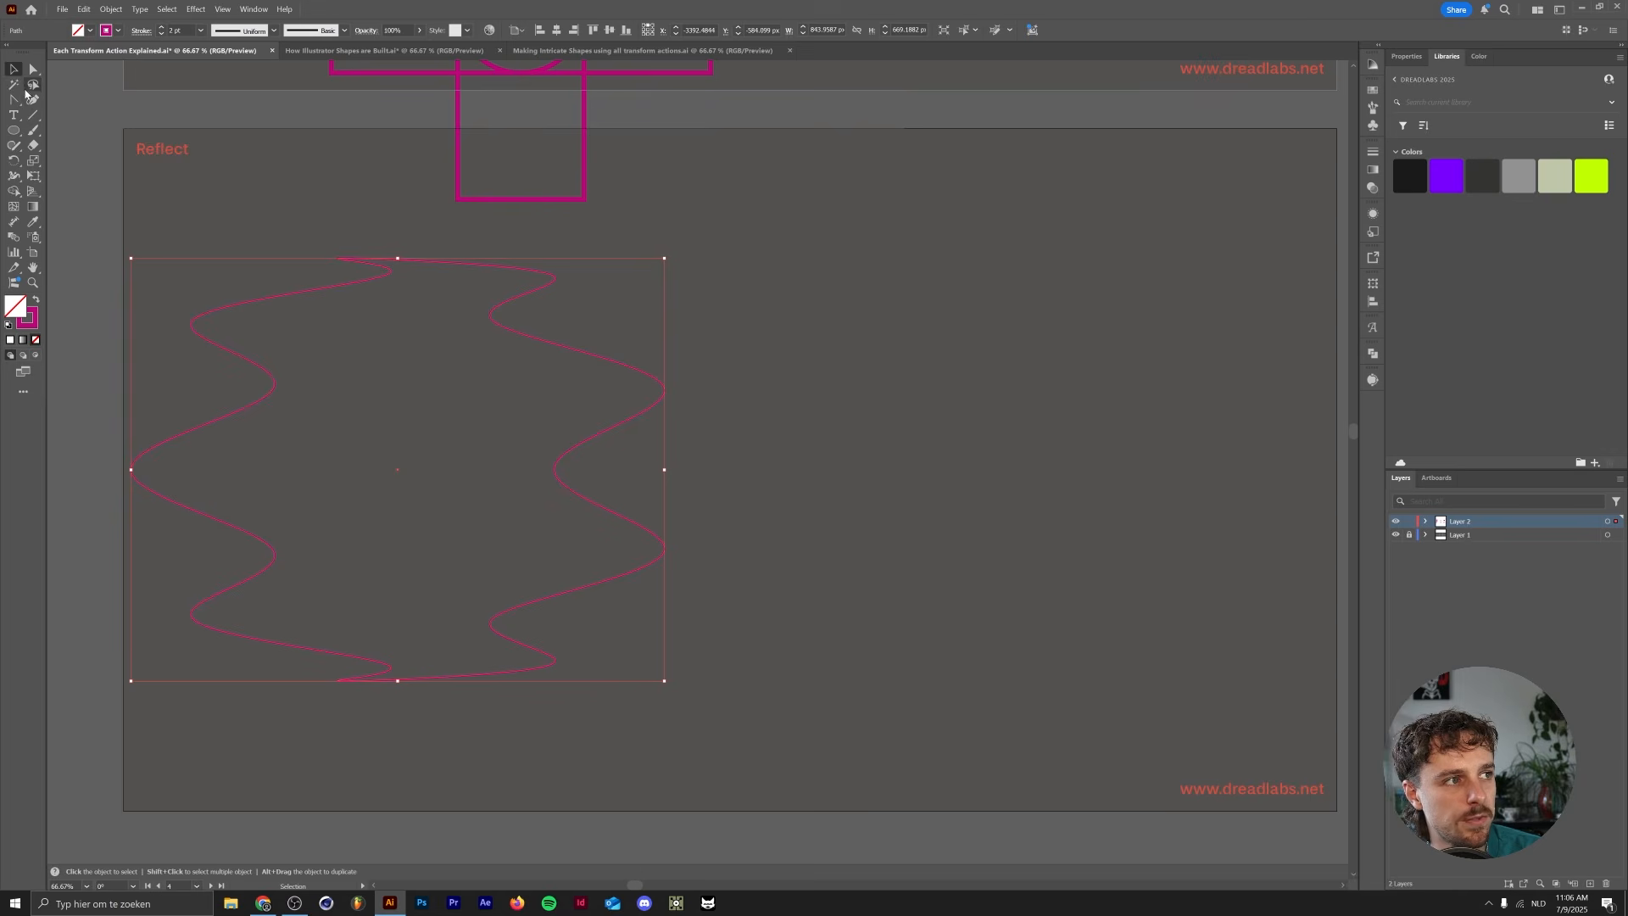
left_click(13, 99)
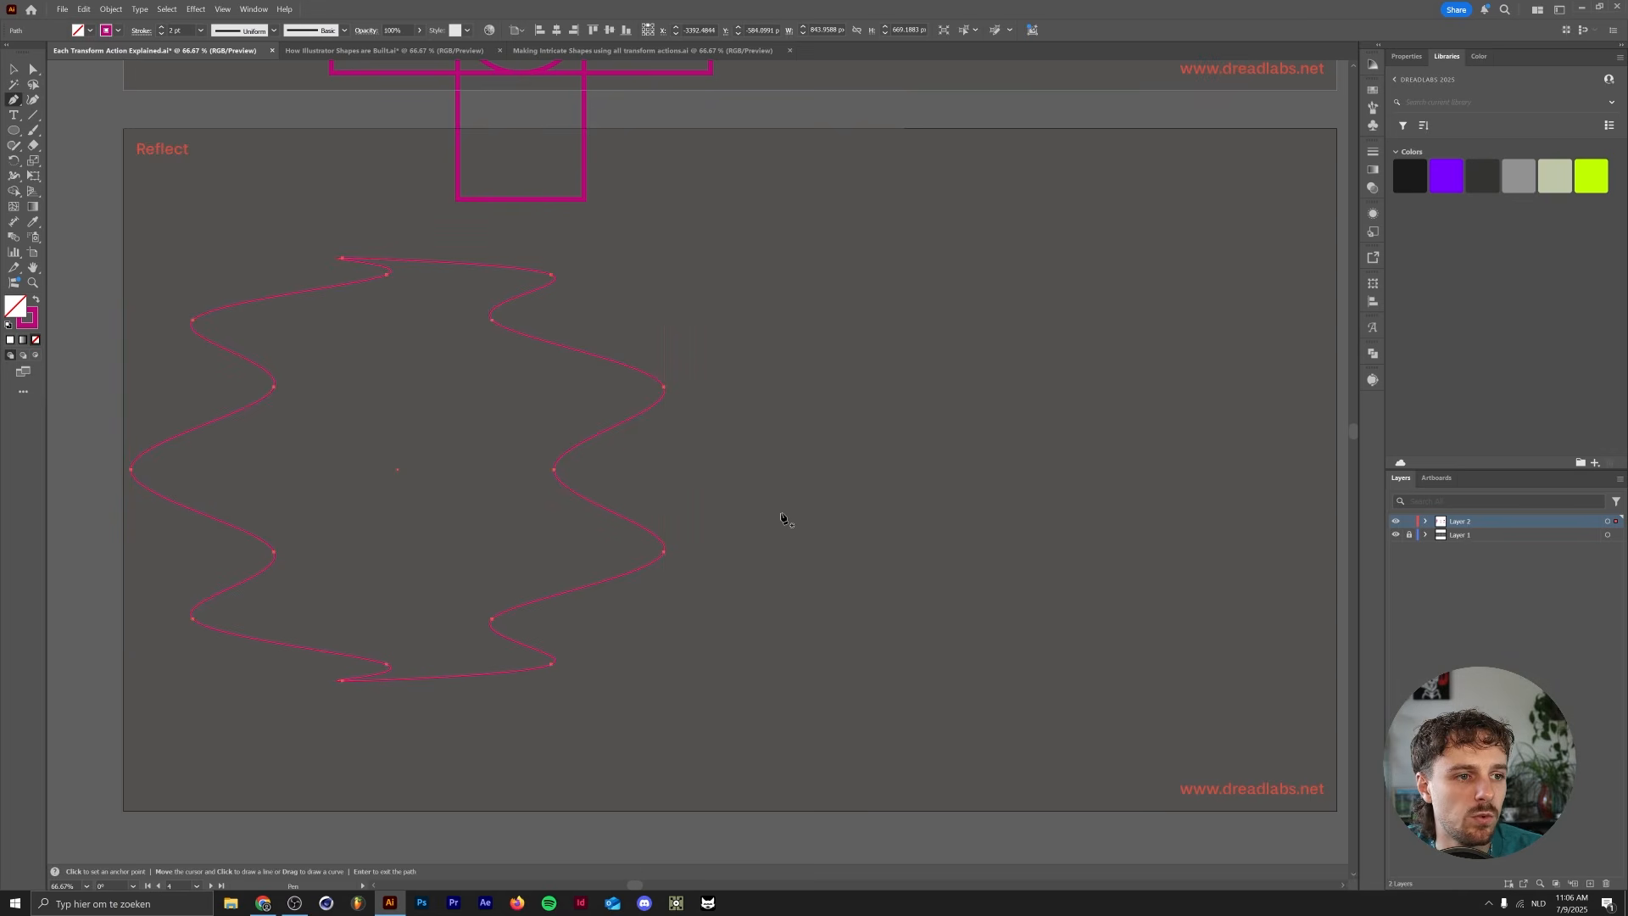
left_click_drag(781, 513, 768, 595)
left_click(781, 681)
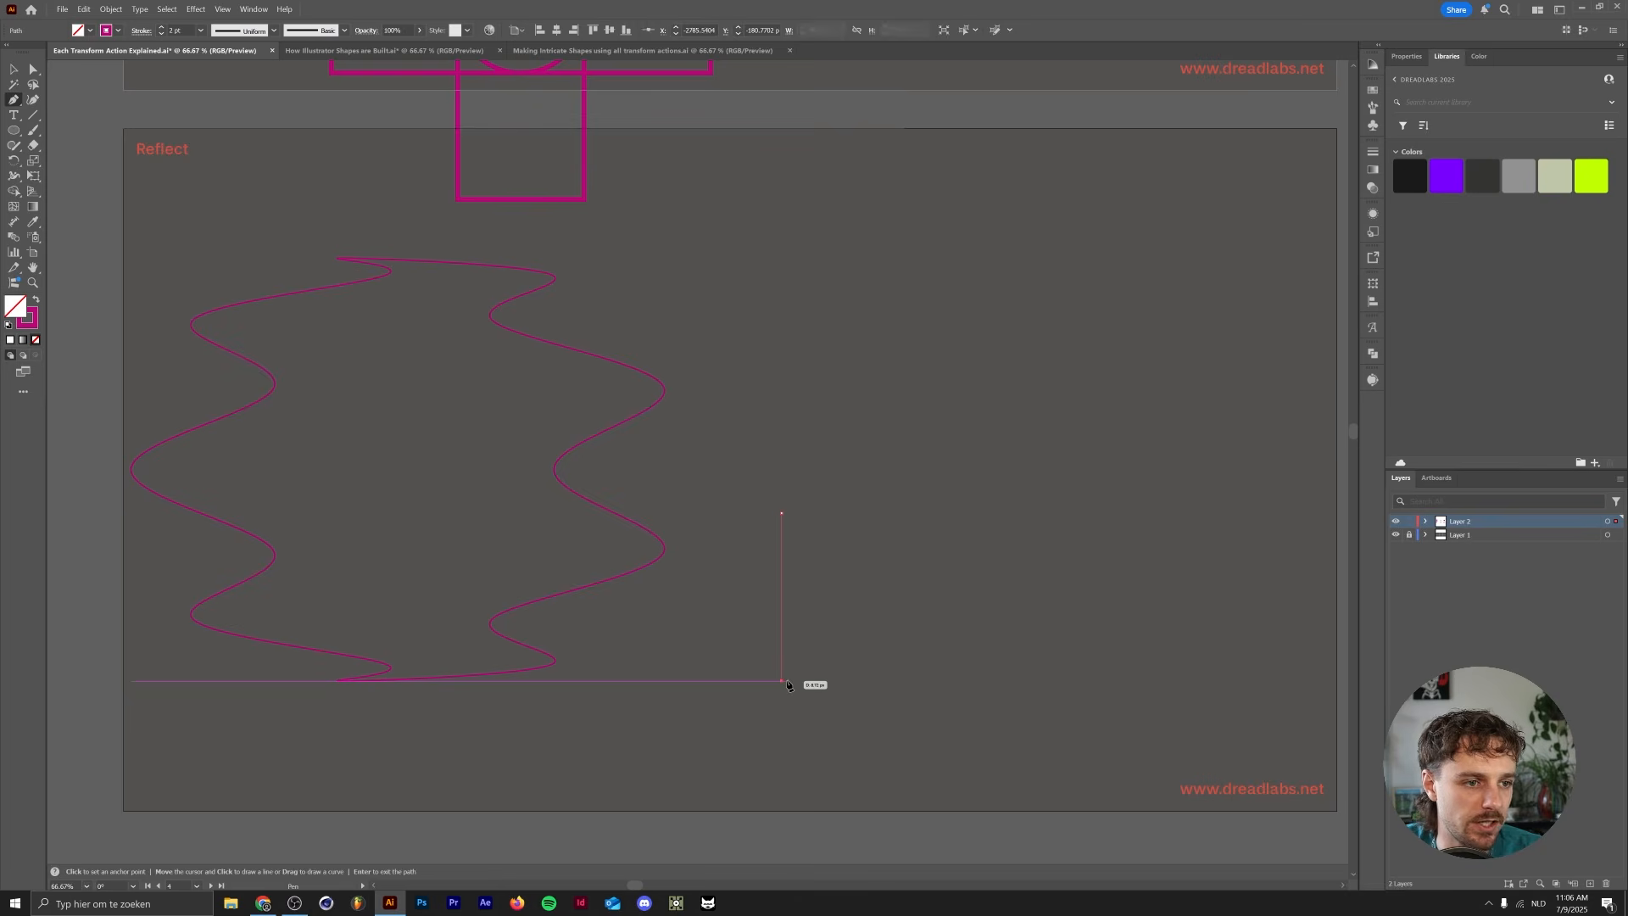
key("v")
- Centre the vertical line horizontally on the artboard and clear the selection
left_click_drag(800, 666, 743, 593)
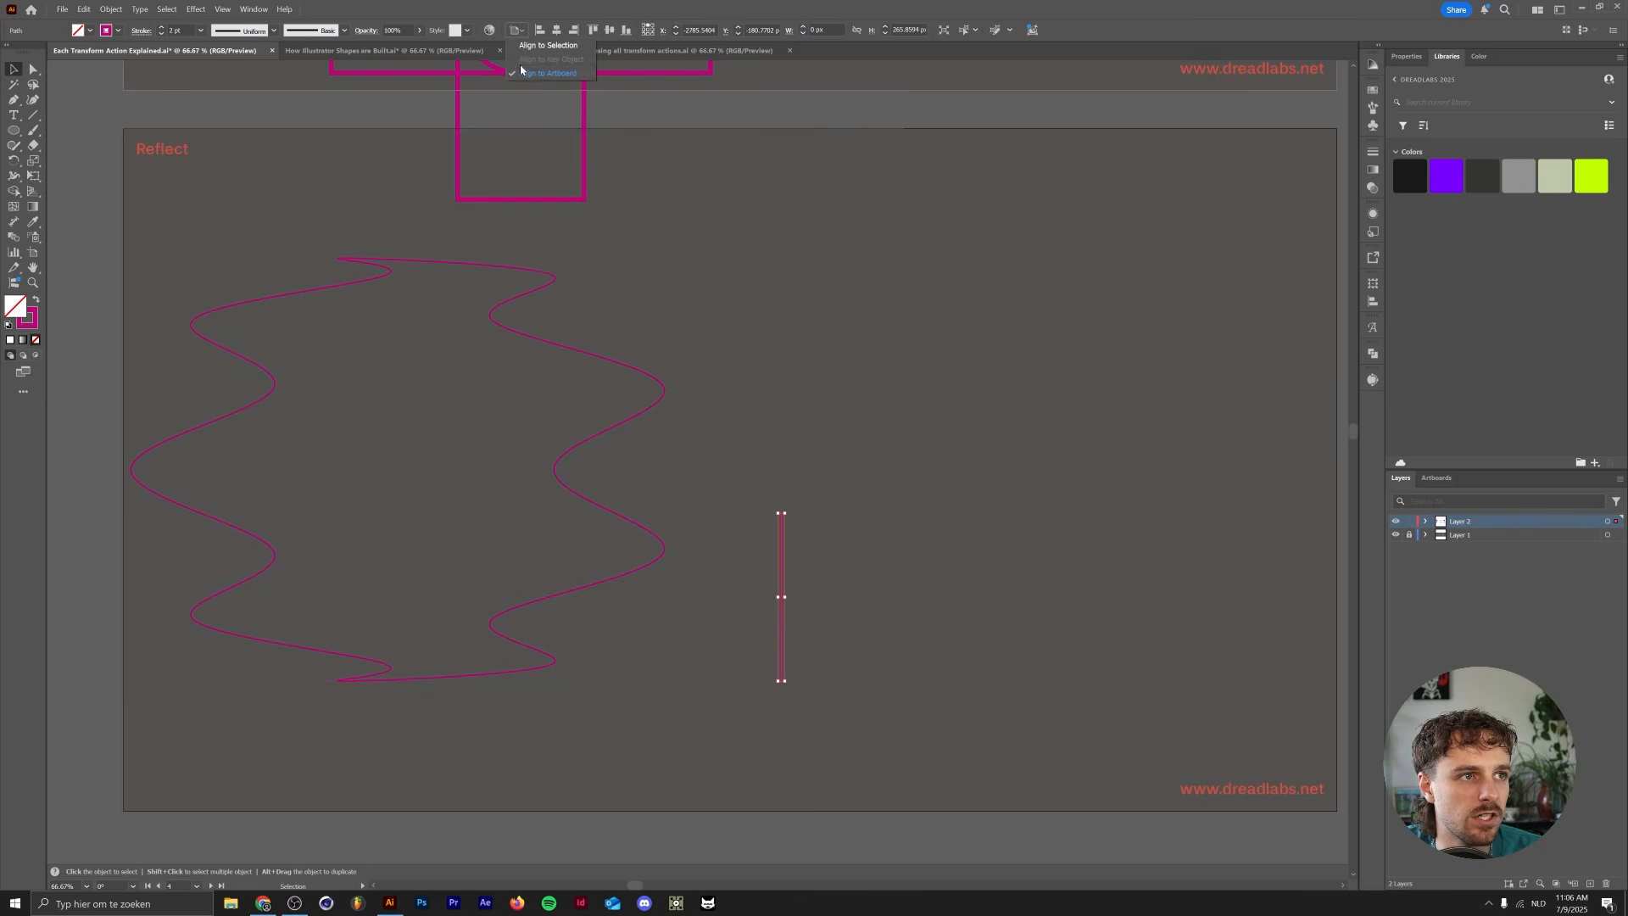
left_click(556, 29)
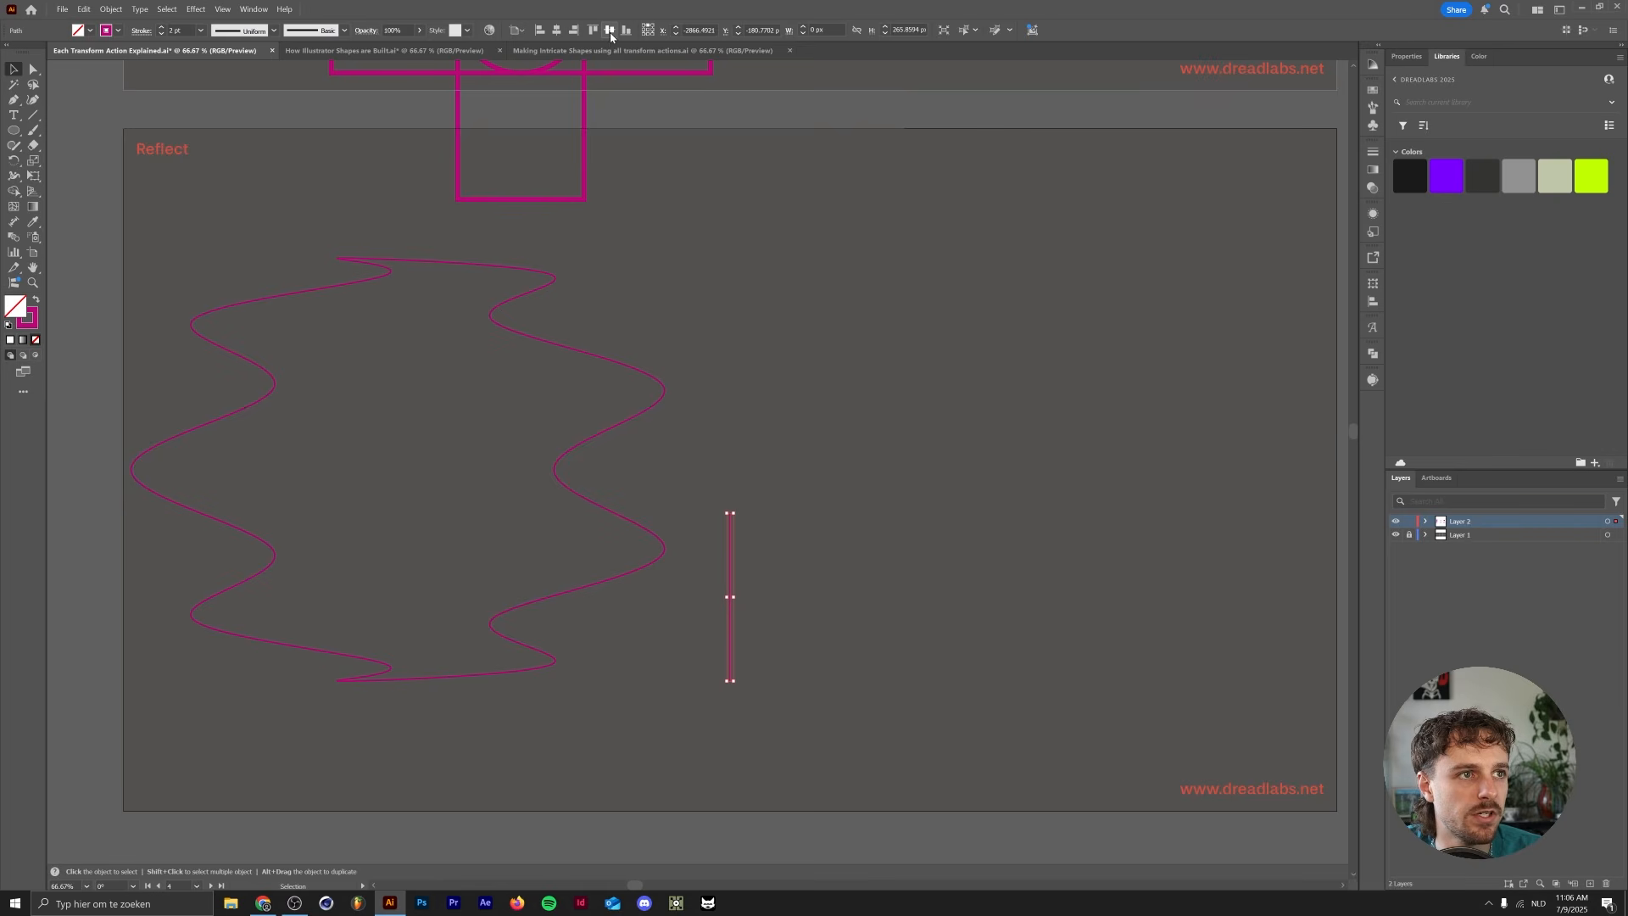
left_click(741, 352)
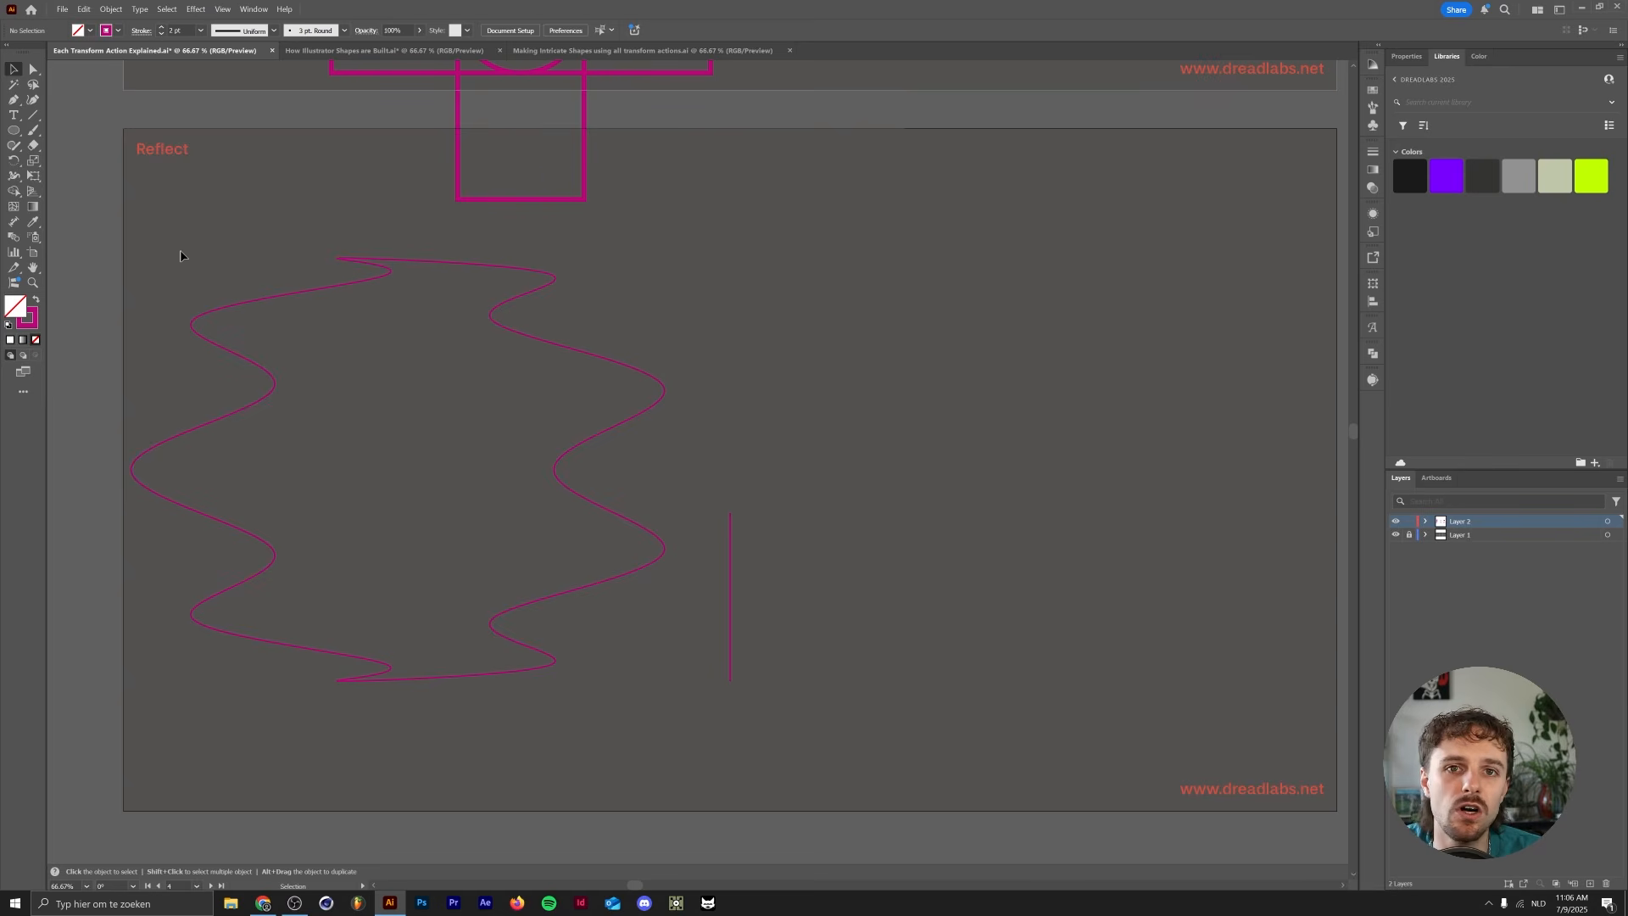
- Reflect the wavy shape across the vertical line with the Reflect tool, using the line's two endpoints as the axis
left_click_drag(180, 255, 393, 555)
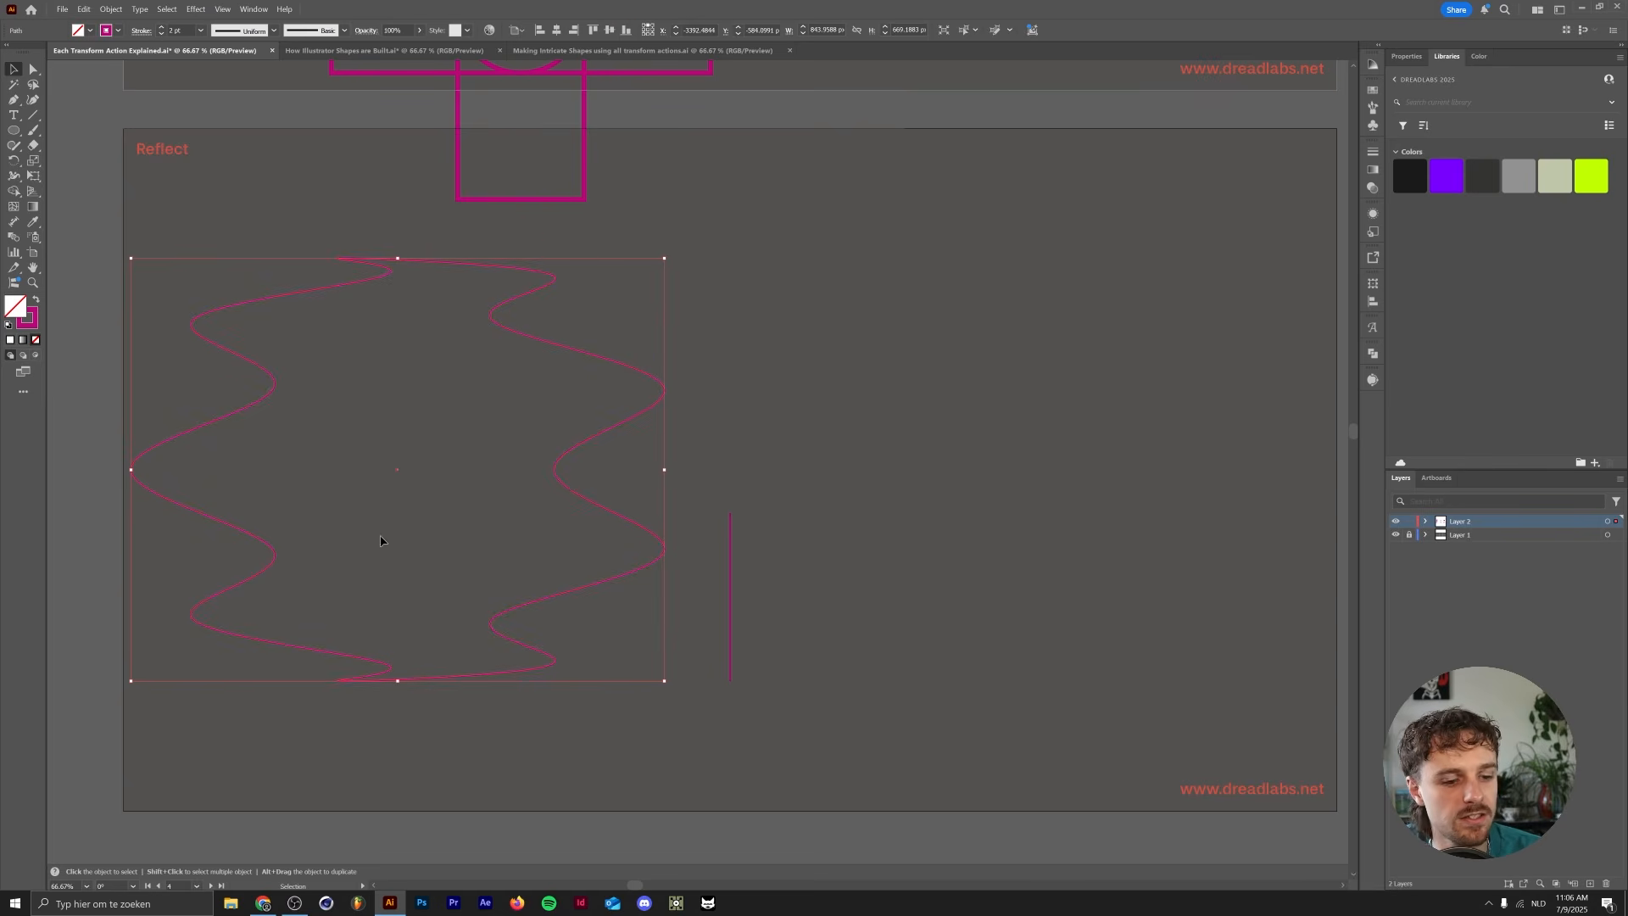
key("o")
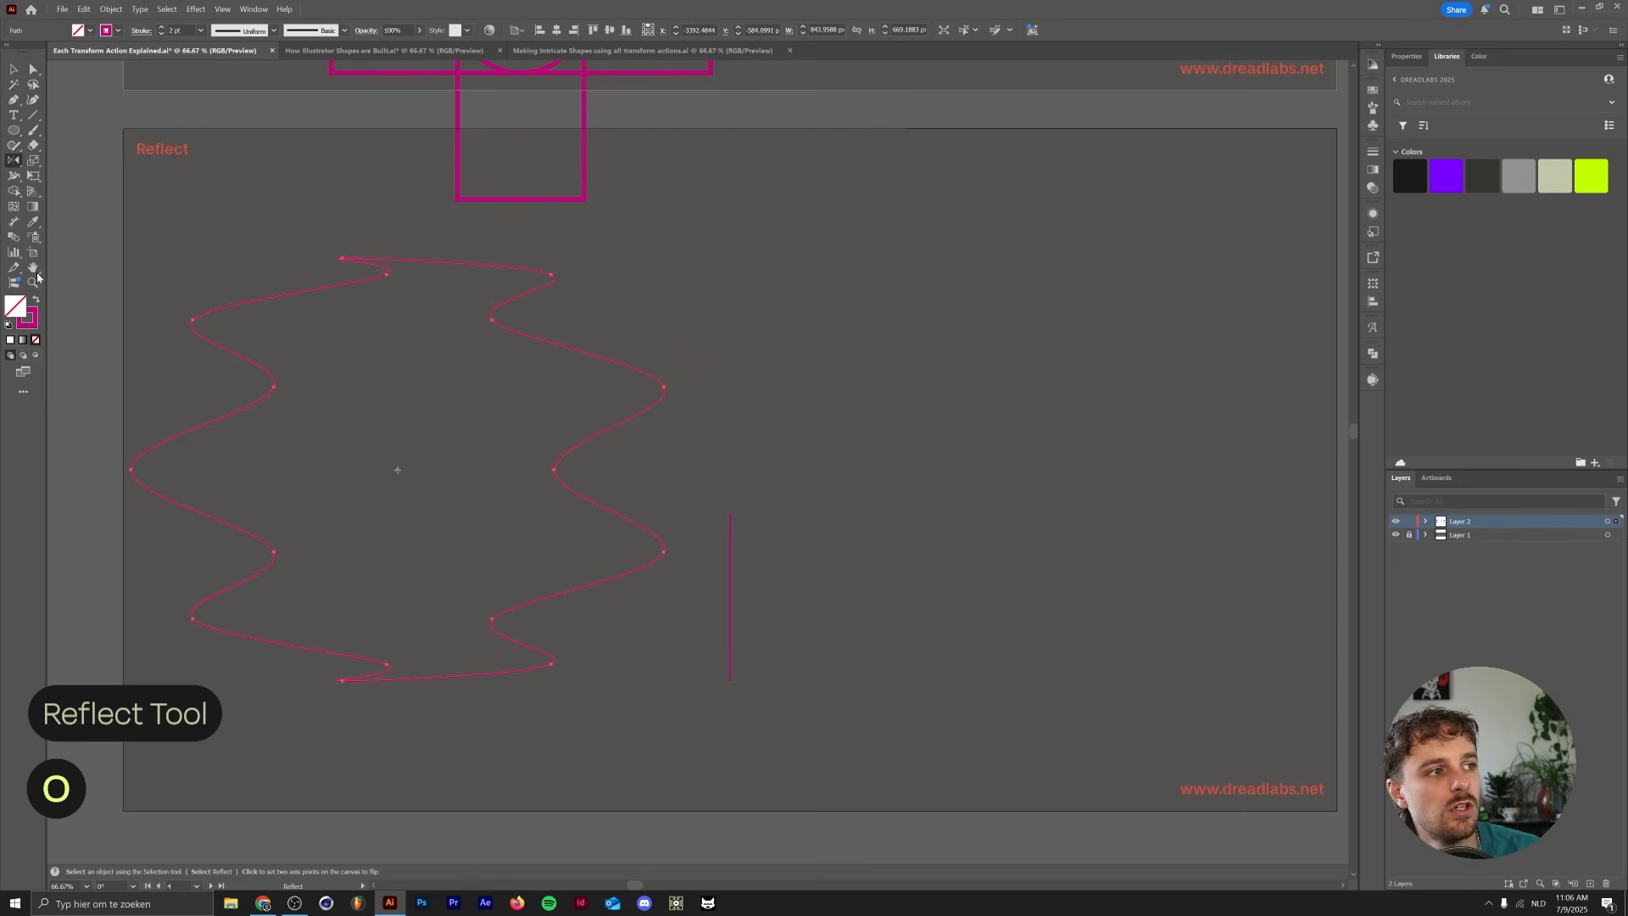
left_click(15, 161)
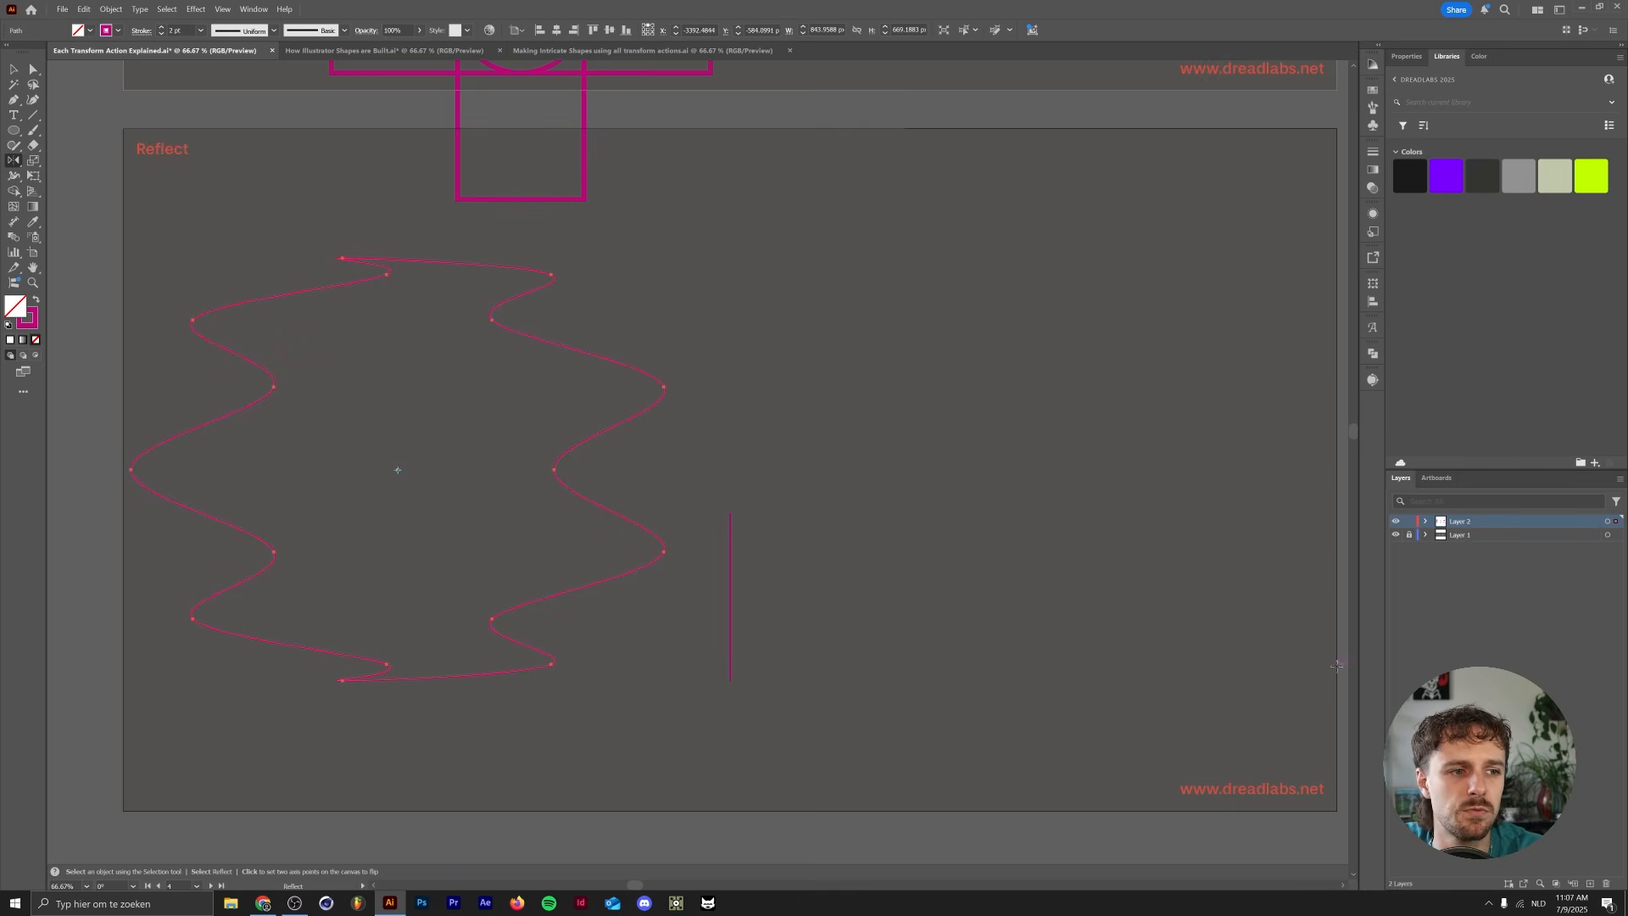
left_click(729, 513)
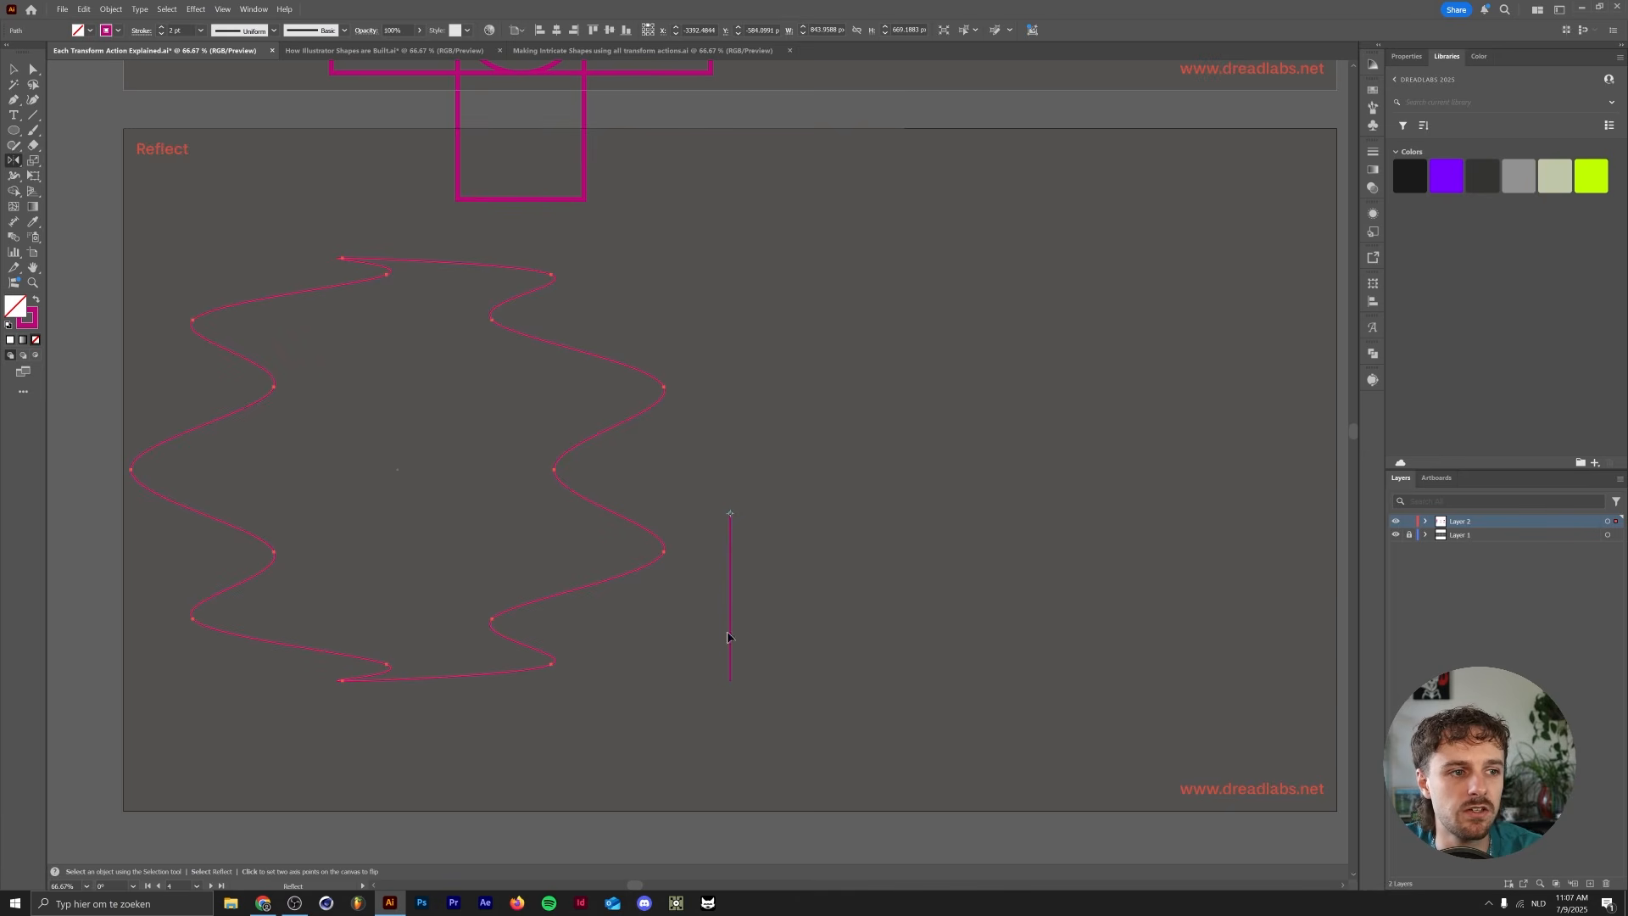
left_click(730, 681)
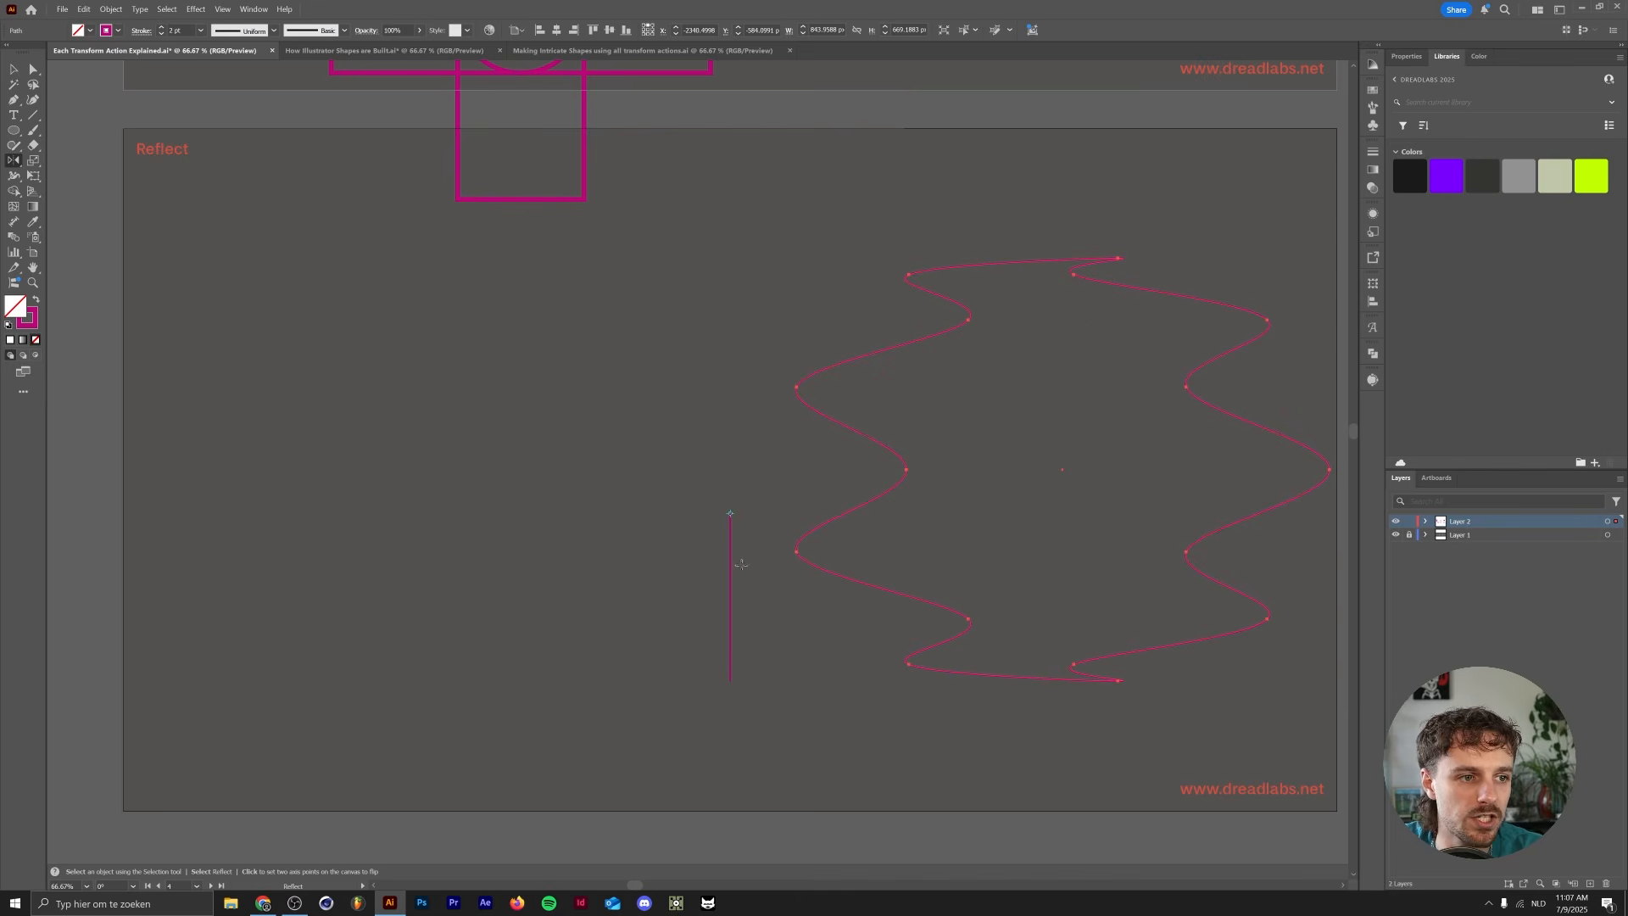
- Reflect a copy of the wavy shape back across the vertical line, and undo the reflections
left_click(730, 682, "alt")
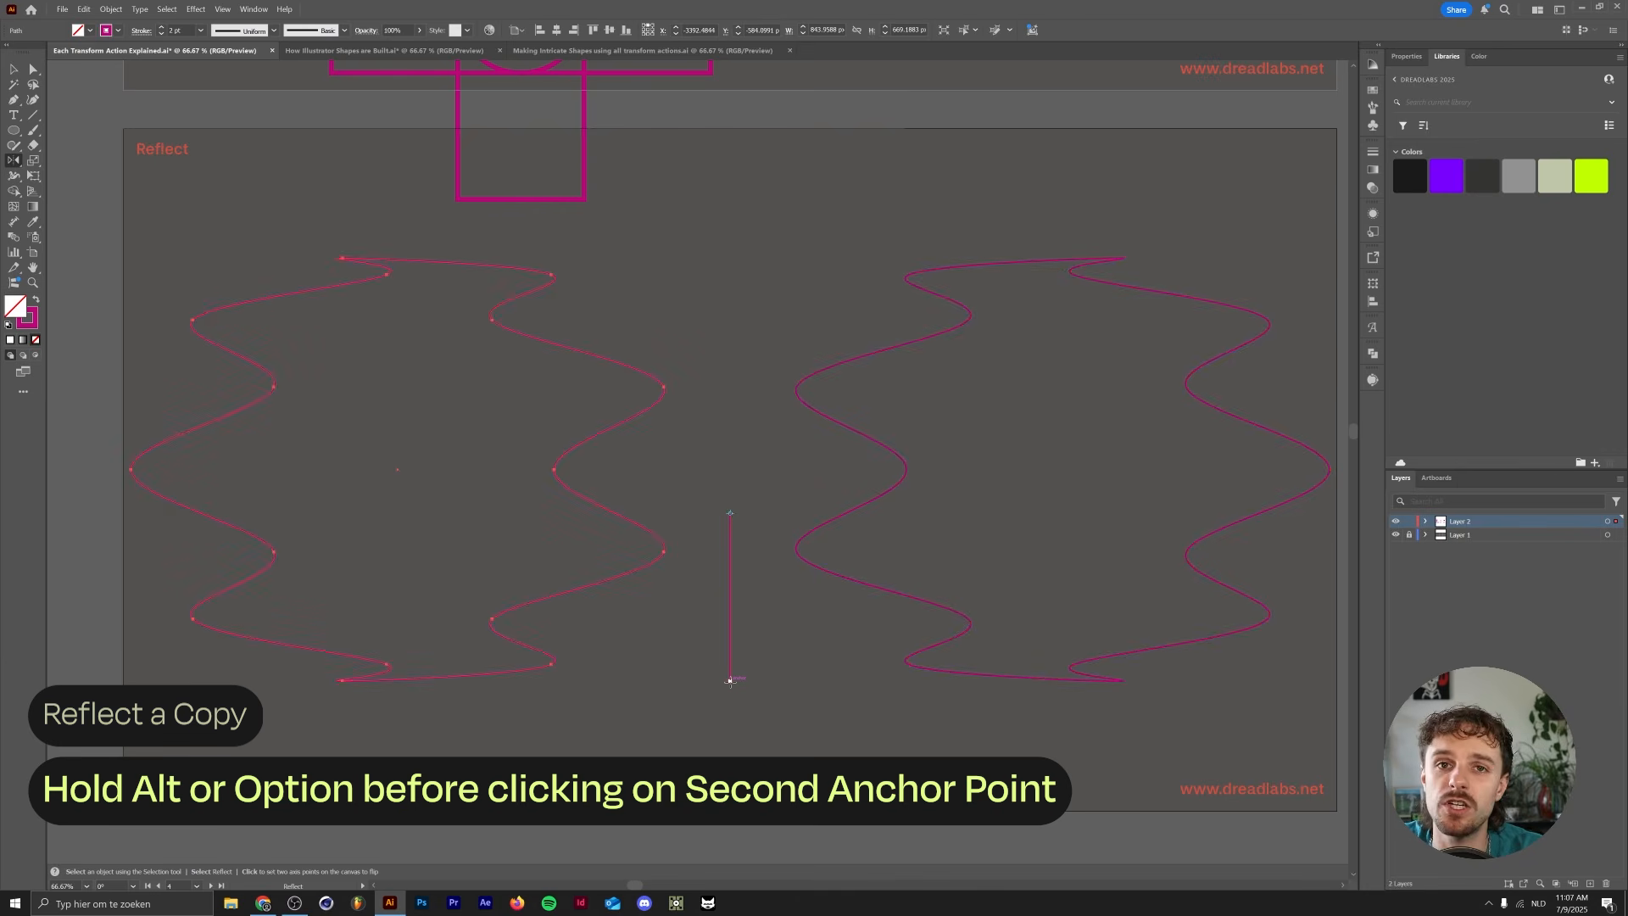
key("v")
key("ctrl+z")
- Reflect the wavy shape across a freely placed diagonal axis on the artboard, and undo it
key("o")
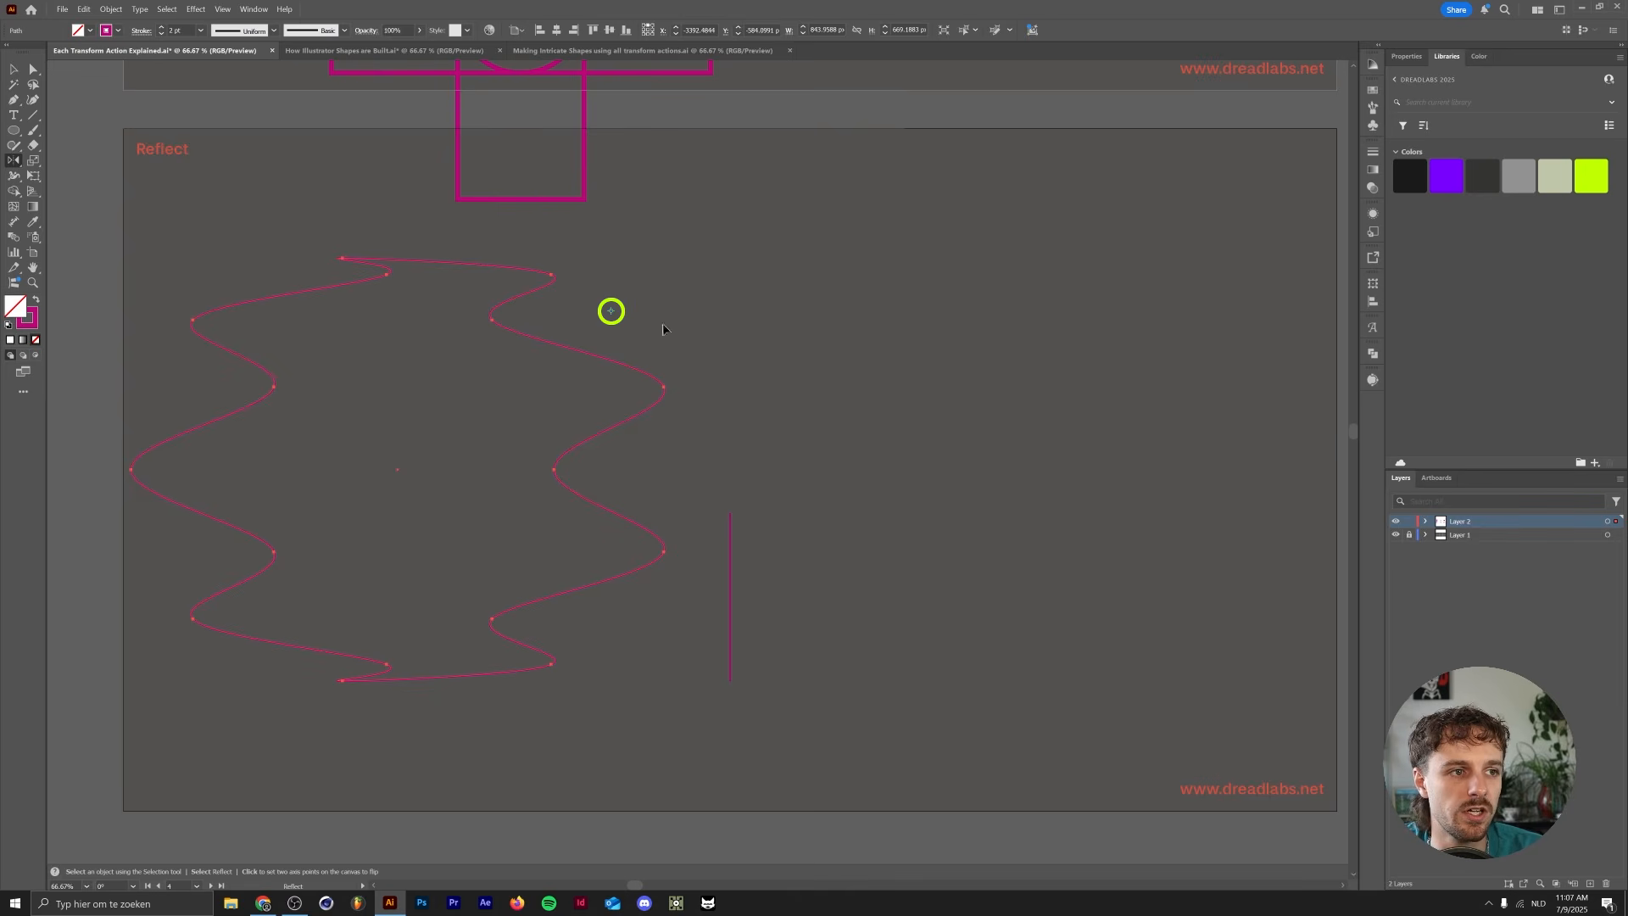
left_click(936, 509)
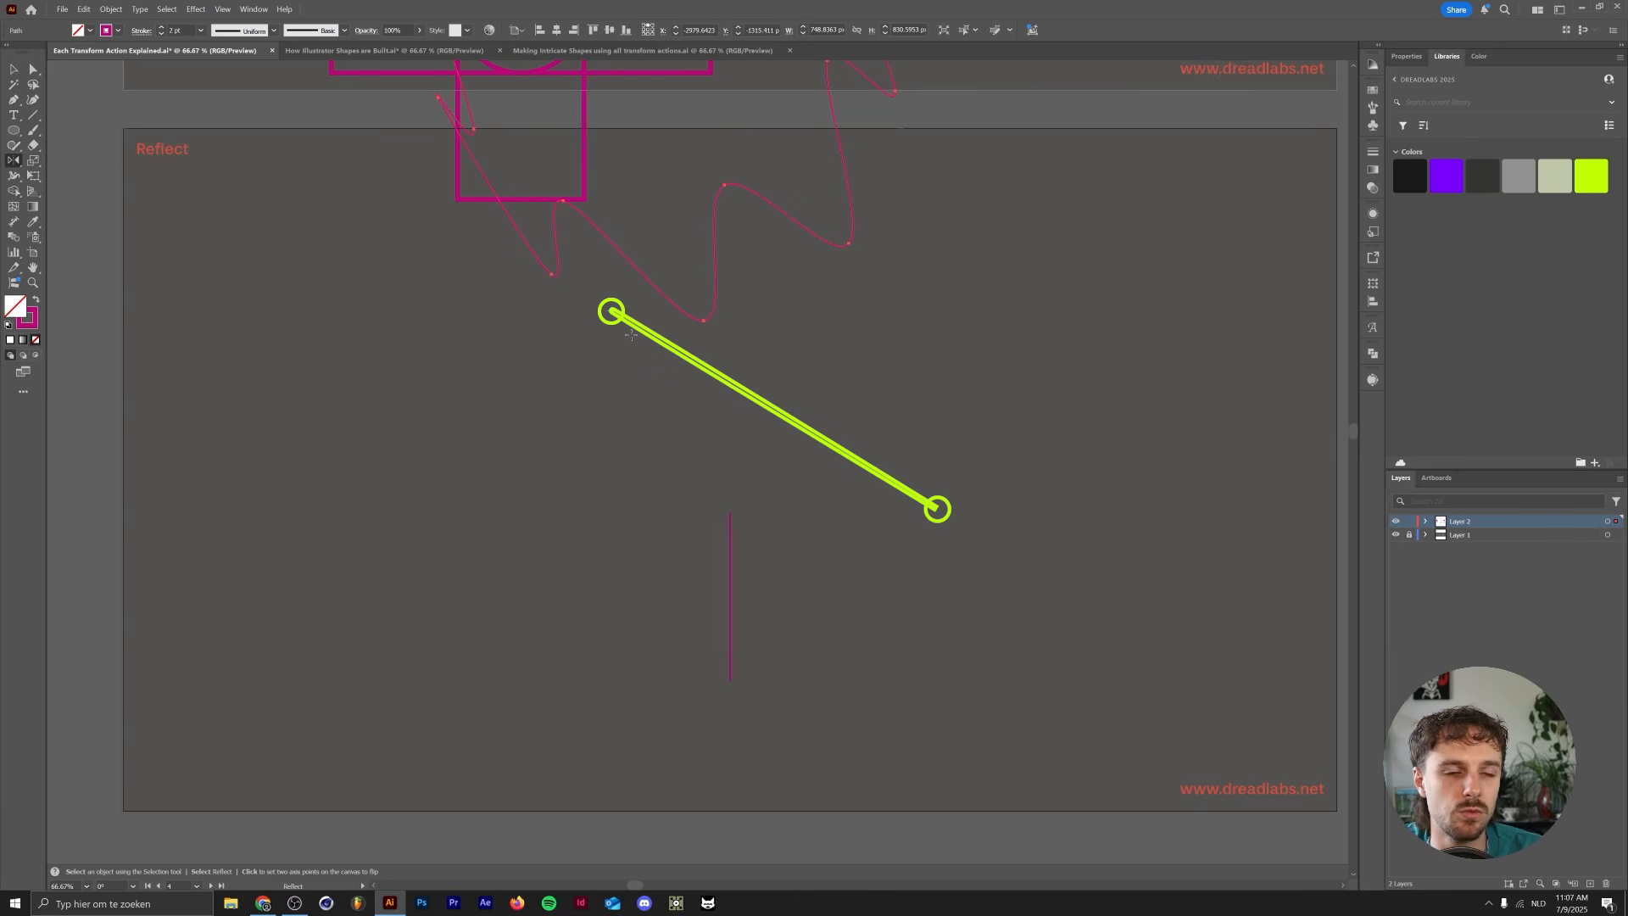
key("ctrl+z")
key("v")
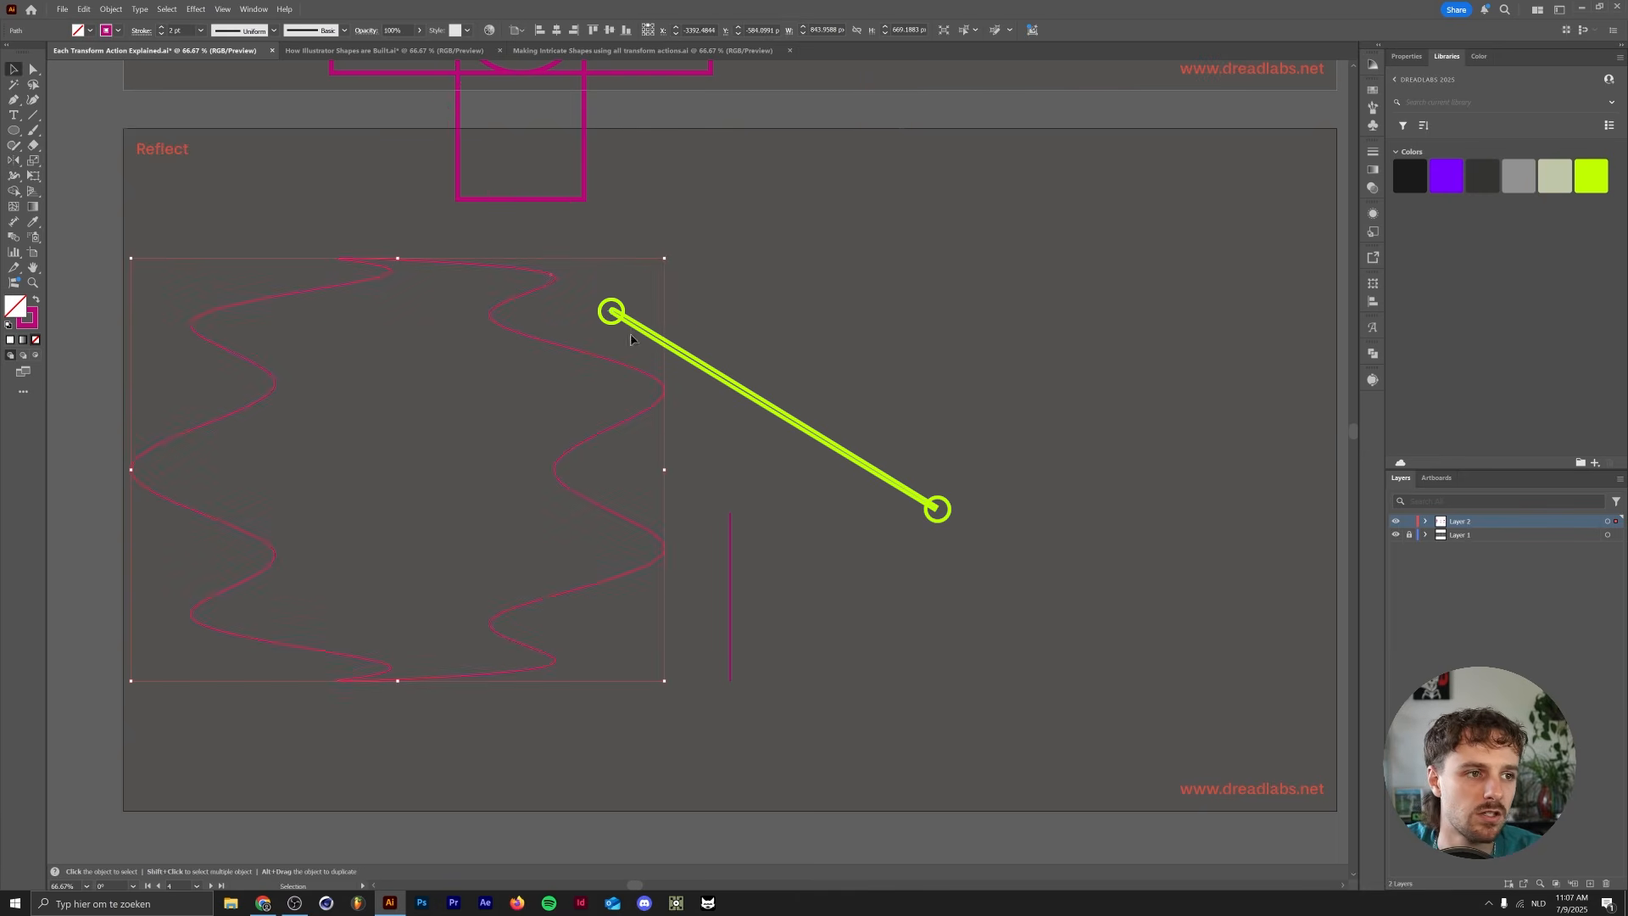
- Rotate the vertical line 45° clockwise about its centre and deselect it
left_click(819, 558)
left_click(730, 540)
key("r")
left_click_drag(738, 465, 862, 482)
key("v")
left_click(887, 484)
- Reflect a copy of the wavy shape across the 45° diagonal line with the Reflect tool, using the line's two endpoints as the axis
left_click(591, 500)
key("o")
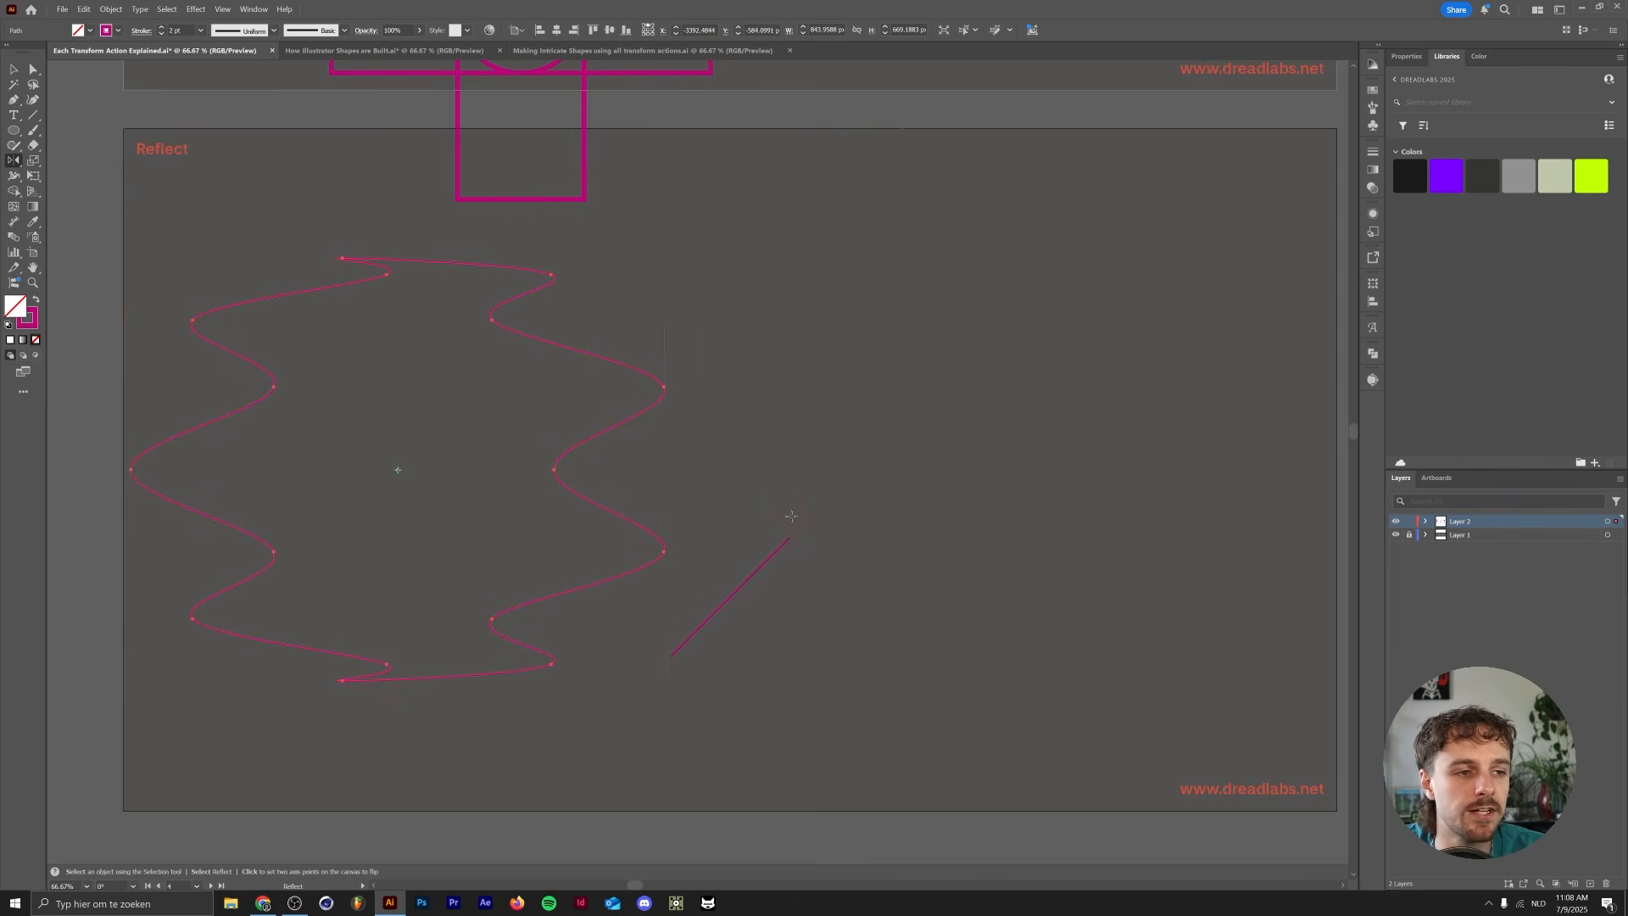
left_click(788, 537)
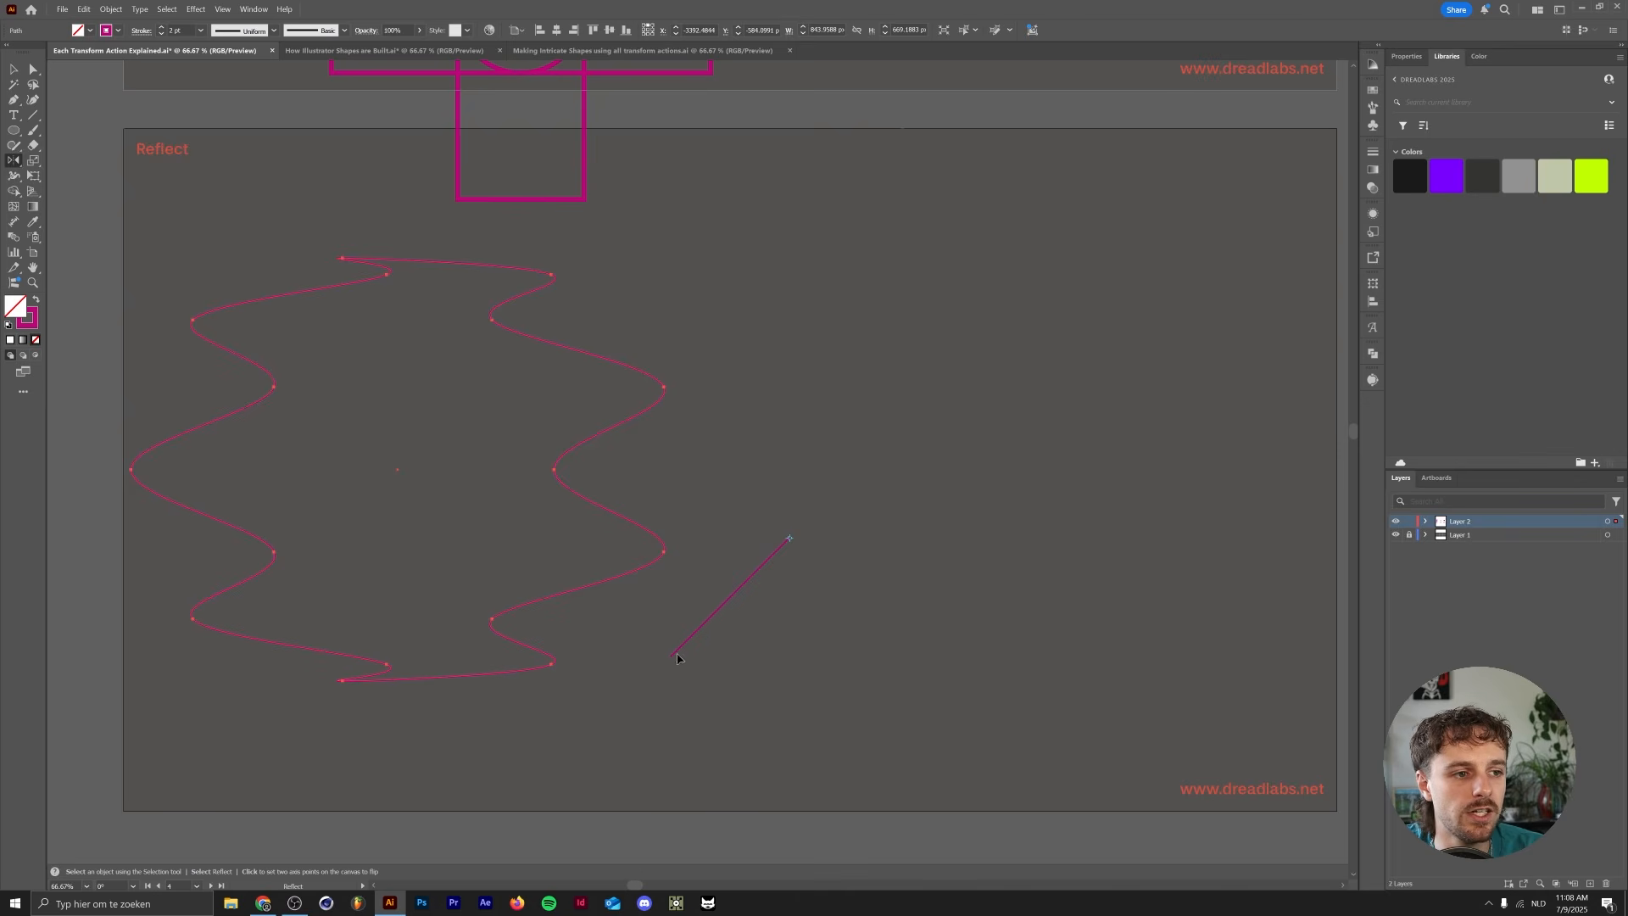
left_click(670, 657)
key("v")
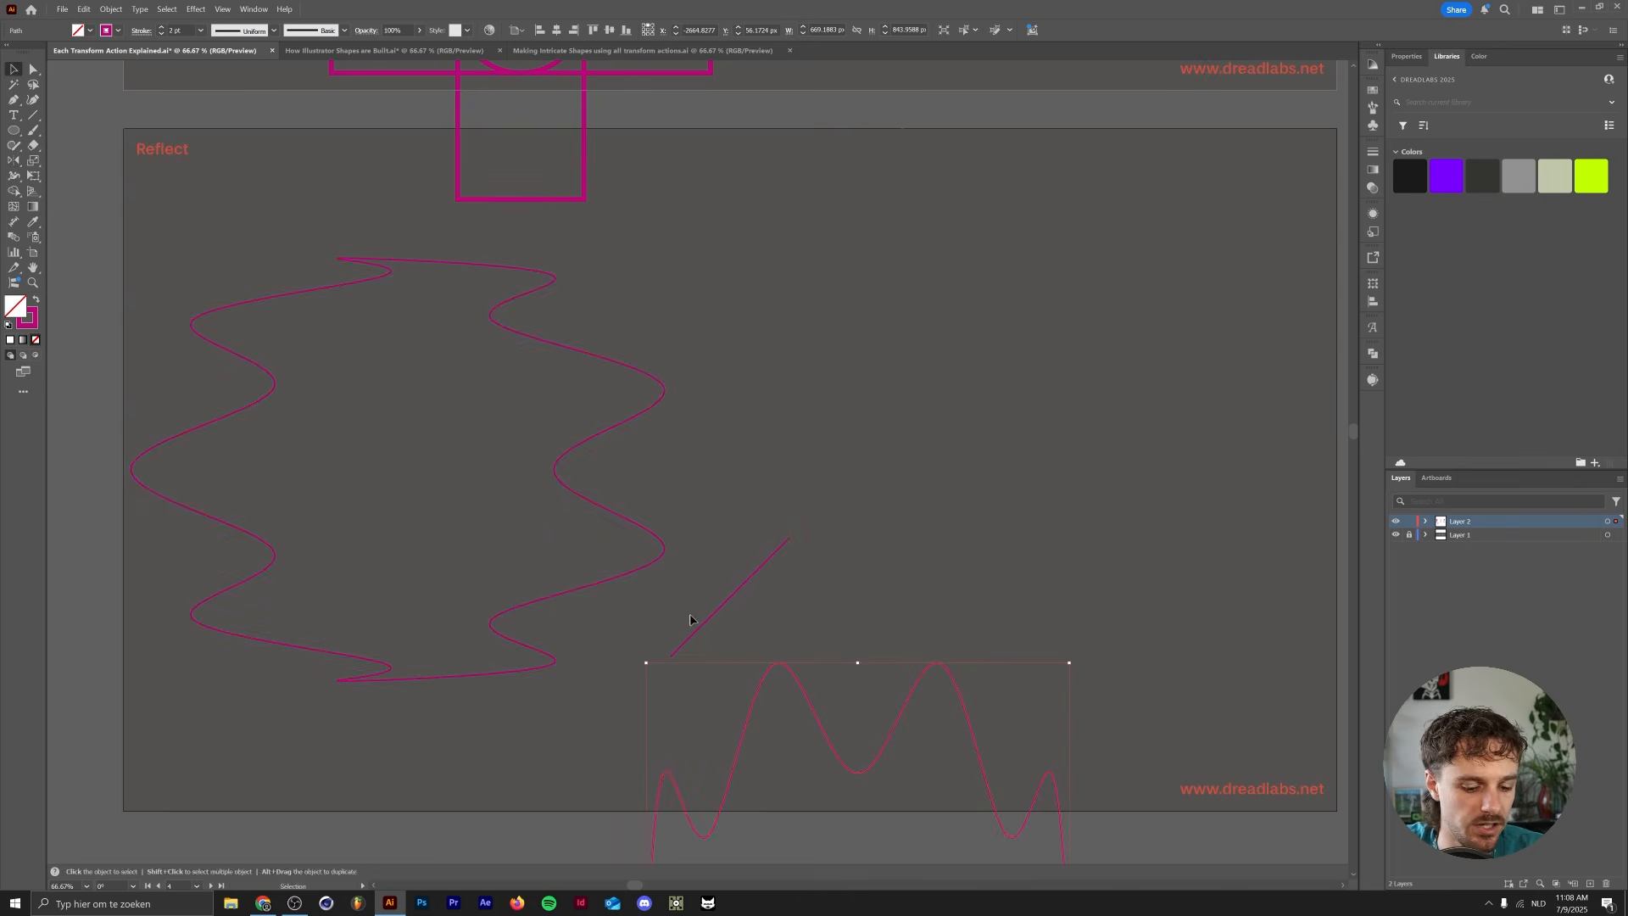
- Recolour the strokes of both wavy shapes and the diagonal line with the lime-green library swatch, and deselect them
left_click(698, 586)
left_click_drag(753, 528, 852, 393)
scroll(897, 282, "down", 1)
left_click(853, 392)
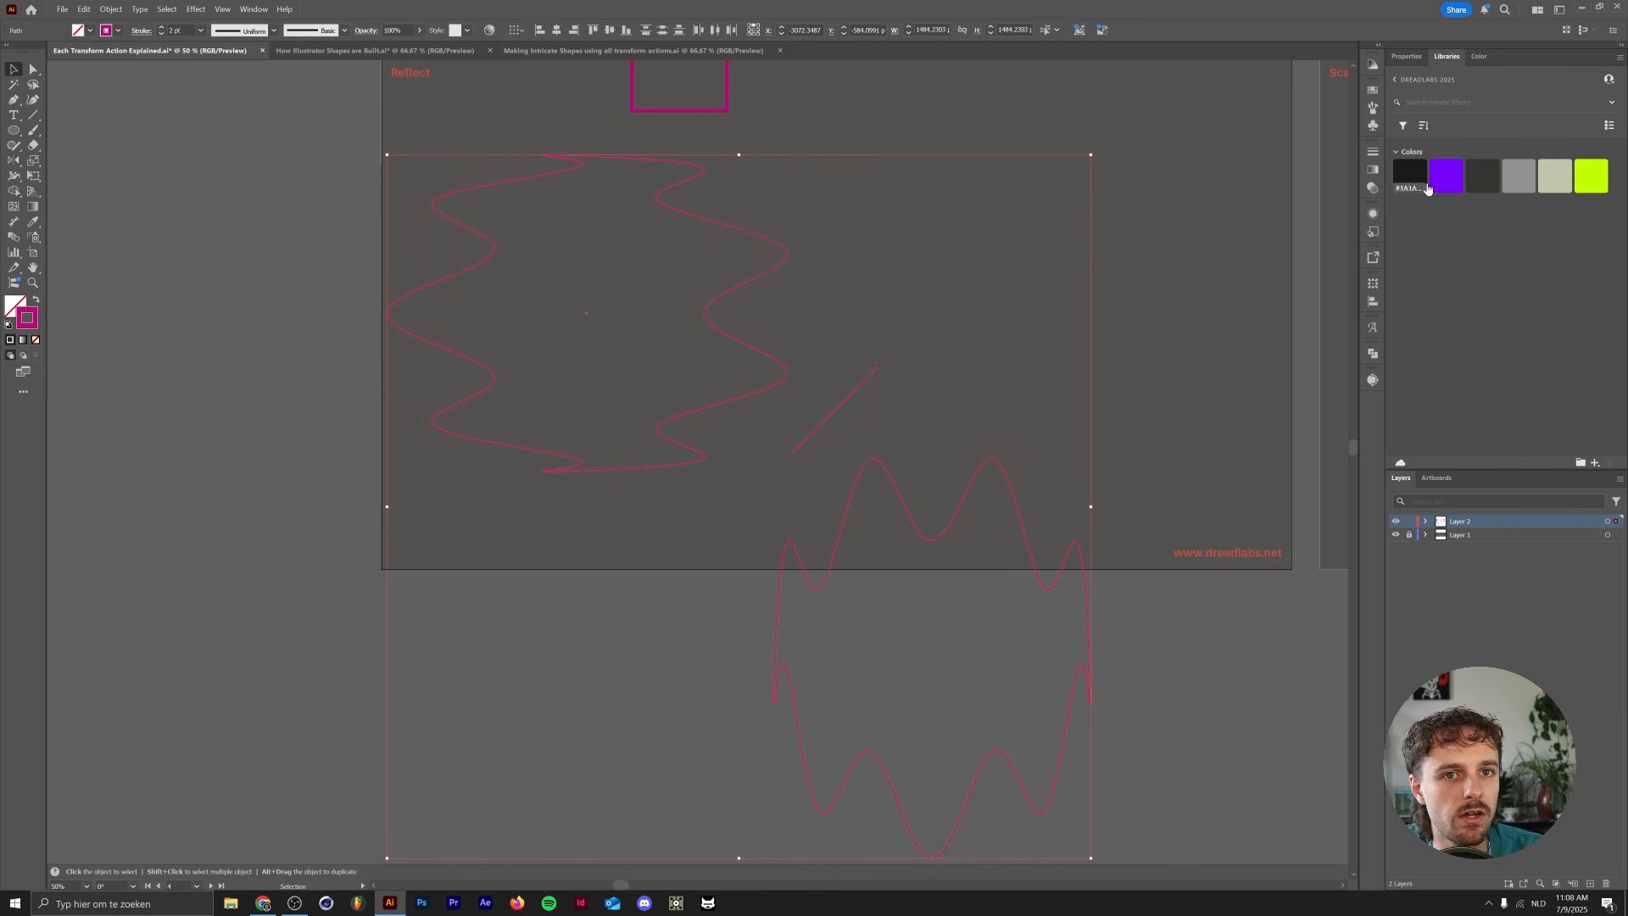
left_click(1587, 185)
left_click(915, 420)
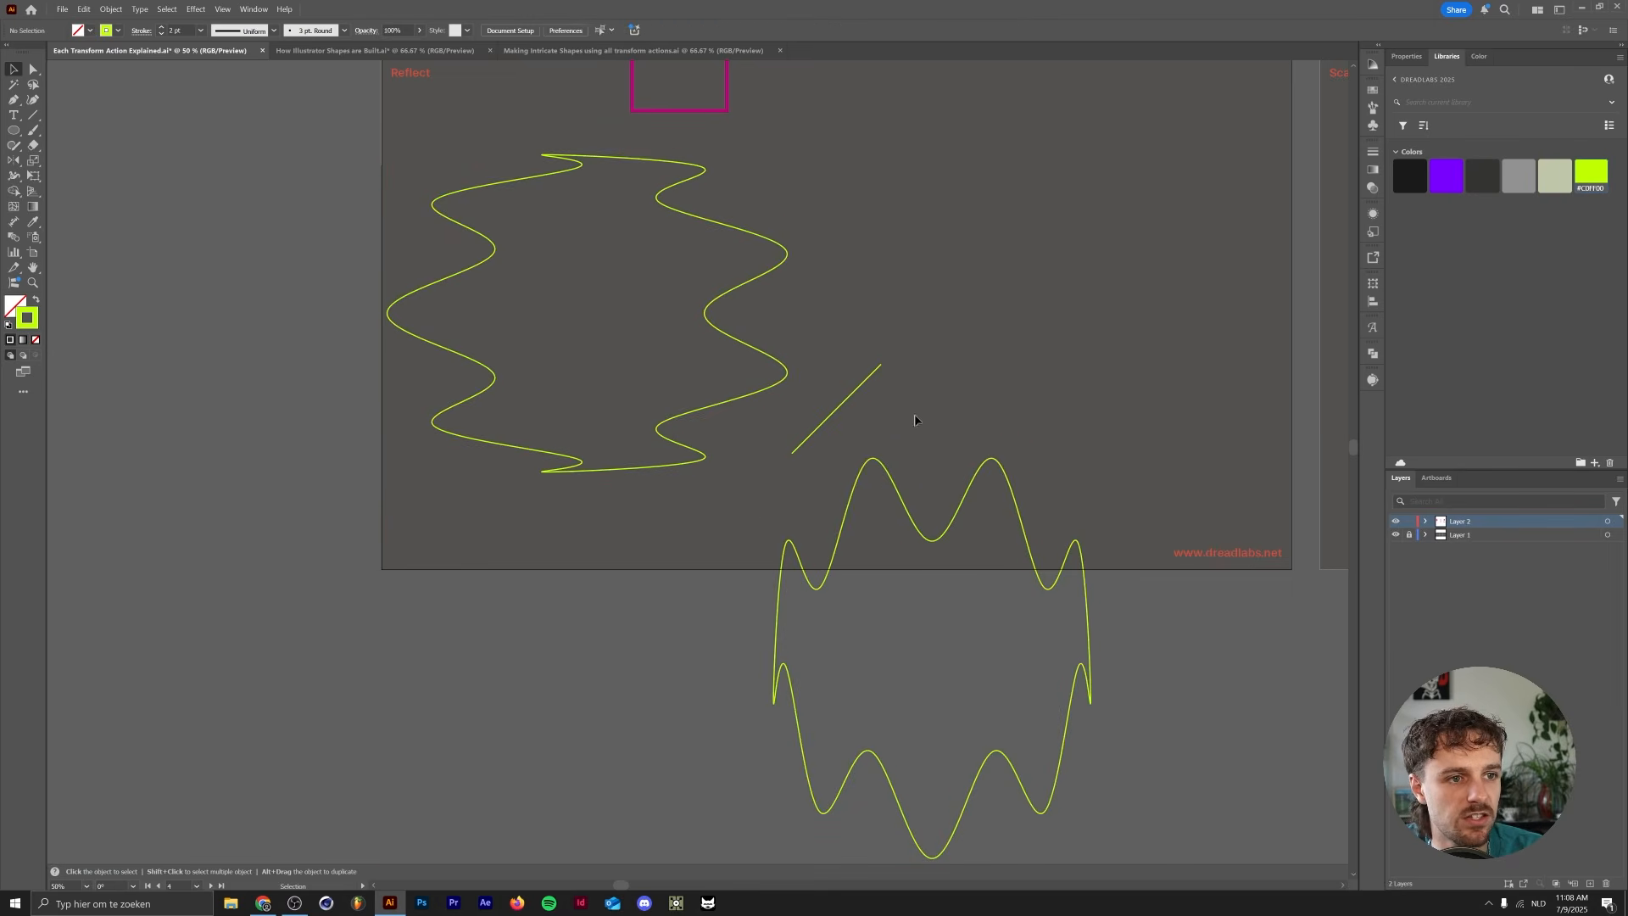
- Swap the fill and stroke of the magenta square on the Scale artboard and deselect it
left_click_drag(826, 295, 730, 316)
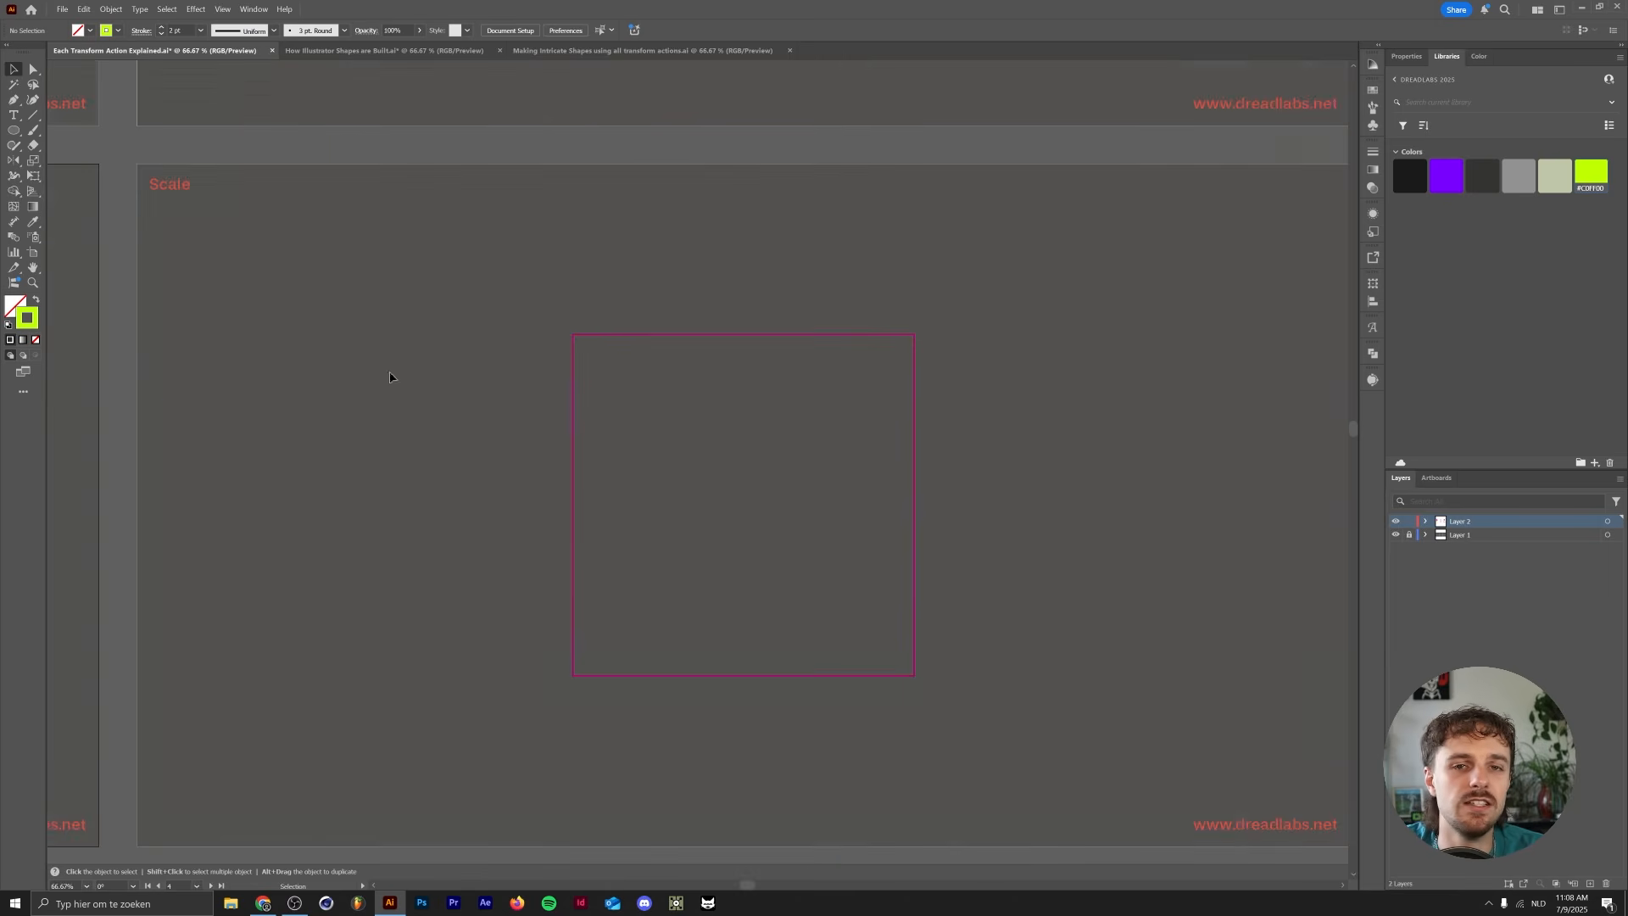
mouse_move(393, 388)
left_mouse_down()
mouse_move(373, 356)
mouse_move(720, 501)
left_mouse_up()
key("shift+x")
left_click(411, 476)
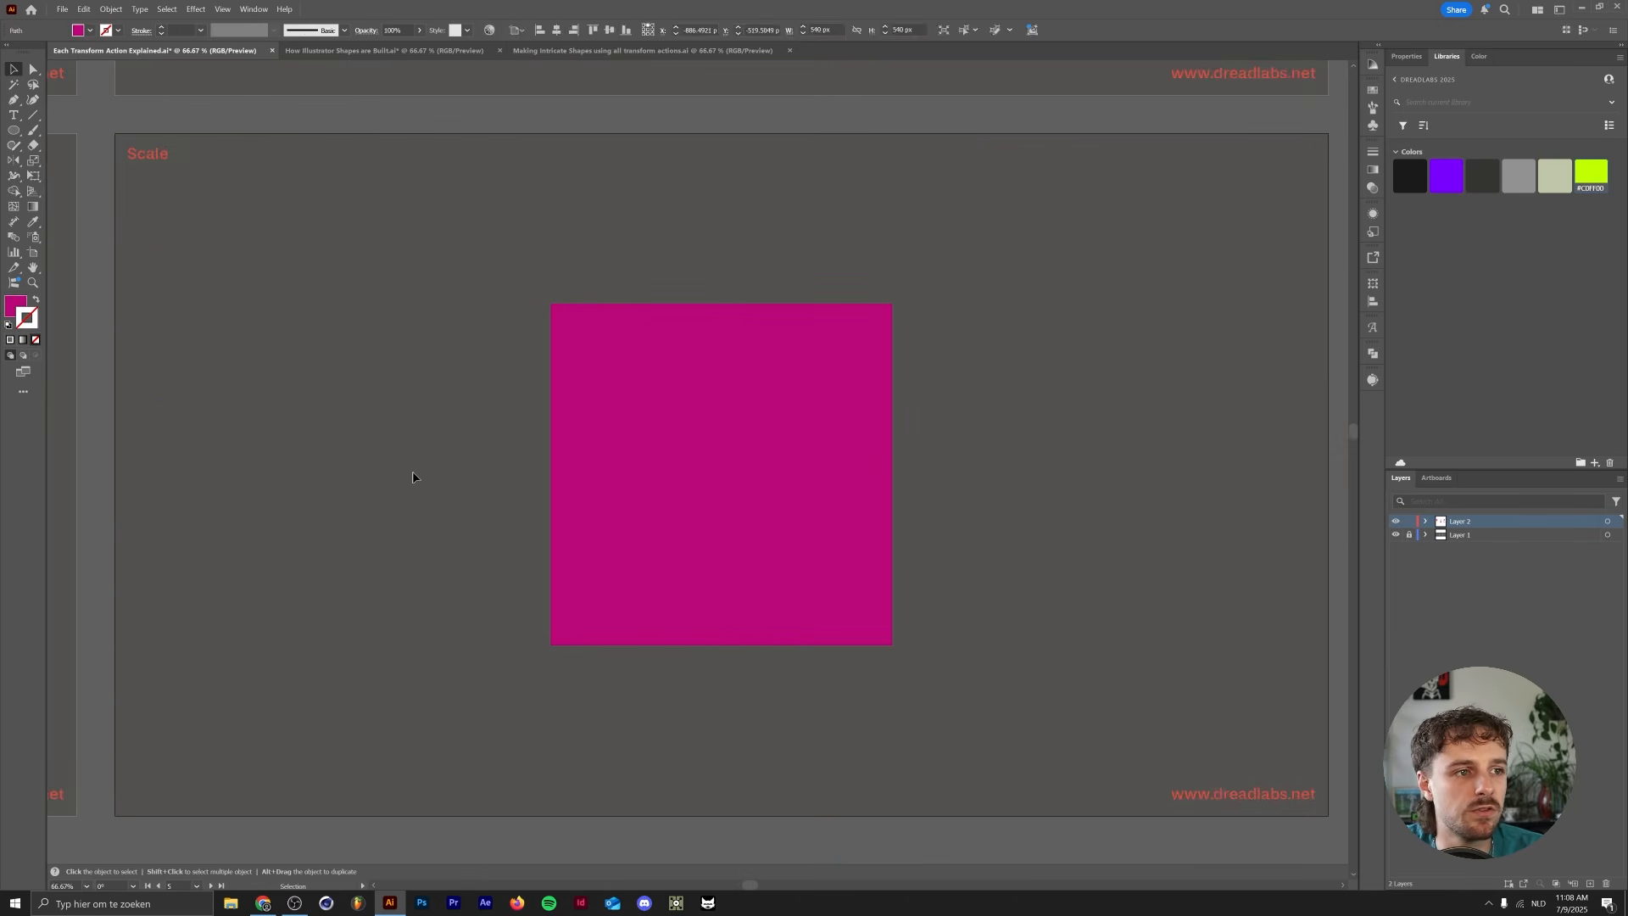
- Try resizing the magenta square freehand from its upper-right bounding-box corner
left_click(846, 364)
right_click(843, 368)
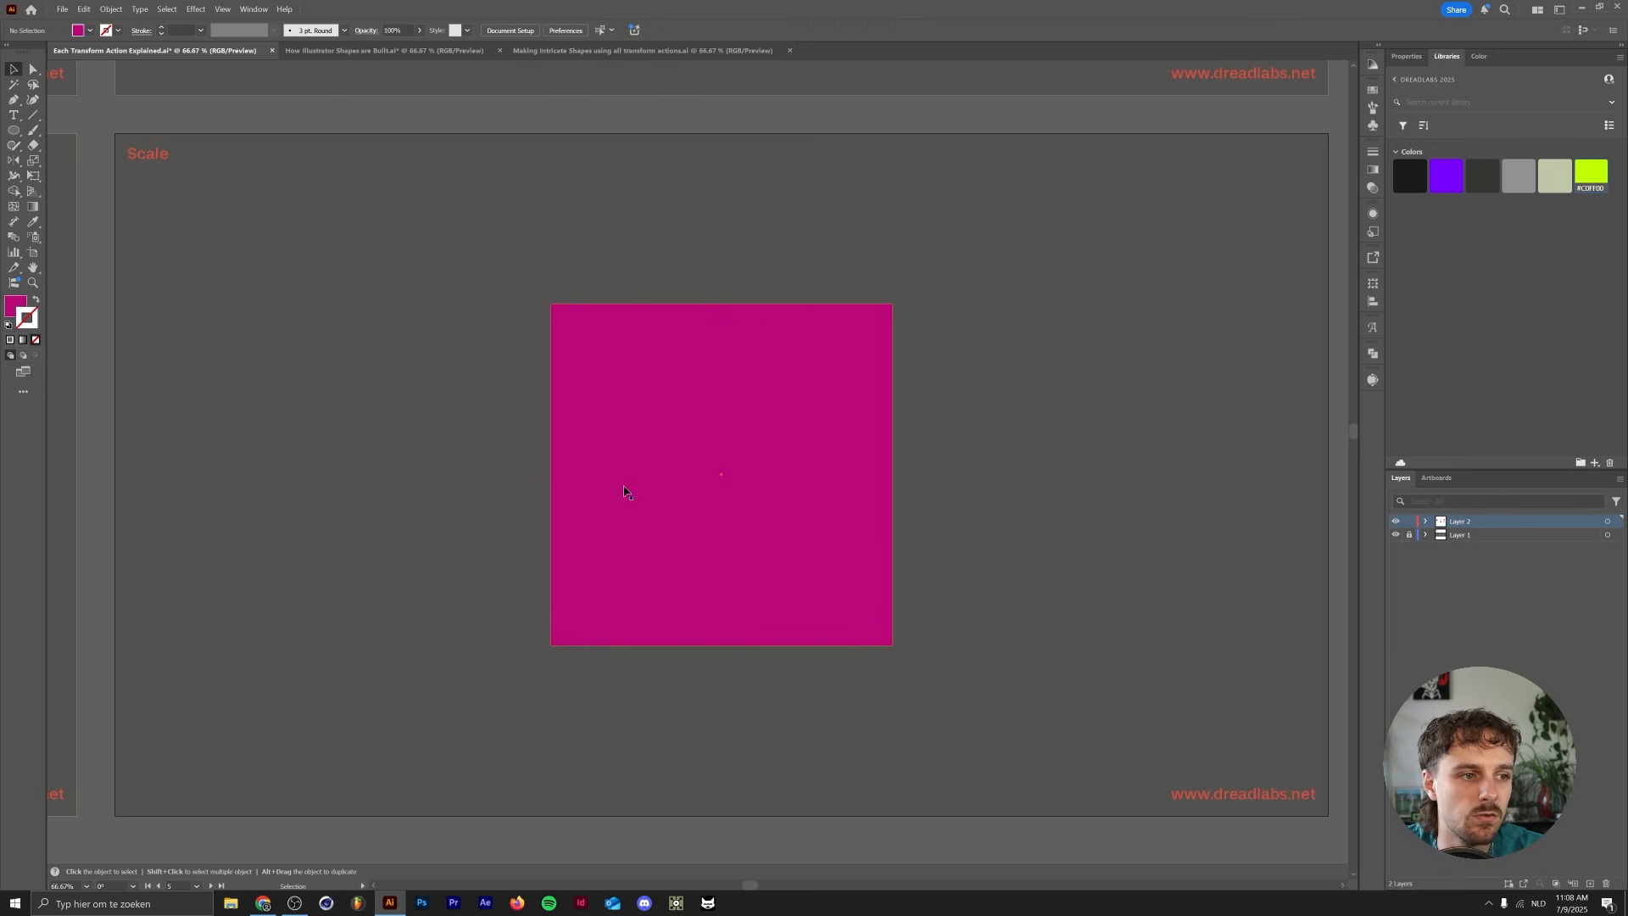
left_click(624, 492)
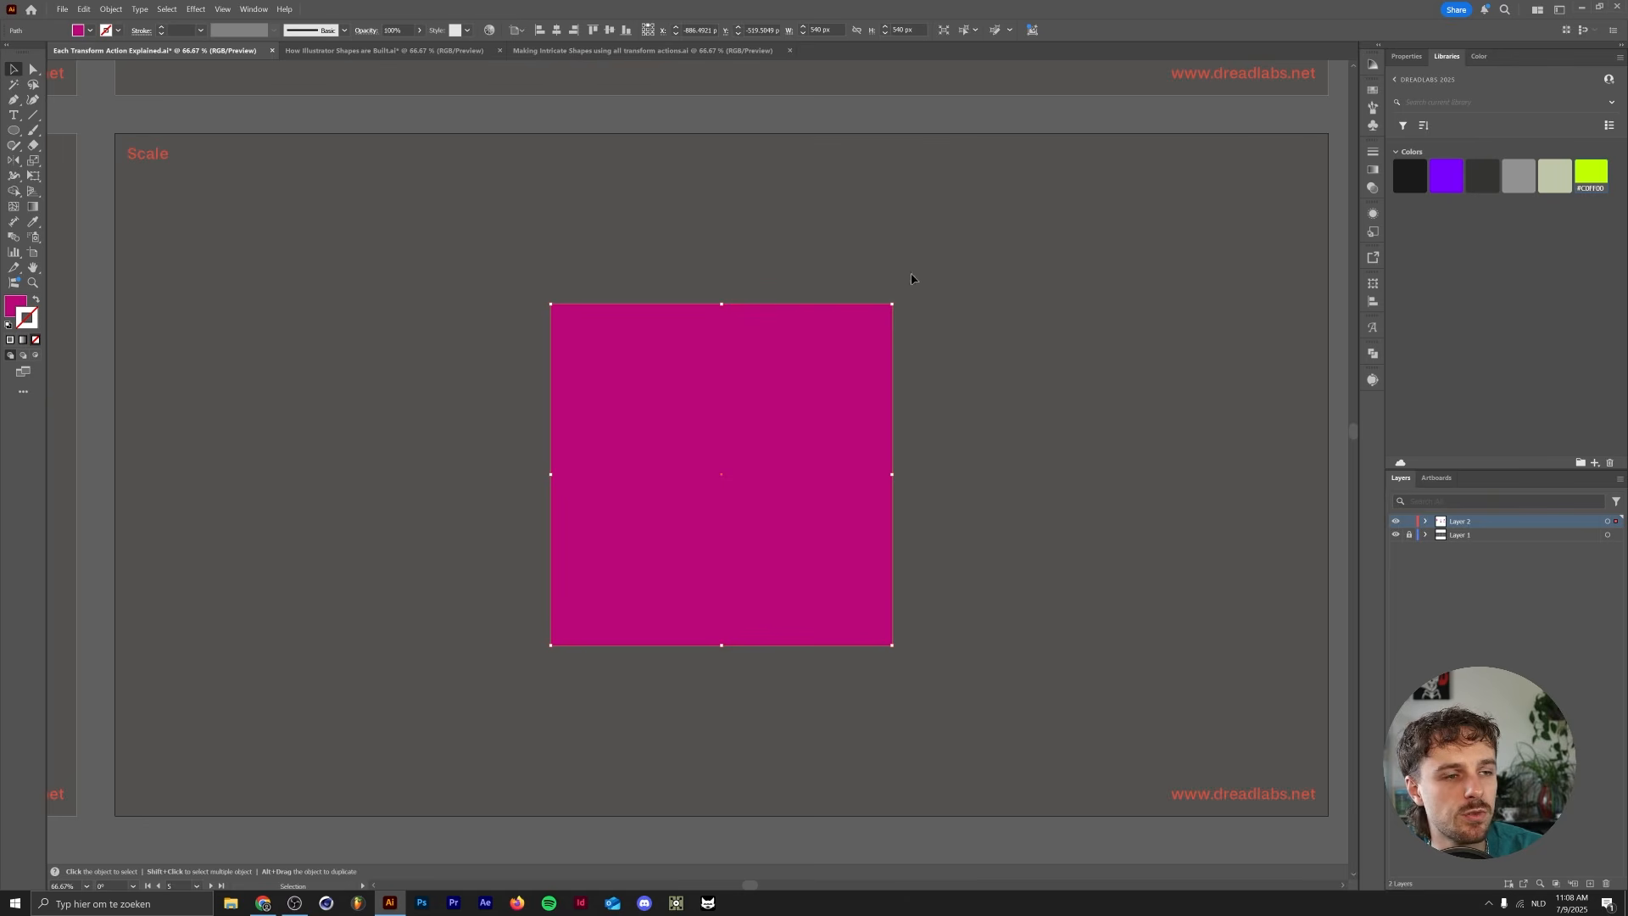
mouse_move(893, 303)
left_mouse_down()
mouse_move(1221, 354)
mouse_move(817, 519)
mouse_move(921, 378)
mouse_move(1052, 286)
mouse_move(829, 383)
mouse_move(631, 428)
mouse_move(999, 136)
mouse_move(999, 350)
mouse_move(1038, 247)
mouse_move(850, 384)
mouse_move(929, 314)
mouse_move(767, 394)
mouse_move(892, 366)
mouse_move(937, 303)
mouse_move(896, 341)
mouse_move(897, 302)
left_mouse_up()
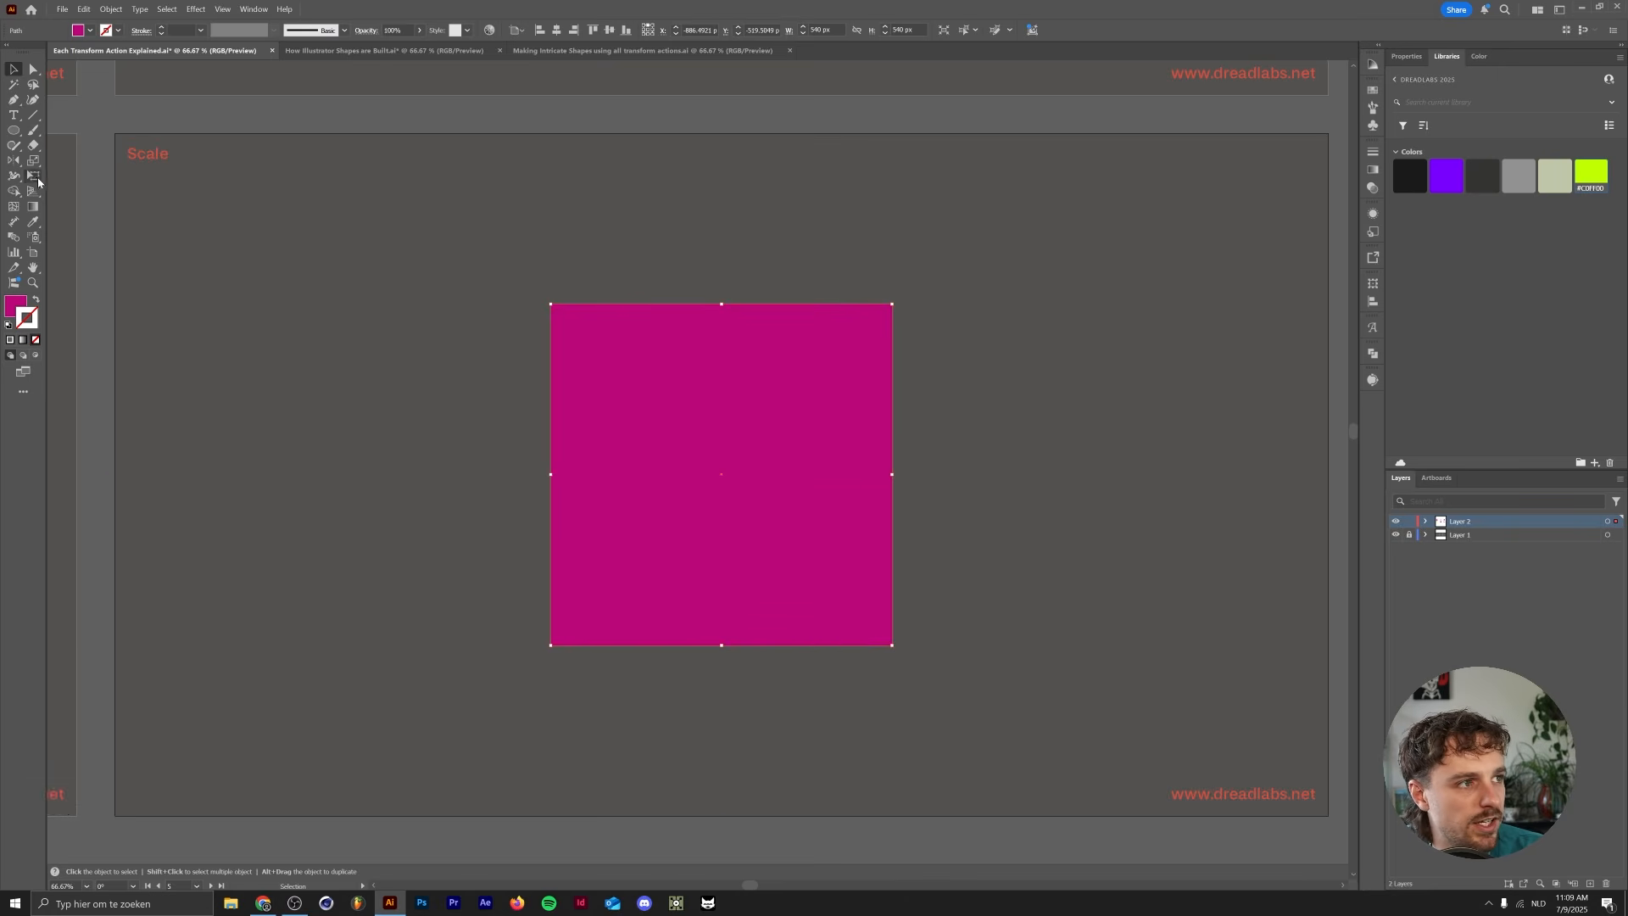
- Scale the square freehand with the Scale tool from a pivot on its right edge, undo it, and deselect the square
key("s")
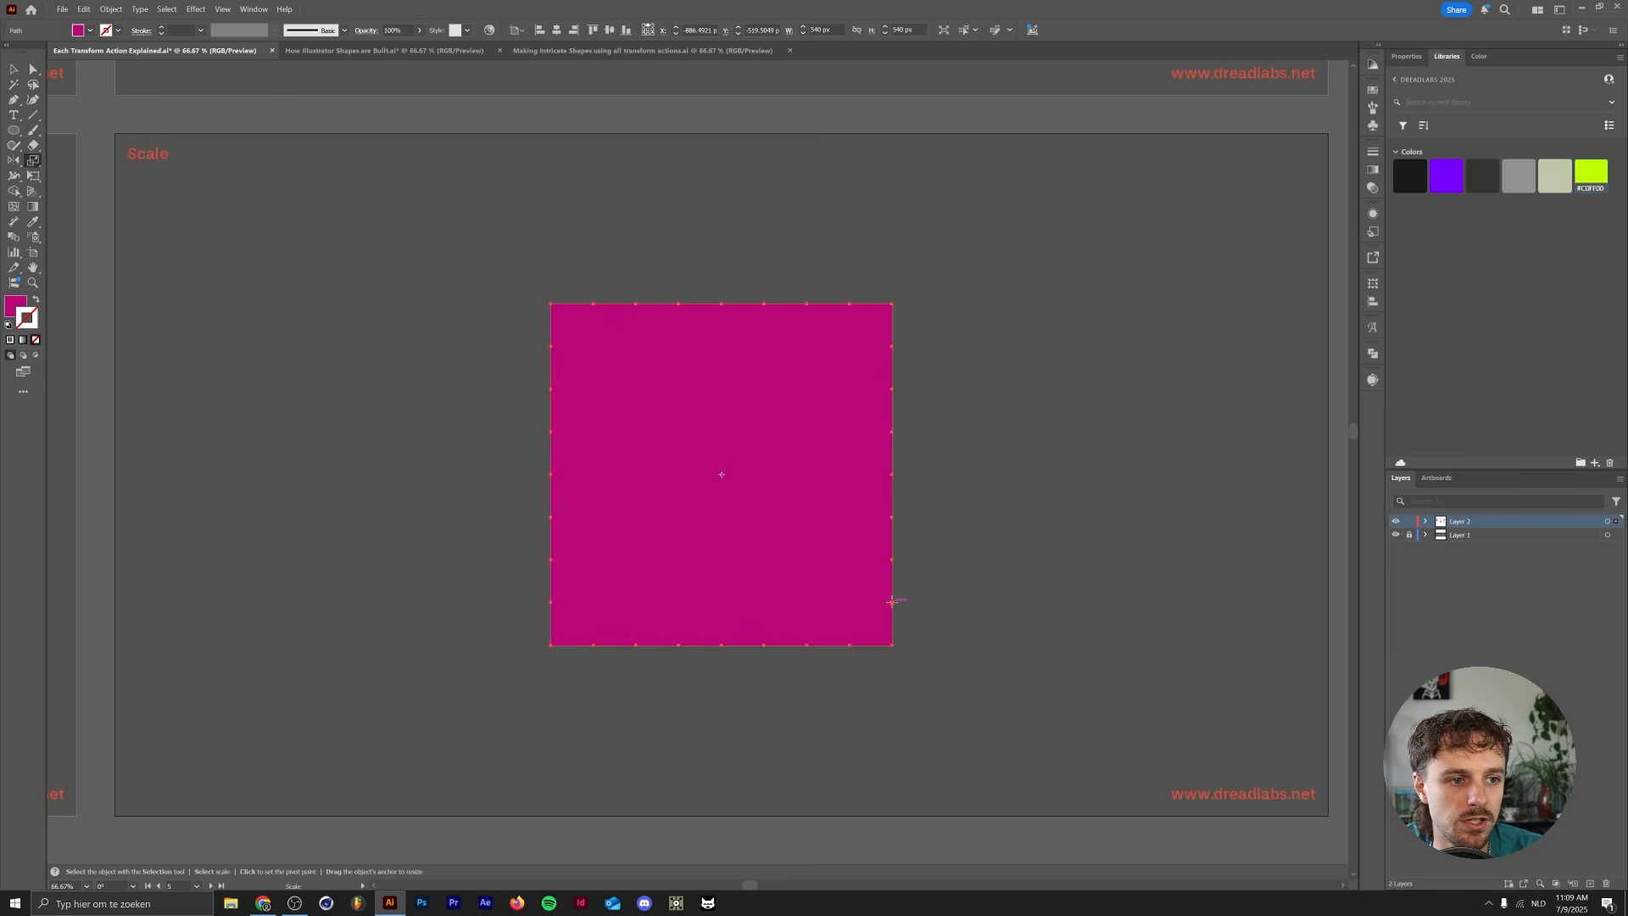
left_click_drag(598, 365, 513, 310)
key("ctrl+z")
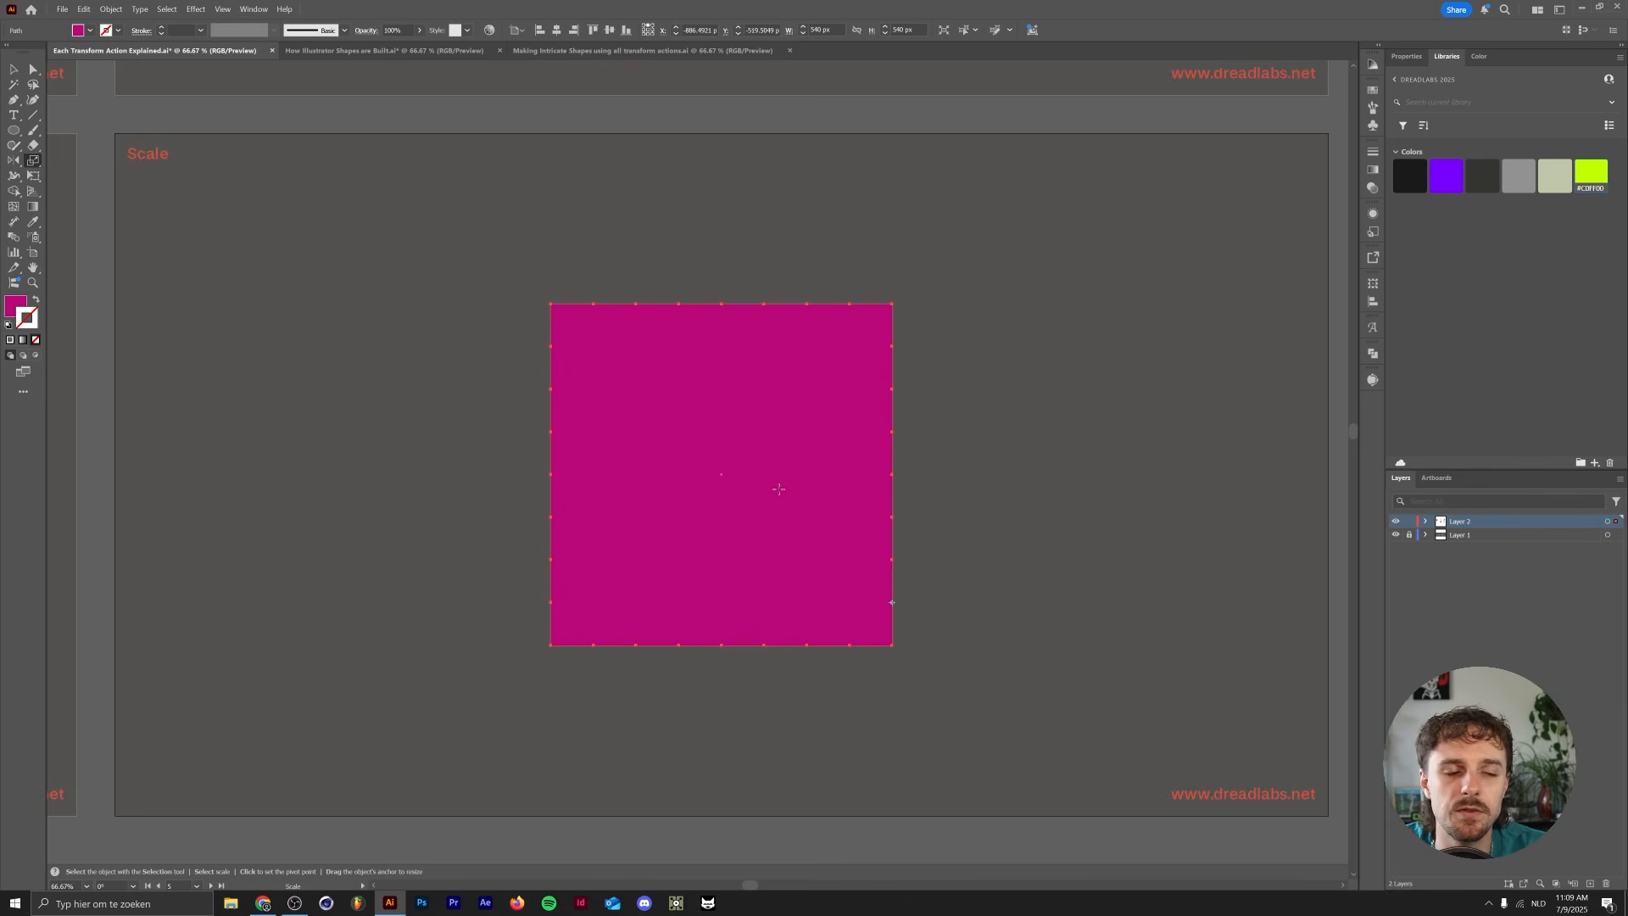
key("v")
left_click(629, 243)
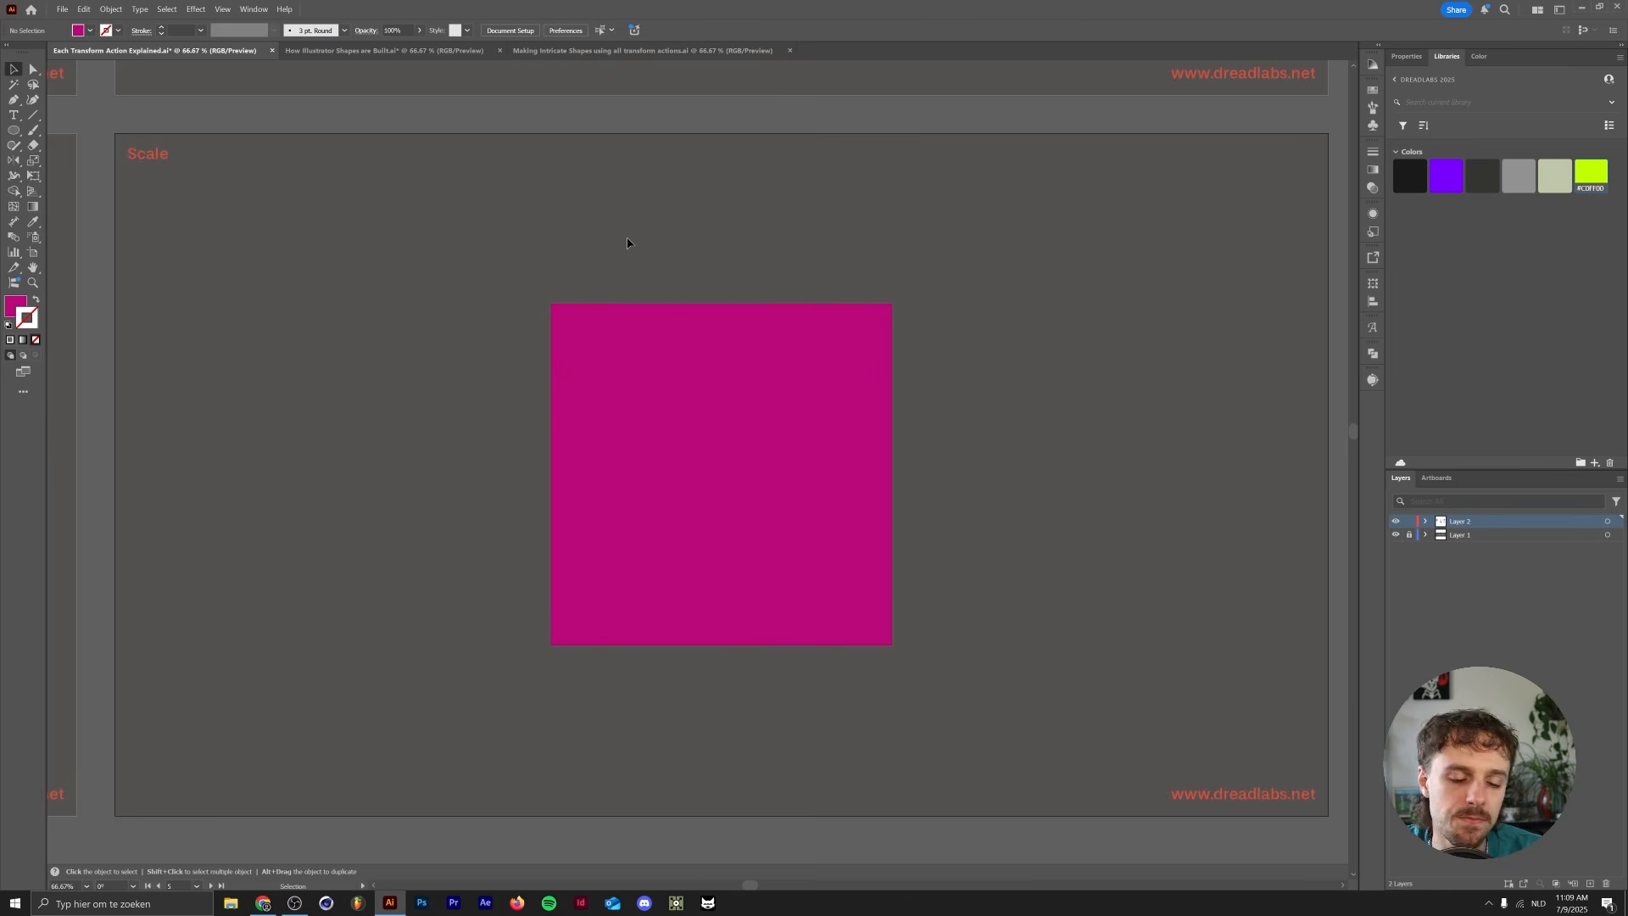
- Place a single anchor point above the square with the Pen tool and switch back to the Selection tool
key("p")
left_click(616, 227)
key("v")
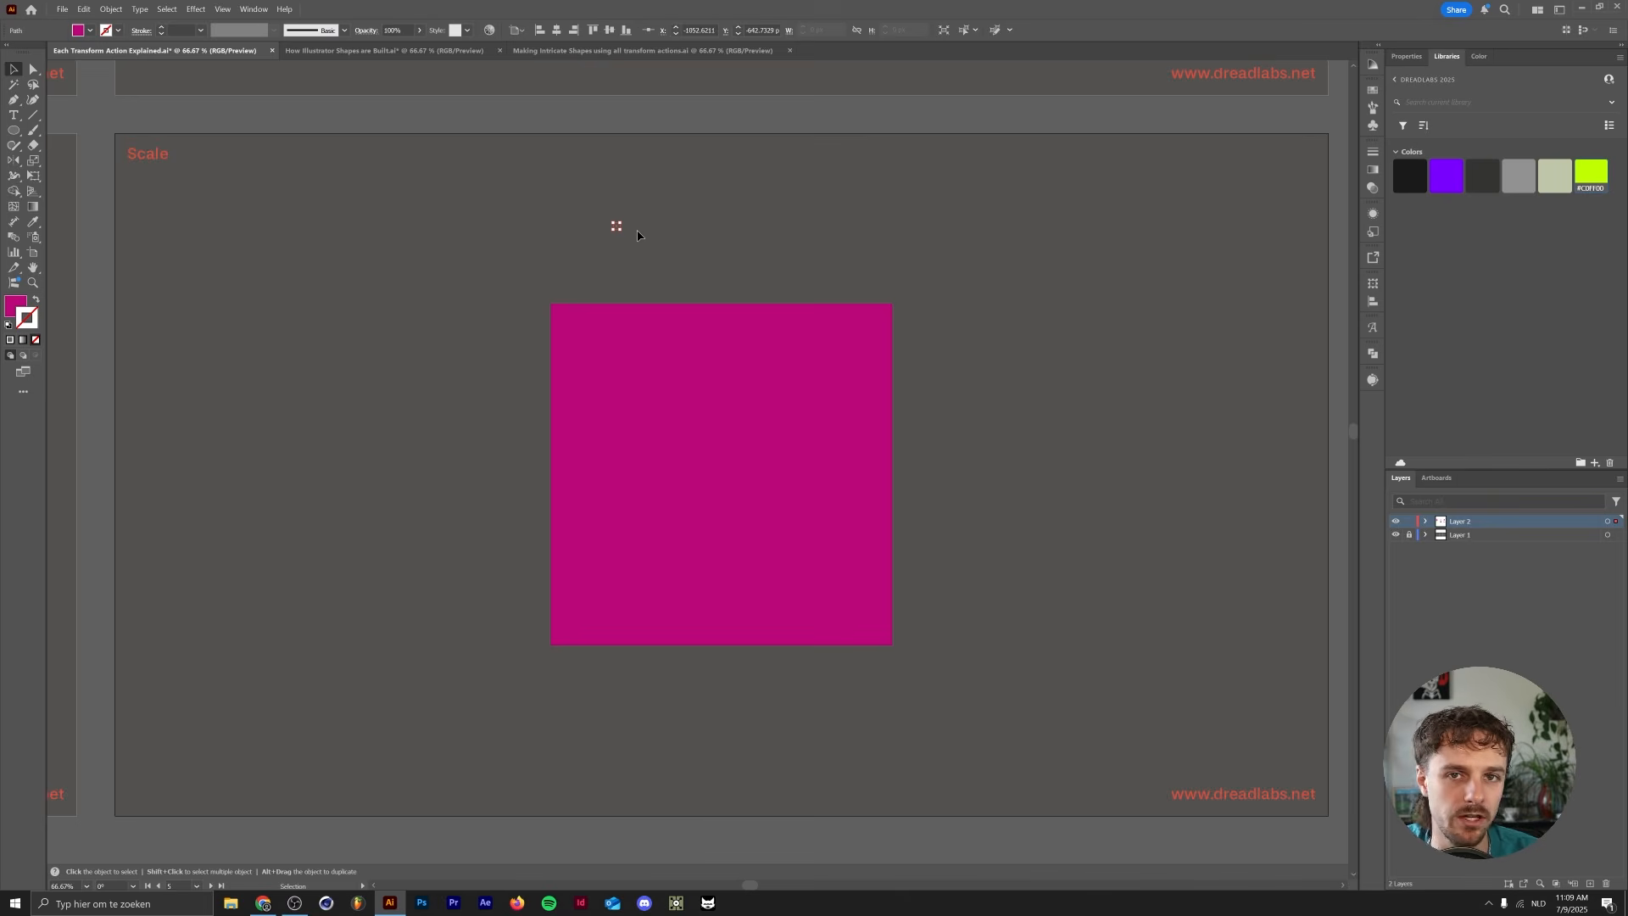
- Select every other anchor point along the square's edges with the Direct Selection tool
left_click(676, 473)
left_click(31, 71)
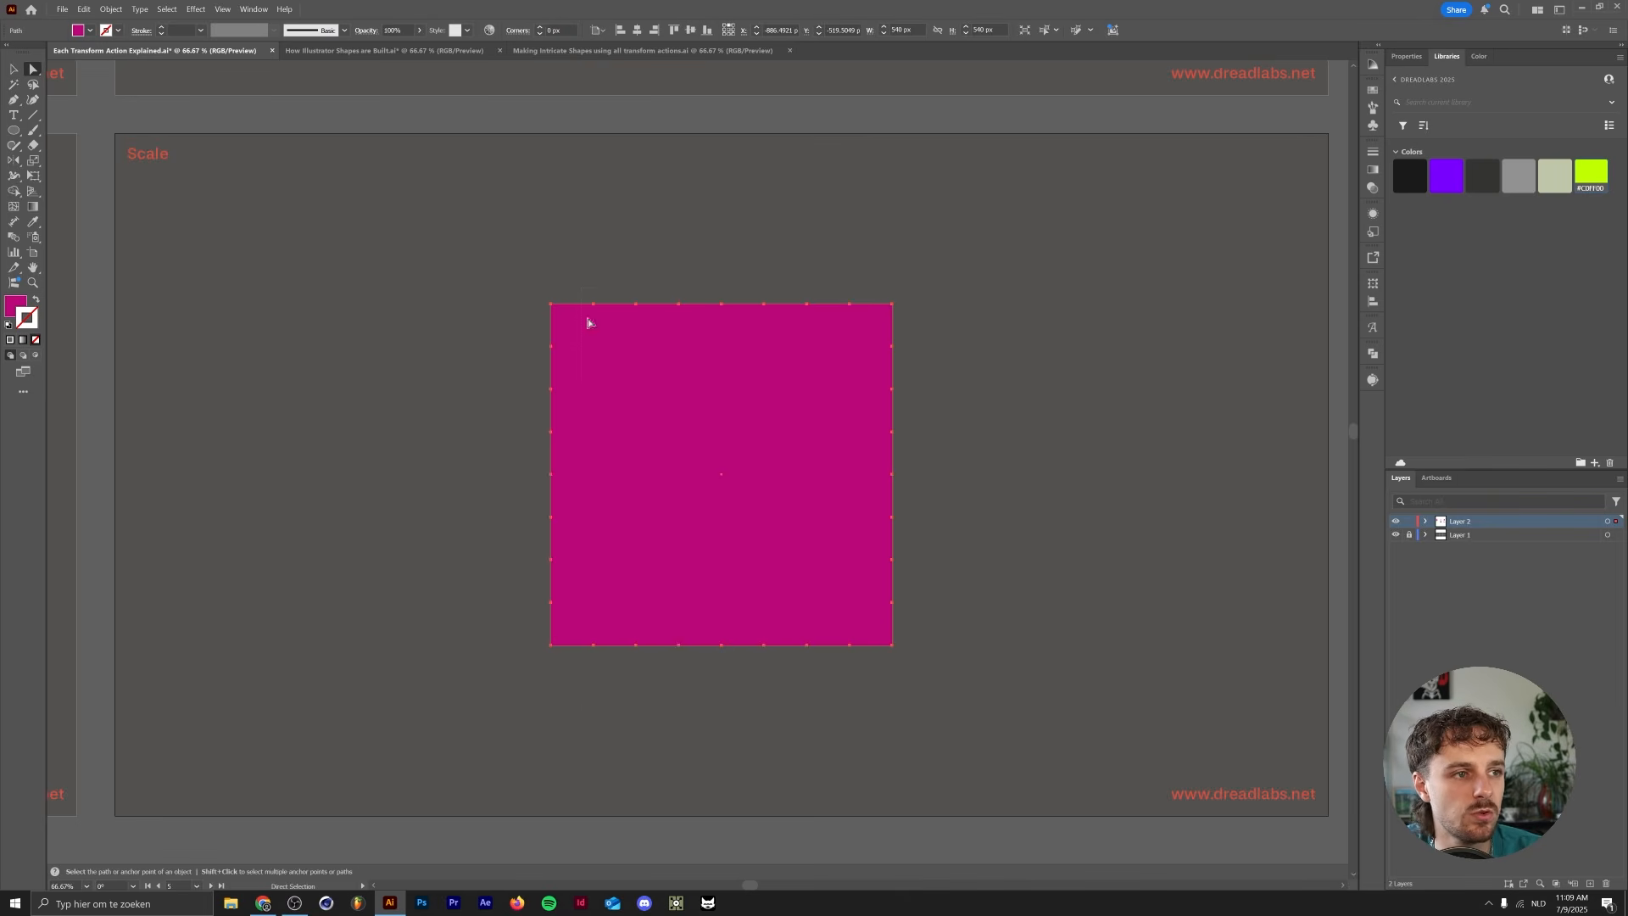
left_click_drag(602, 723, 601, 721)
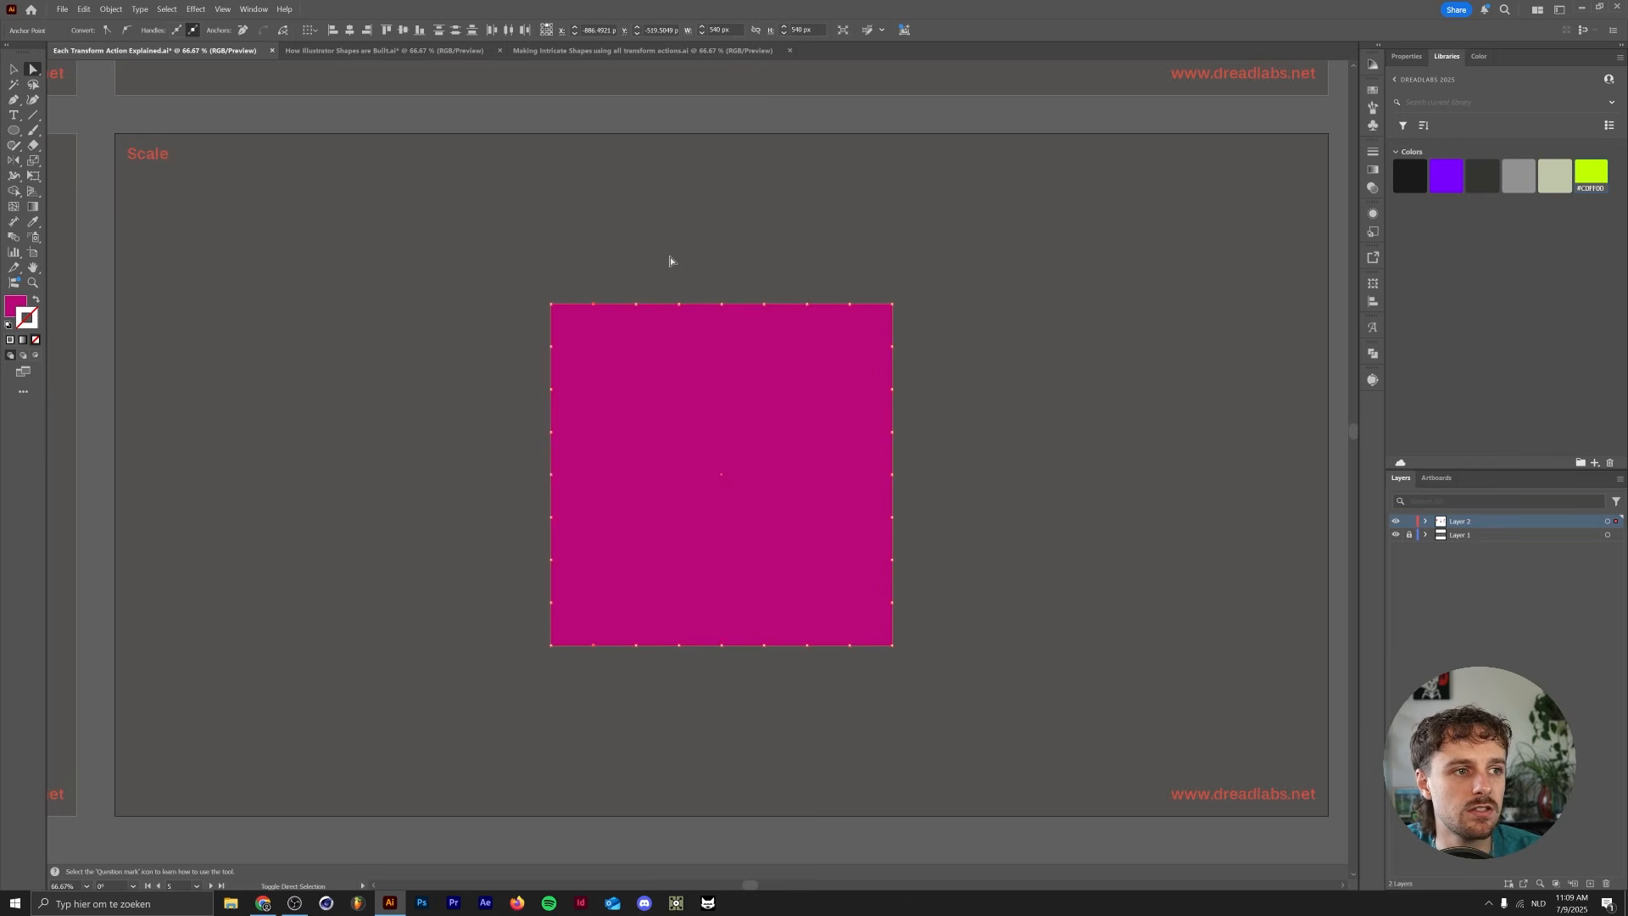
left_click_drag(747, 273, 773, 656)
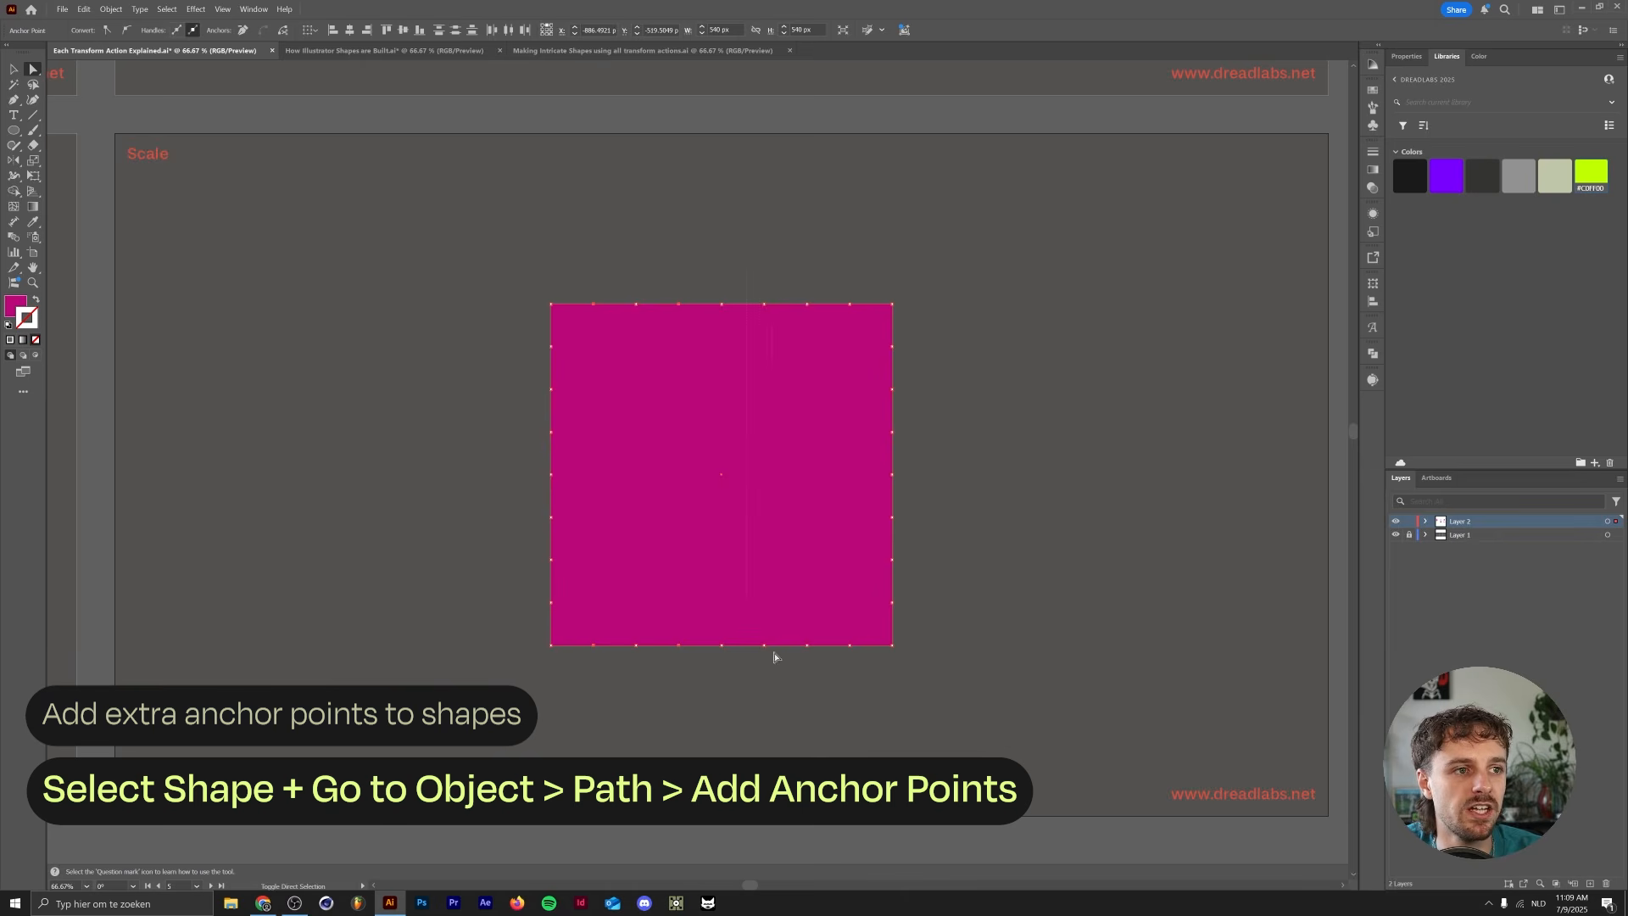
- Look up the Add Anchor Points path command for adding extra points to a shape
left_click(111, 8)
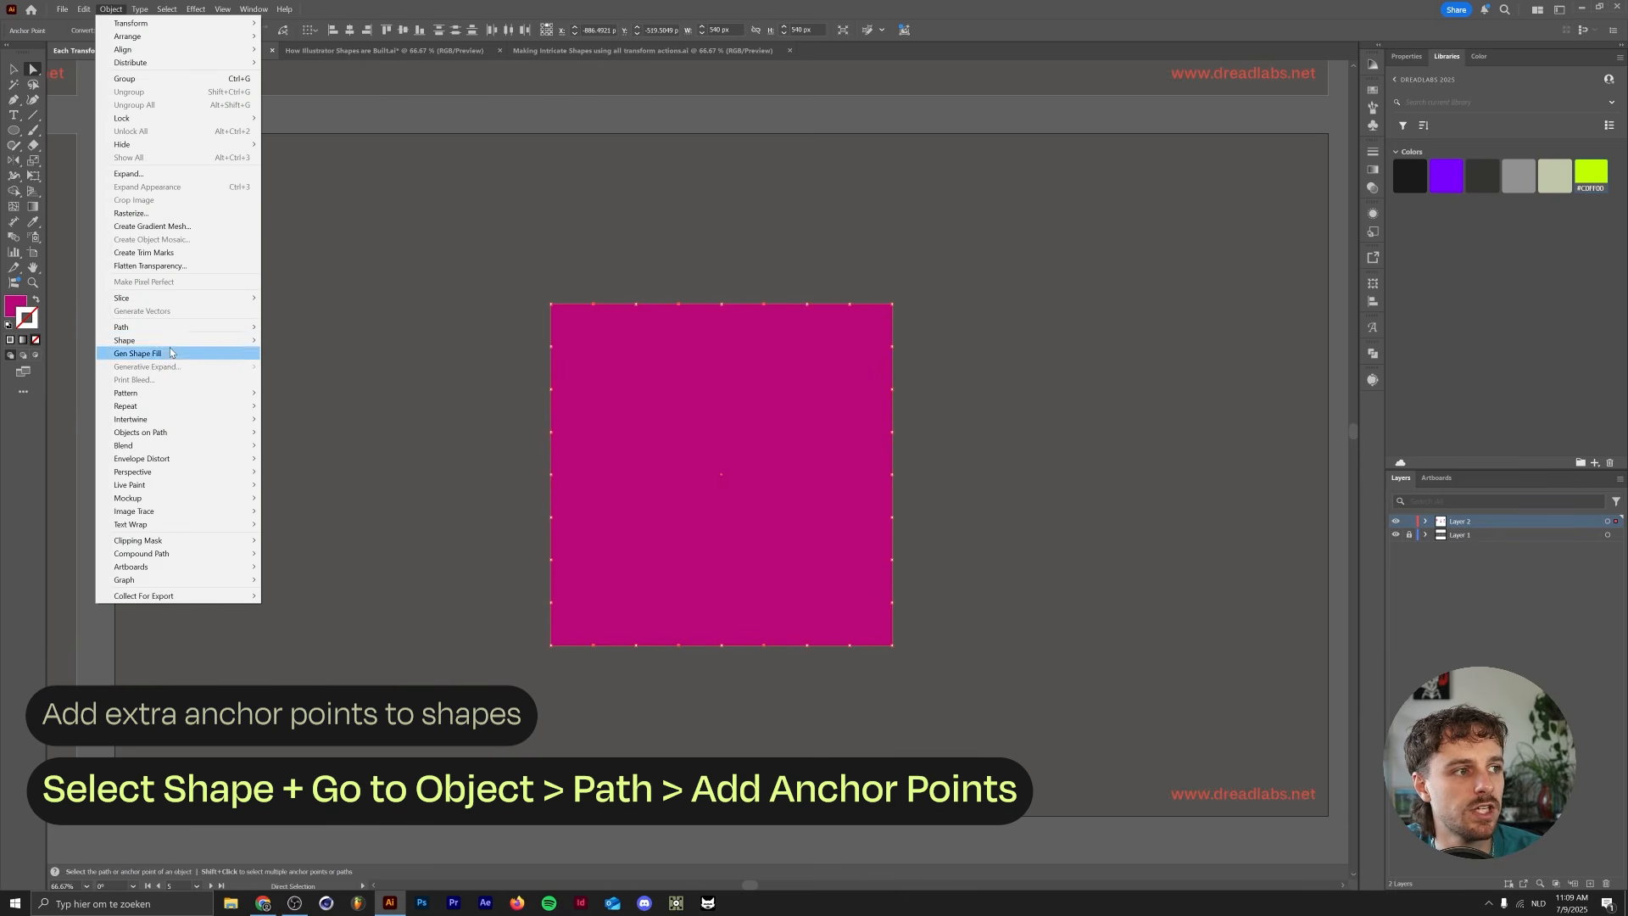
mouse_move(176, 333)
left_click(309, 425)
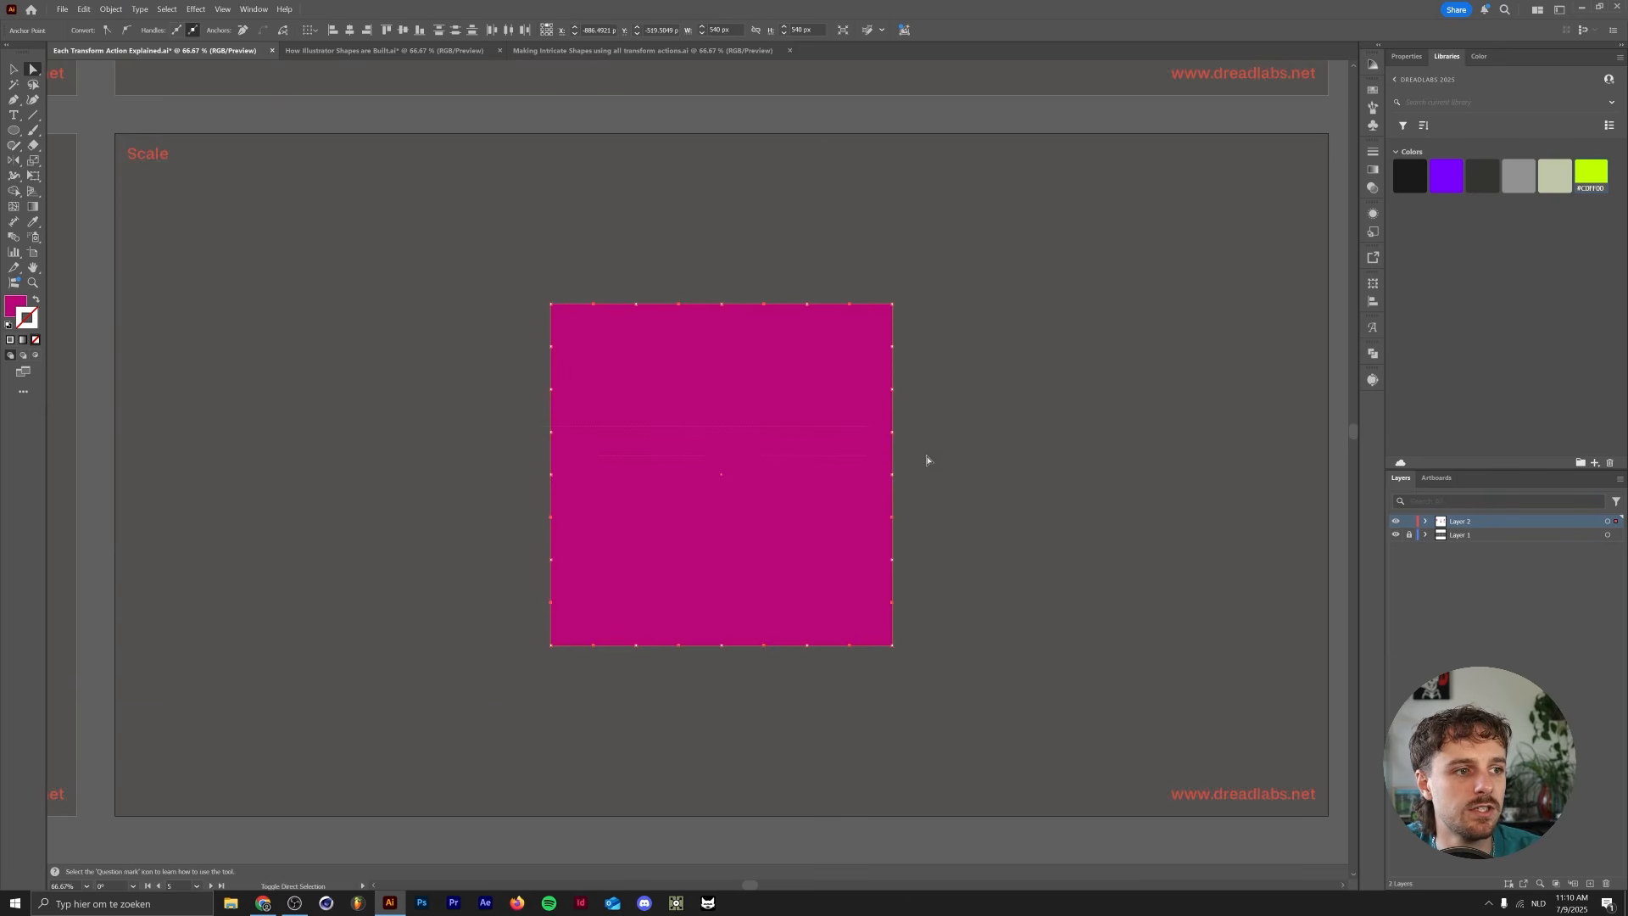
- Scale the selected alternate anchor points freehand about the square's centre with the Scale tool, and deselect the shape
left_click(34, 160)
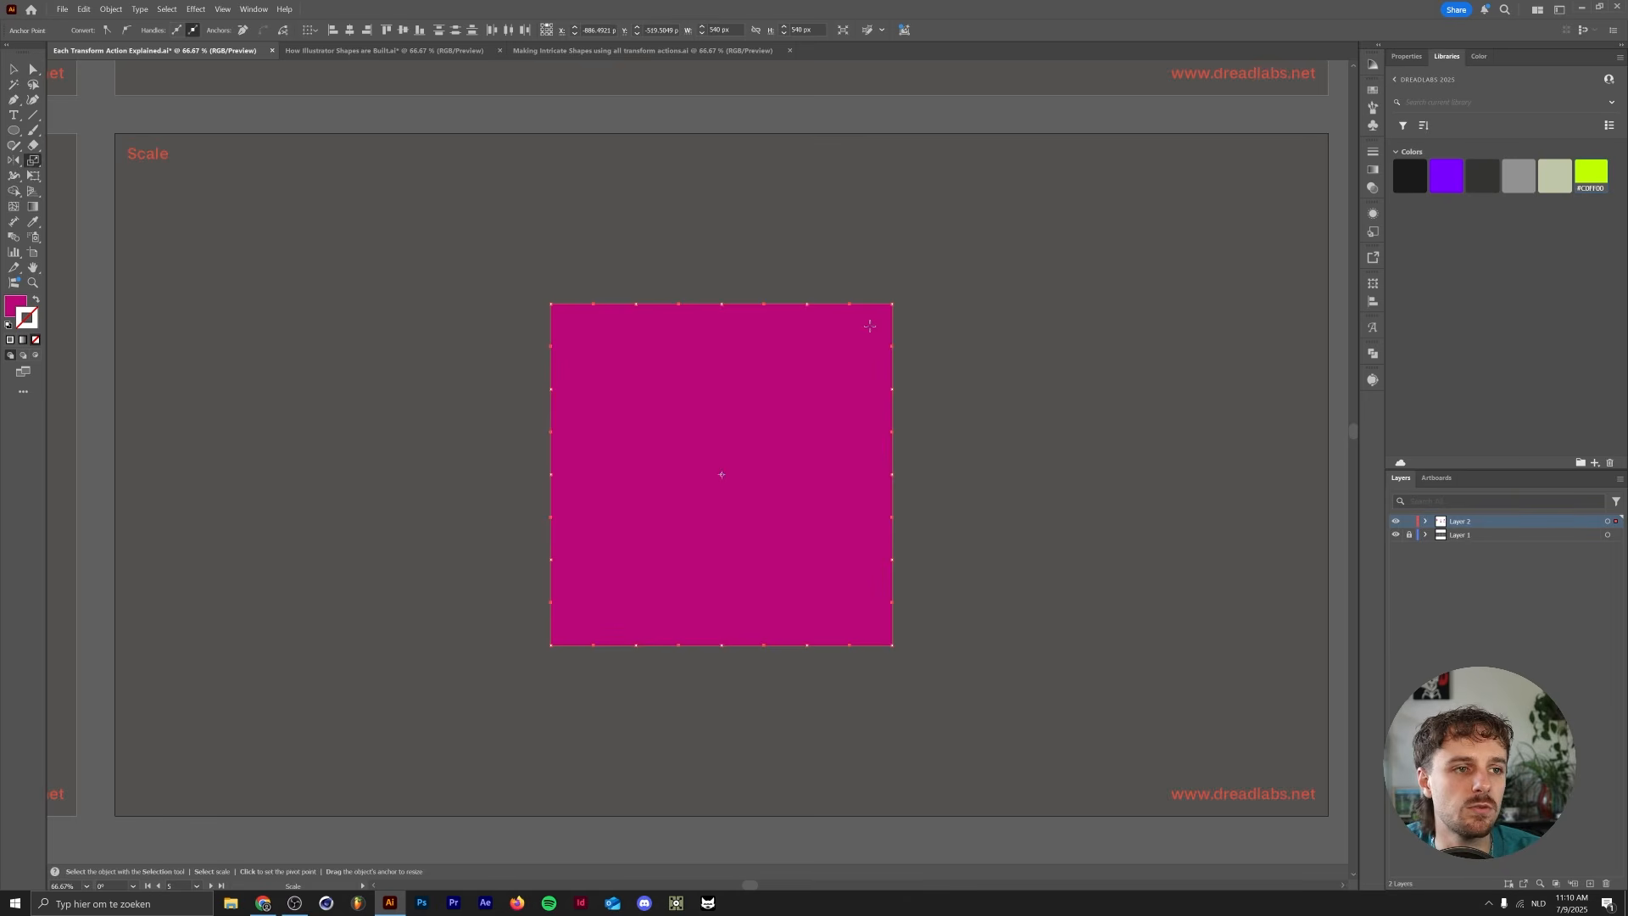
left_click_drag(870, 326, 852, 409)
key("v")
left_click(1060, 373)
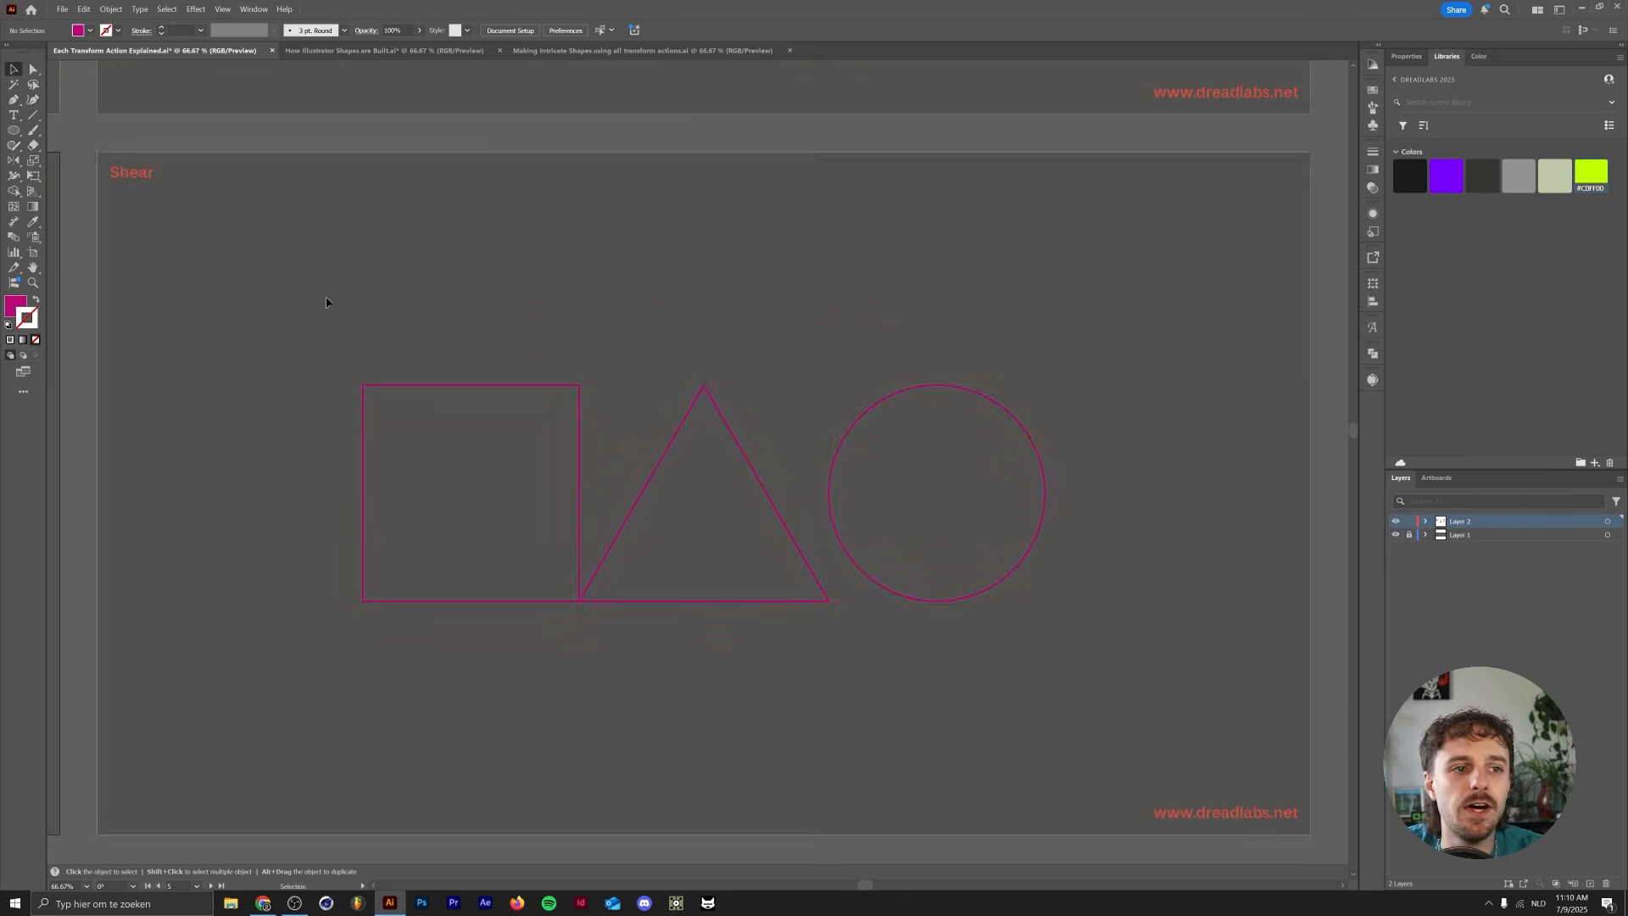
- Swap the fill and stroke of the square, triangle and circle on the Shear artboard, and deselect them
left_click_drag(328, 302, 1086, 619)
key("shift+x")
left_click(792, 291)
- Preview a -41° shear of the square, triangle and circle group, switch its axis to the Angle option, and cancel the Shear dialog
left_click(985, 529)
right_click(986, 522)
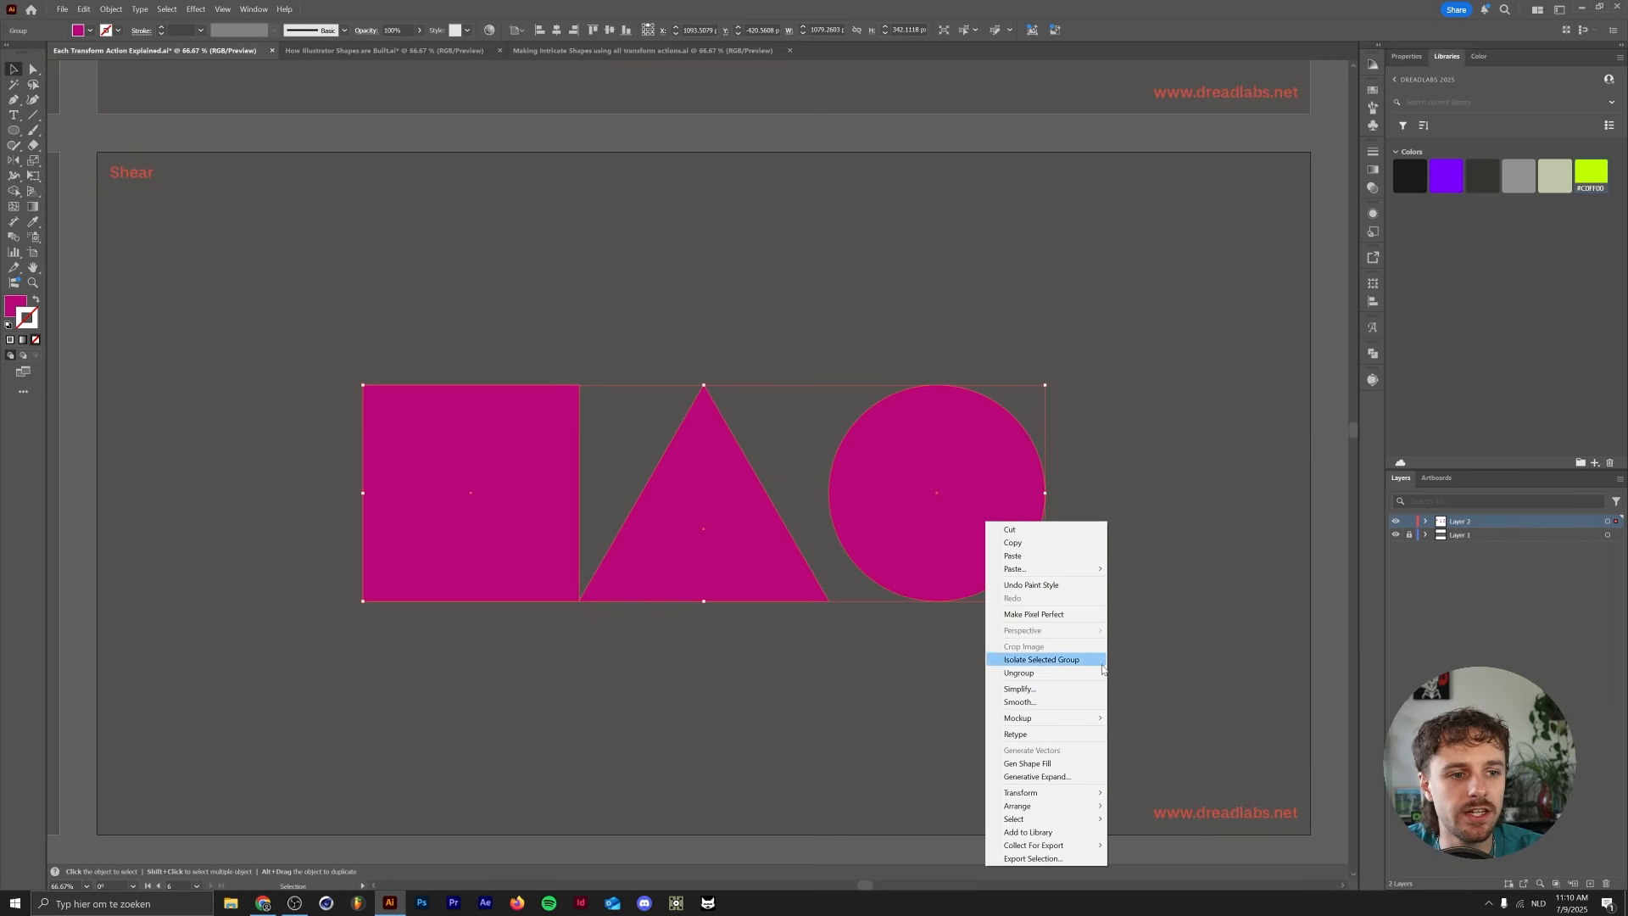
mouse_move(1080, 793)
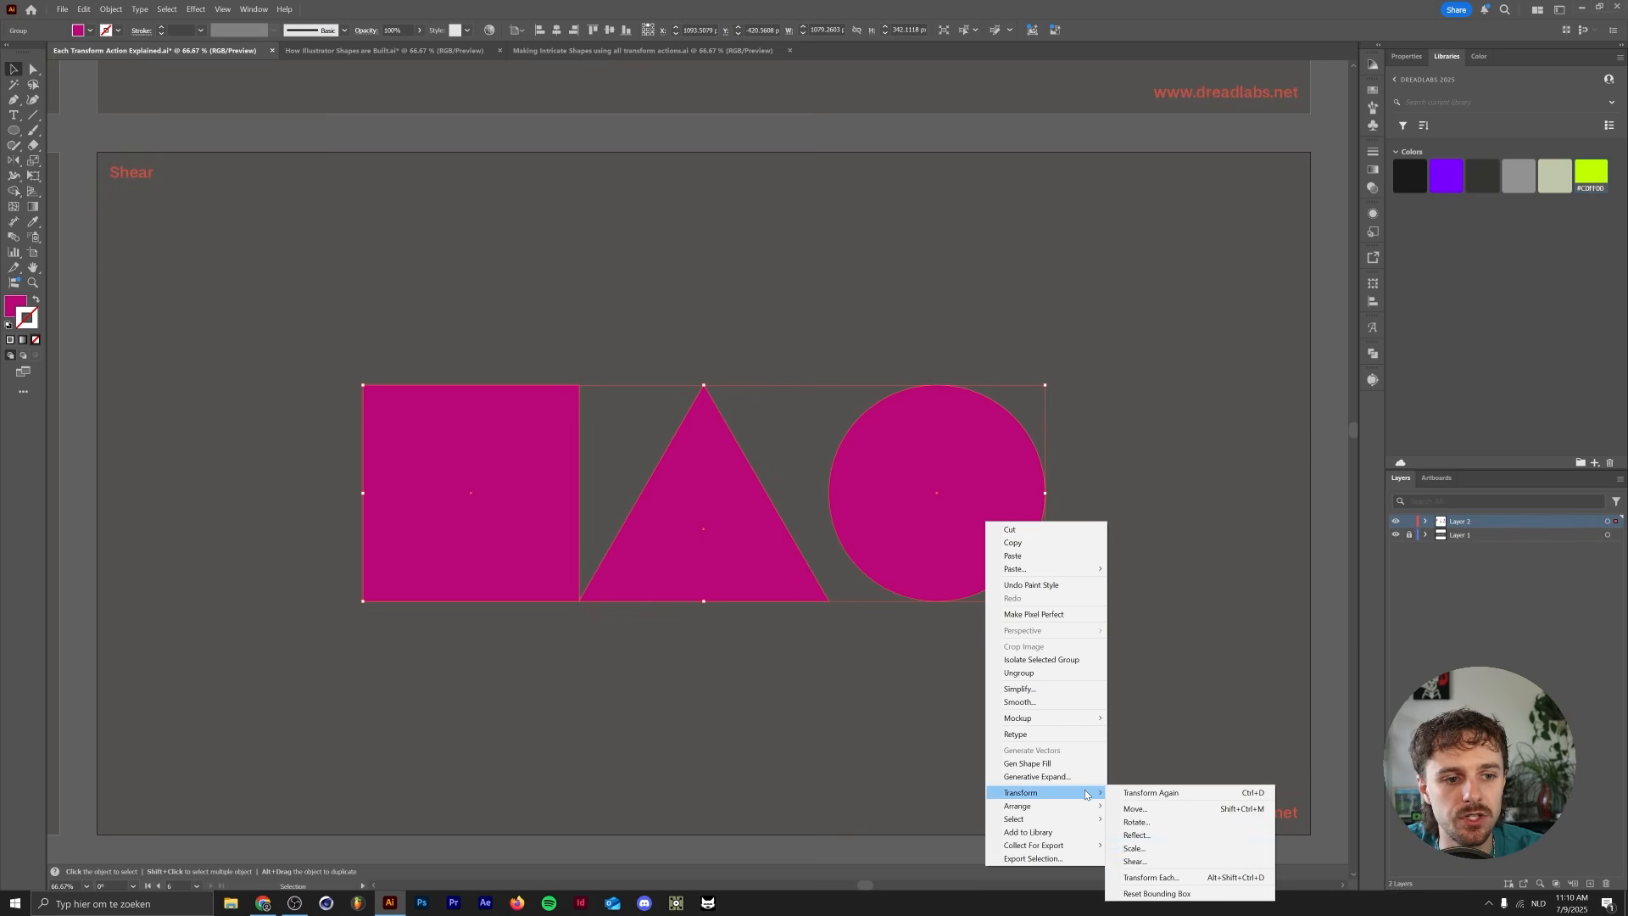
left_click(1164, 862)
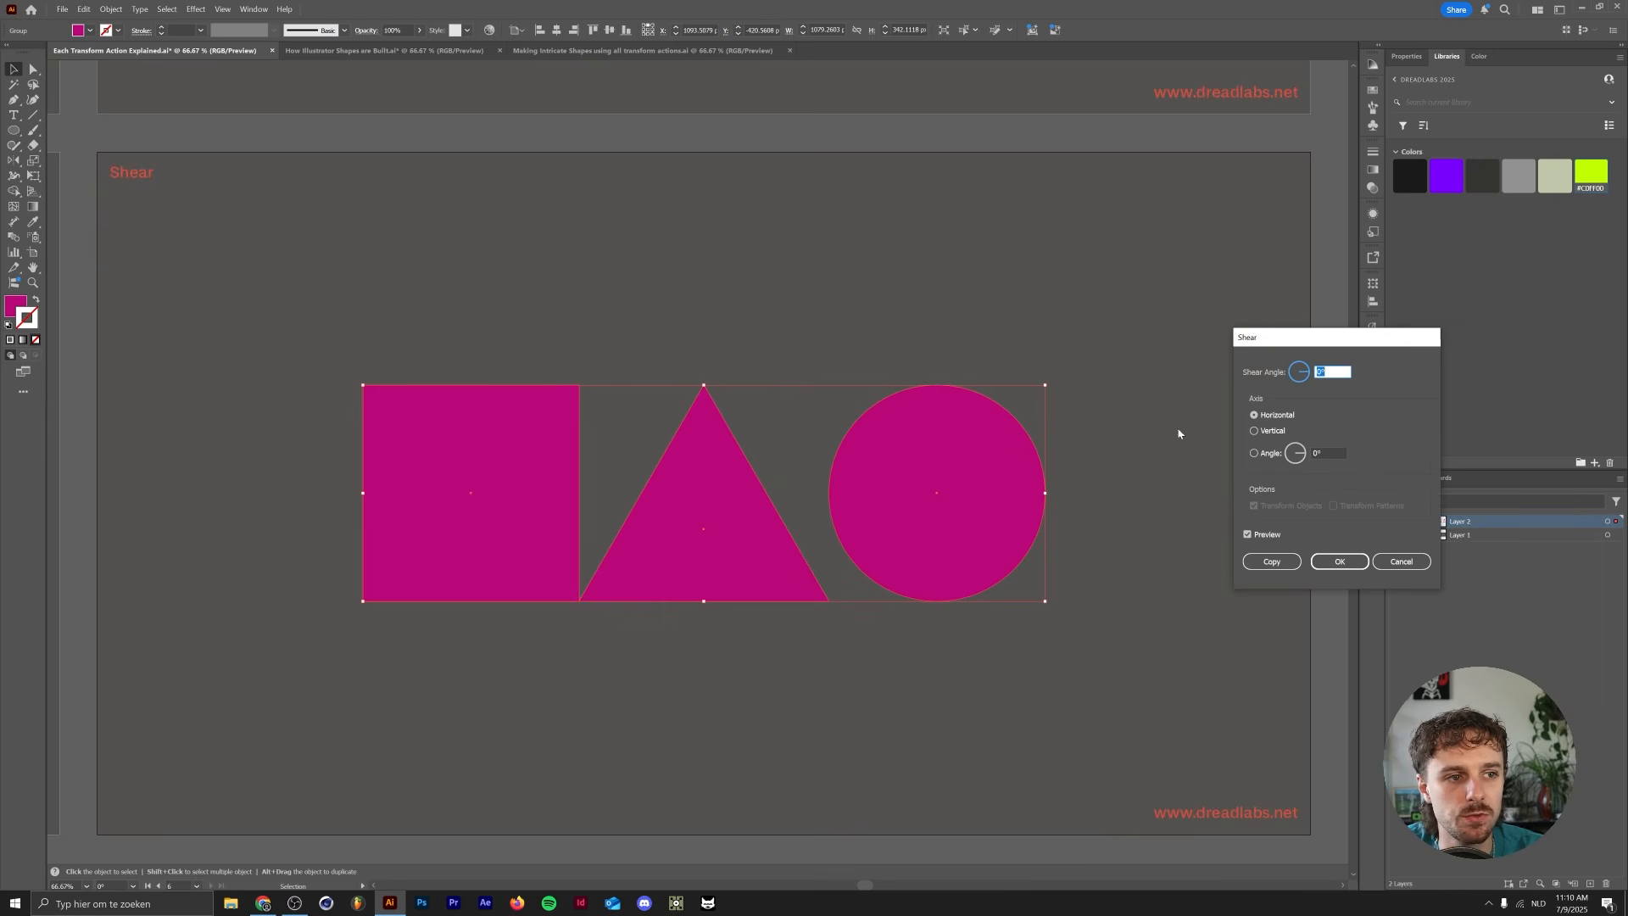
left_click_drag(1306, 372, 1308, 380)
left_click(1333, 451)
double_click(1333, 451)
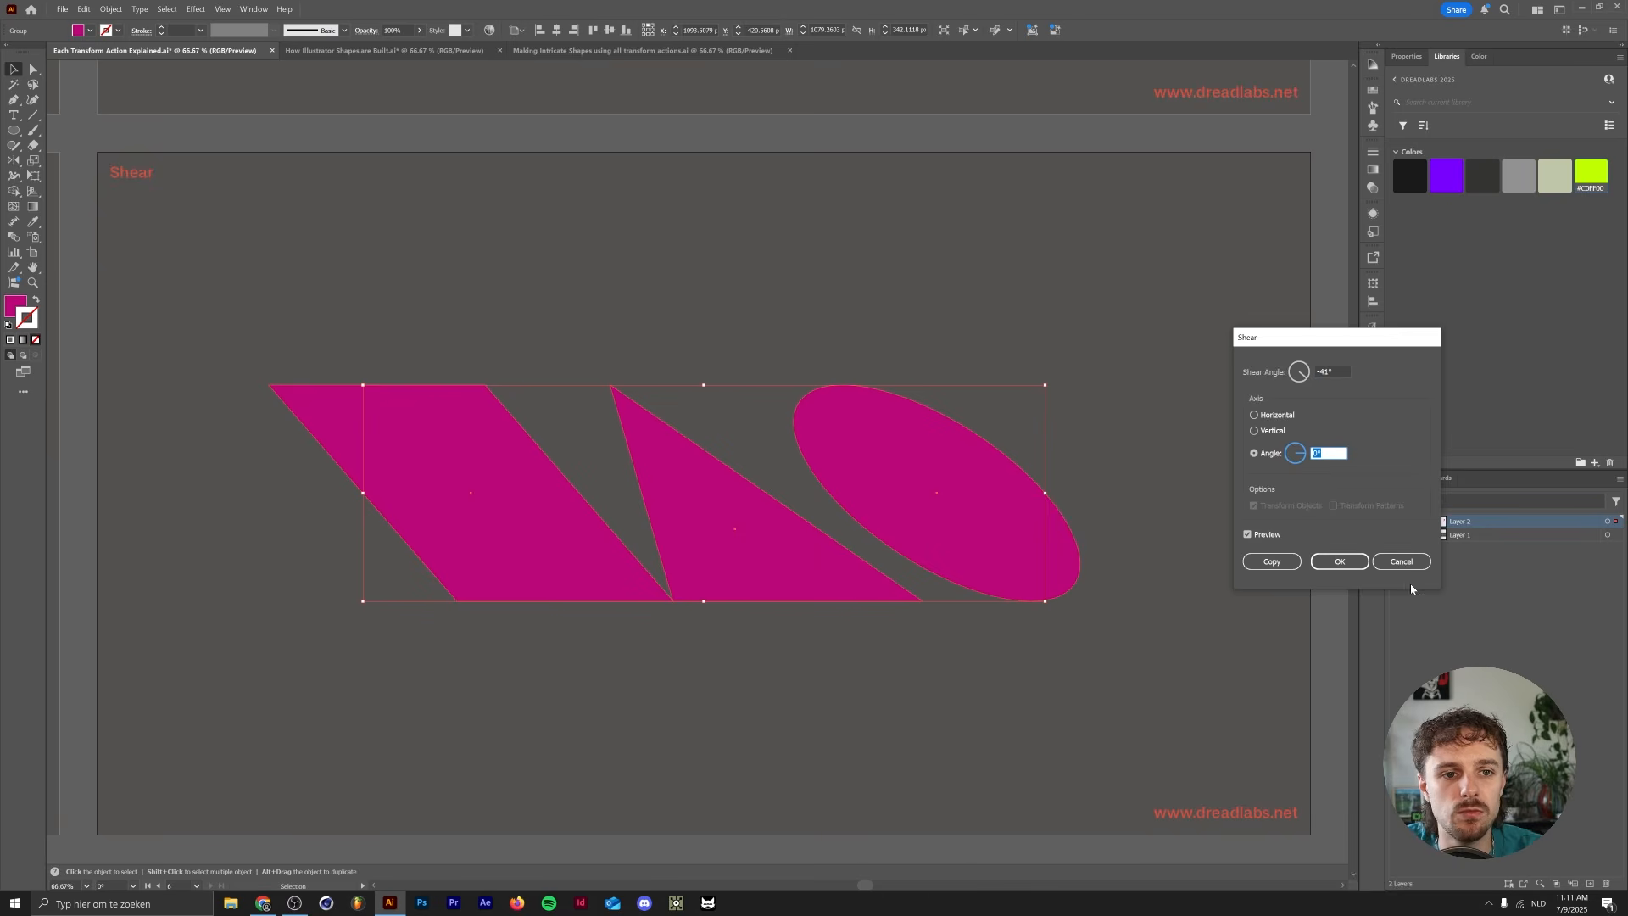
left_click(1403, 562)
- Shear the whole group of shapes freehand with the Shear tool and revert it
left_click_drag(33, 167, 72, 185)
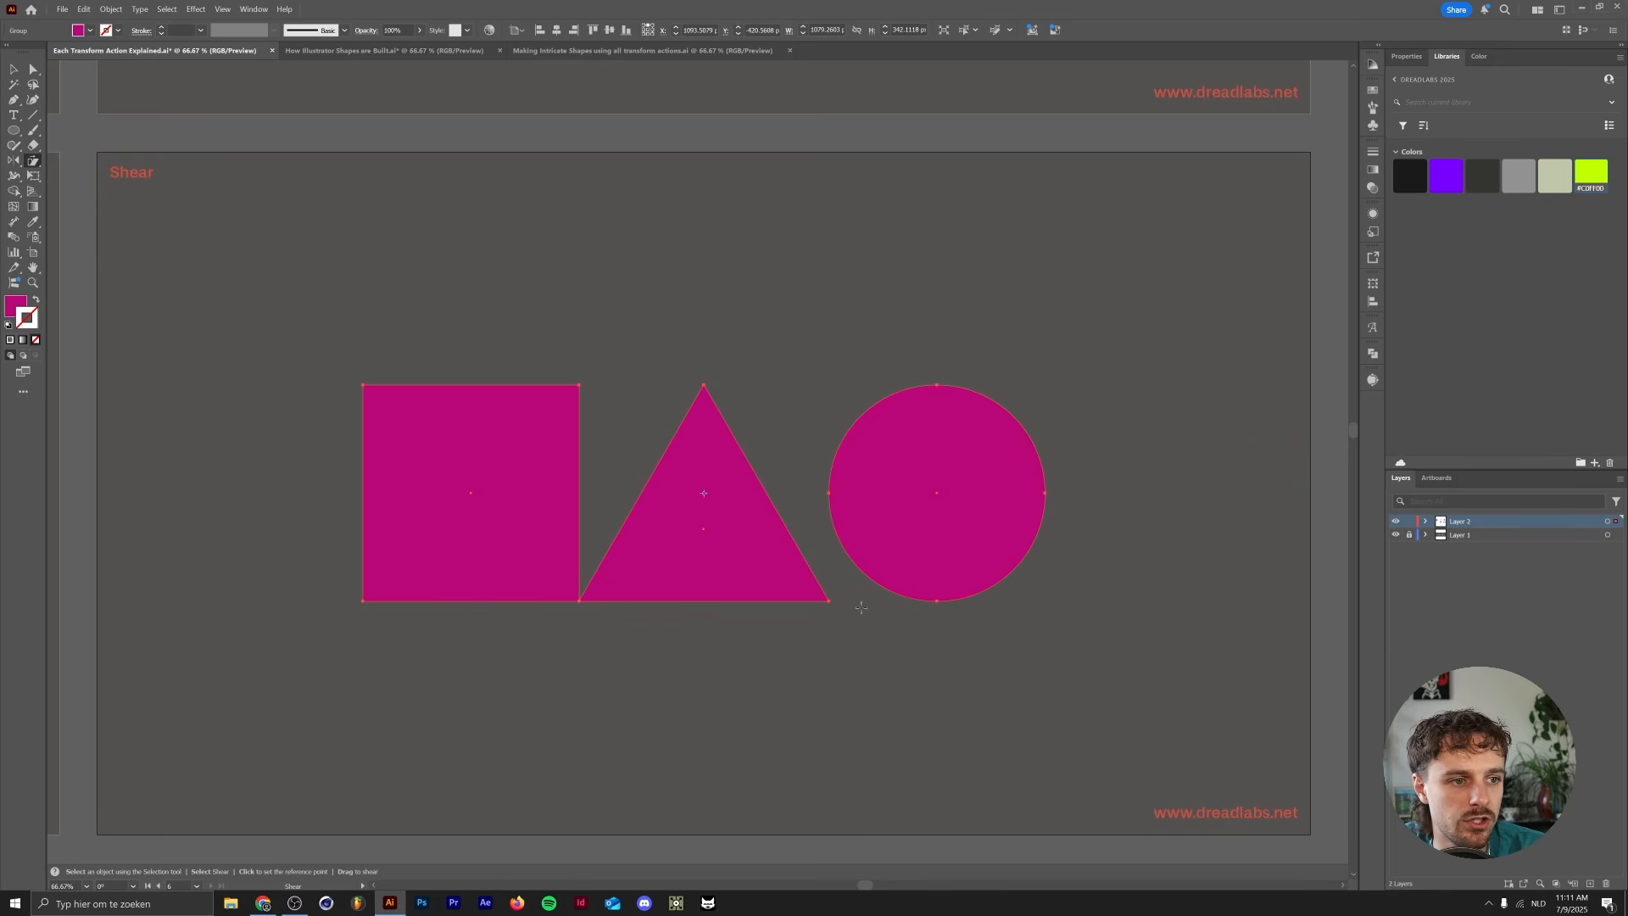
left_click_drag(642, 366, 722, 463)
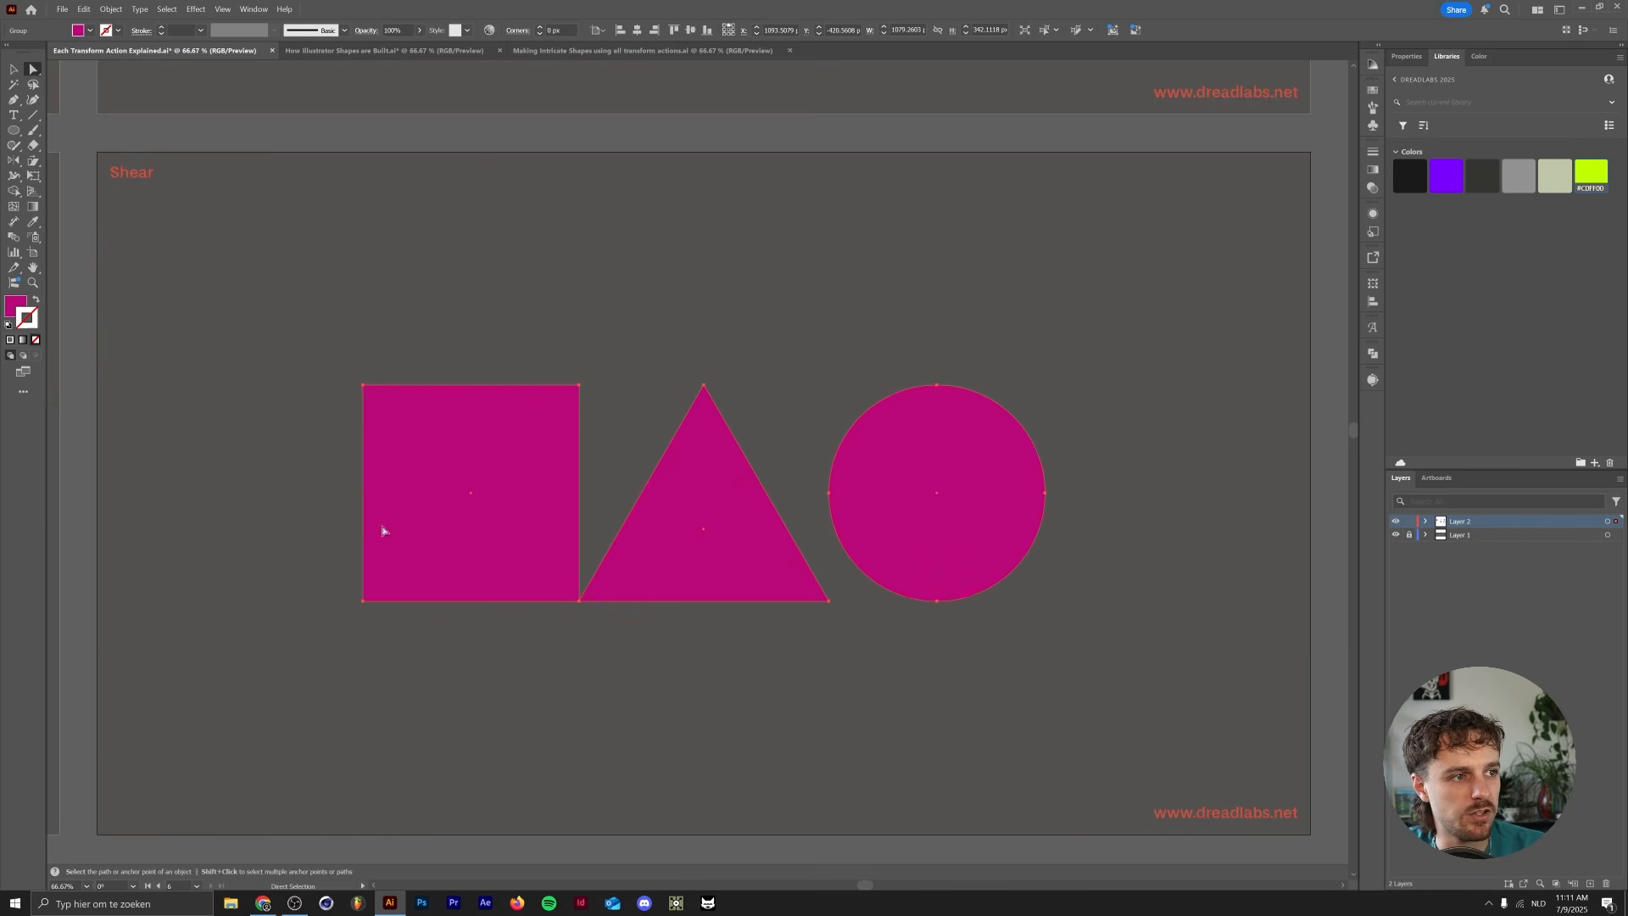
- Shear only the square's two left anchor points with the Shear tool so its left edge slants, and deselect the shape
left_click_drag(401, 641, 511, 371)
left_click(34, 160)
key("v")
left_click(456, 301)
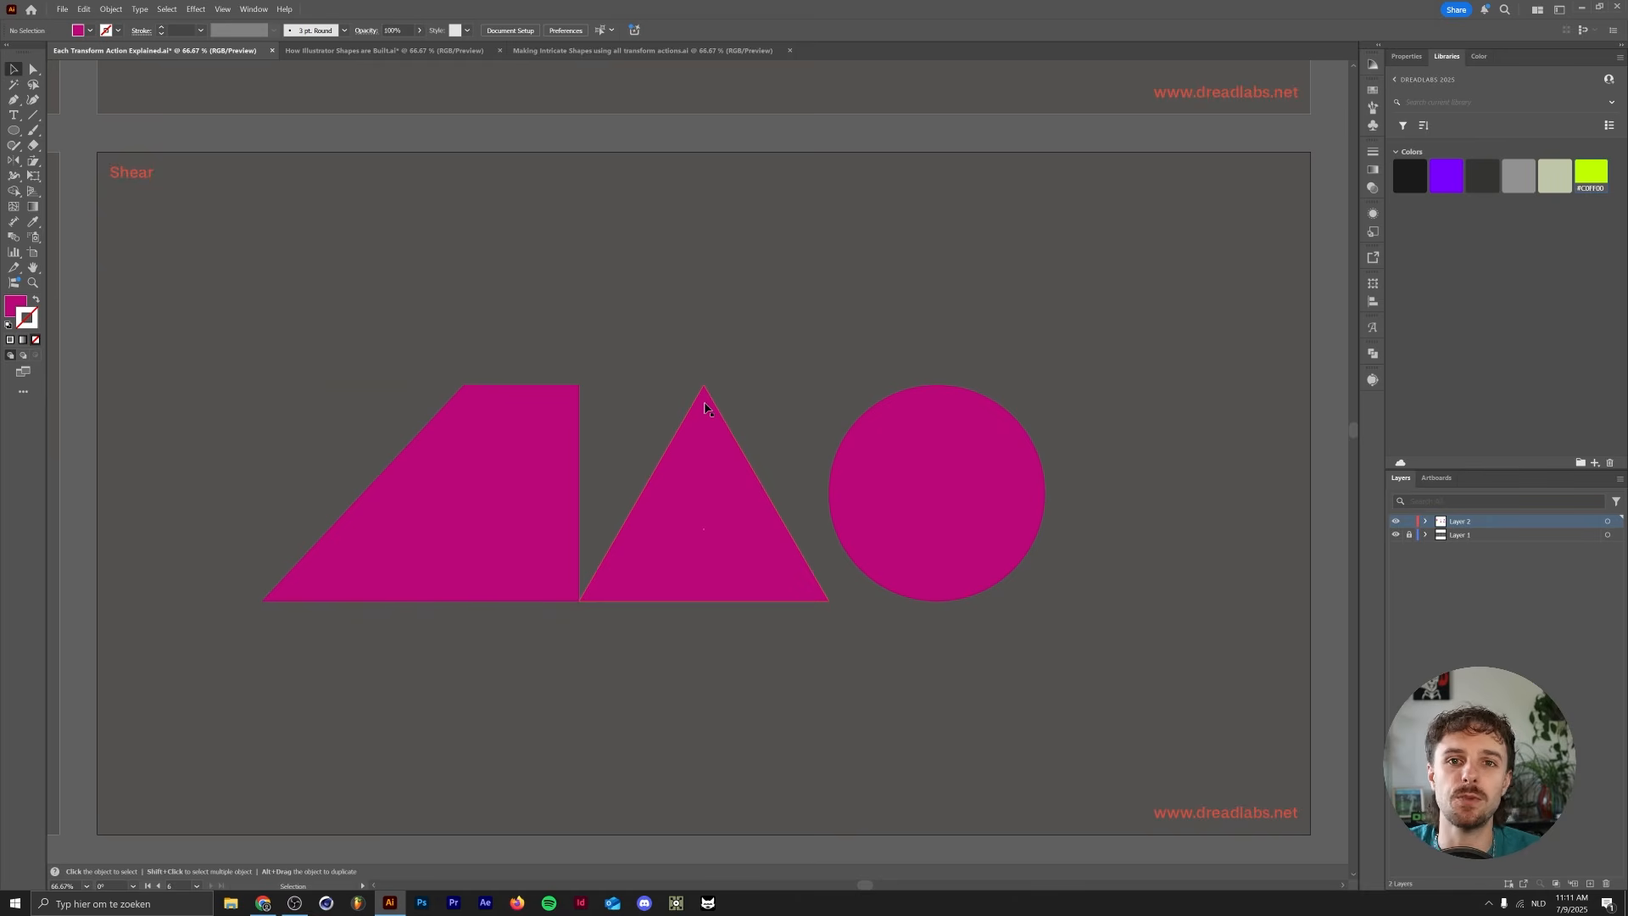
- Switch to the "Making Intricate Shapes using all transform actions.ai" document and toggle the visibility of the red rectangle and the hidden group
left_click(548, 51)
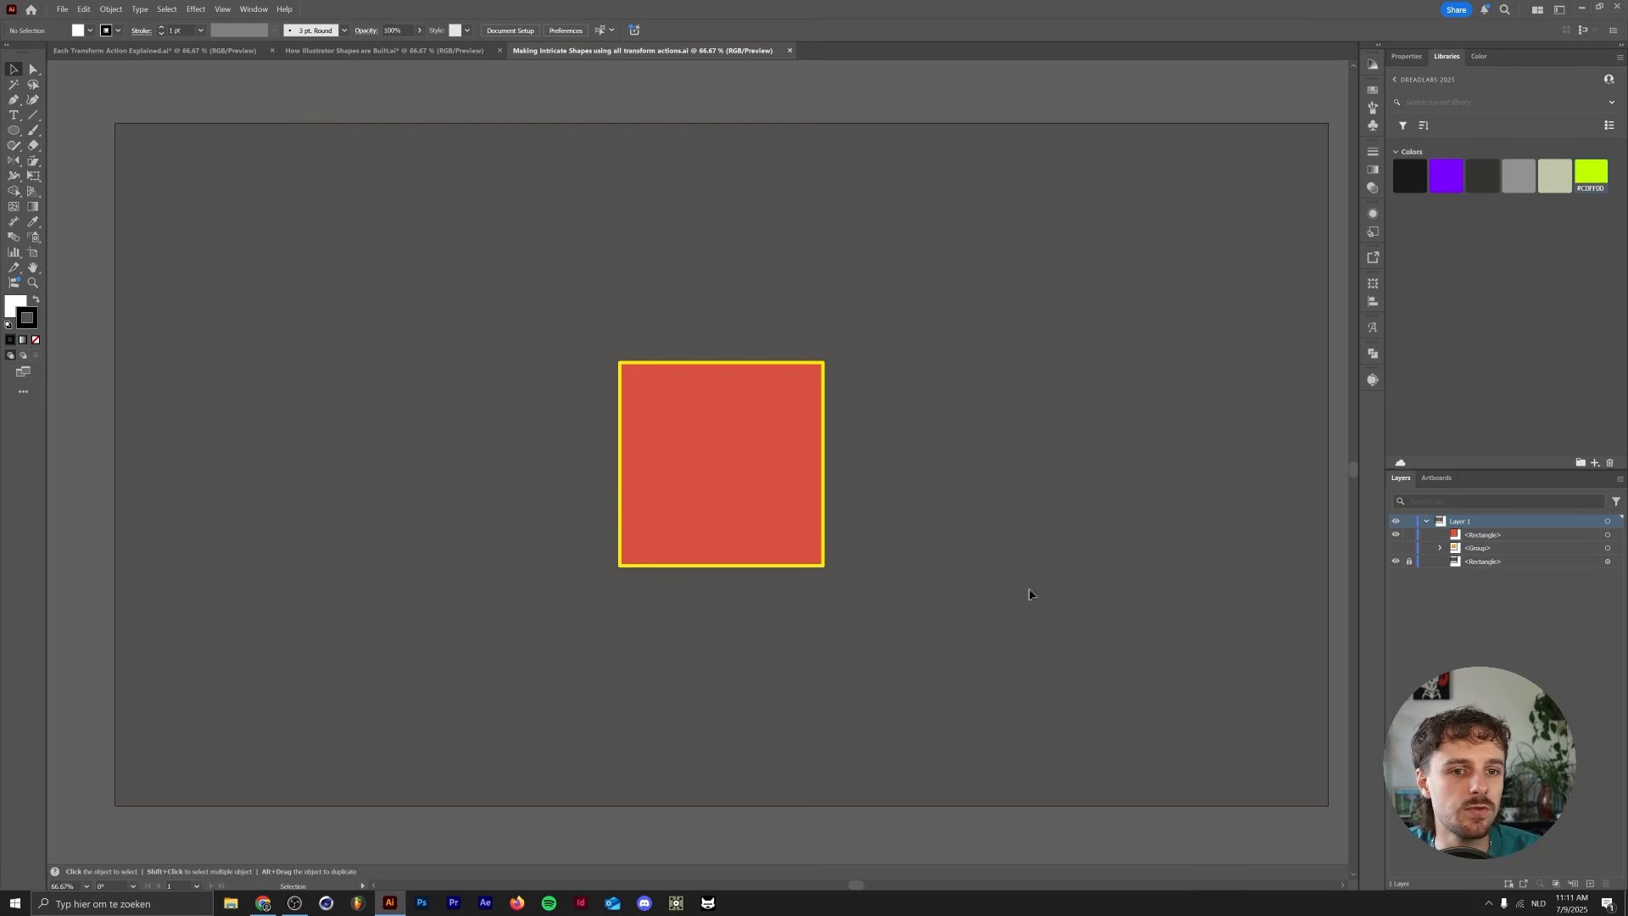
left_click(1395, 535)
left_click(1396, 548)
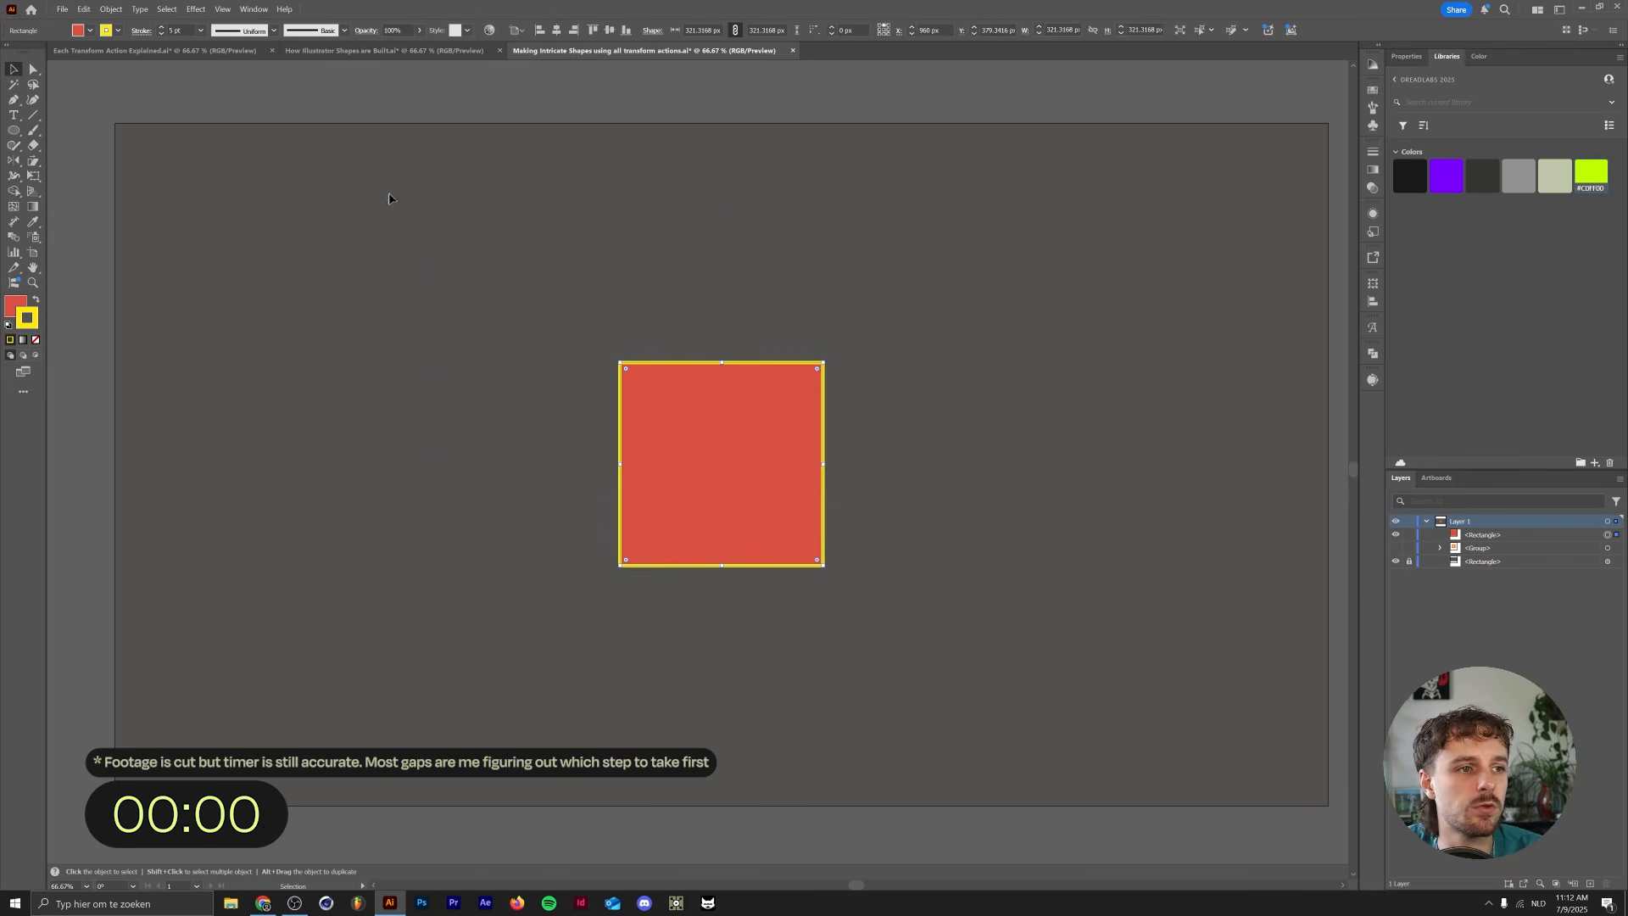
- Add anchor points along the red square's path twice, giving it three intermediate points per side
left_click(119, 13)
mouse_move(186, 327)
left_click(325, 425)
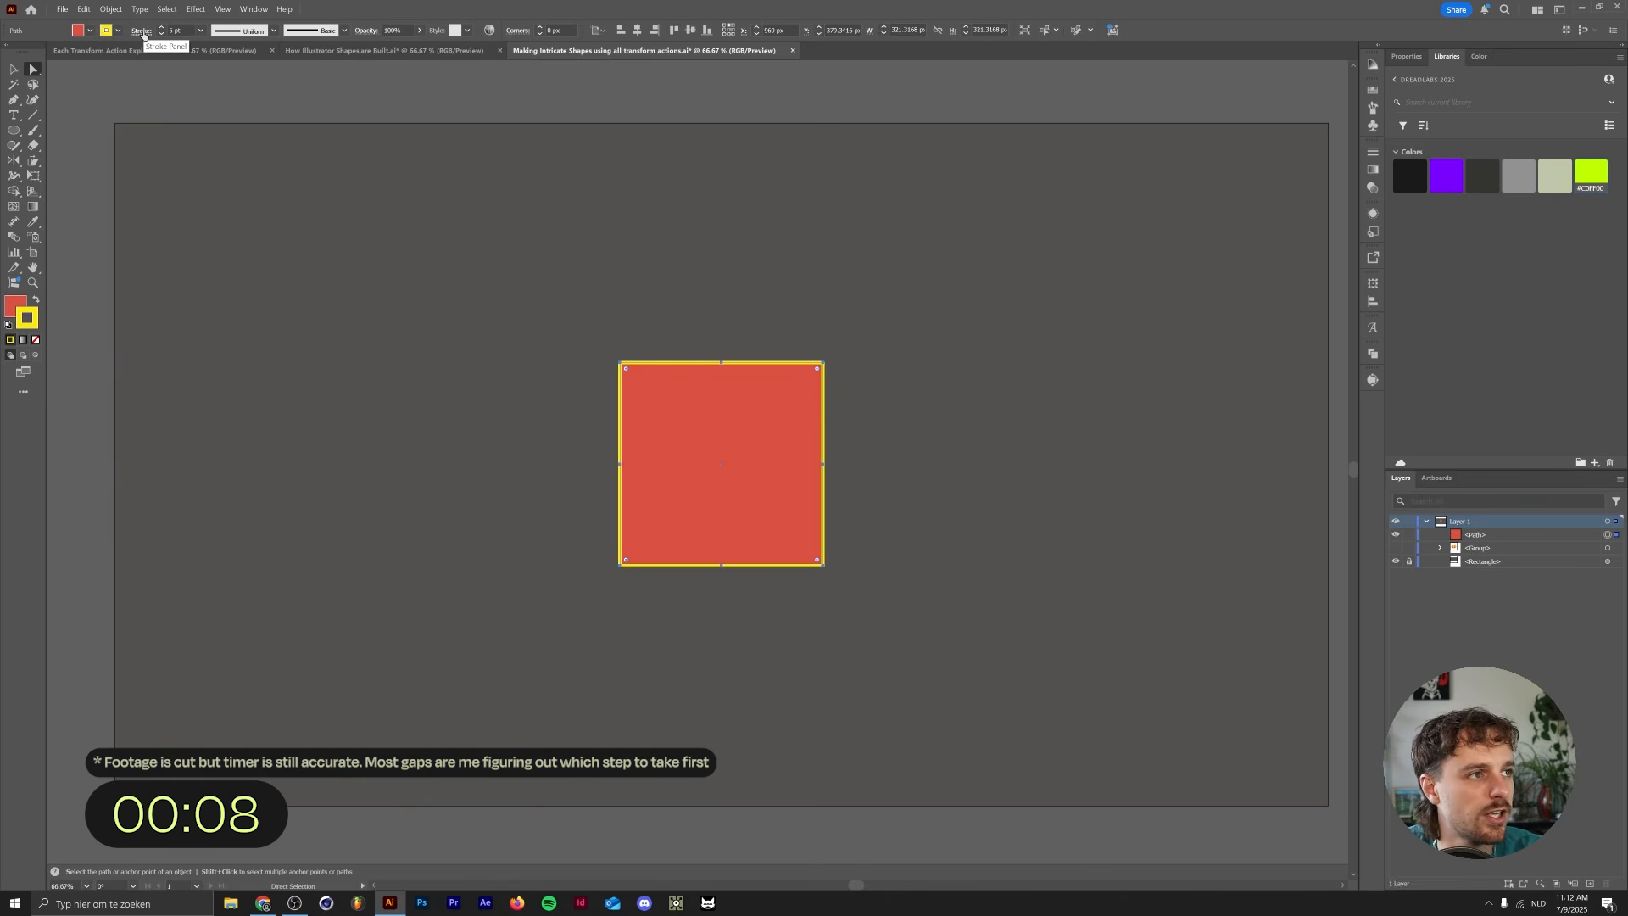
left_click(111, 9)
mouse_move(229, 340)
left_click(314, 425)
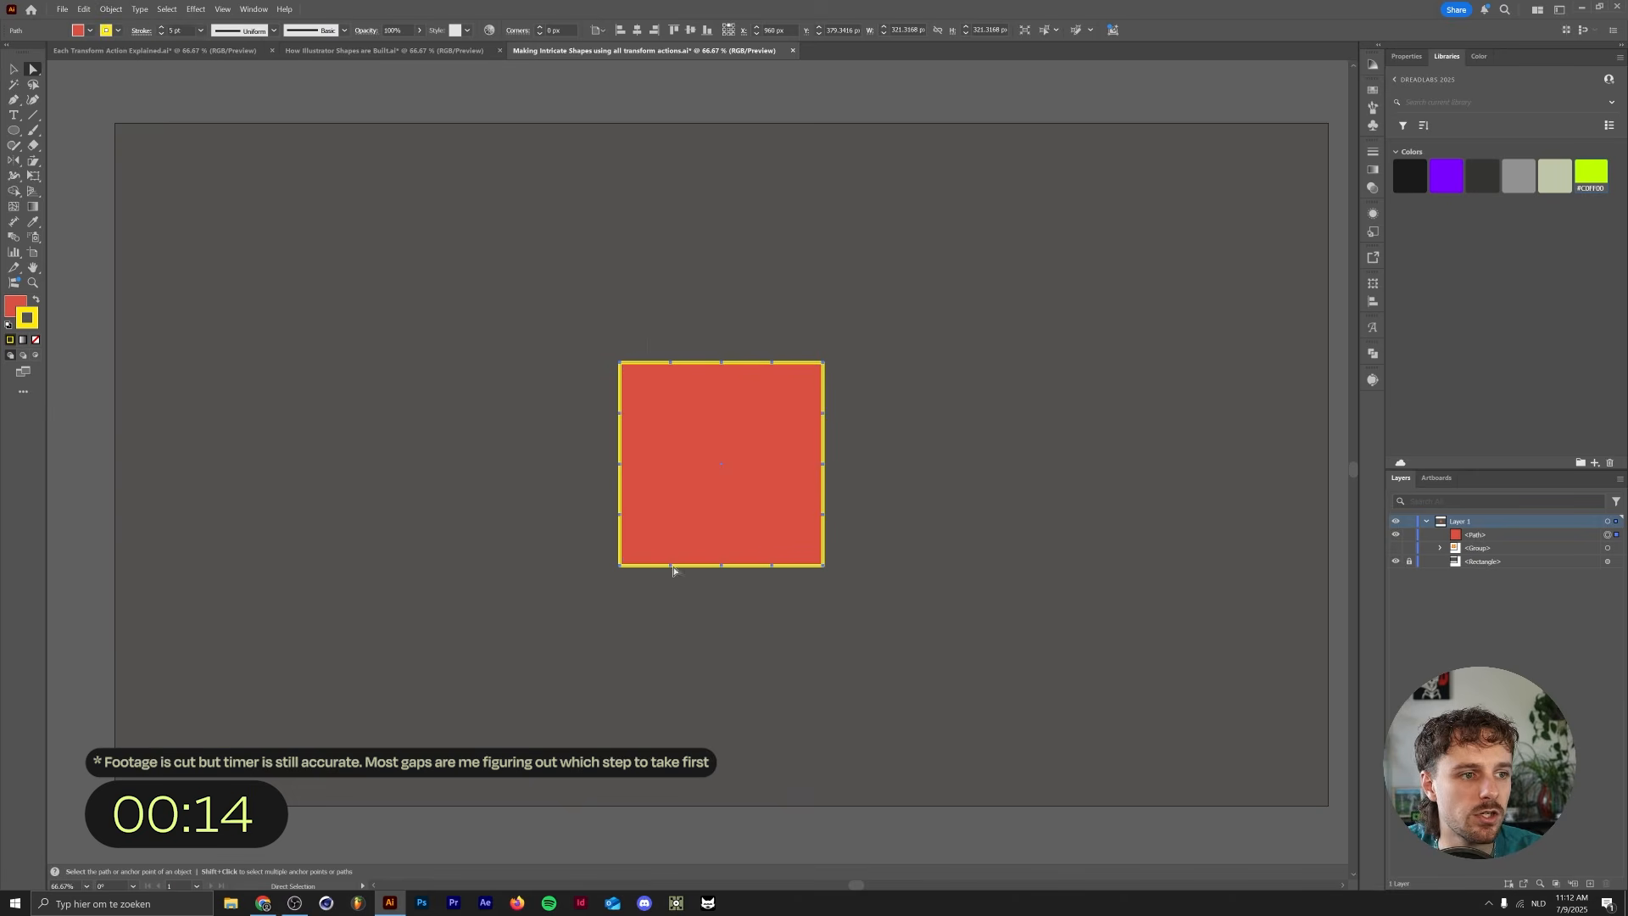
- Select every other anchor point on the red square and scale them inward about its centre to form an eight-pointed star
left_click(734, 429)
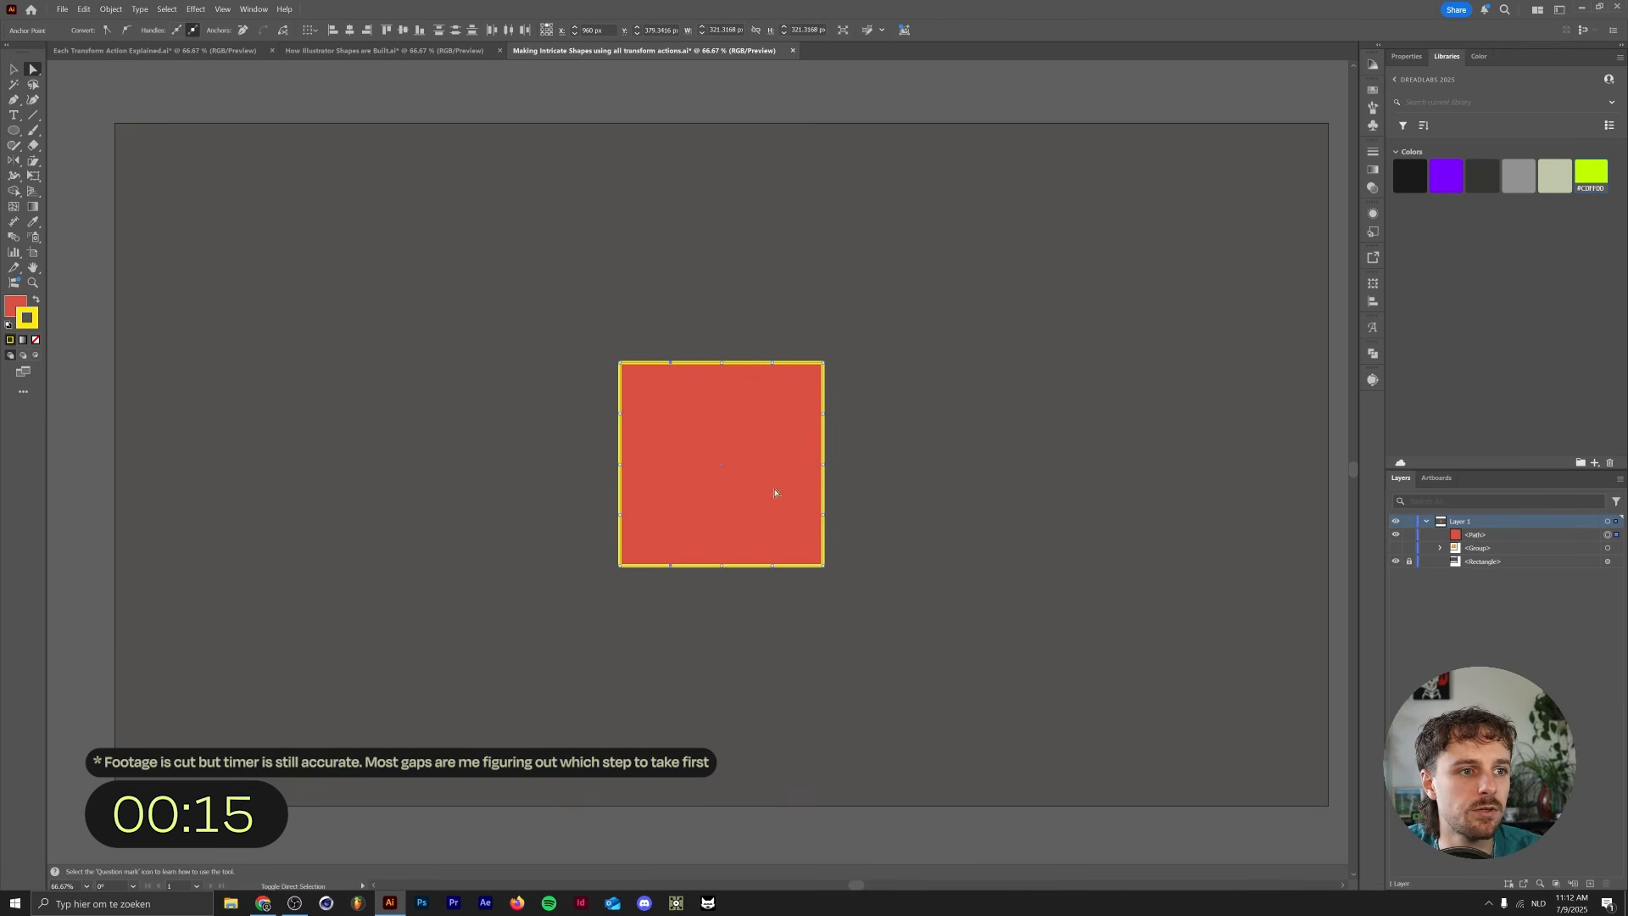
key("s")
left_click_drag(644, 400, 682, 431)
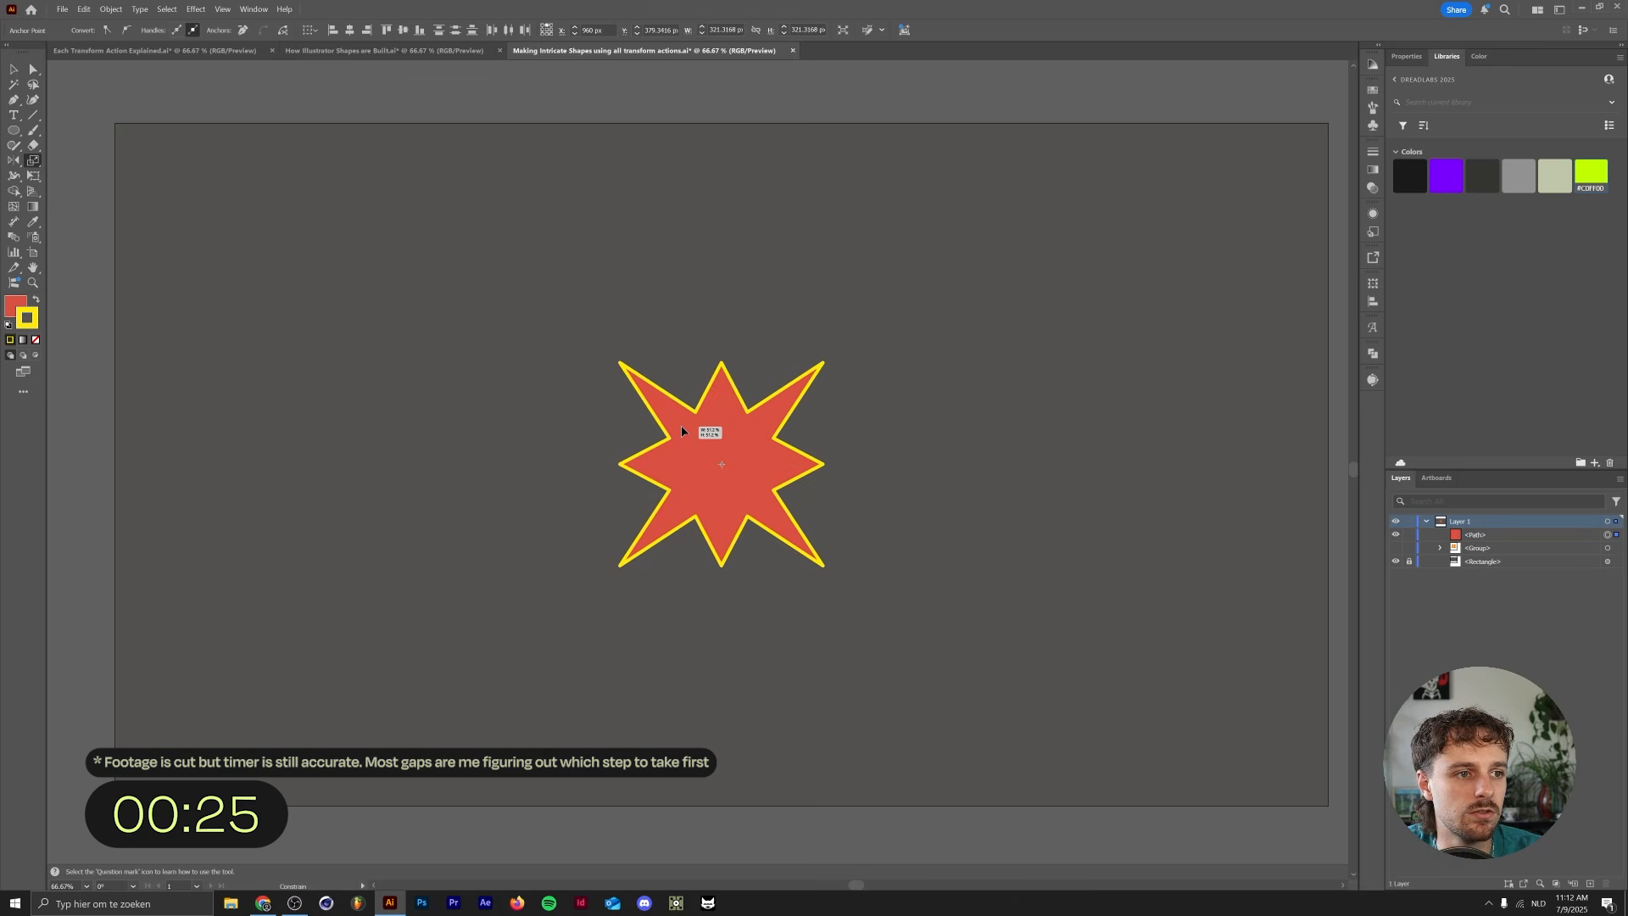
left_click_drag(682, 431, 682, 430)
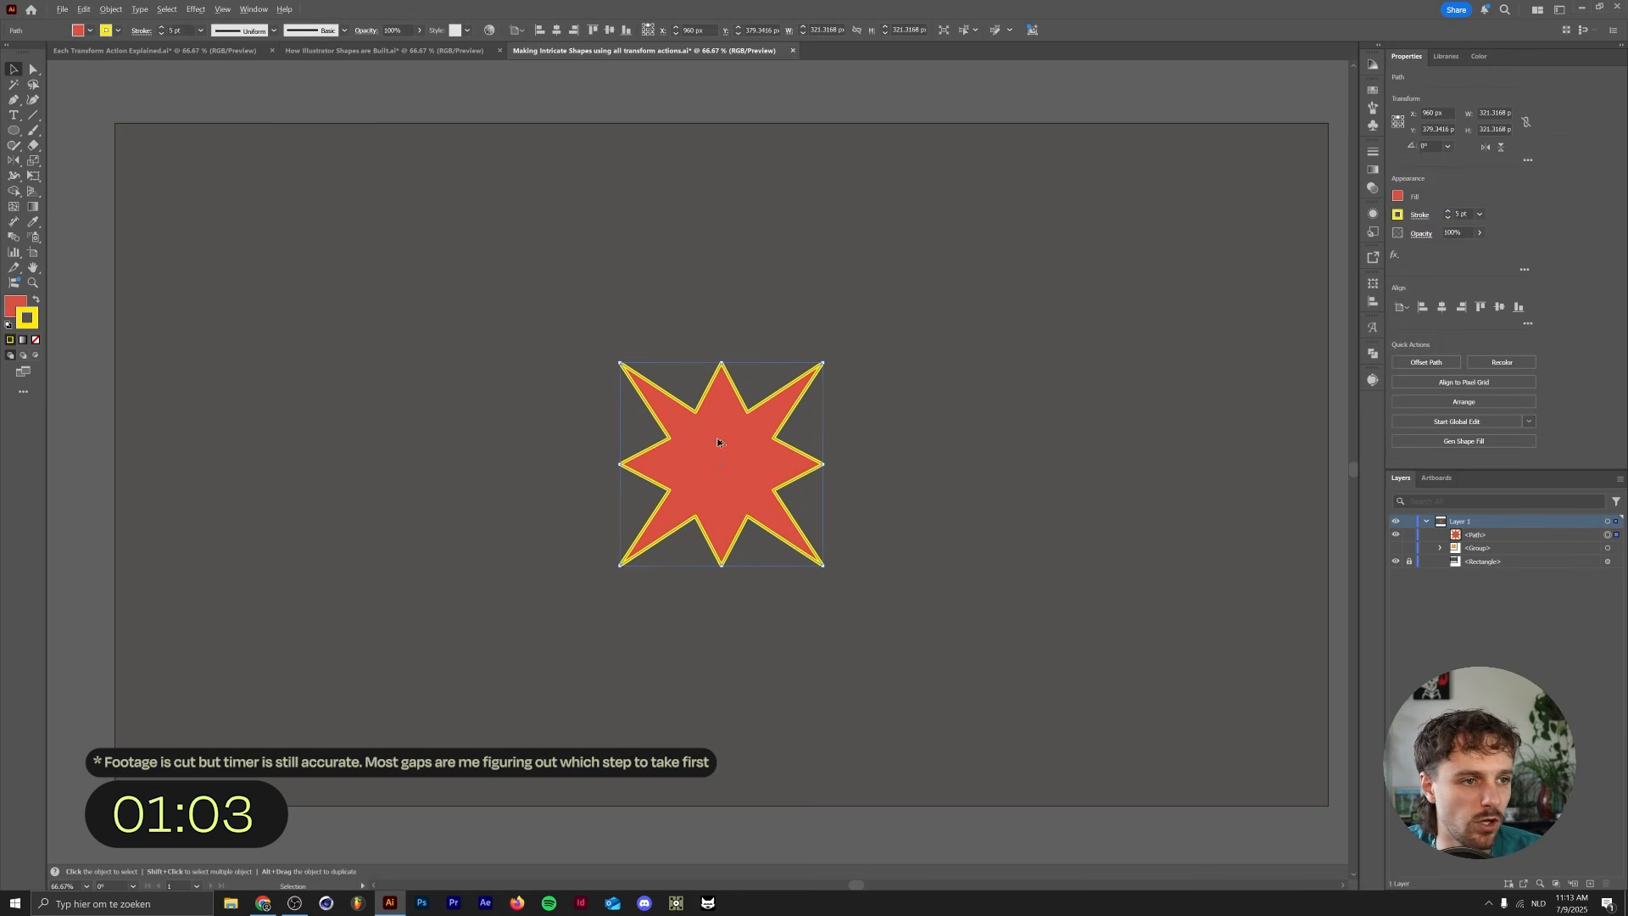
- Duplicate the eight-pointed star directly below itself so their tips meet, and move both stars toward the artboard's upper left
left_click_drag(721, 430, 716, 629)
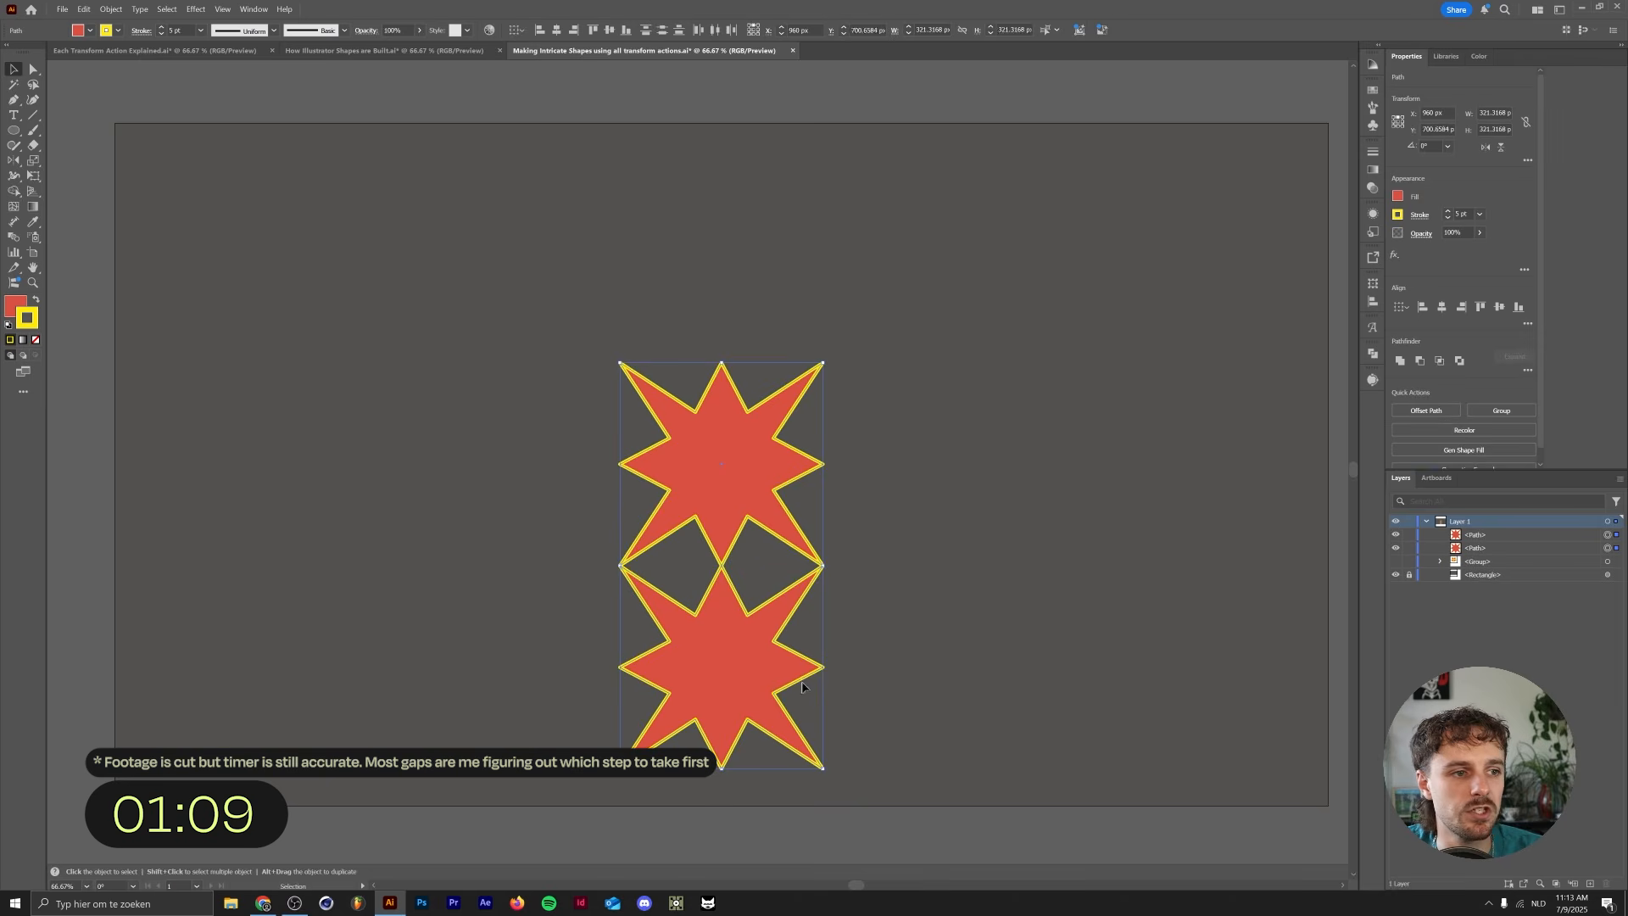
left_click_drag(771, 663, 566, 489)
- Shear both stars along the vertical axis with the preview on, so their long spikes stretch toward the upper left and lower right
right_click(566, 489)
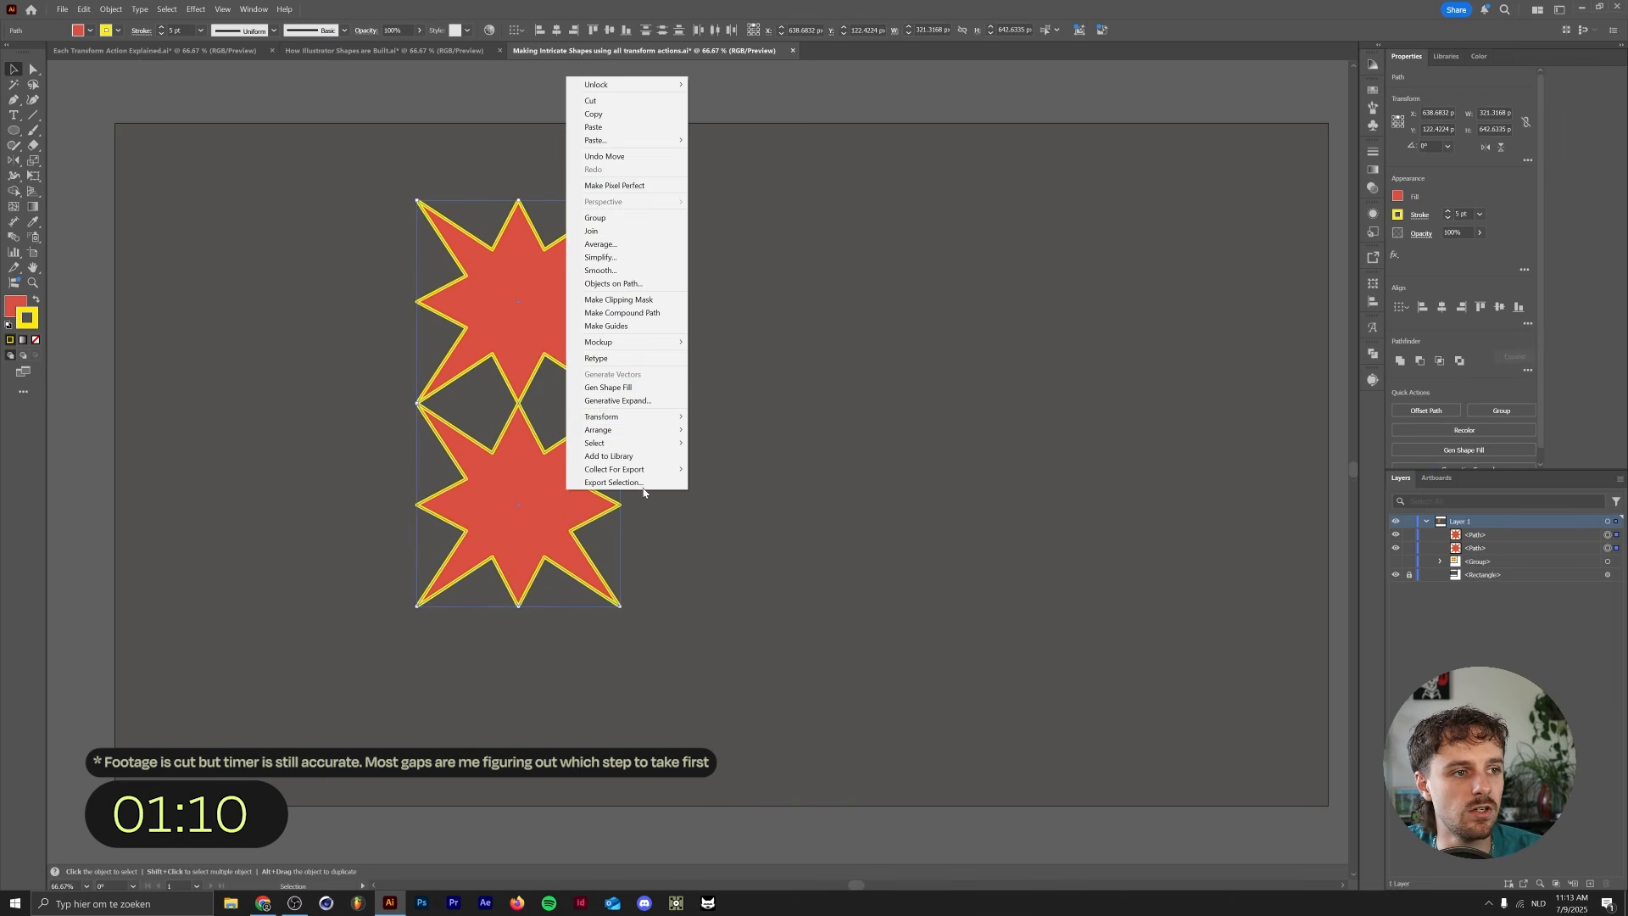
mouse_move(628, 418)
left_click(730, 484)
left_click(1255, 430)
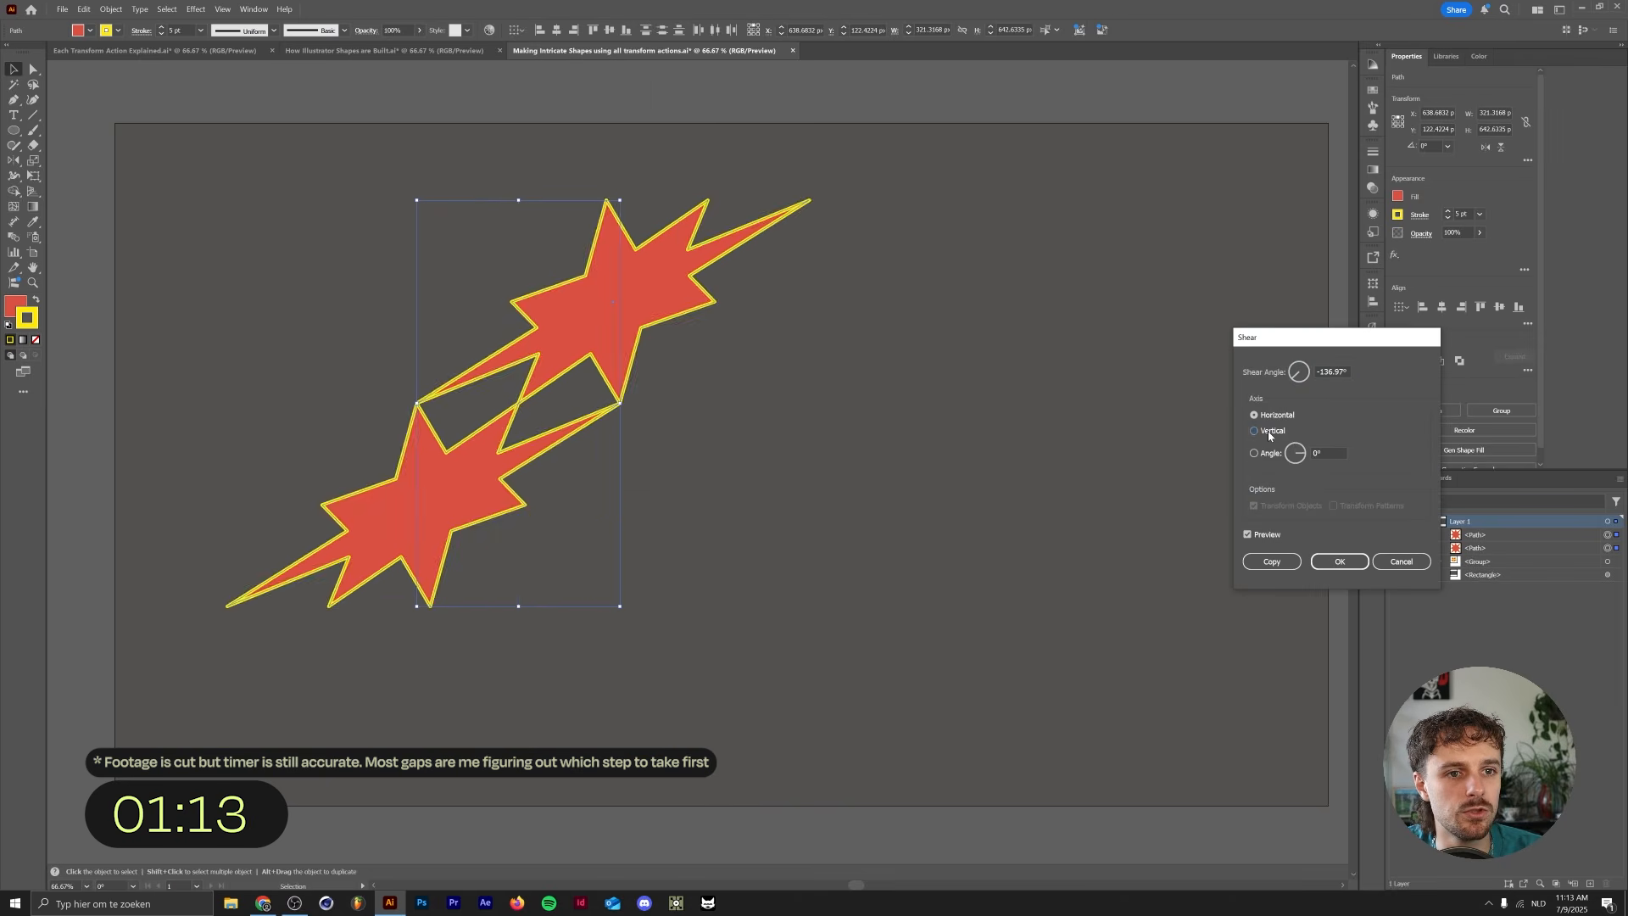
scroll(1327, 373, "up", 6)
scroll(1327, 373, "down", 16)
scroll(1327, 373, "up", 2)
left_click(1340, 561)
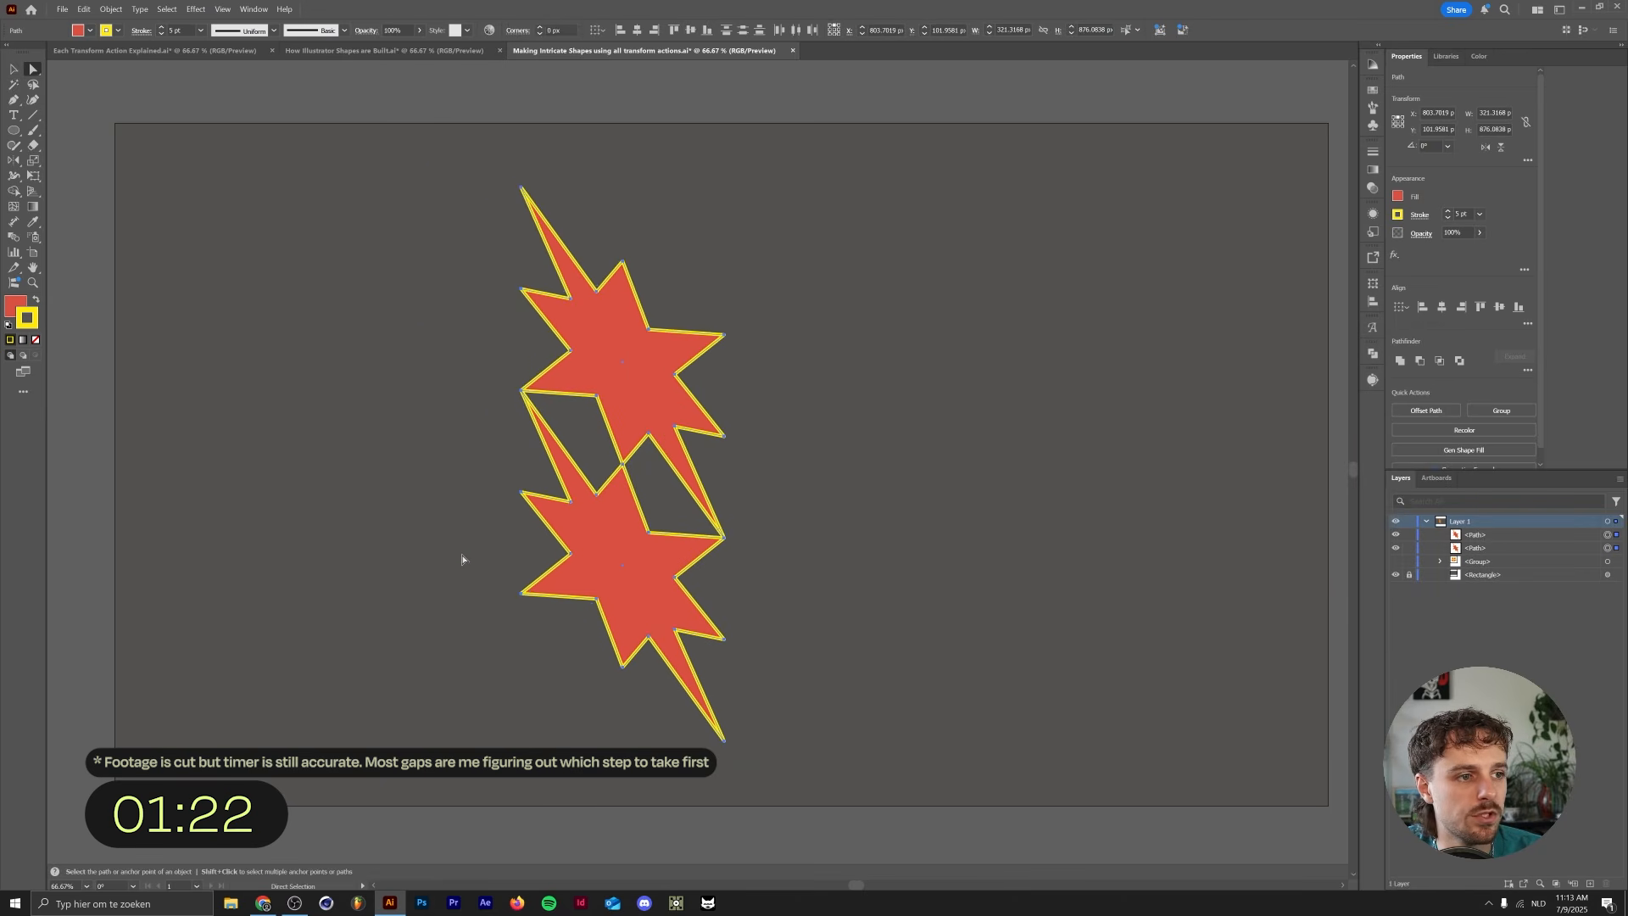
- Select the inner anchor points of both stars and rotate them about 10° counterclockwise, leaving the outer tips in place
left_click_drag(537, 625, 456, 527)
key("ctrl+z")
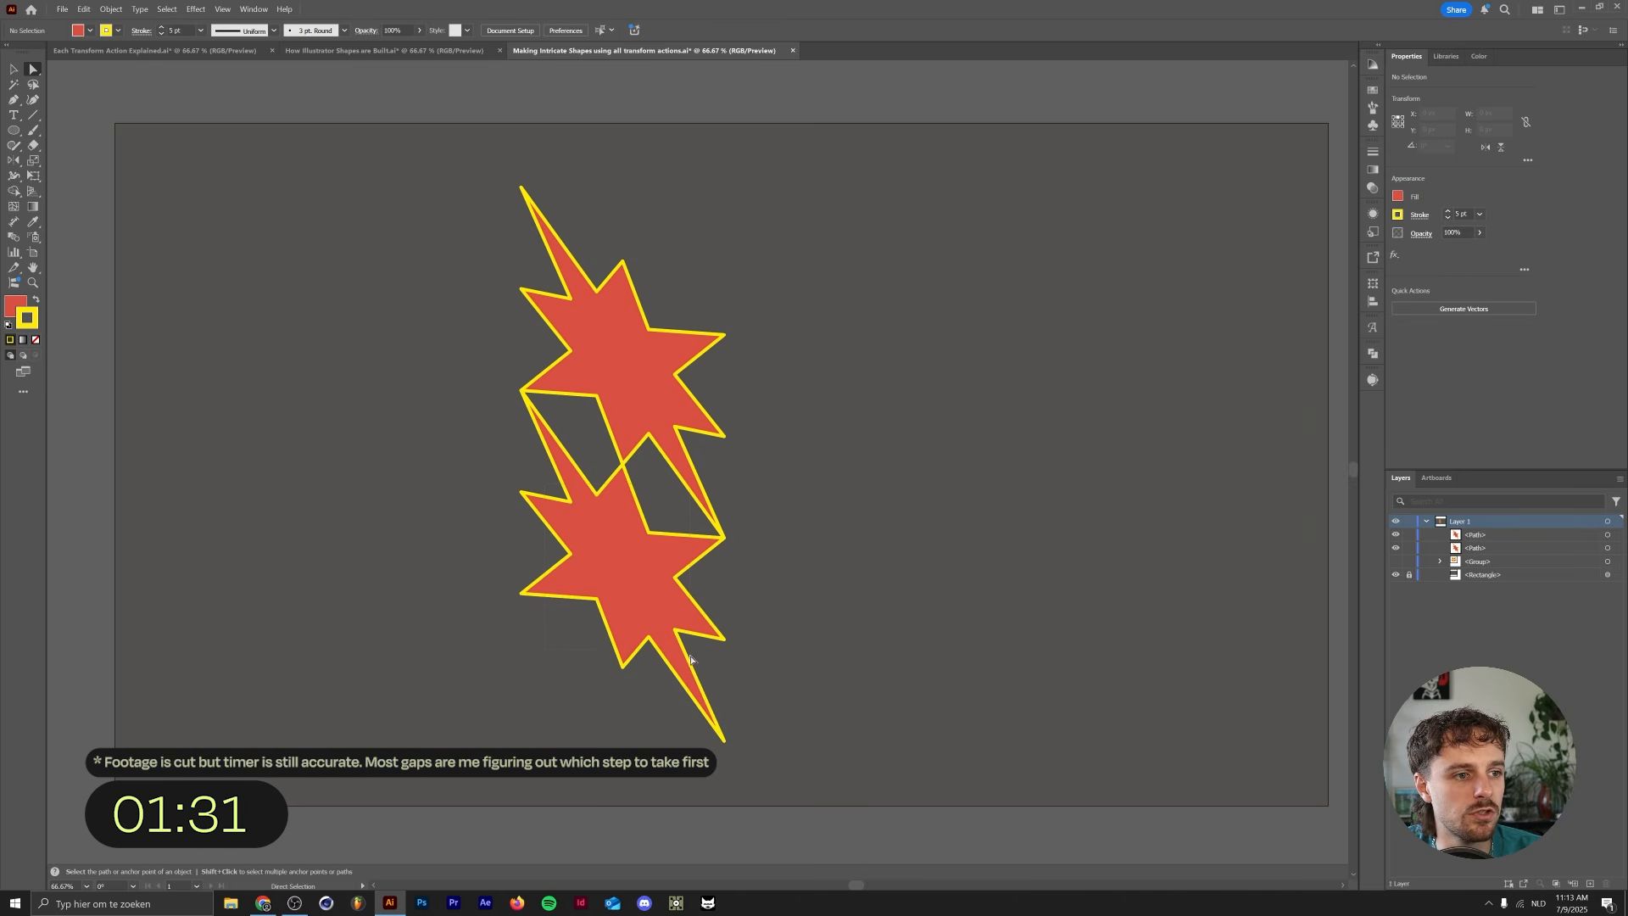
key("ctrl+a")
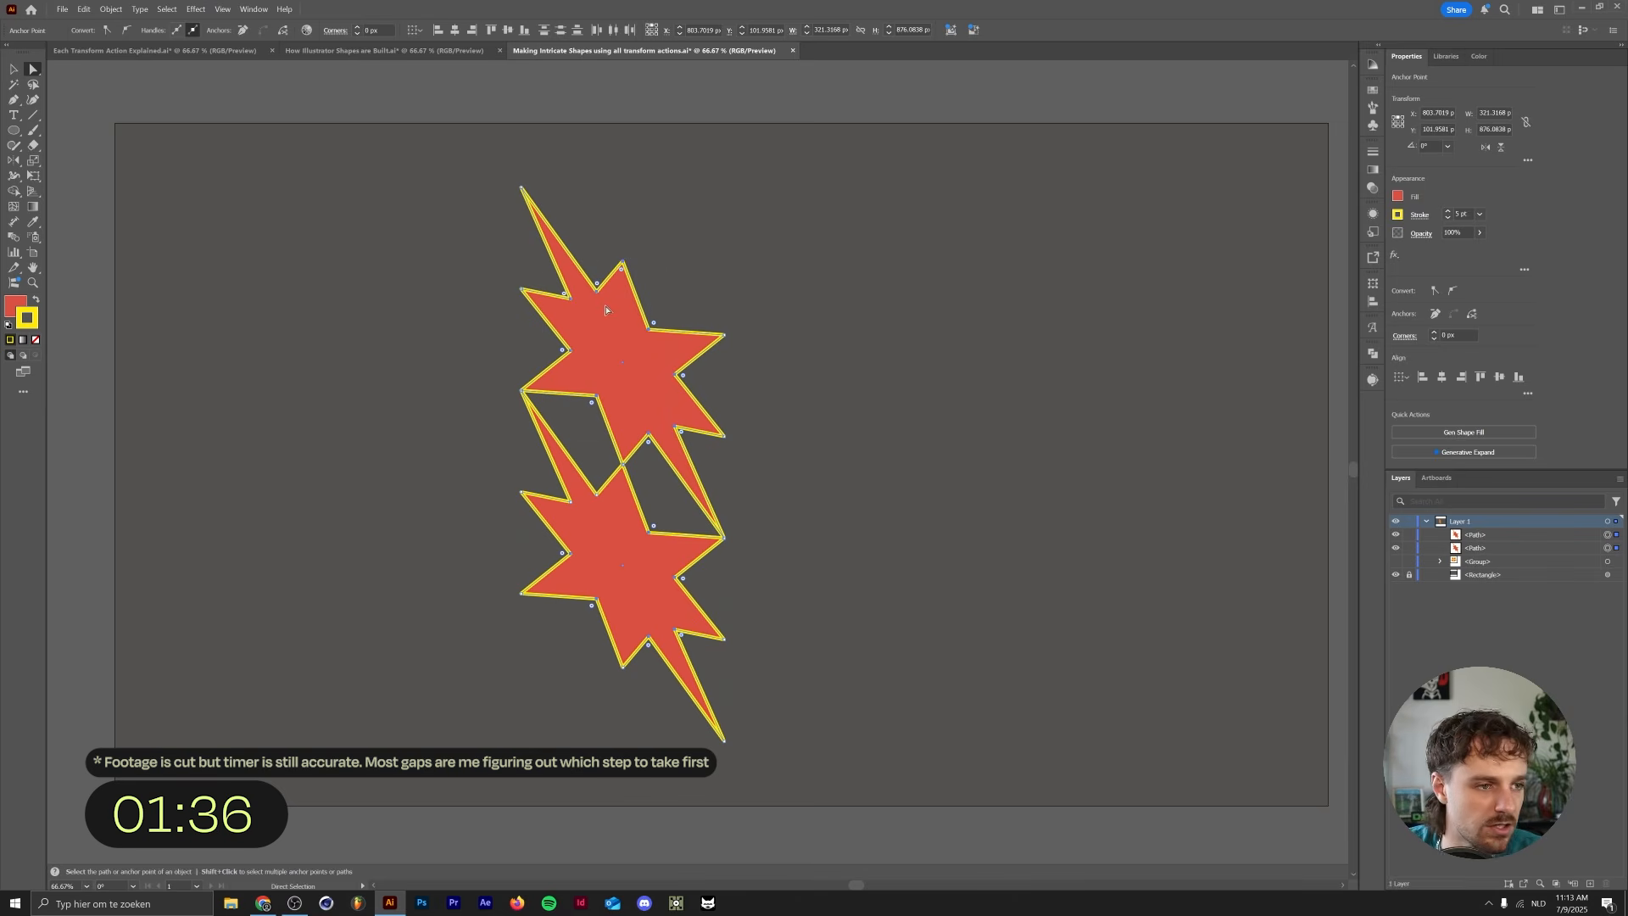
key("r")
left_click_drag(606, 310, 746, 193)
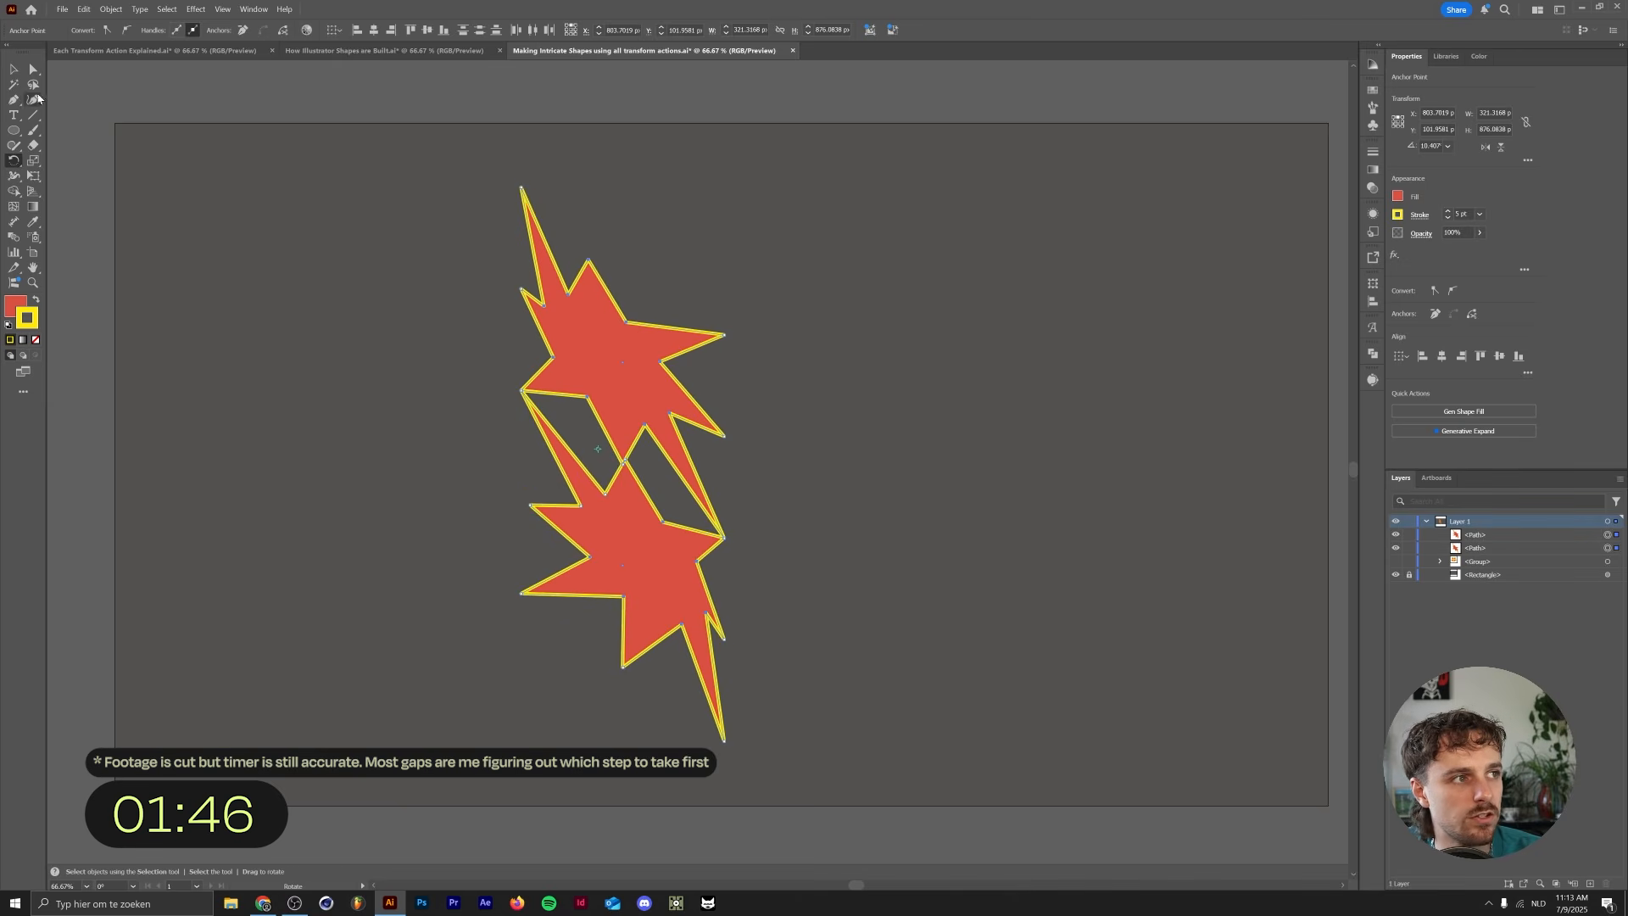
- Move individual anchor points to extend the upper star's left spike outward and bend the lower star's two left spikes up and outward
left_click(34, 72)
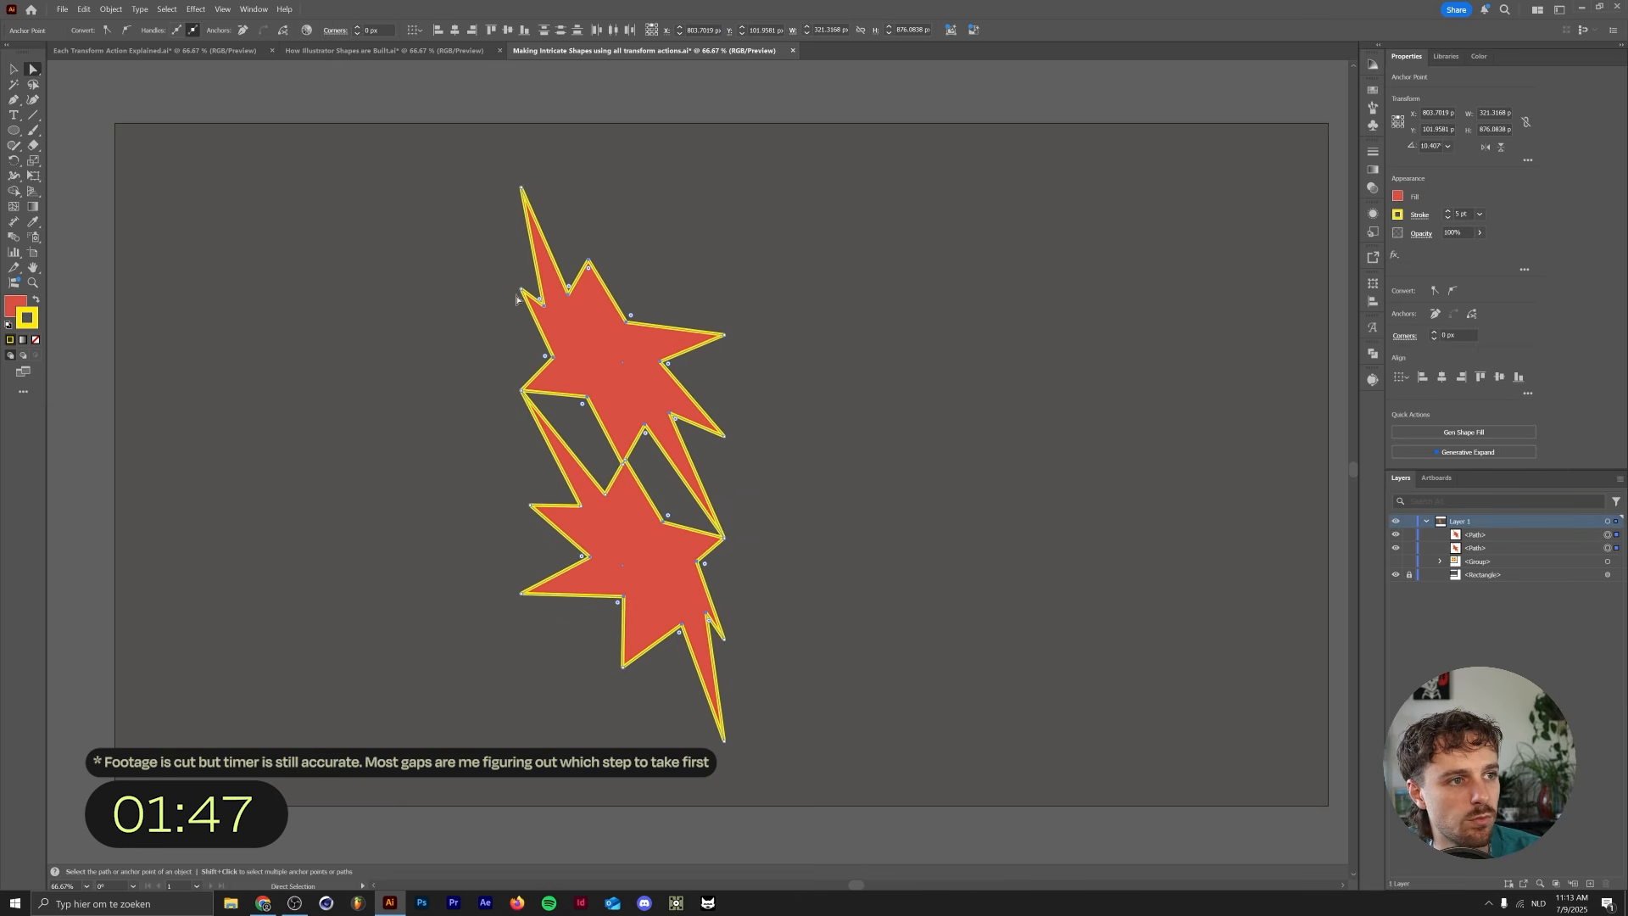
left_click_drag(522, 293, 429, 231)
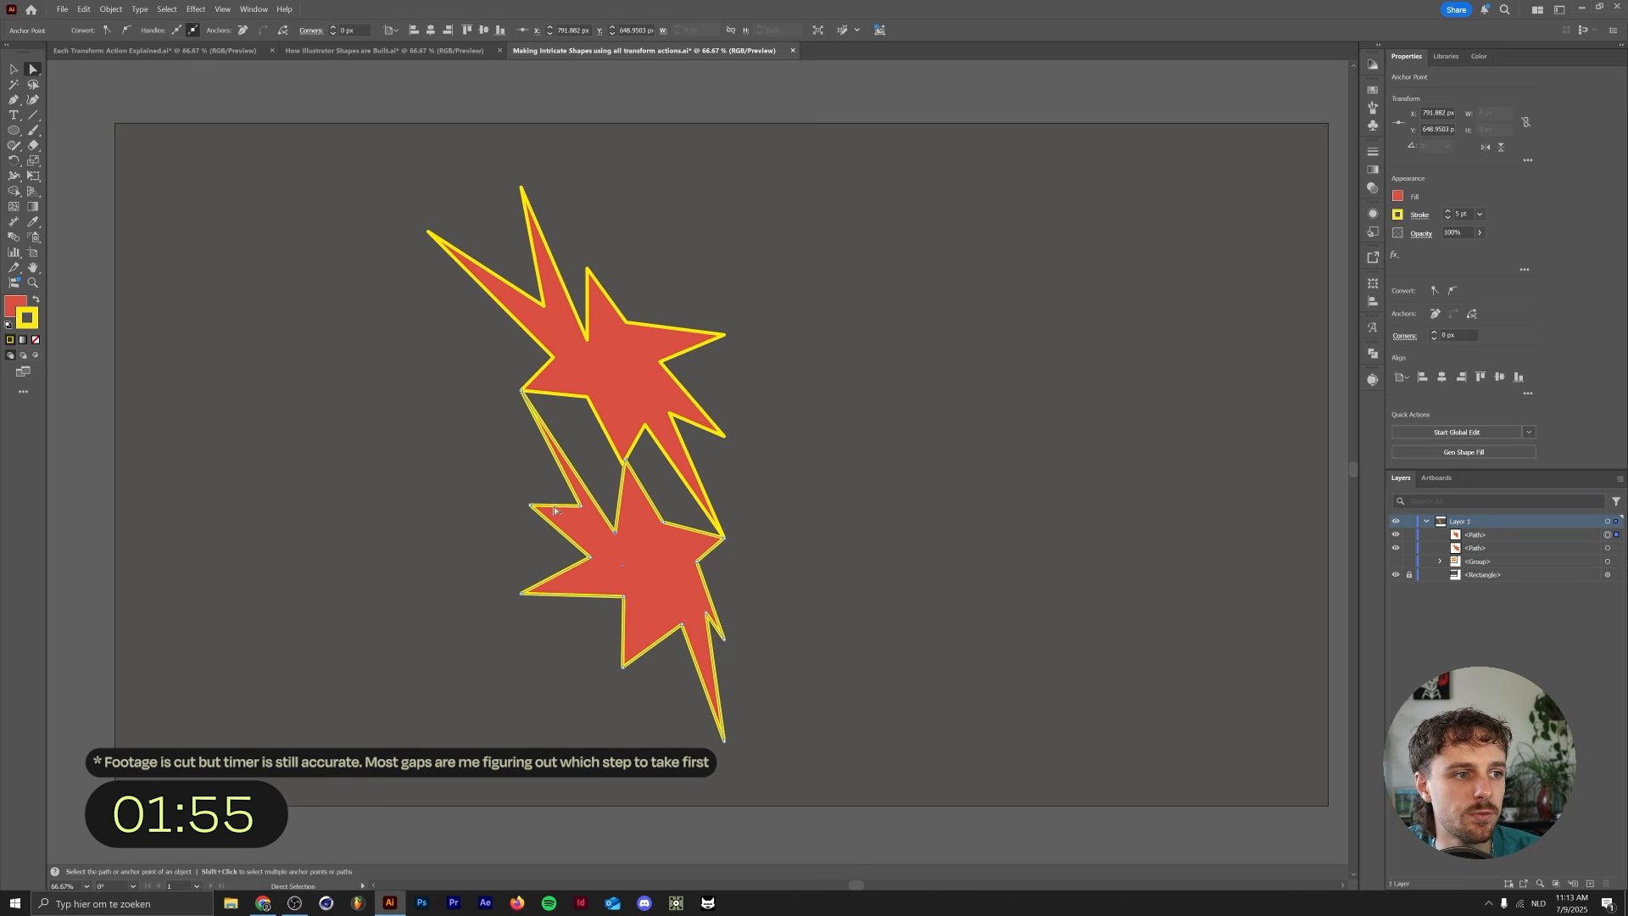
left_click(585, 518)
left_click_drag(544, 507, 577, 515)
left_click(491, 453)
left_click_drag(522, 593, 497, 546)
left_click(499, 593)
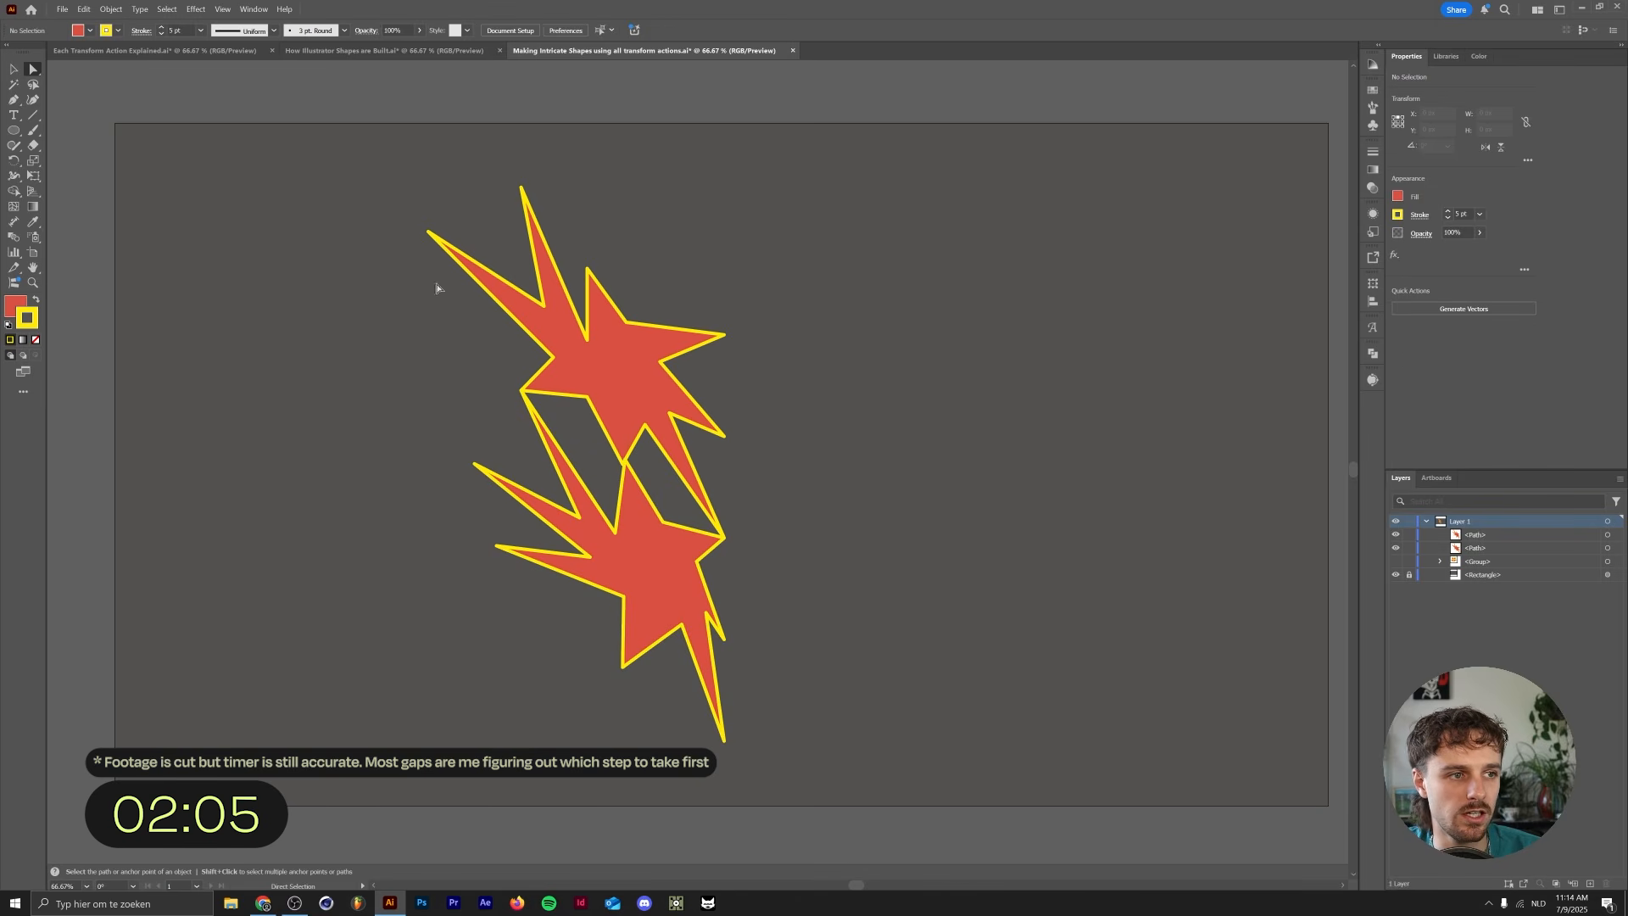
- Try to reflect a copy of both stars' selected anchor points across a vertical axis through their rightmost tips
key("ctrl+a")
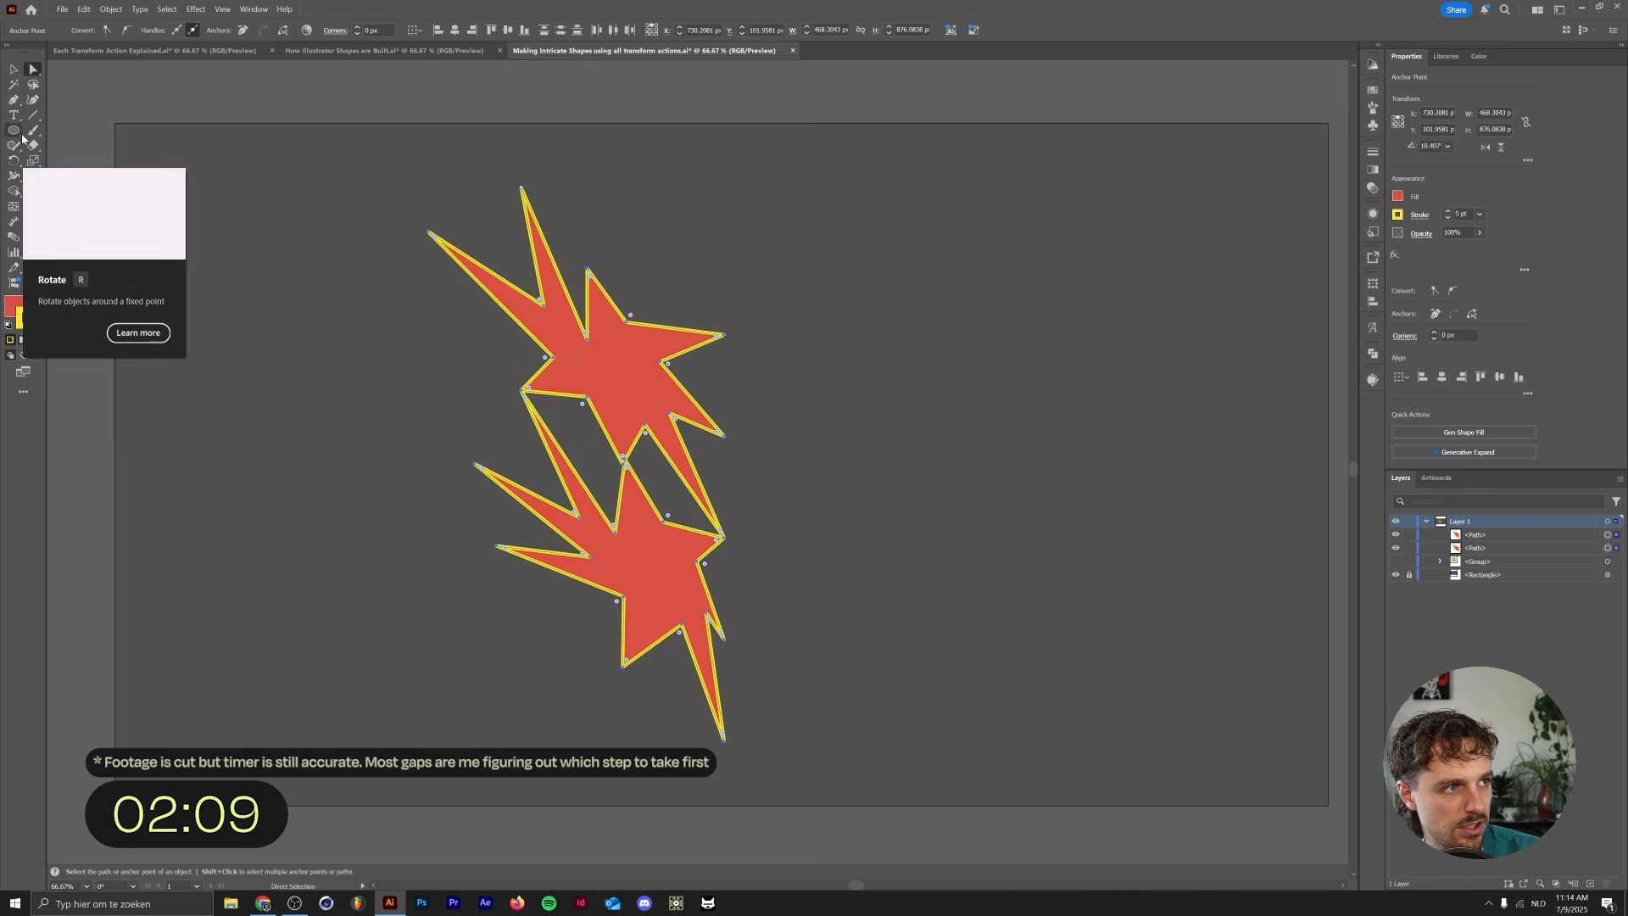
left_click_drag(14, 161, 59, 176)
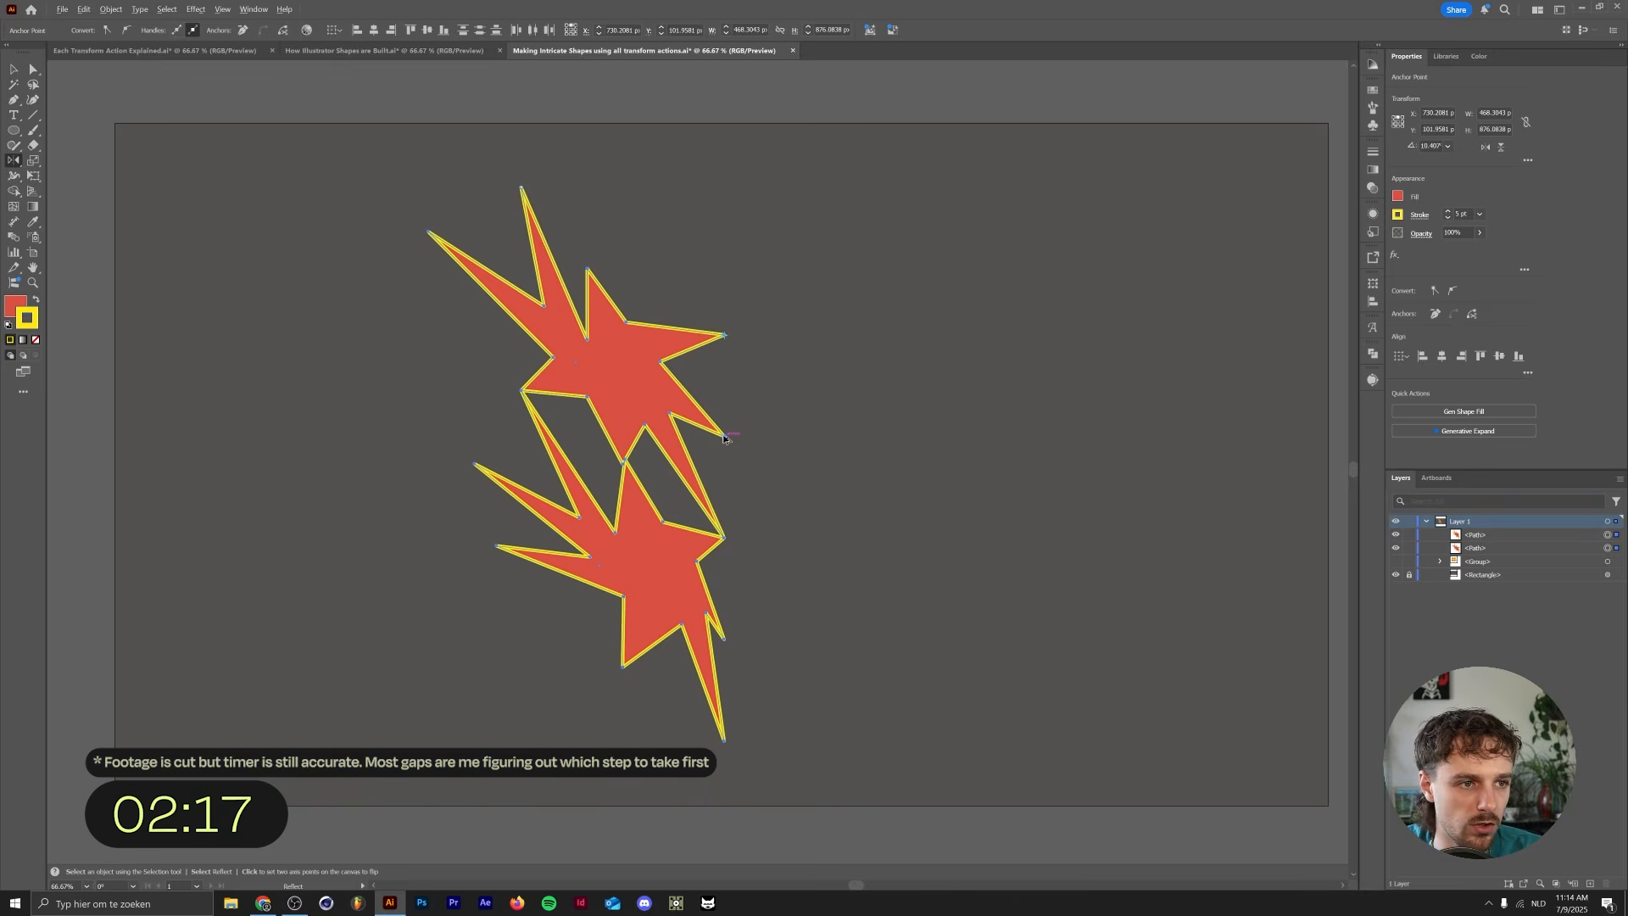
left_click(725, 437, "alt")
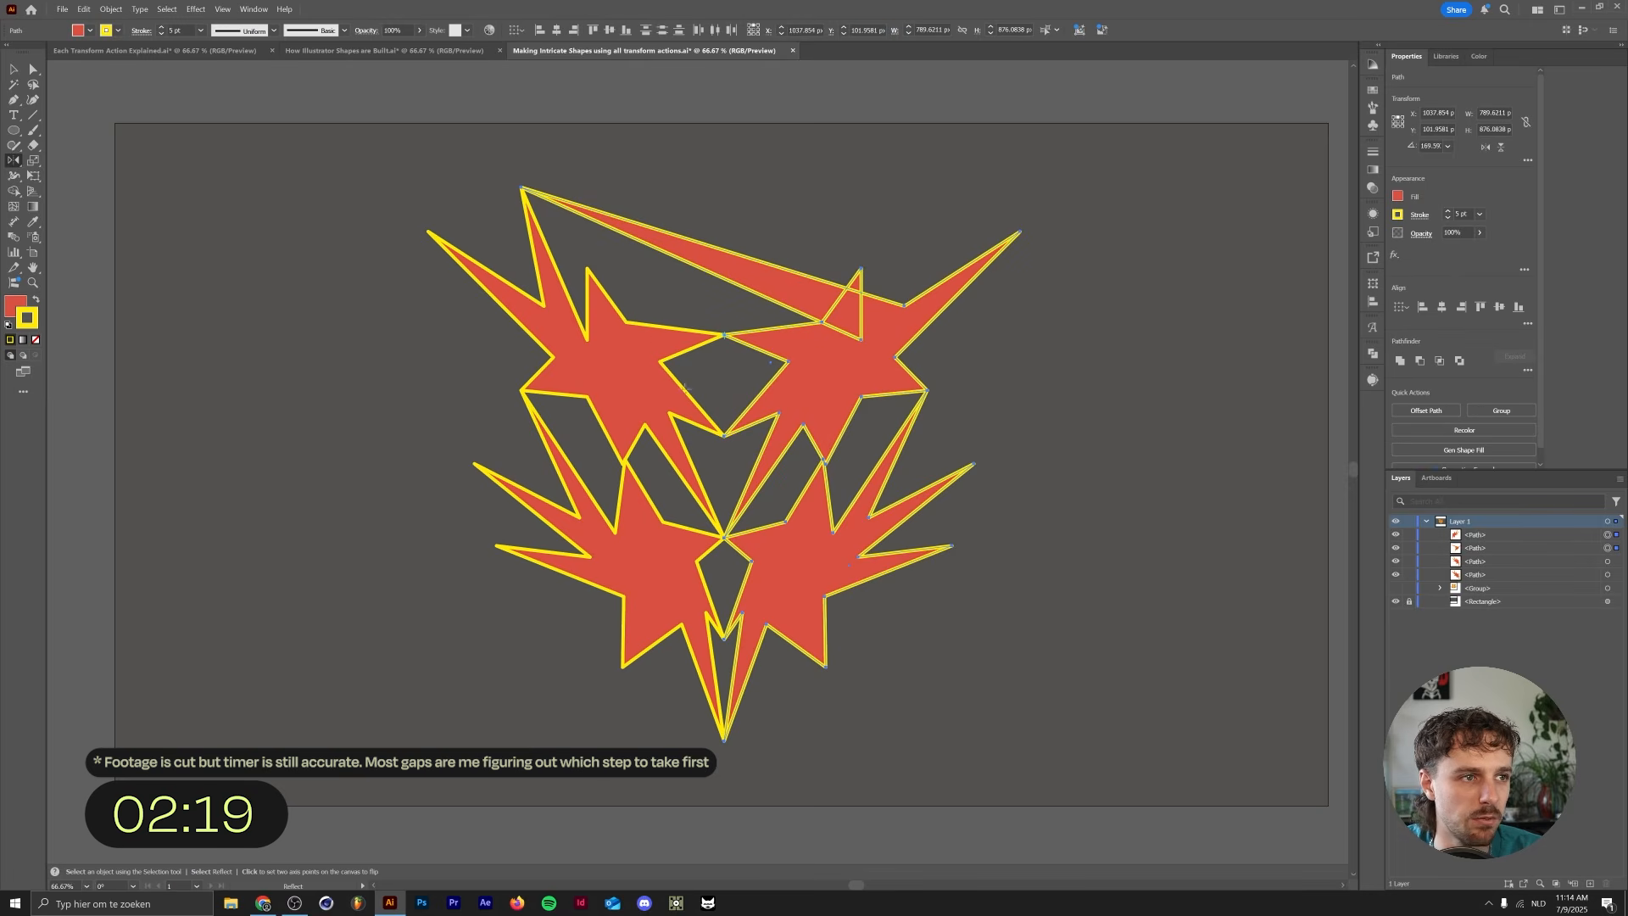
- Try to move the reflected copy's stray top anchor point to the right, and undo that move and the reflection
key("a")
left_click(598, 239)
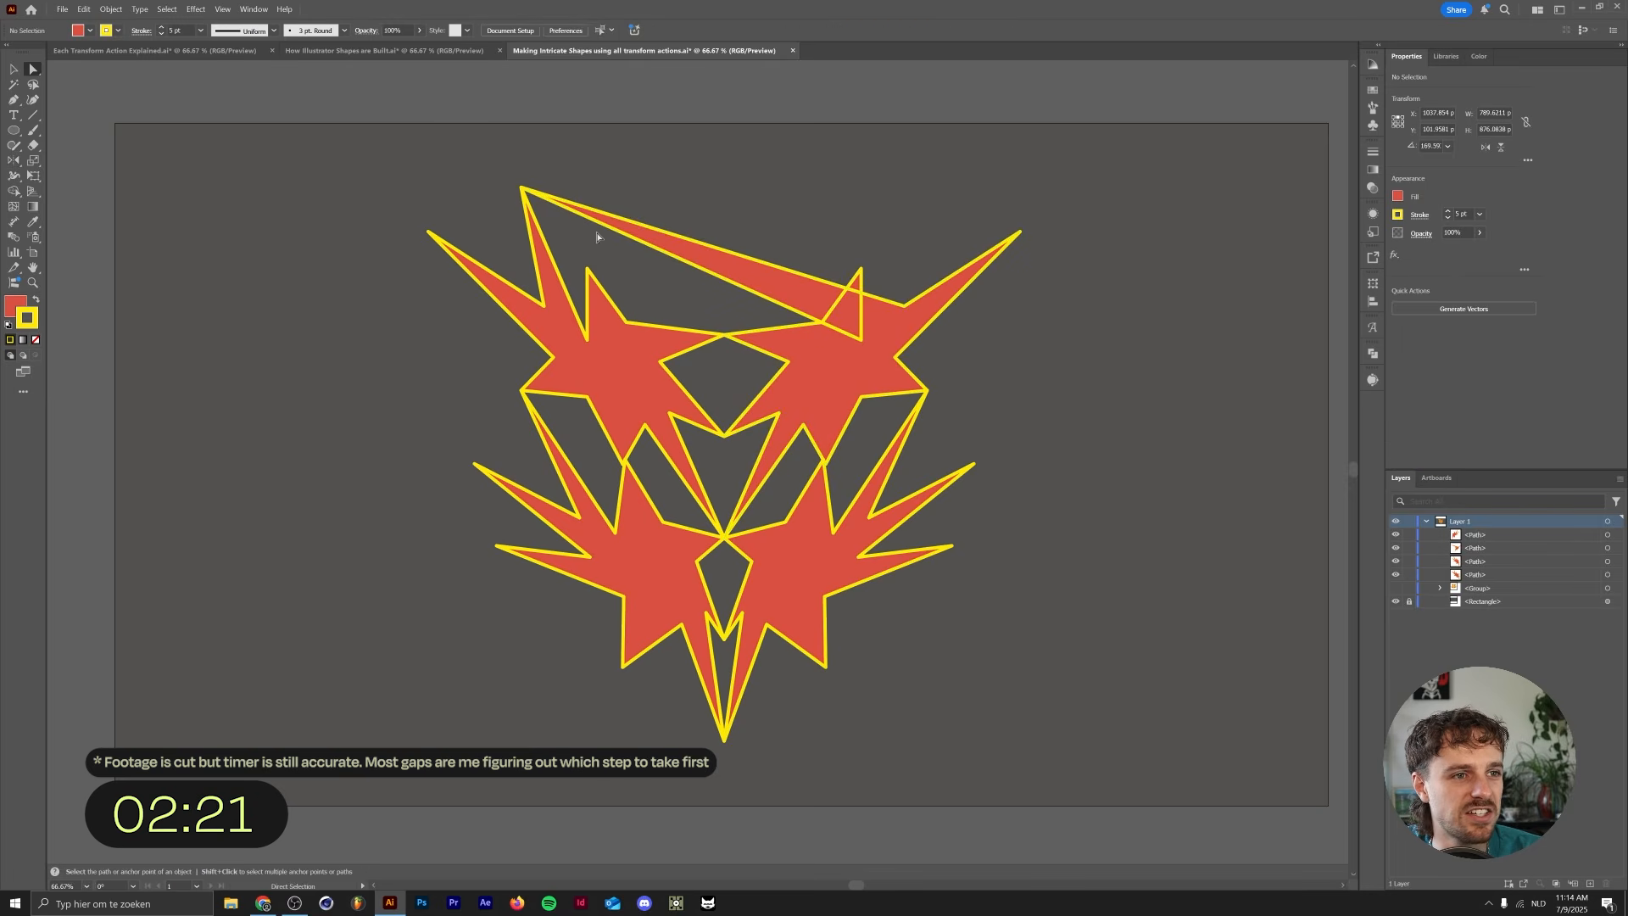
left_click(540, 195)
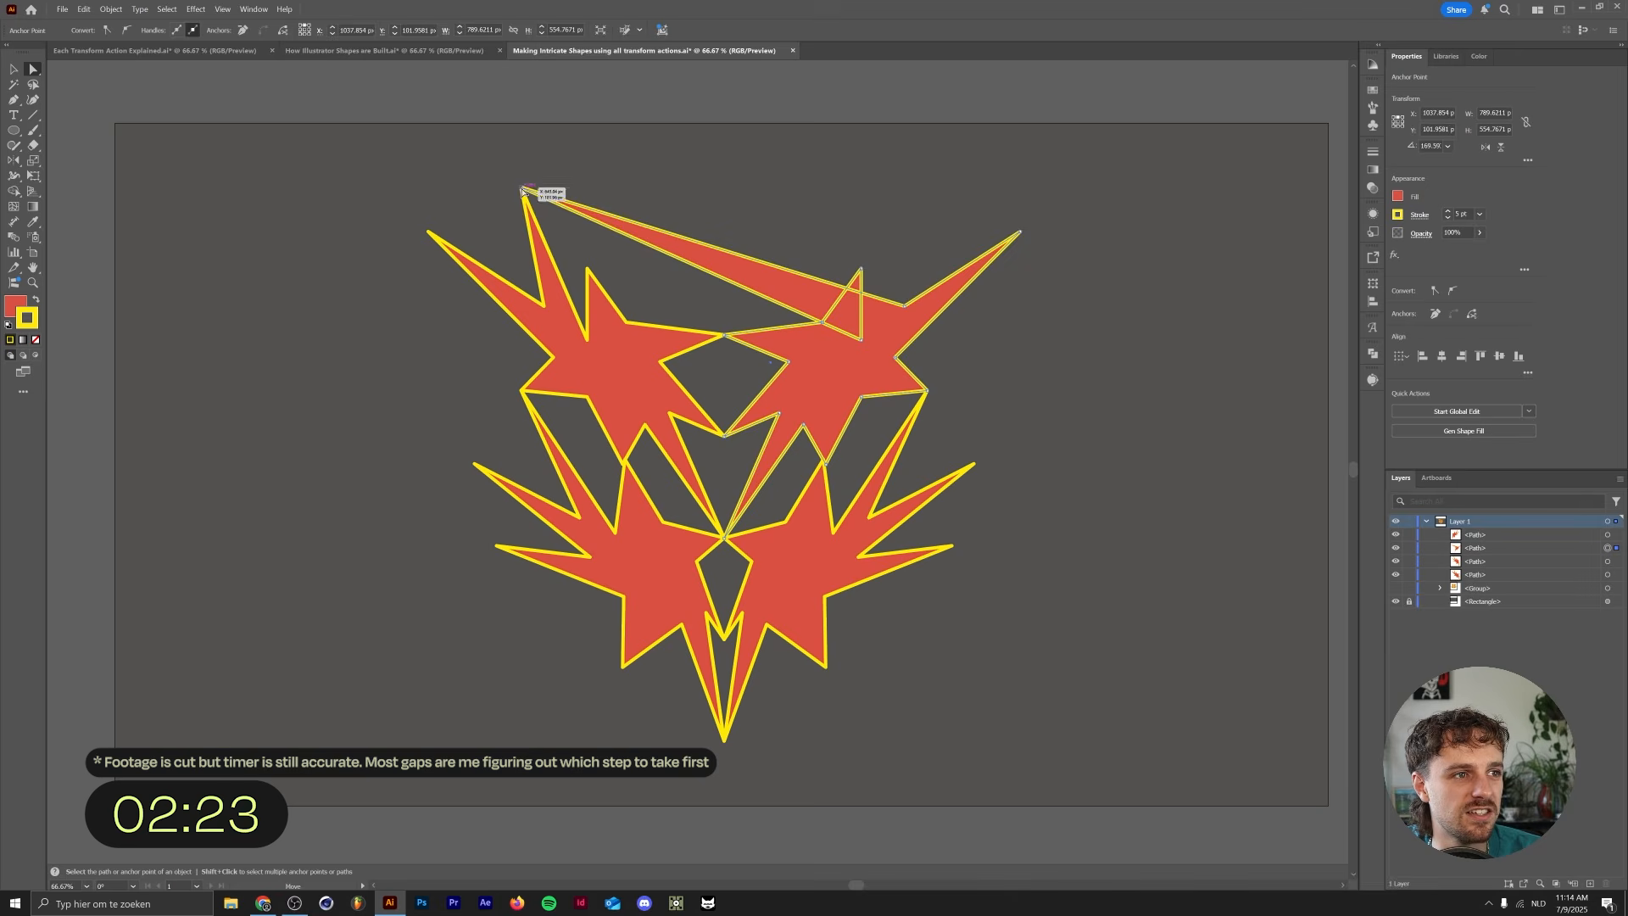
left_click_drag(526, 190, 949, 210)
key("ctrl+z")
key("ctrl+z")
key("ctrl+z")
key("ctrl+shift+z")
- Select both stars as whole objects, reflect a copy across a vertical axis through their rightmost tips, and deselect the symmetrical shape
key("v")
left_click(412, 227)
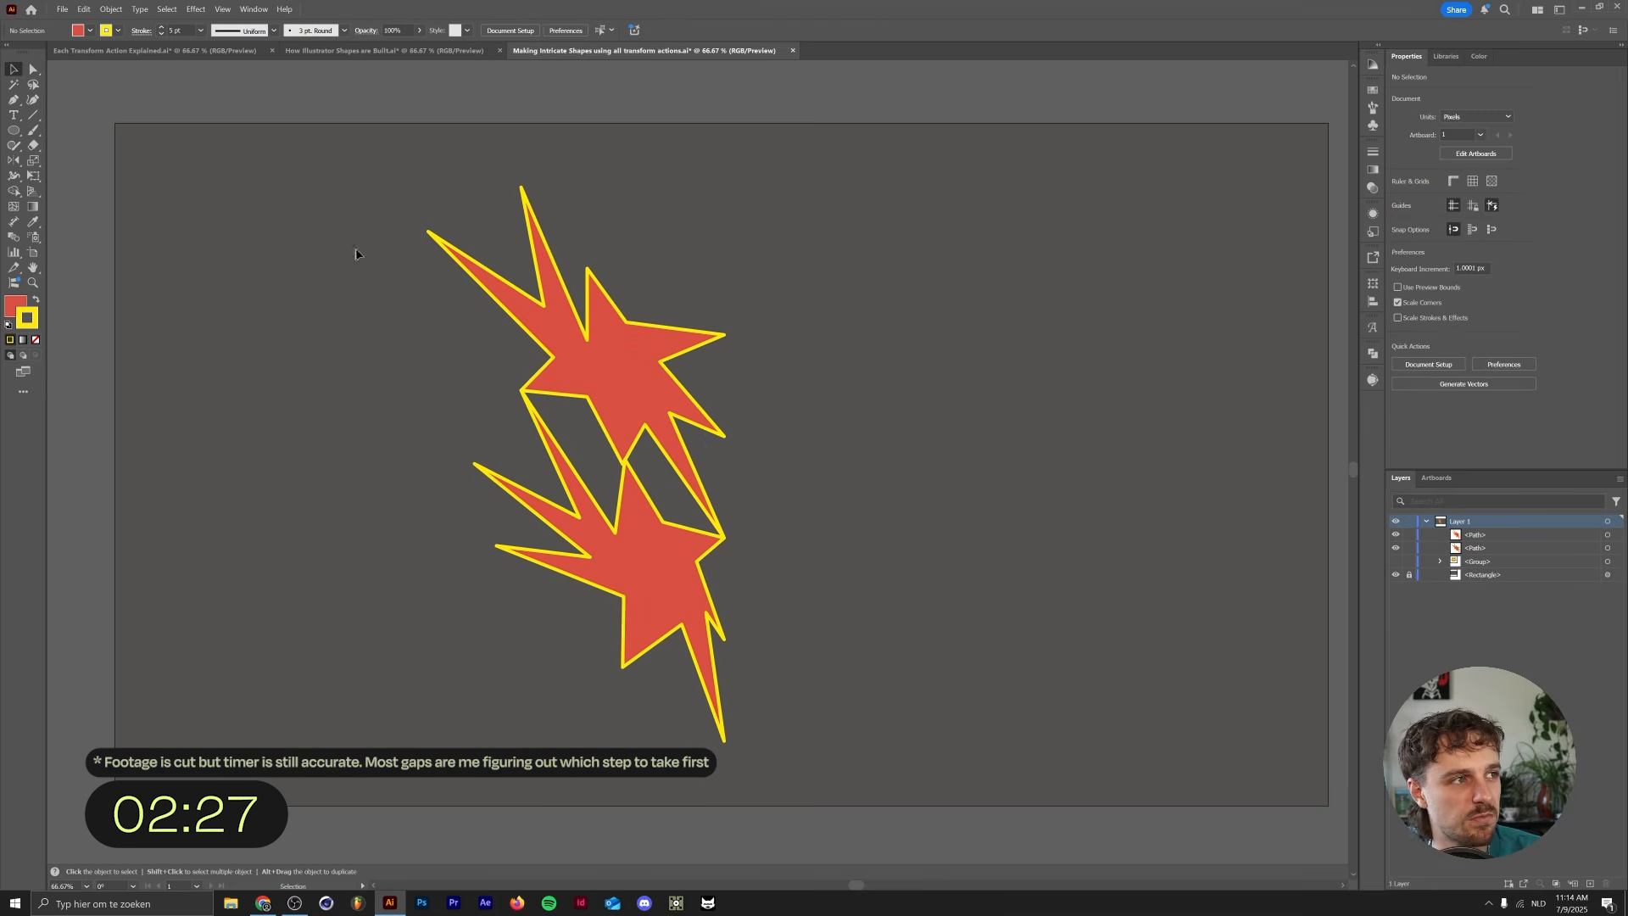
left_click_drag(388, 240, 856, 709)
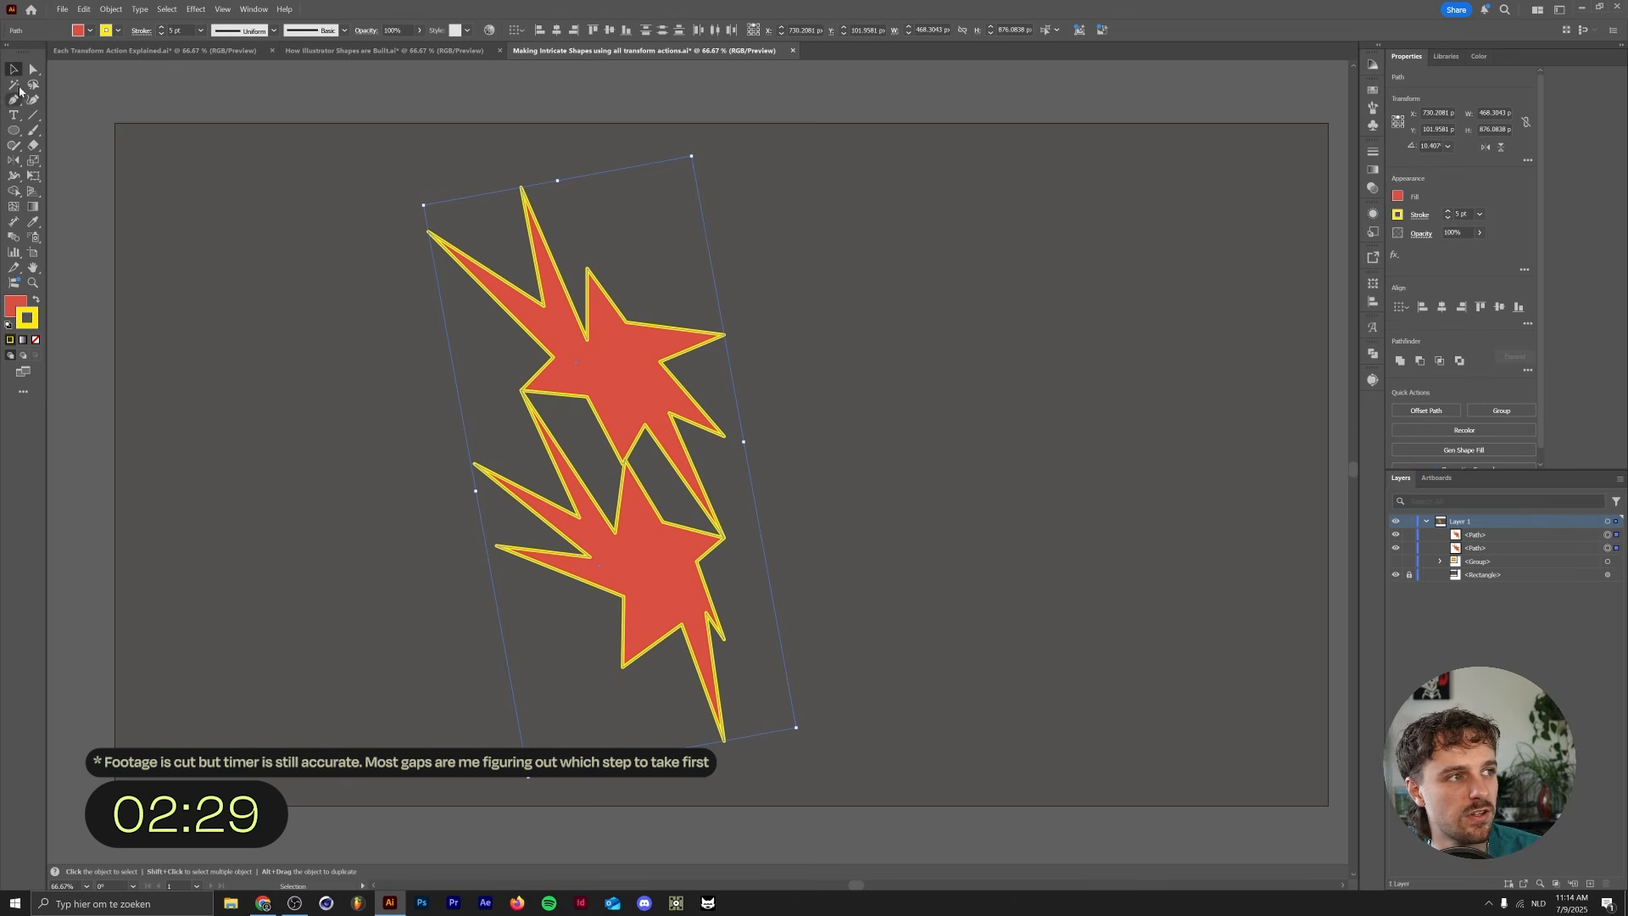
key("o")
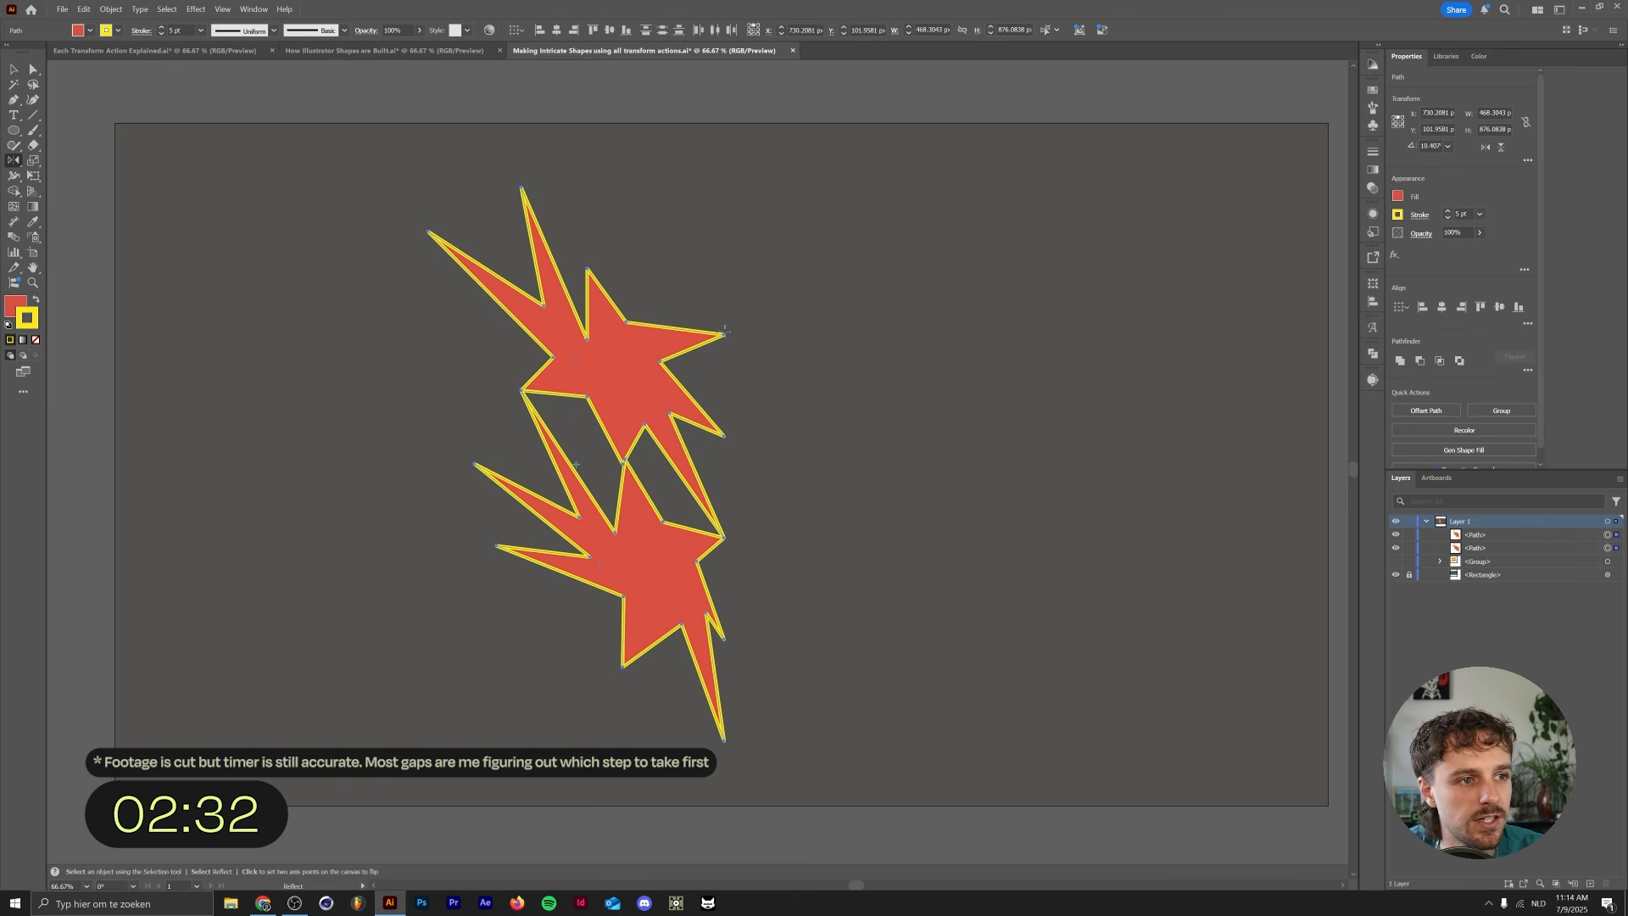
left_click(724, 437, "alt")
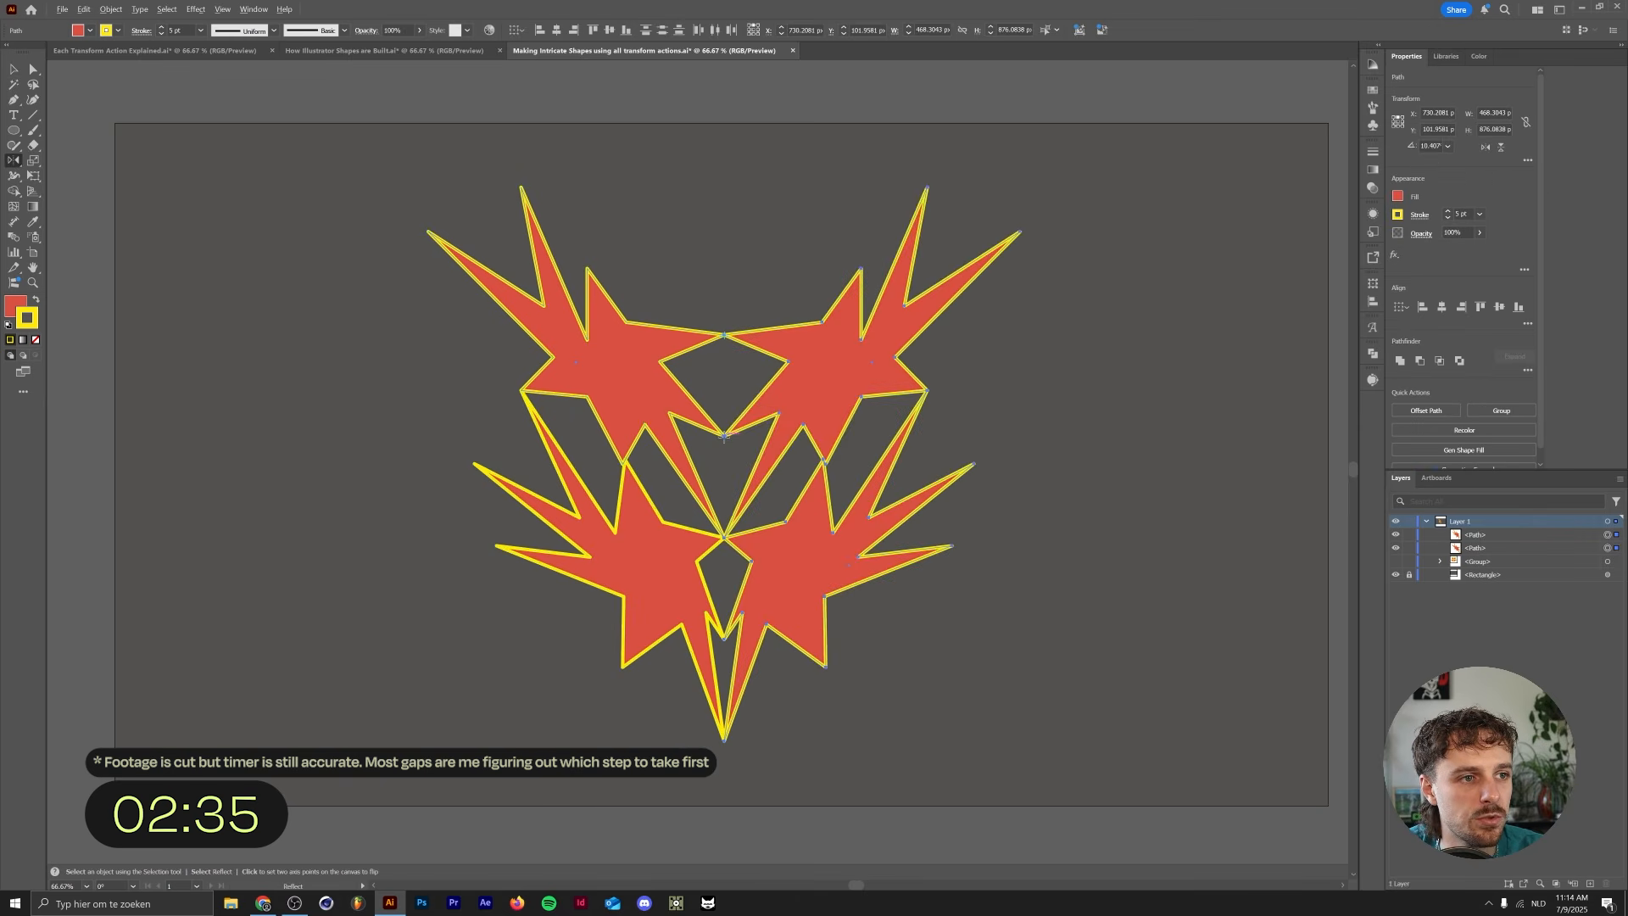
key("v")
left_click(680, 219)
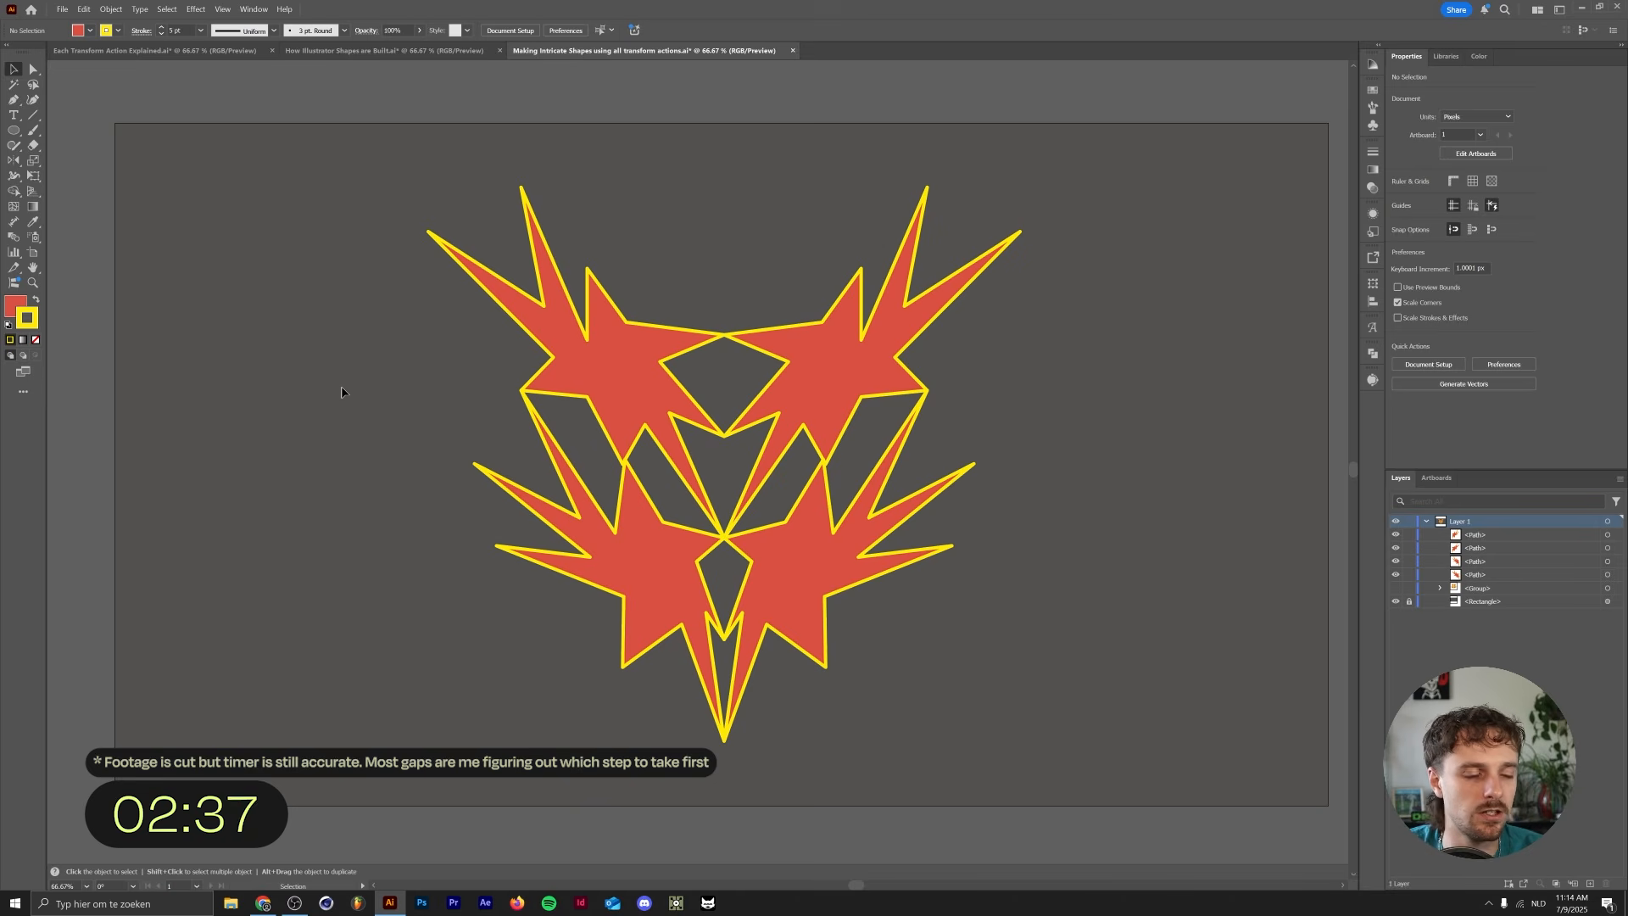